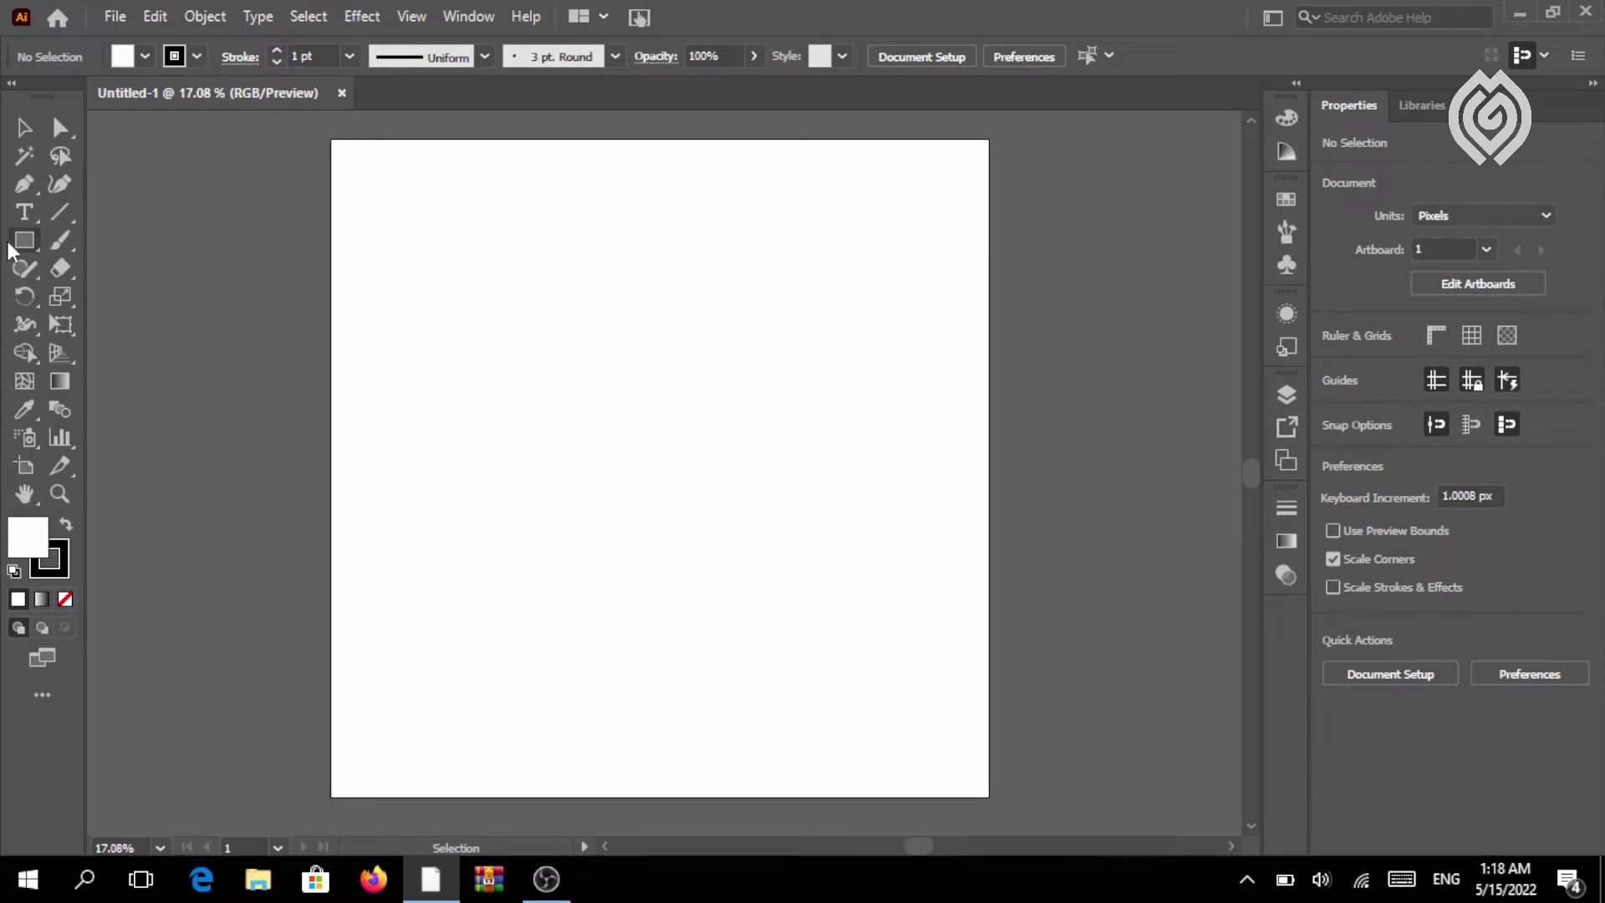
# Draw a thin horizontal rectangle about 1061 by 71 px on the artboard, filled black with no stroke
pyautogui.click(25, 240)
pyautogui.click(479, 316)
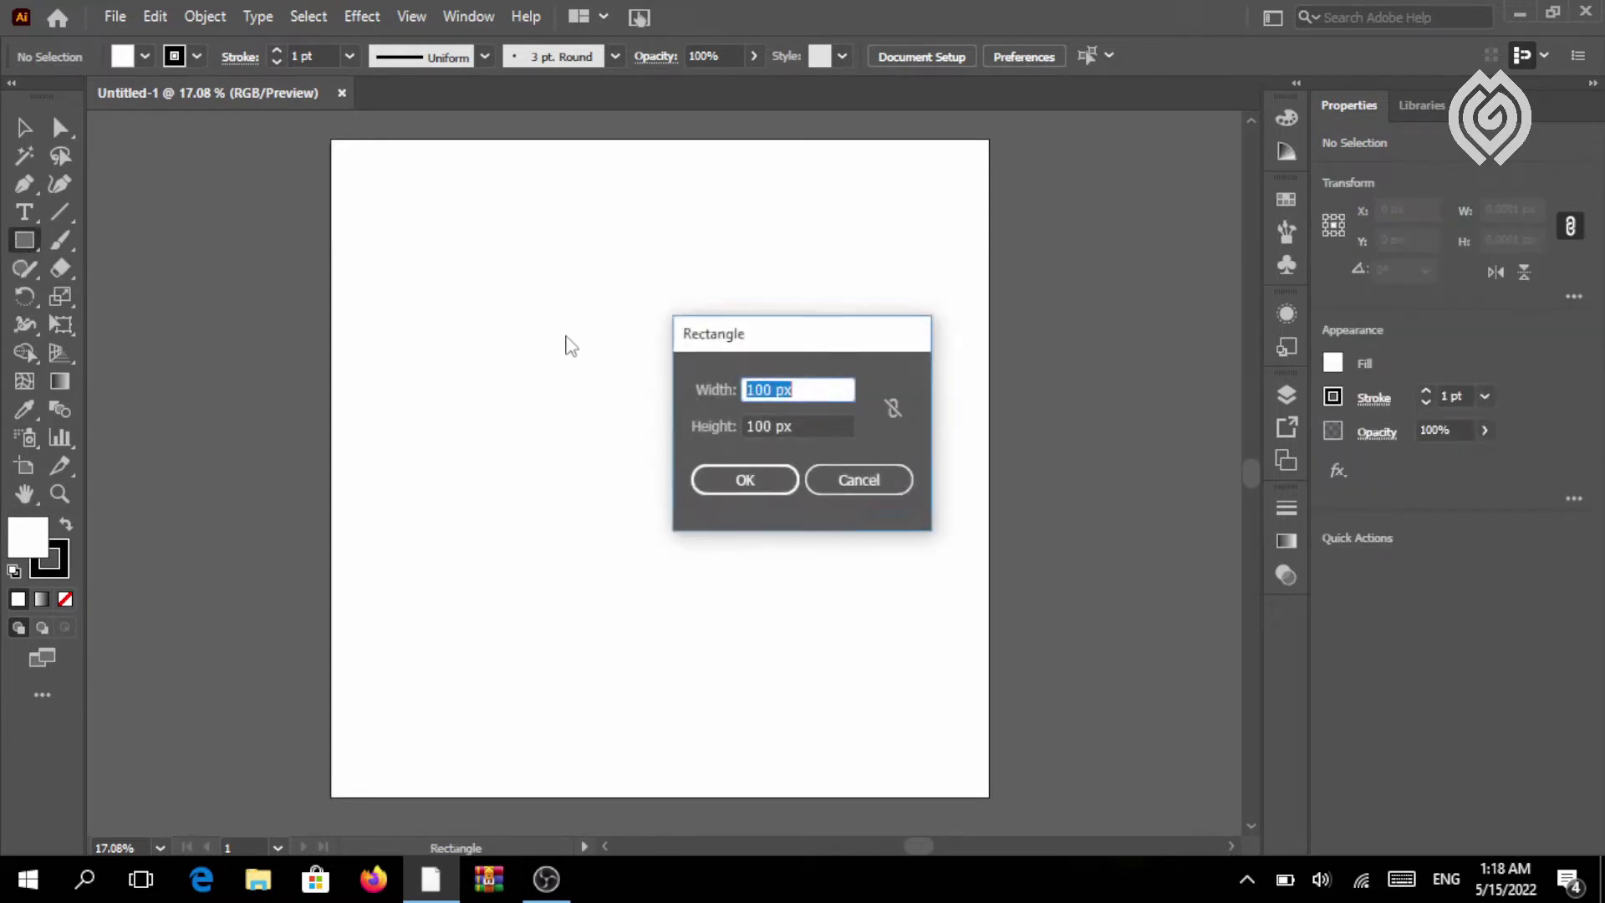
pyautogui.click(829, 478)
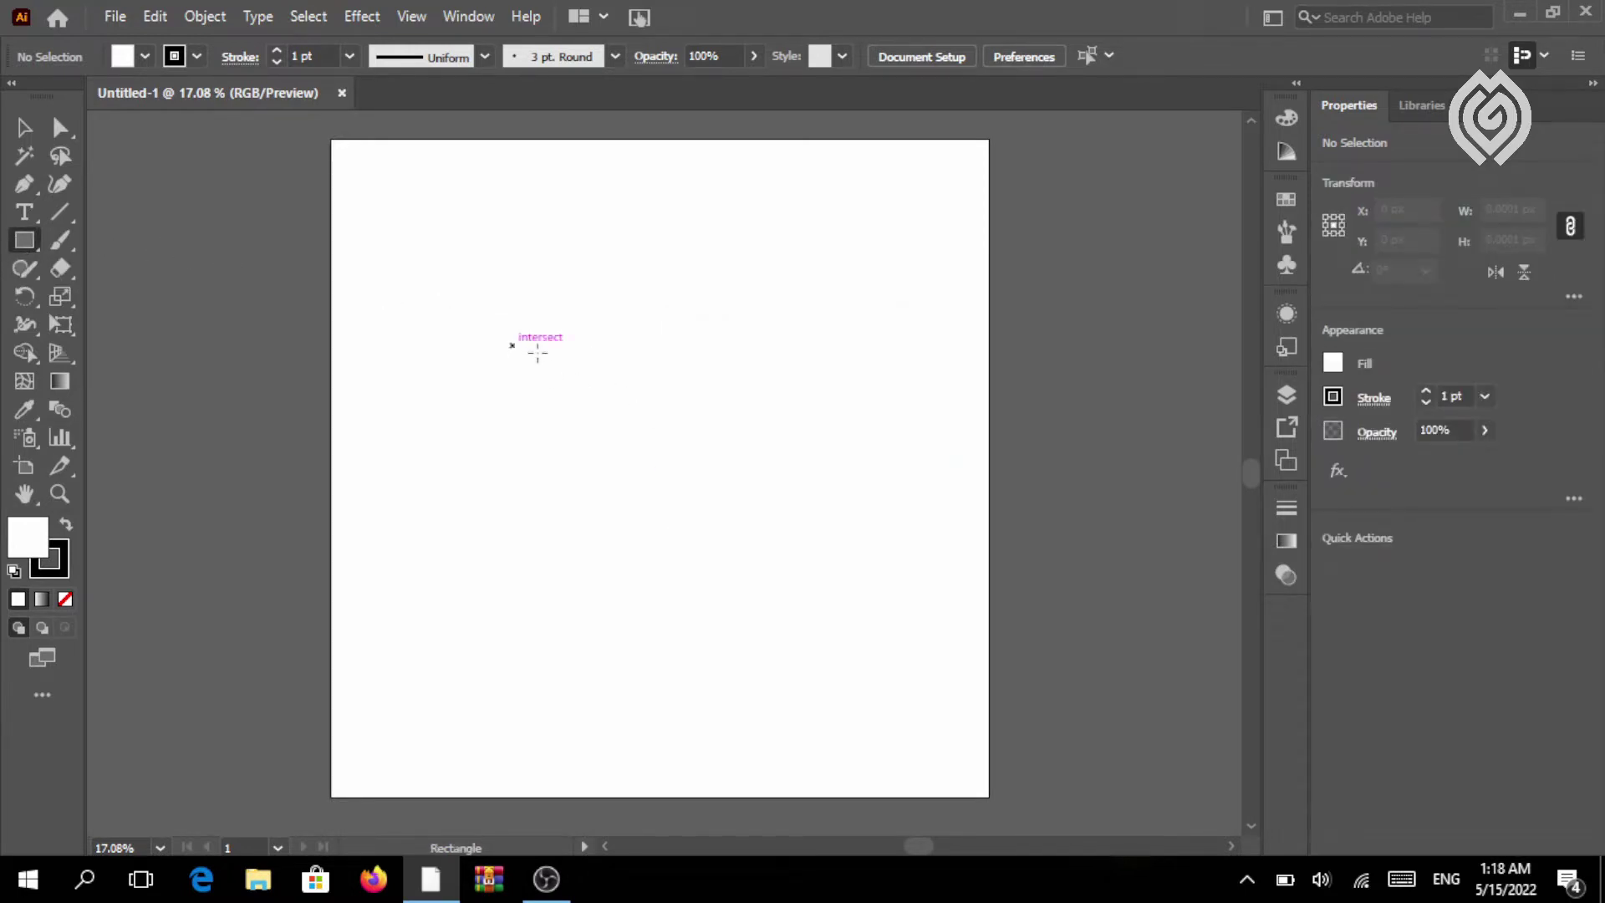
pyautogui.moveTo(513, 345); pyautogui.dragTo(864, 370)
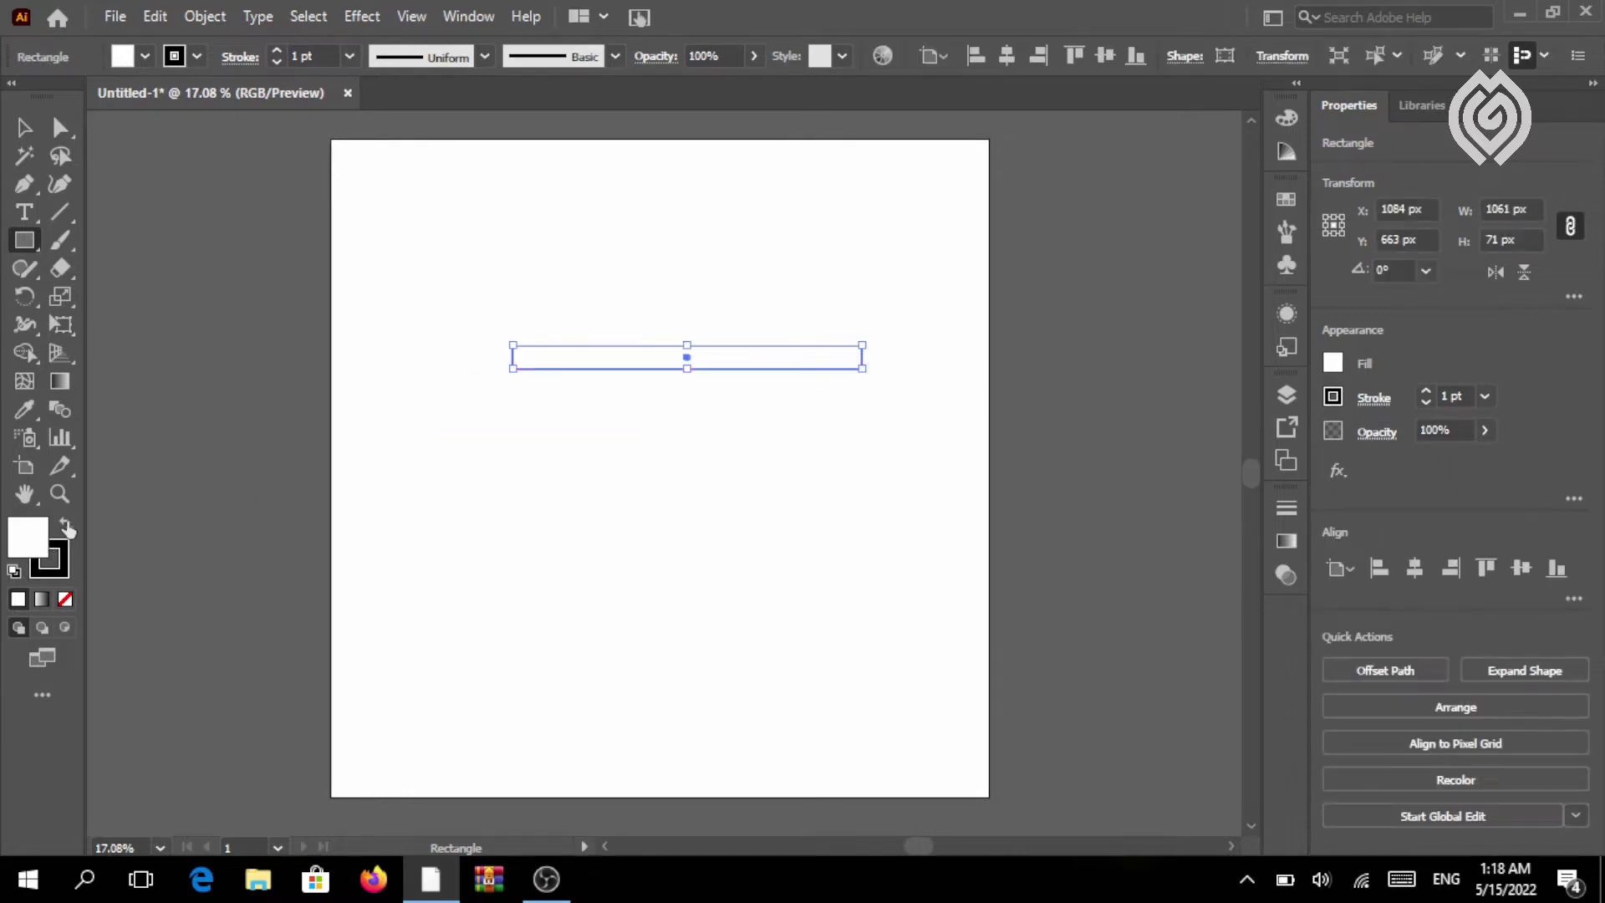
pyautogui.click(67, 526)
pyautogui.click(67, 565)
pyautogui.click(66, 599)
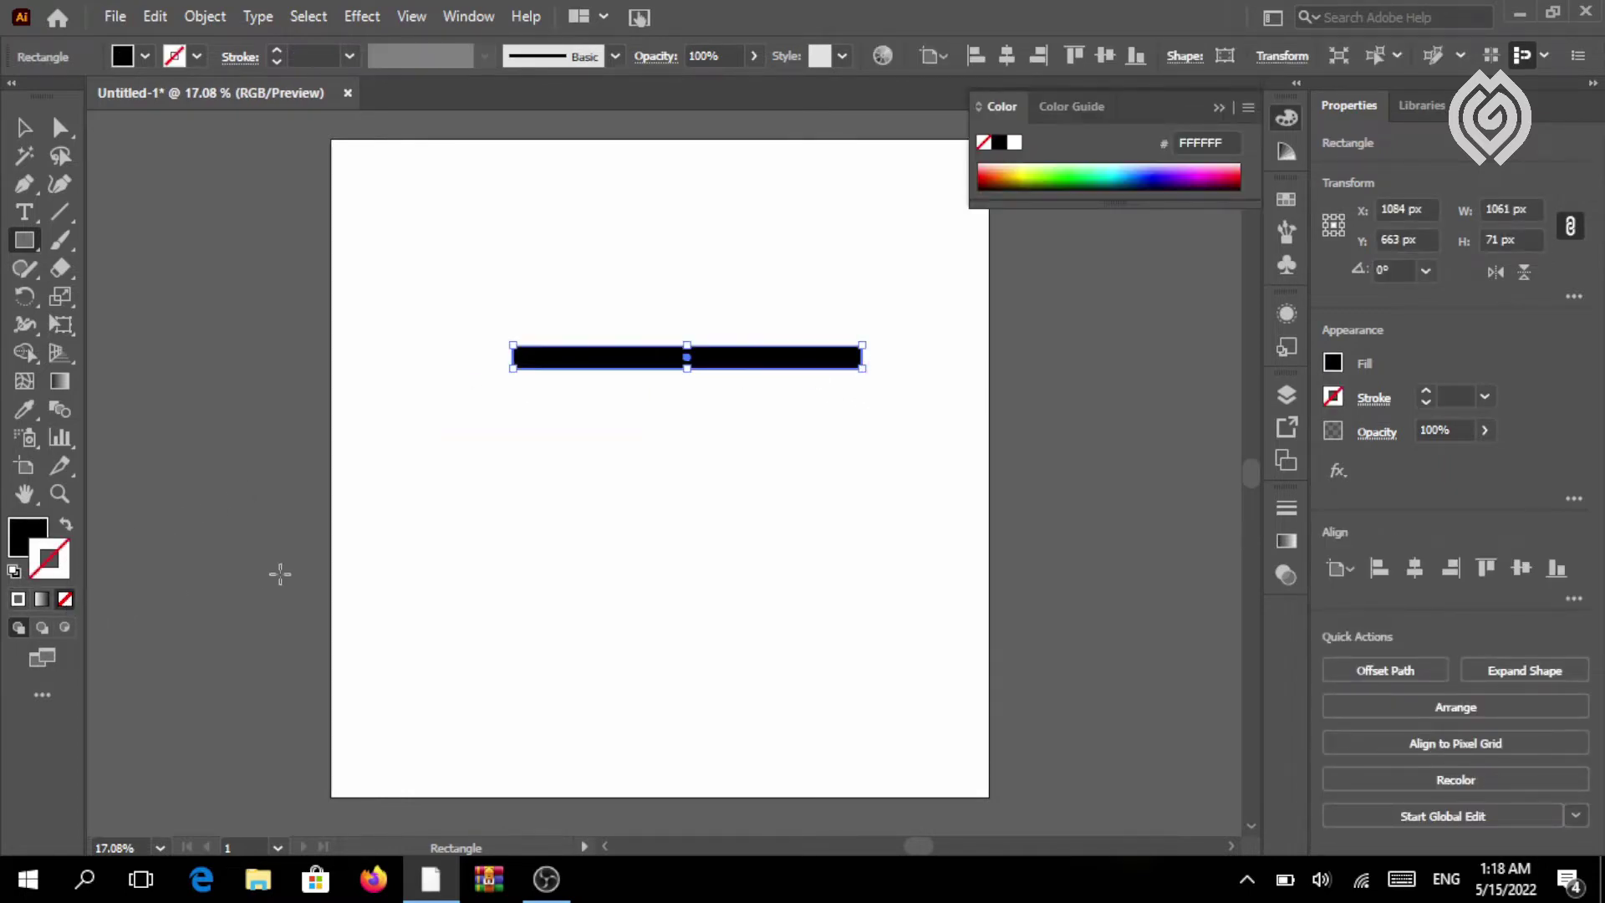
# Reduce the black bar's height to about 53 px and move it up toward the artboard's upper part
pyautogui.click(24, 127)
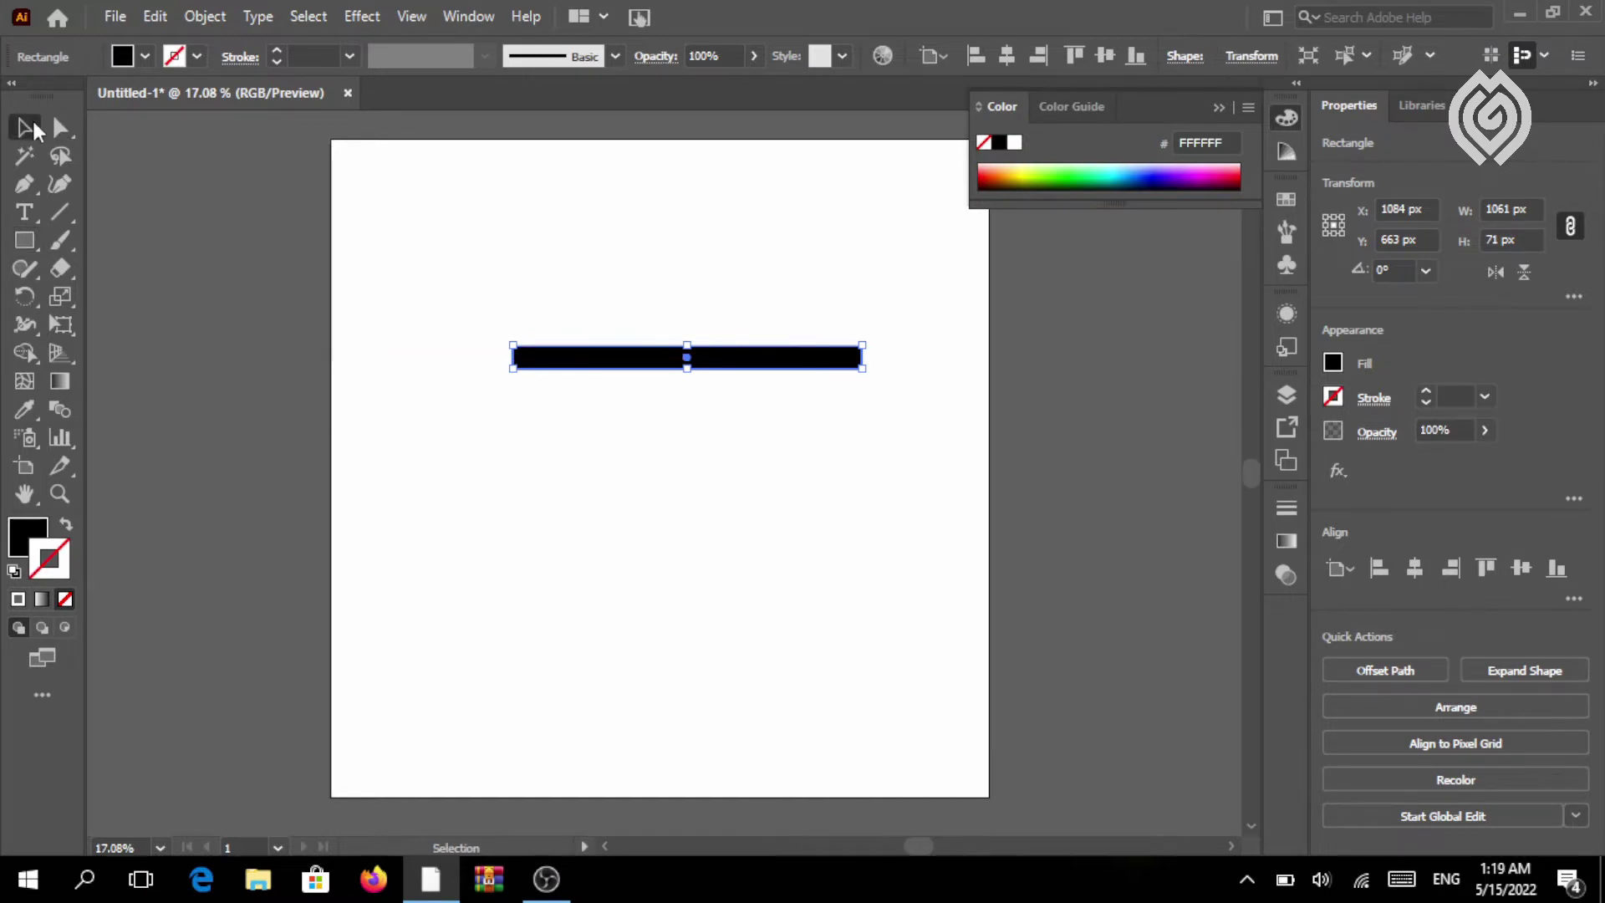
pyautogui.moveTo(709, 366); pyautogui.dragTo(668, 323)
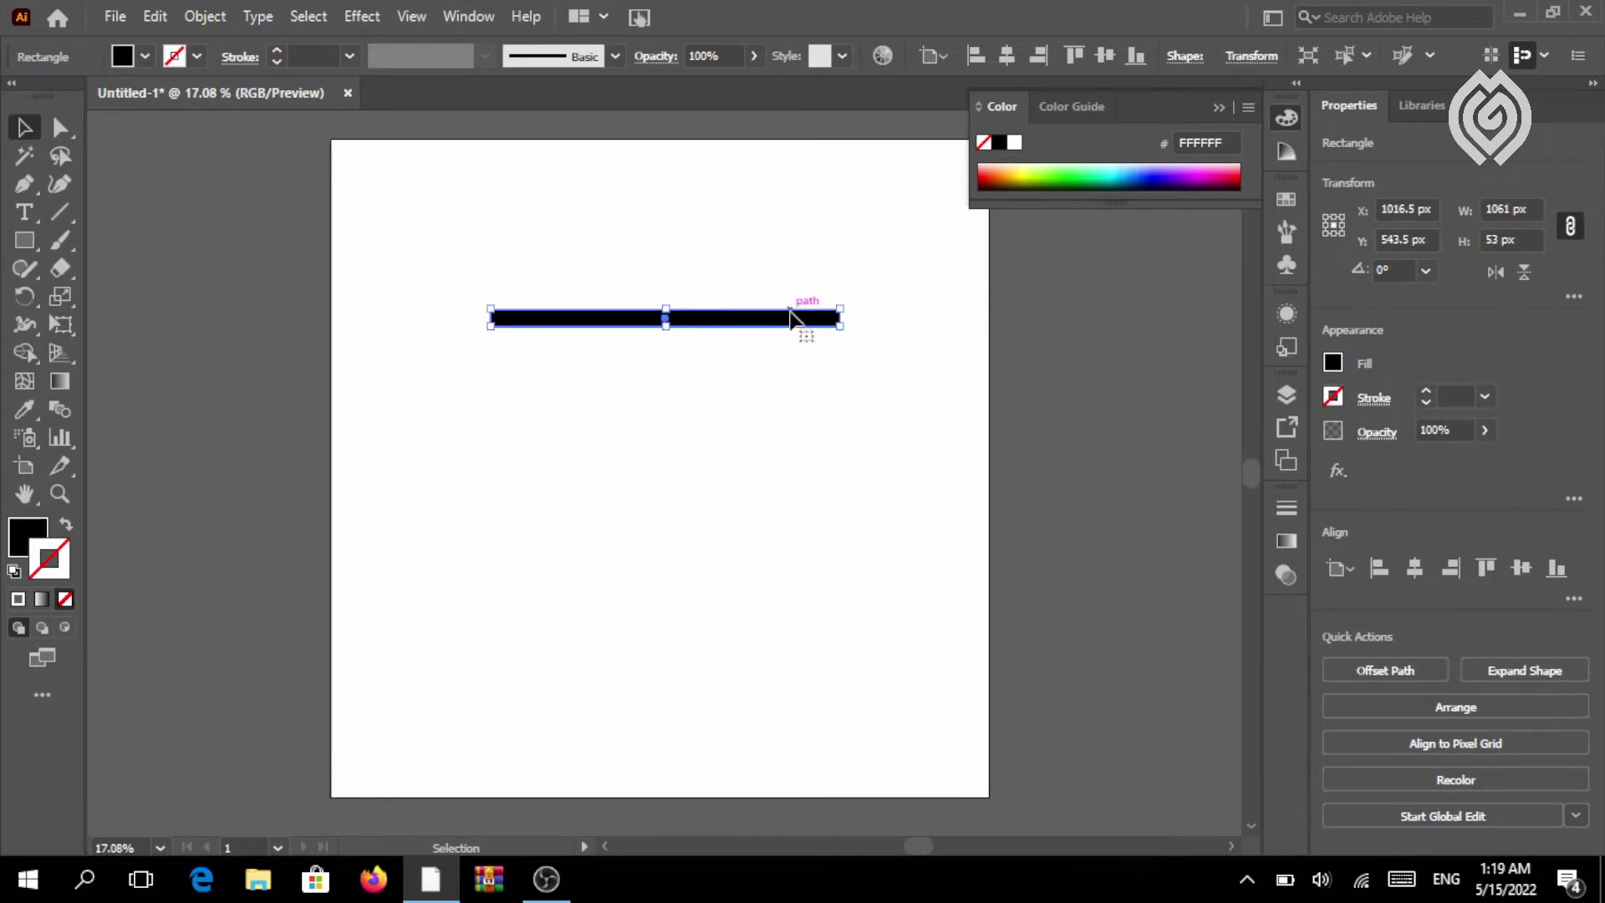
pyautogui.moveTo(782, 330); pyautogui.dragTo(769, 319)
pyautogui.click(683, 461)
# Bend the bar into a gentle upward arch with the Curvature tool, raising the middle of both long edges
pyautogui.press('z')
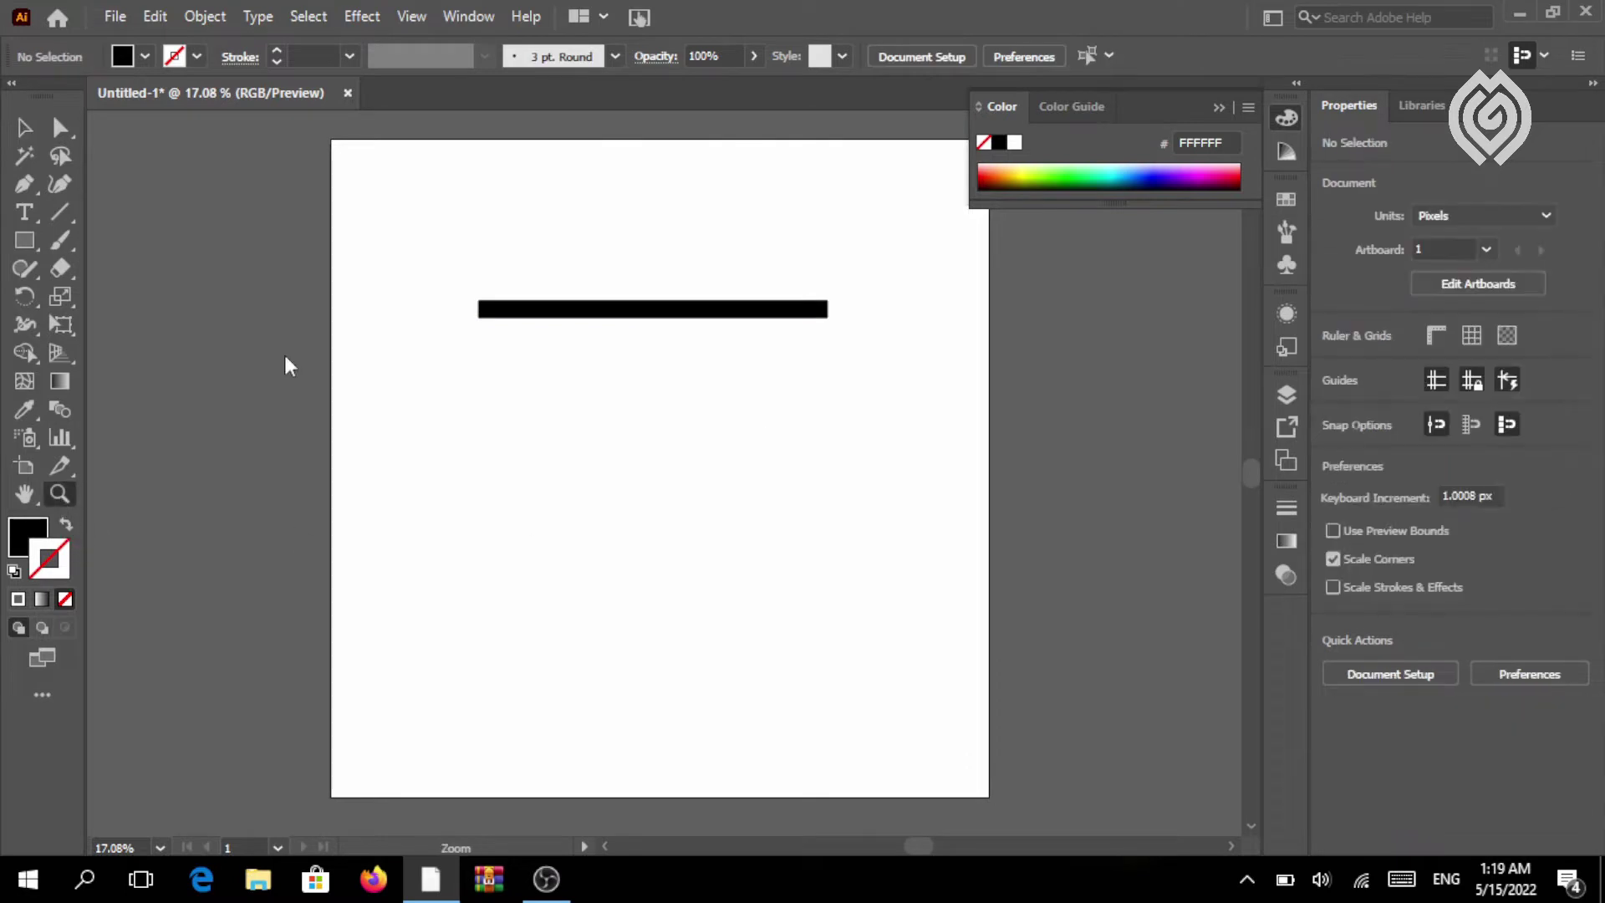
pyautogui.click(713, 387)
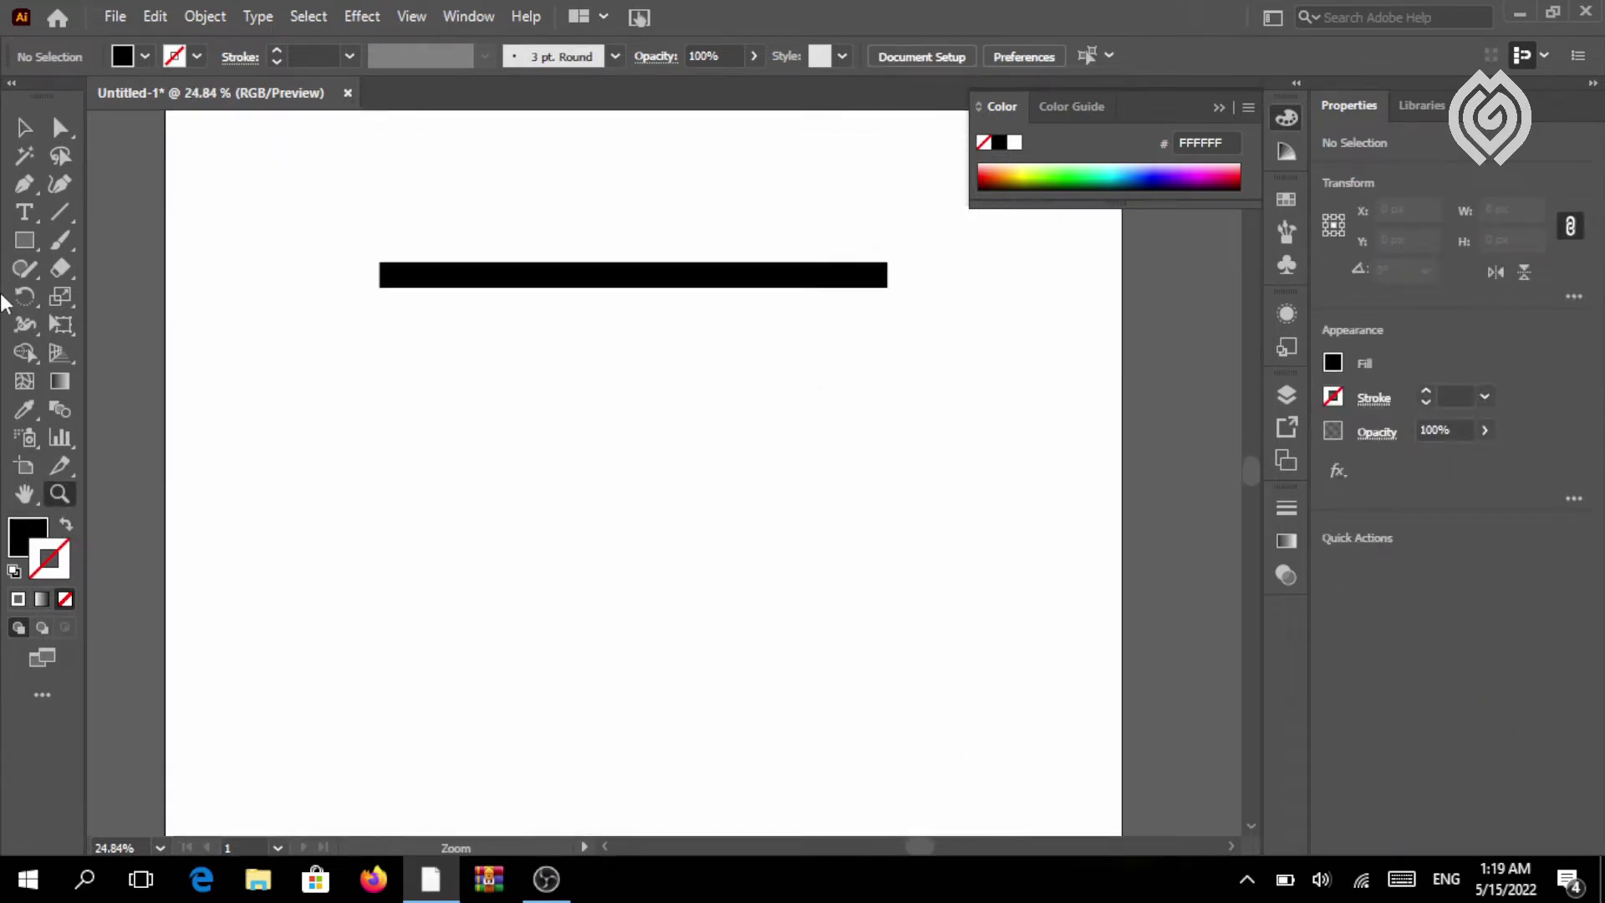
pyautogui.hotkey('shift', '`')
pyautogui.click(32, 130)
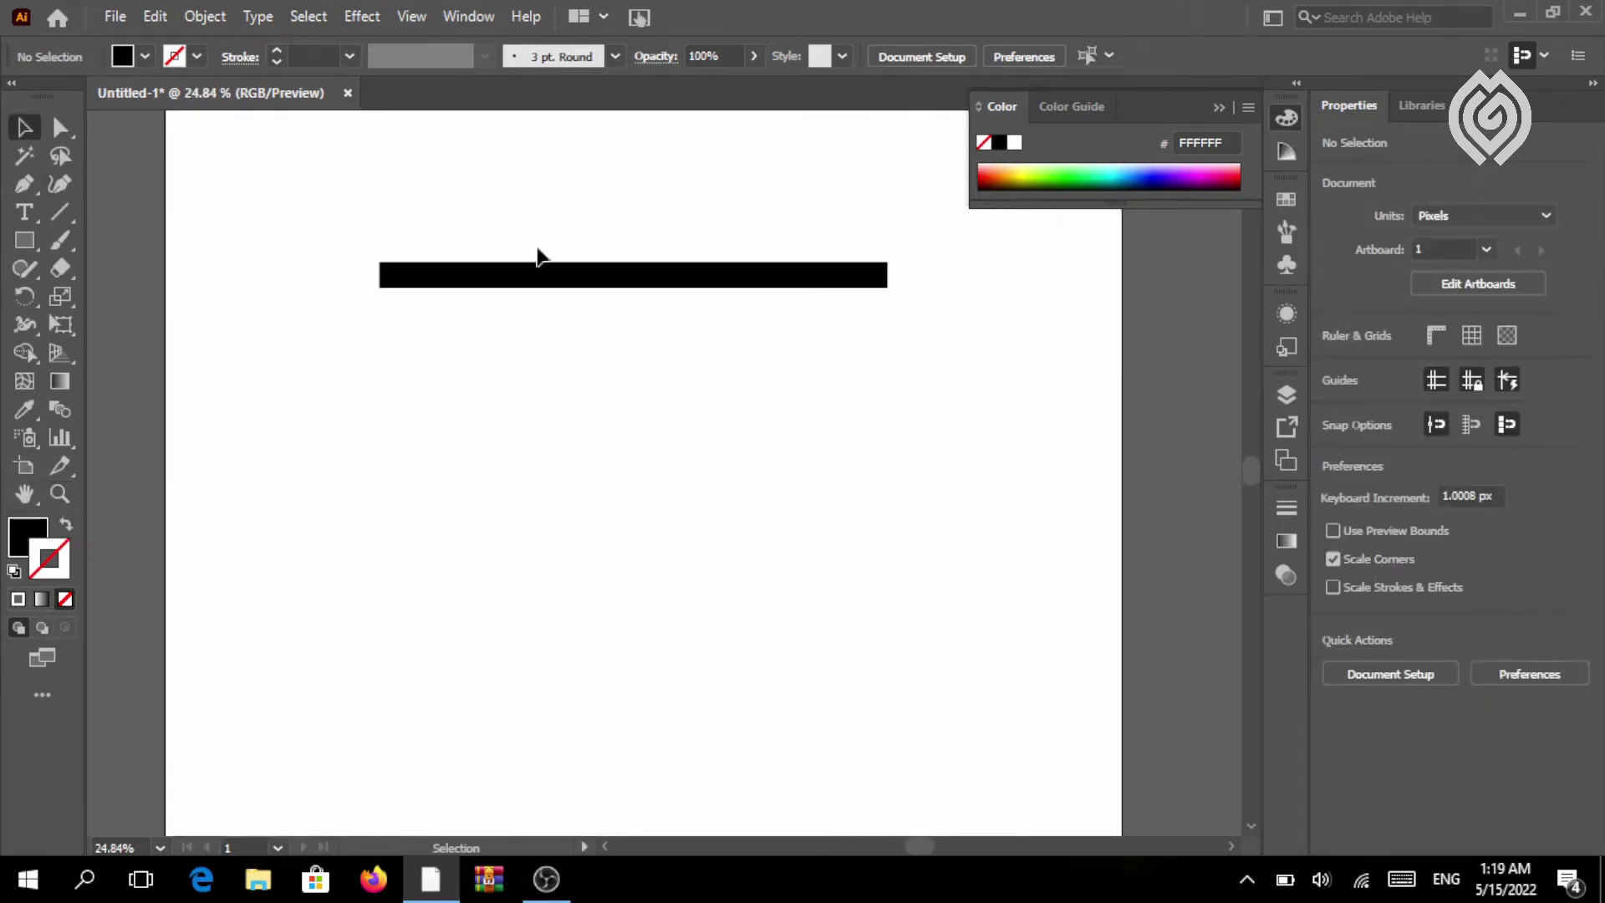
pyautogui.click(609, 273)
pyautogui.click(61, 184)
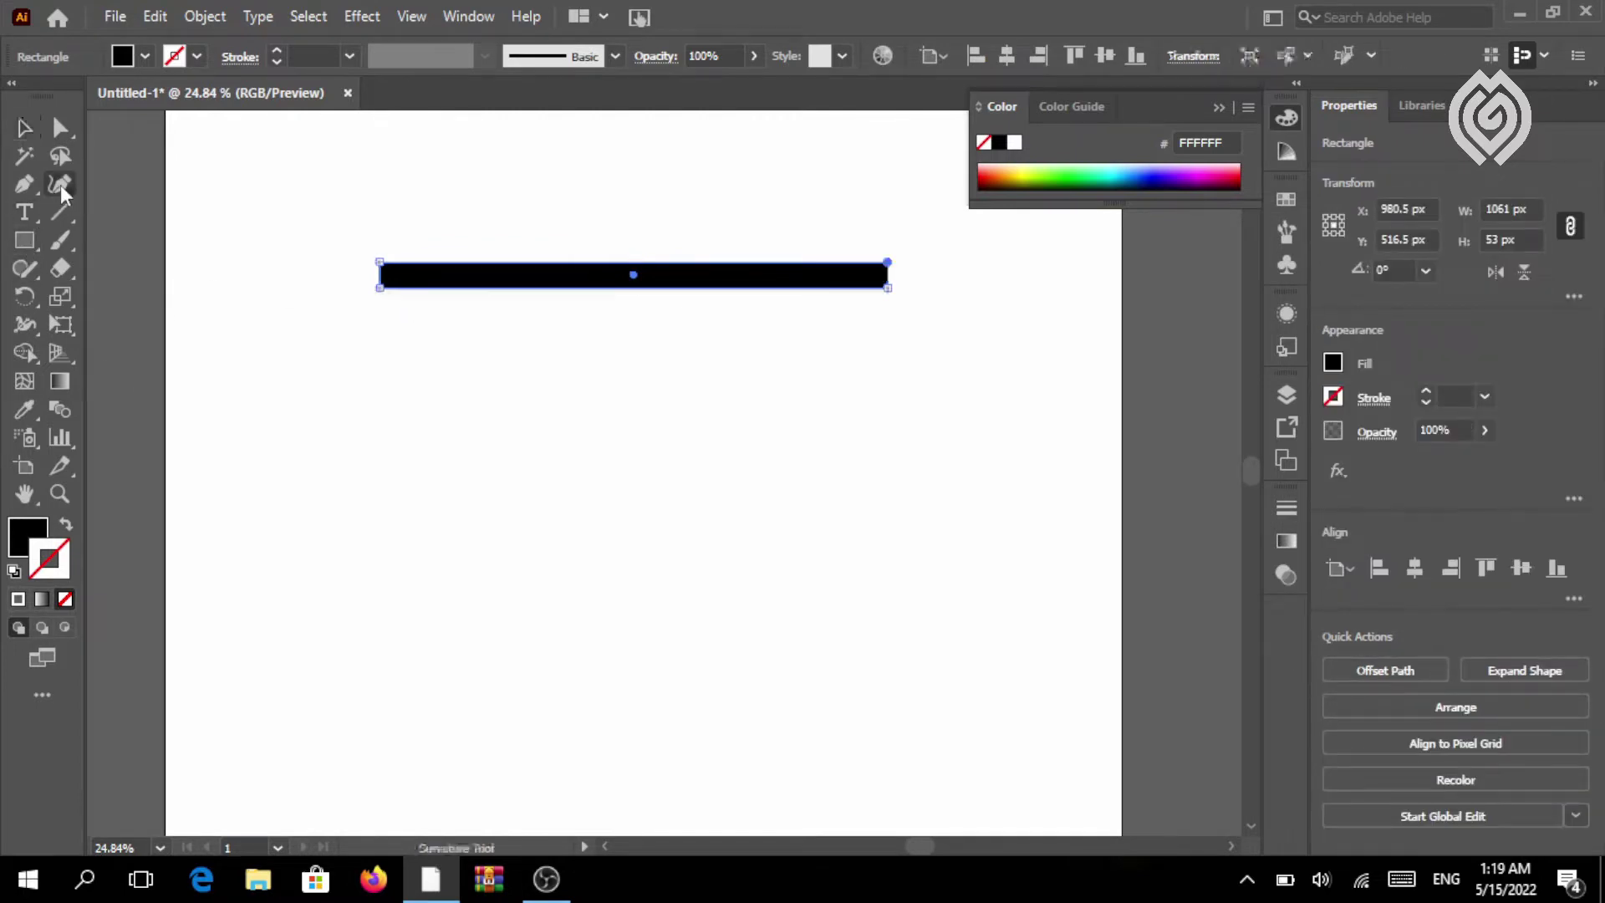
pyautogui.moveTo(633, 267)
pyautogui.mouseDown()
pyautogui.moveTo(633, 242)
pyautogui.moveTo(633, 266)
pyautogui.mouseUp()
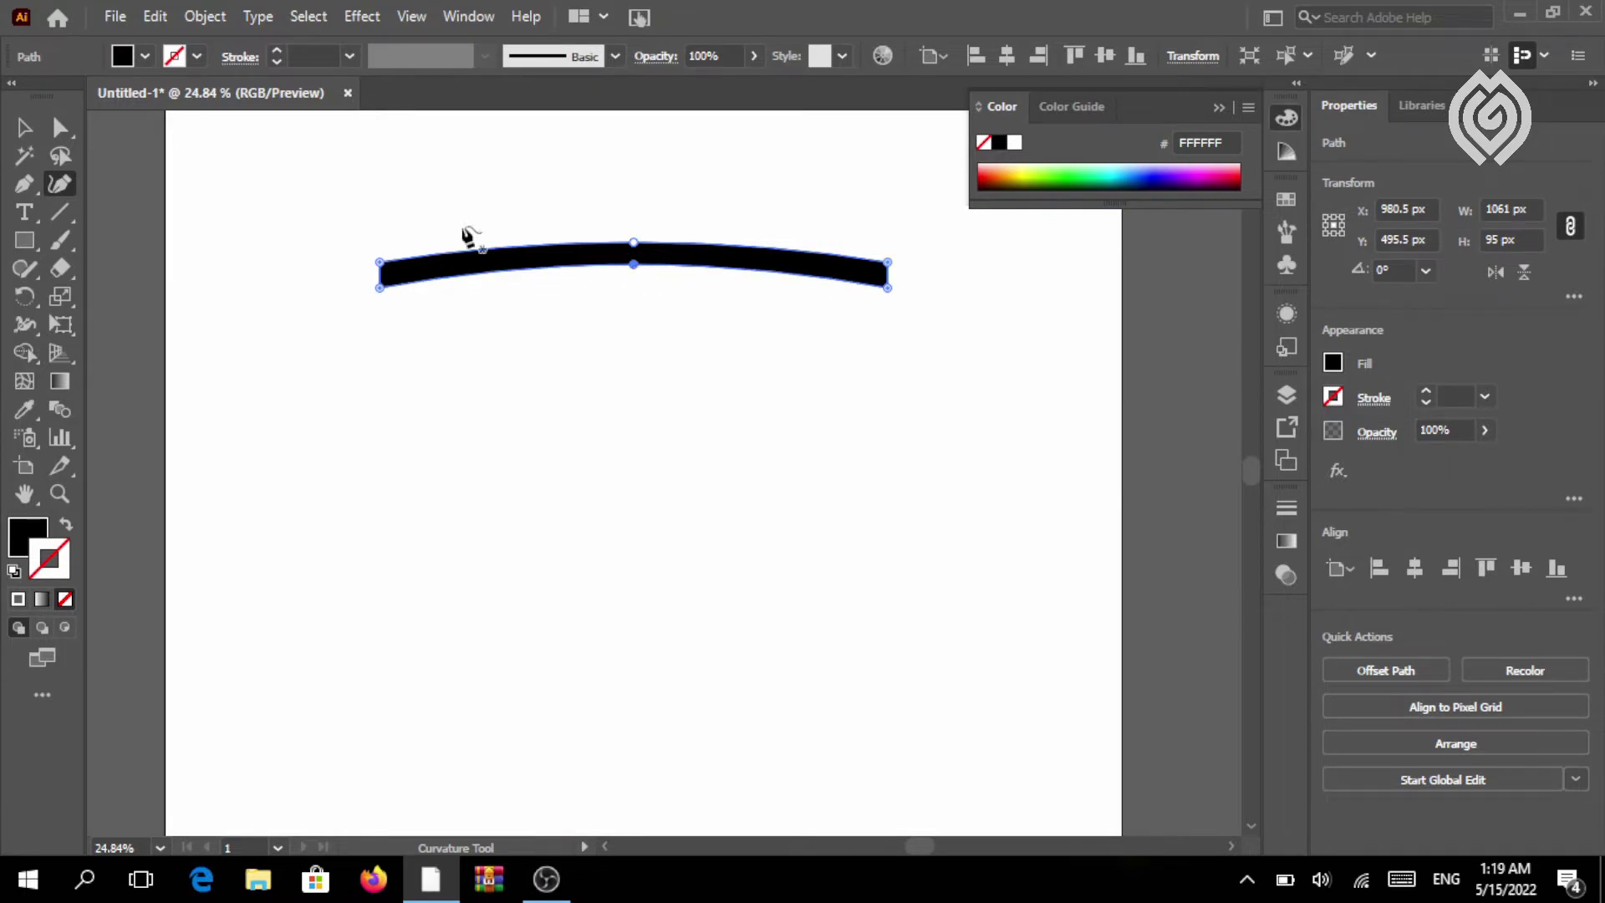
pyautogui.click(23, 127)
pyautogui.click(384, 444)
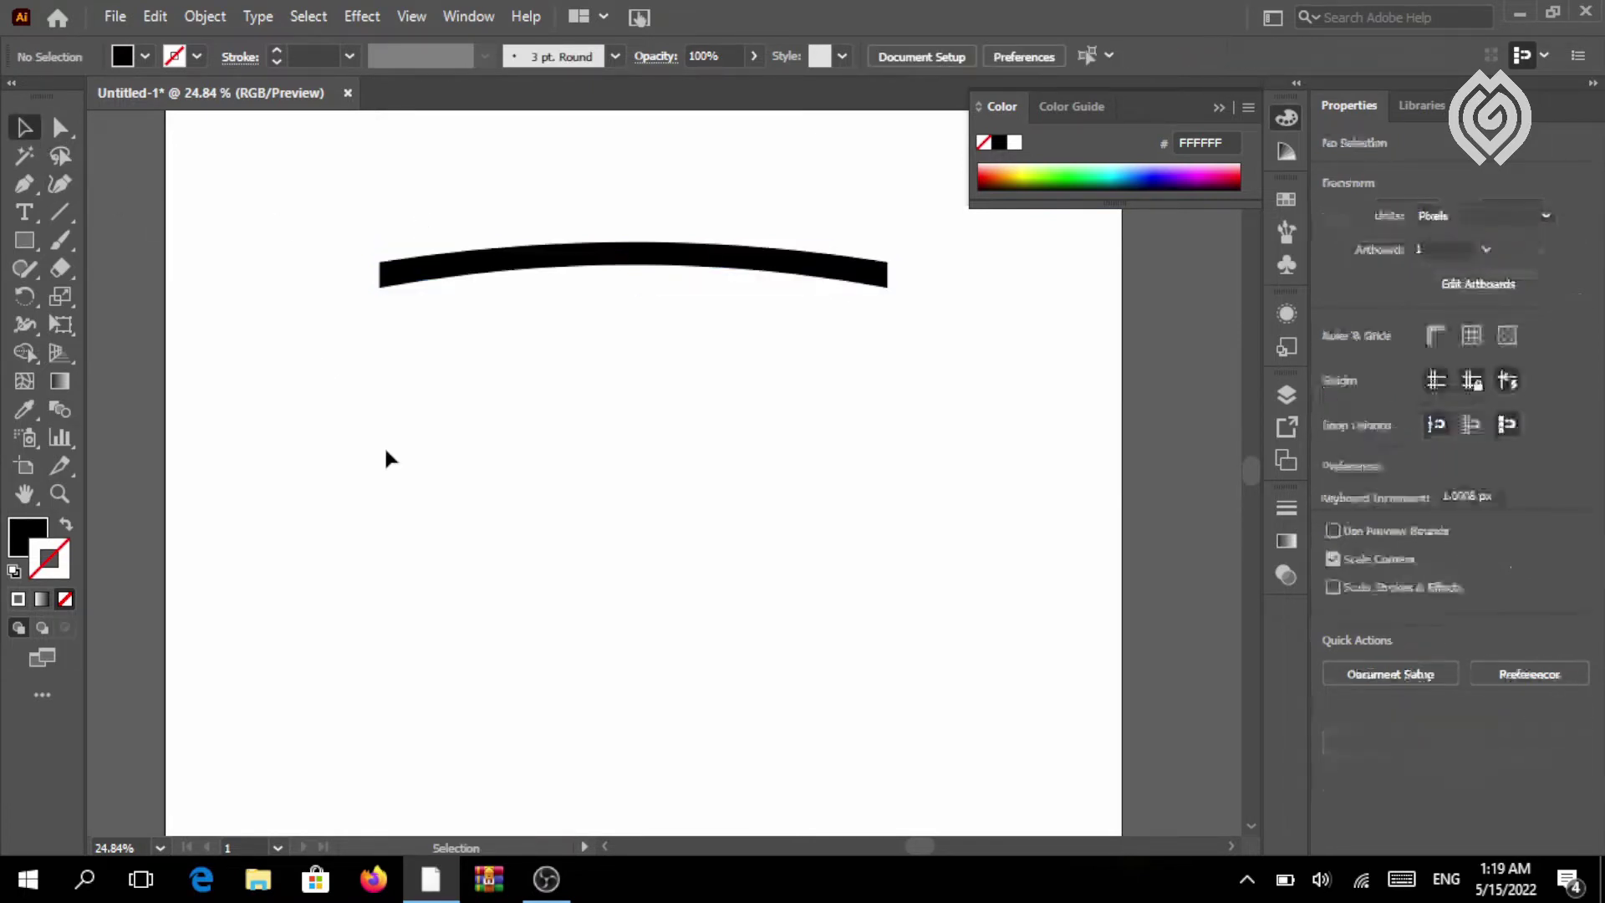
# Draw a rounded rectangle plate about 99 by 229 px below the bar and add a smaller copy to its left
pyautogui.click(28, 238)
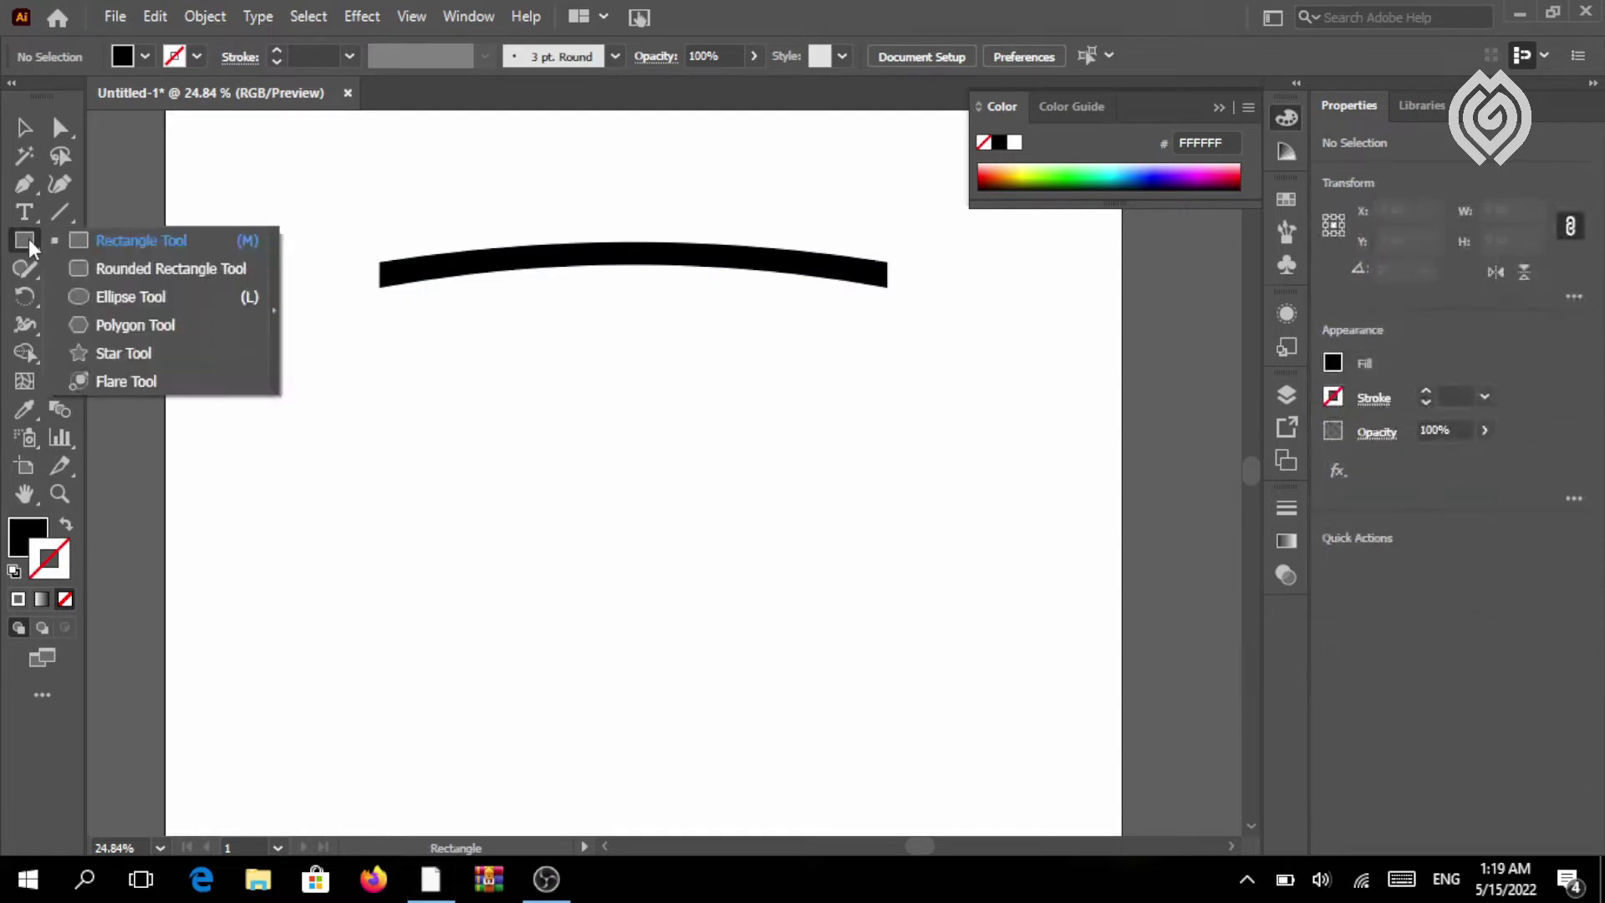
pyautogui.click(118, 267)
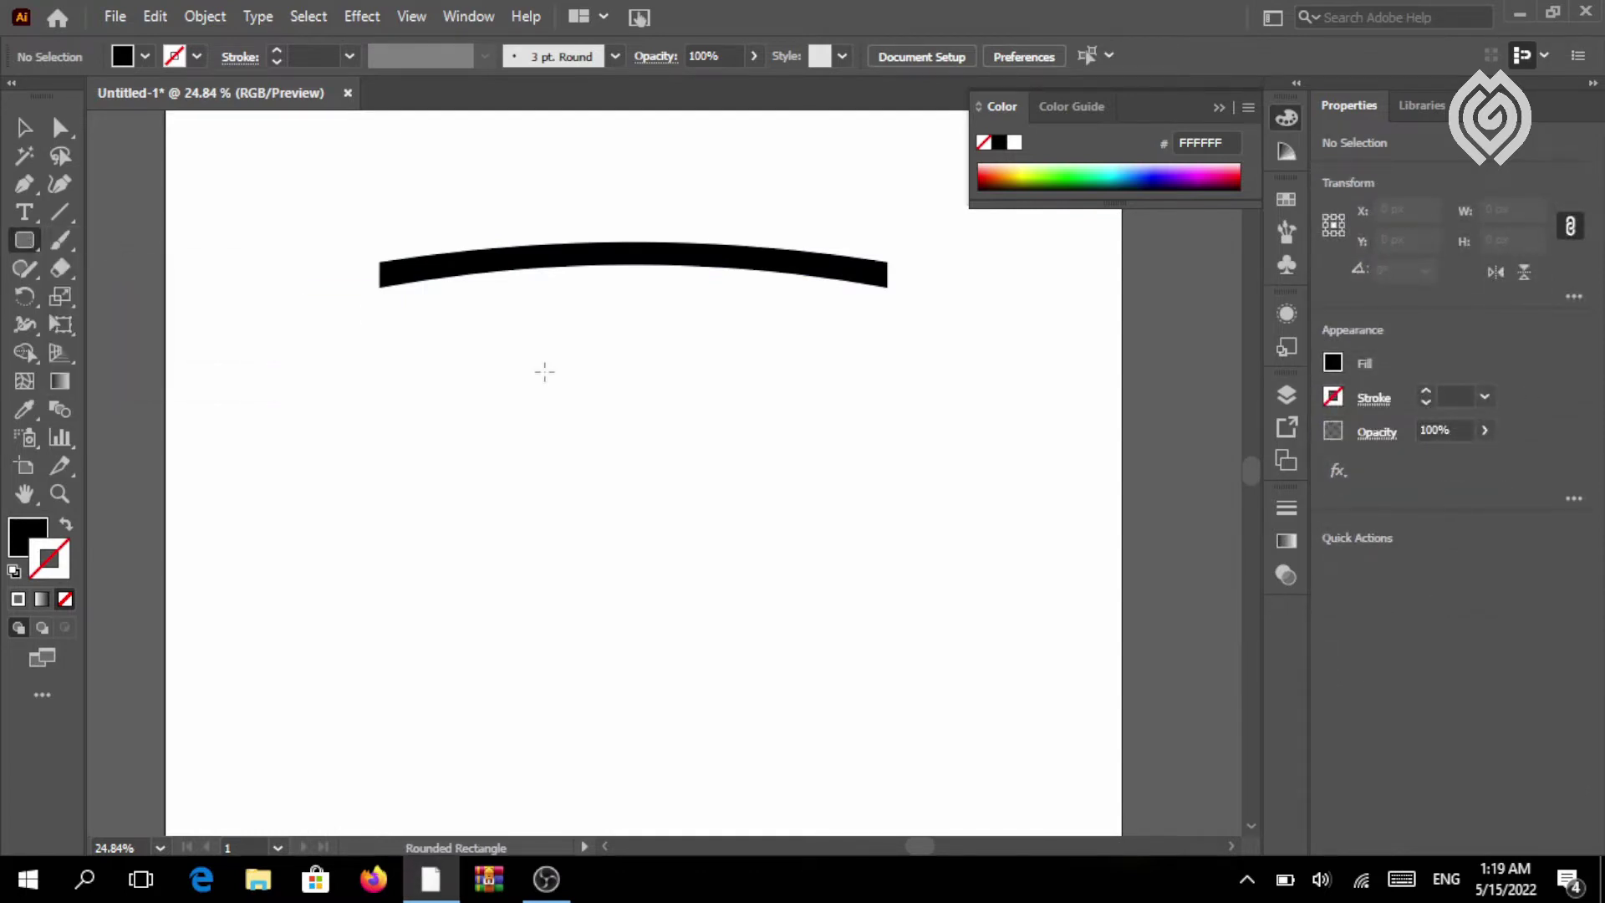
pyautogui.moveTo(551, 364); pyautogui.dragTo(598, 474)
pyautogui.press('v')
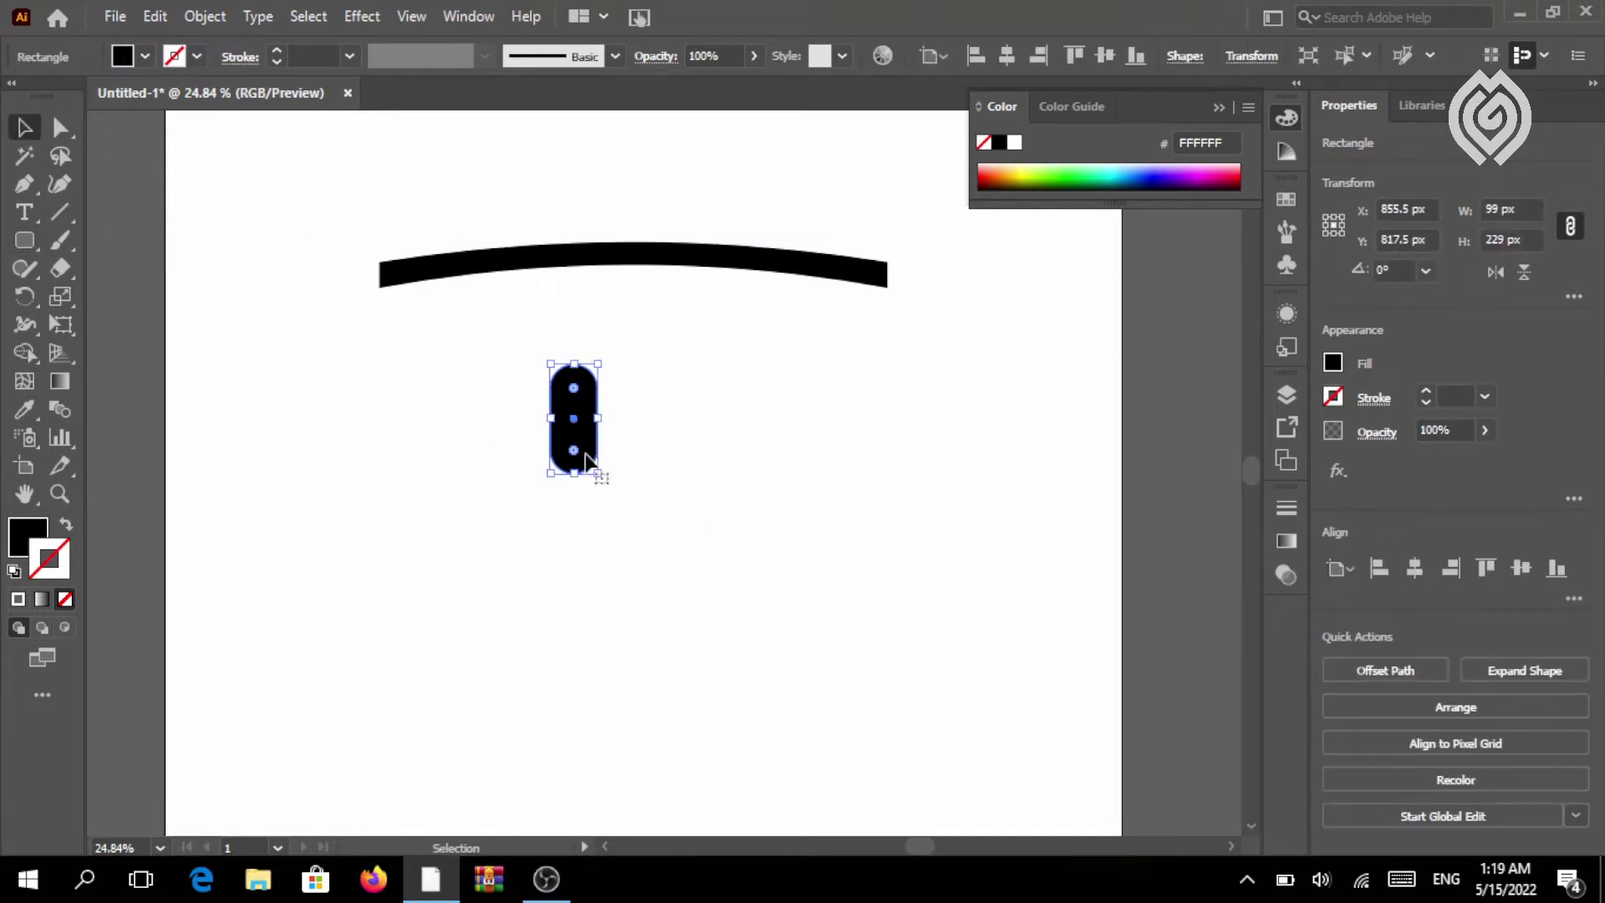
pyautogui.keyDown('alt'); pyautogui.moveTo(569, 421); pyautogui.dragTo(518, 419); pyautogui.keyUp('alt')
pyautogui.moveTo(544, 474); pyautogui.dragTo(528, 438)
# Align the two plates on their vertical centers and place them on the bar's left end, rotated about 12°
pyautogui.keyDown('shift'); pyautogui.click(576, 436); pyautogui.keyUp('shift')
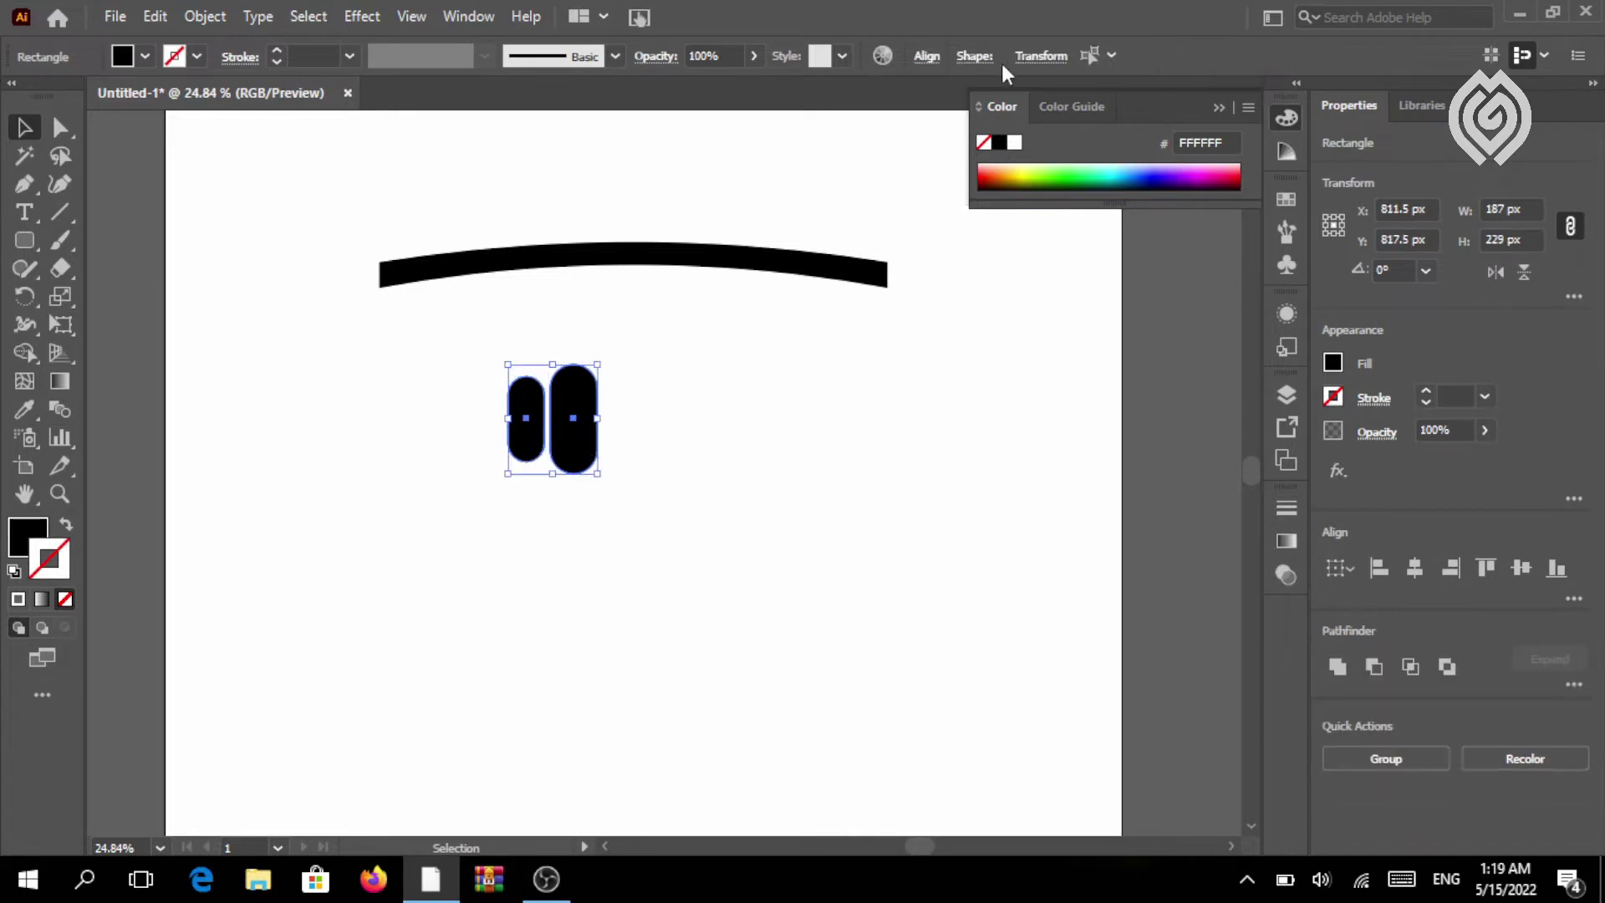
pyautogui.click(927, 57)
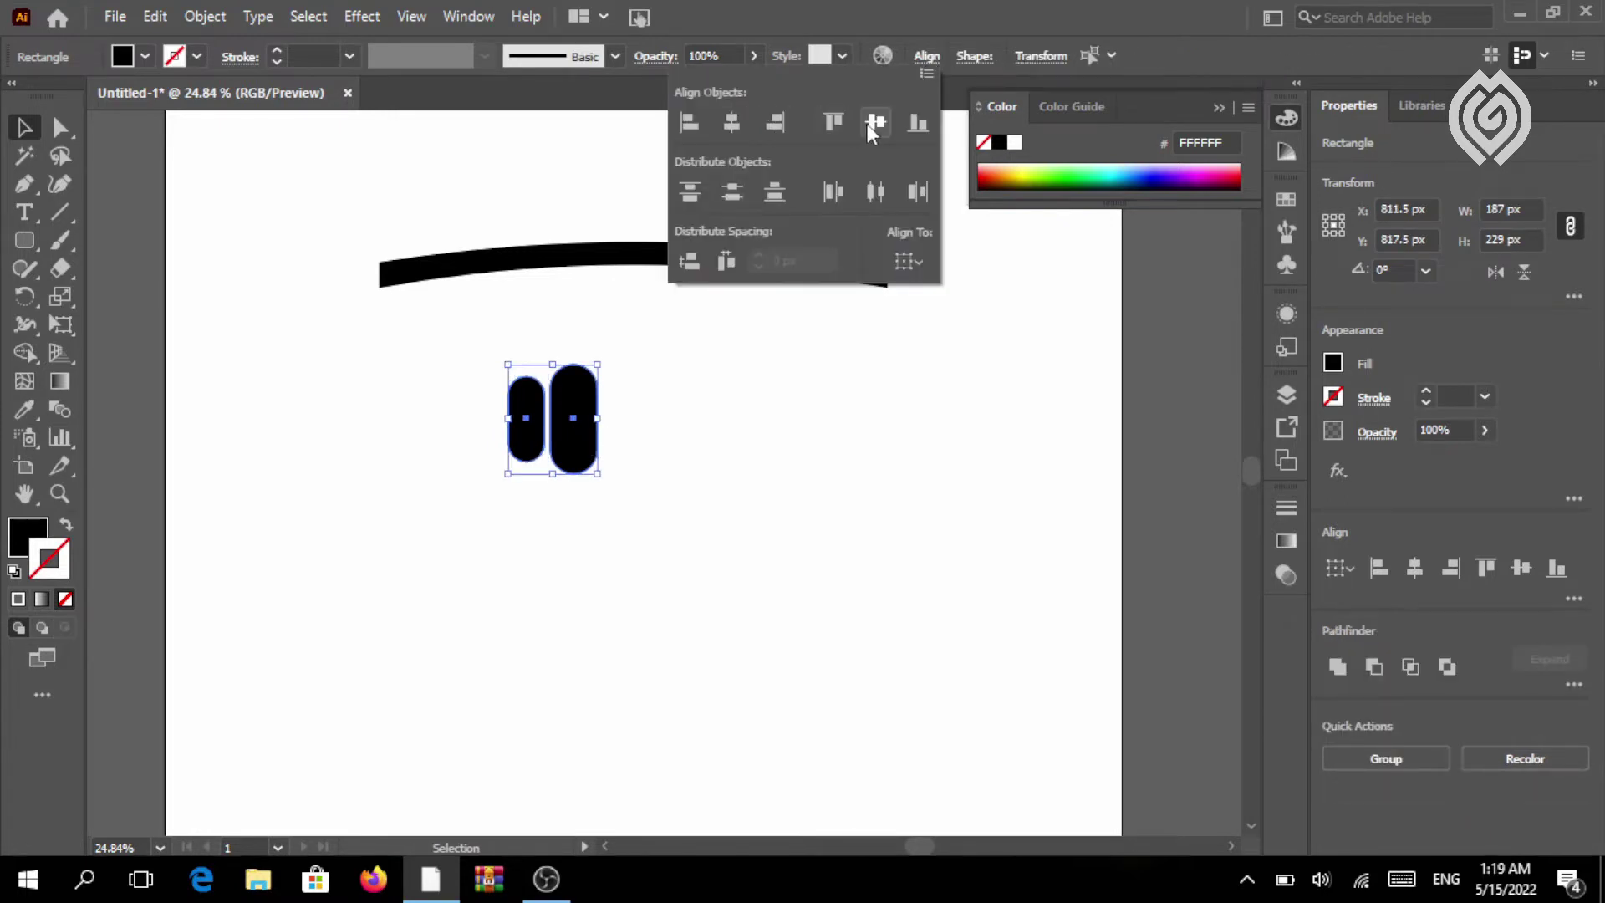
pyautogui.moveTo(558, 428); pyautogui.dragTo(431, 284)
pyautogui.moveTo(366, 337); pyautogui.dragTo(381, 352)
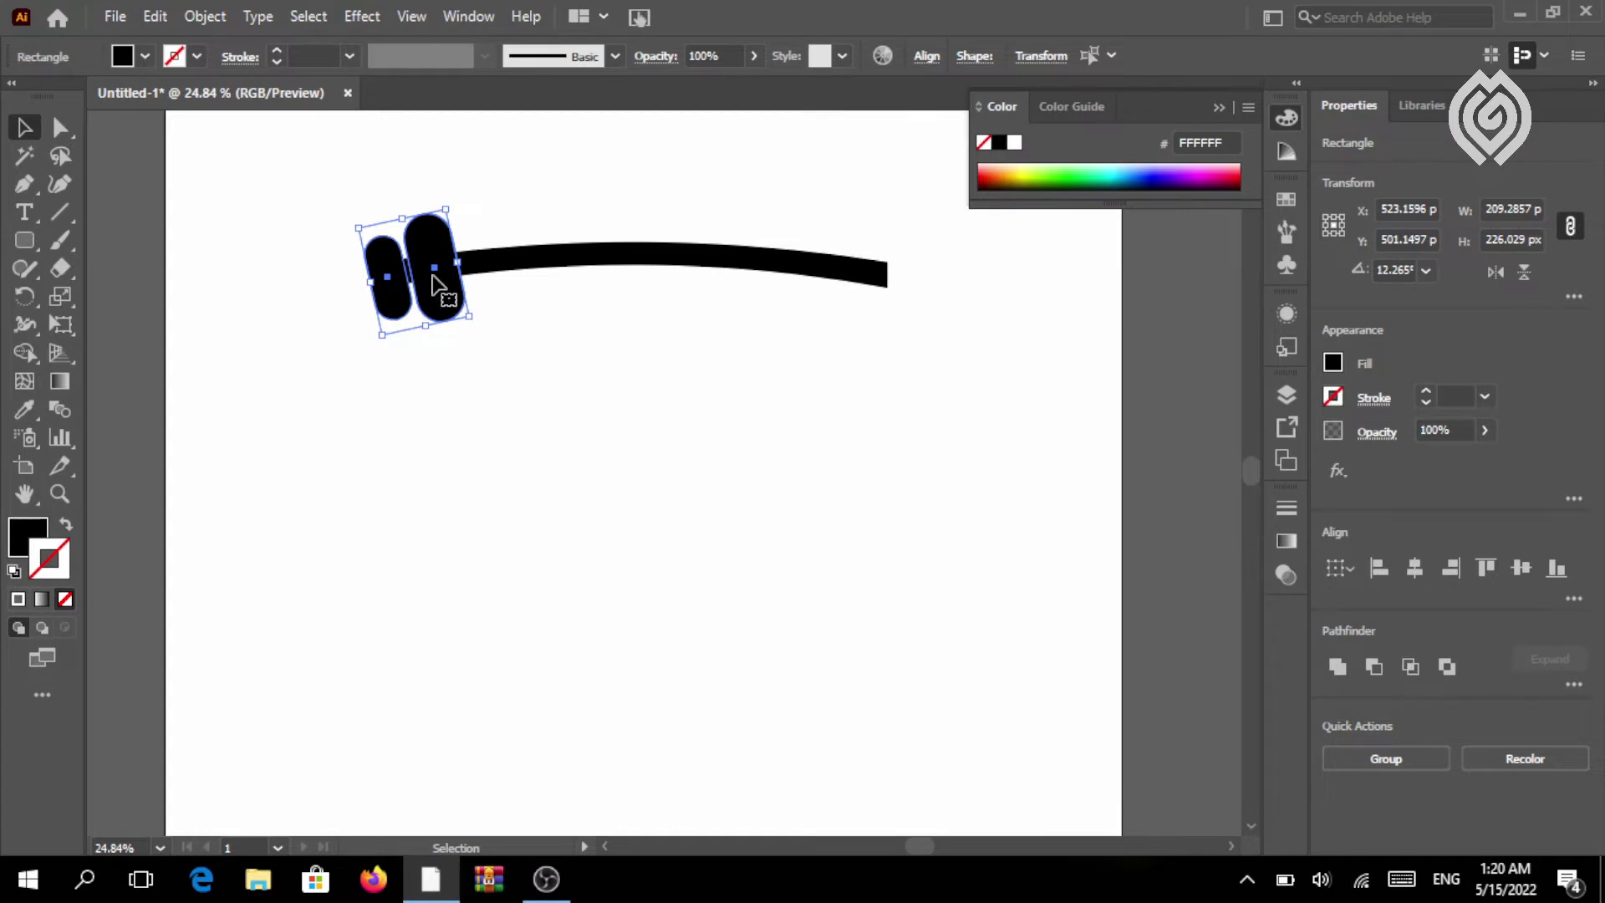
# Reflect a copy of the two plates across the vertical axis and place it on the bar's right end
pyautogui.rightClick(433, 278)
pyautogui.moveTo(497, 616)
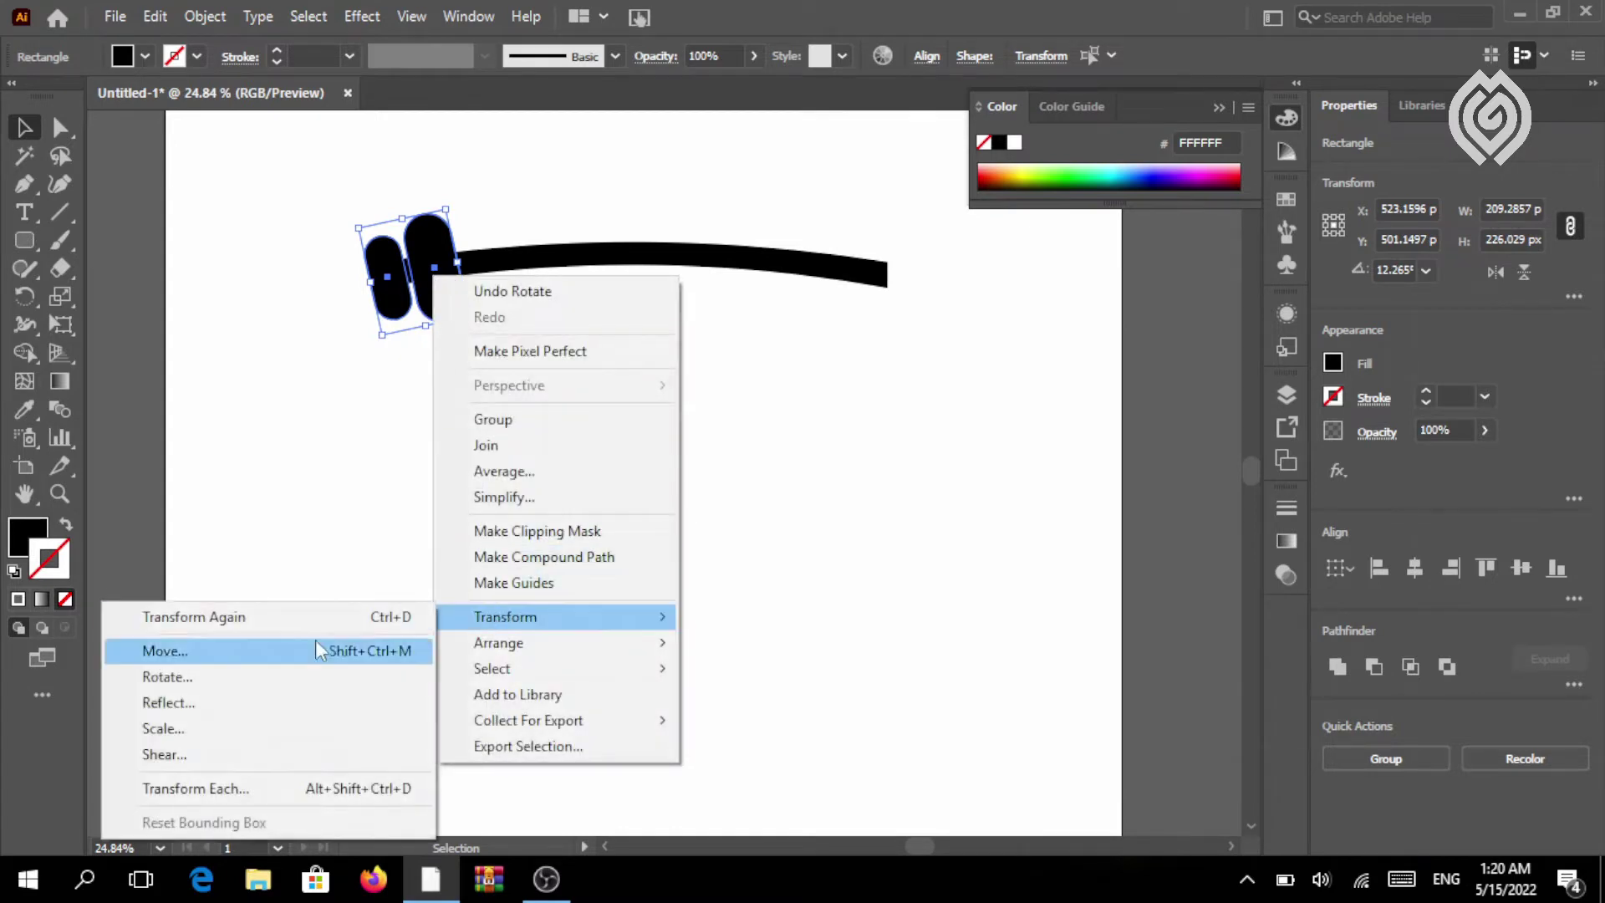
pyautogui.click(298, 705)
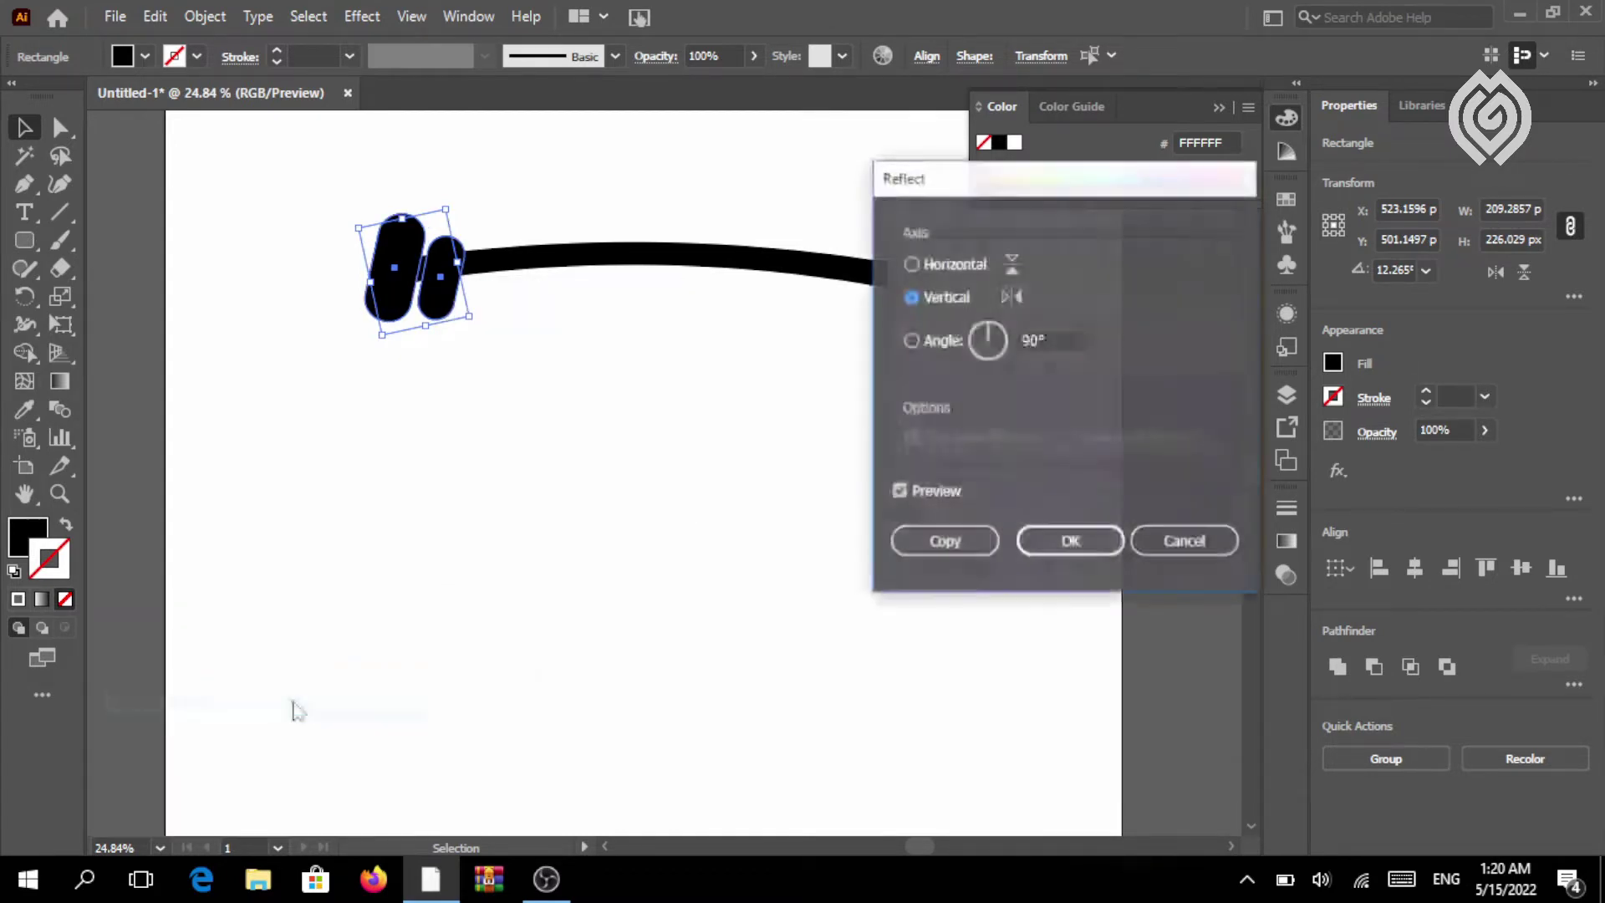
pyautogui.click(947, 541)
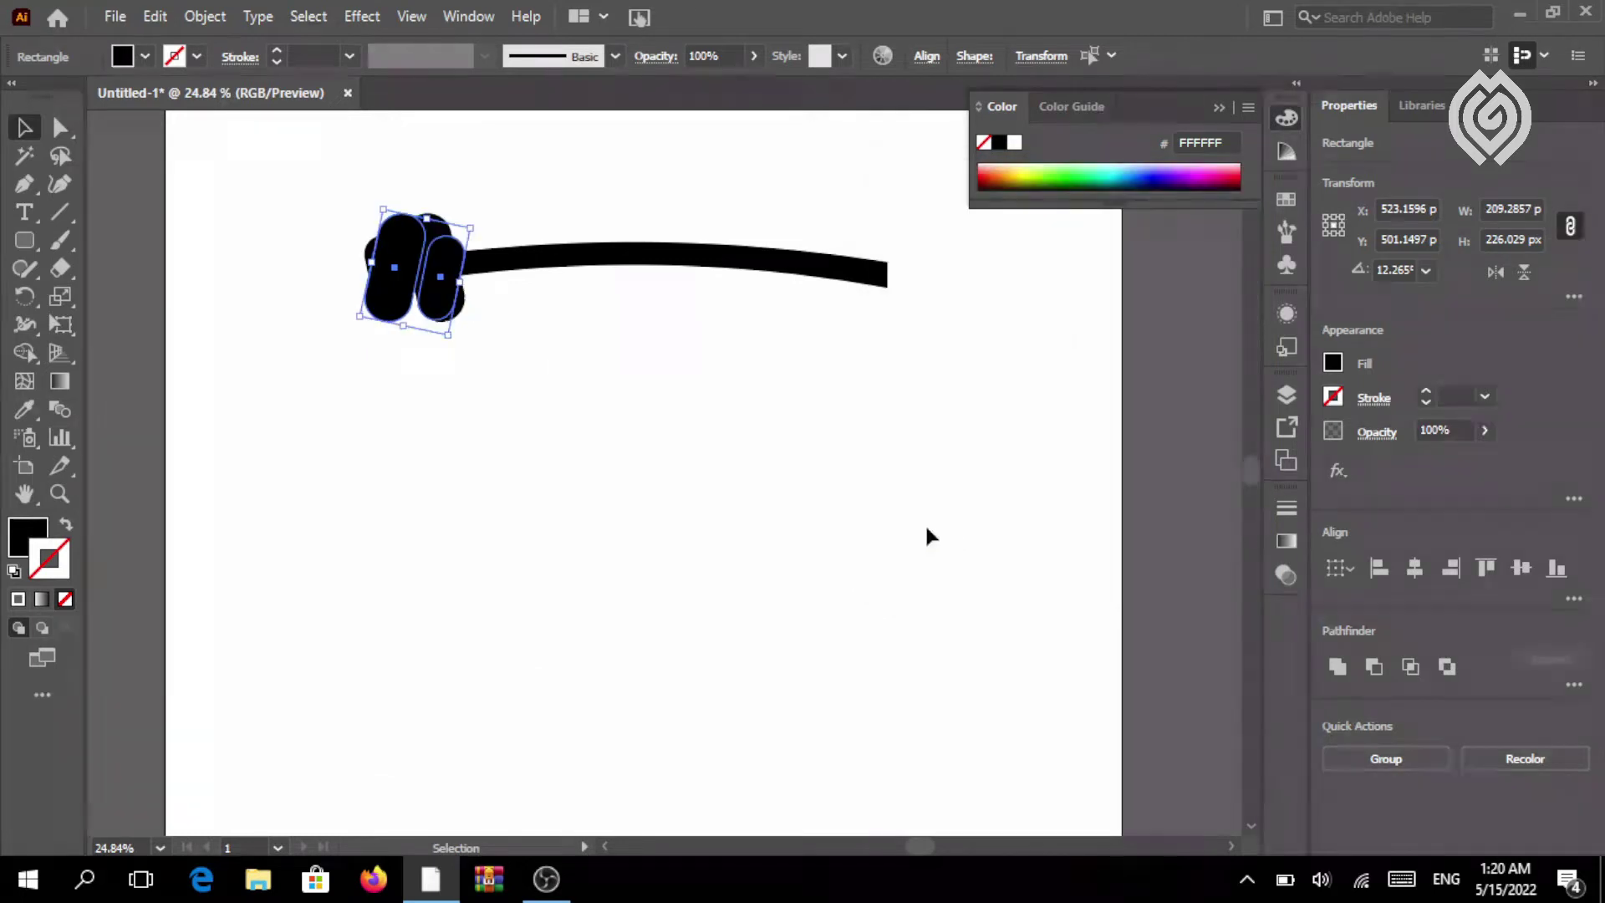
pyautogui.keyDown('shift'); pyautogui.click(418, 270); pyautogui.keyUp('shift')
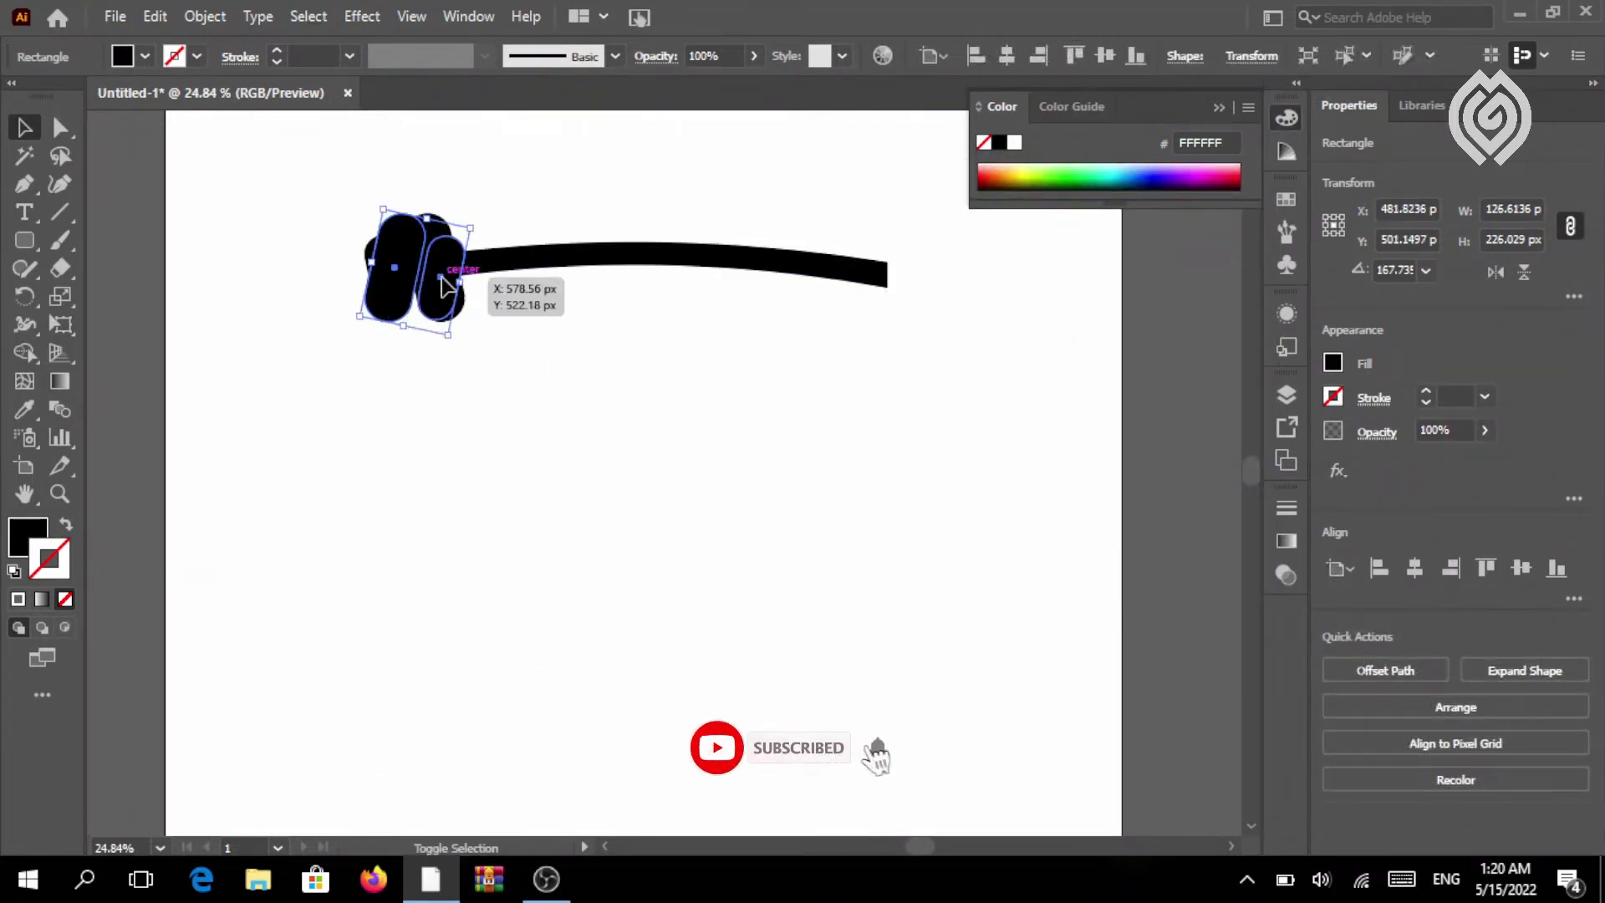
pyautogui.moveTo(357, 280); pyautogui.dragTo(886, 286)
pyautogui.click(703, 454)
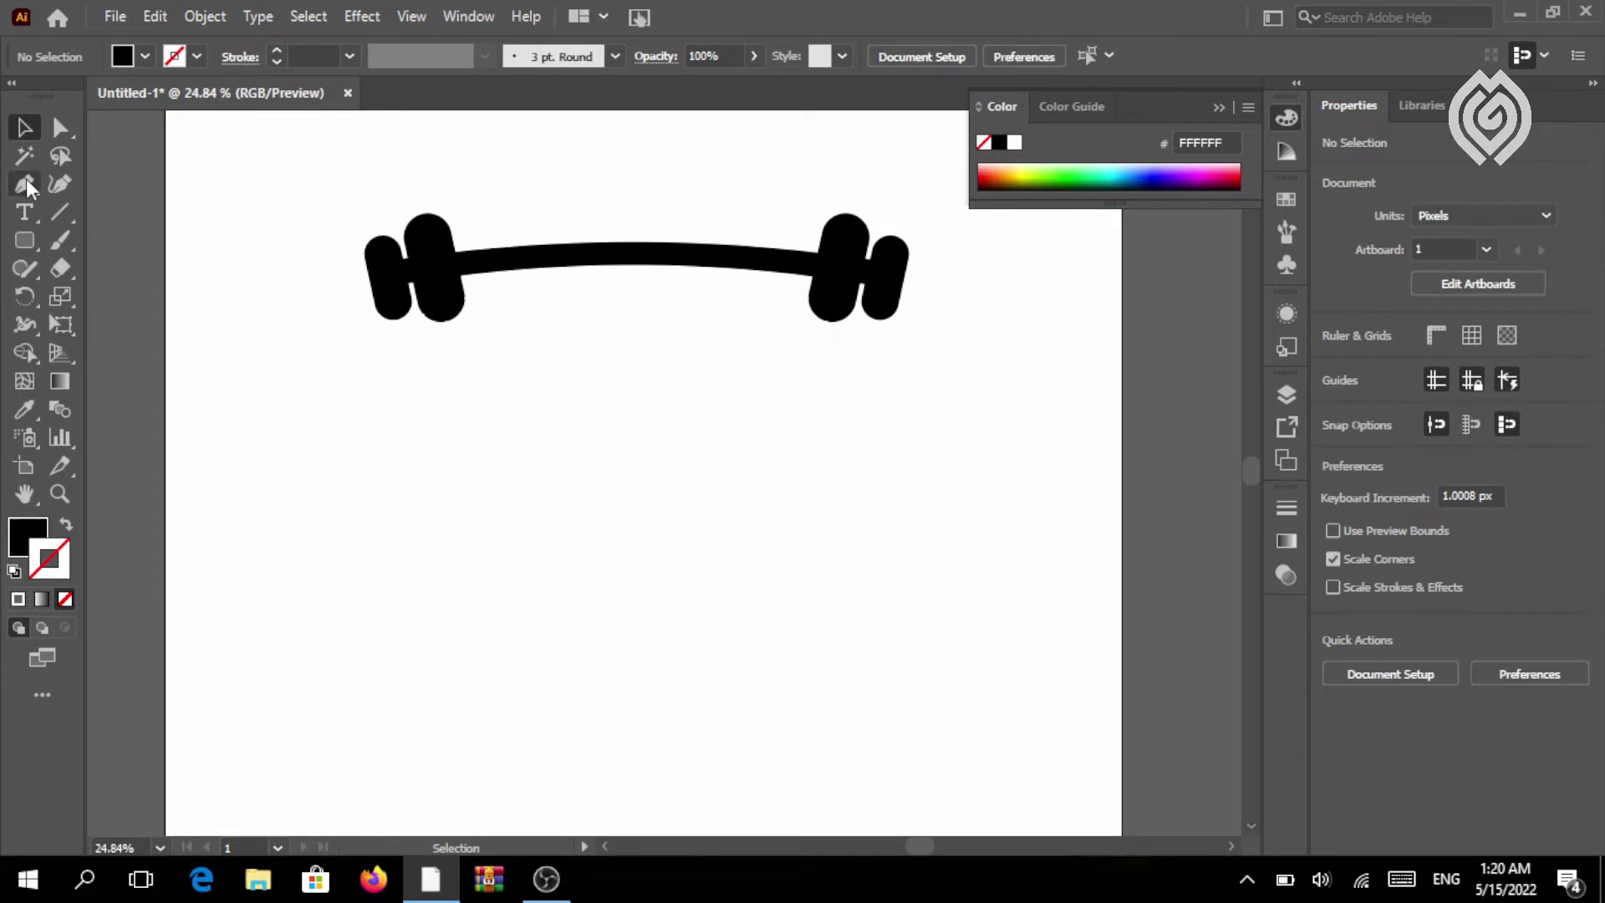
# Increase the bar's arch with the Curvature tool by raising its upper and lower middle points slightly
pyautogui.click(59, 183)
pyautogui.click(645, 253)
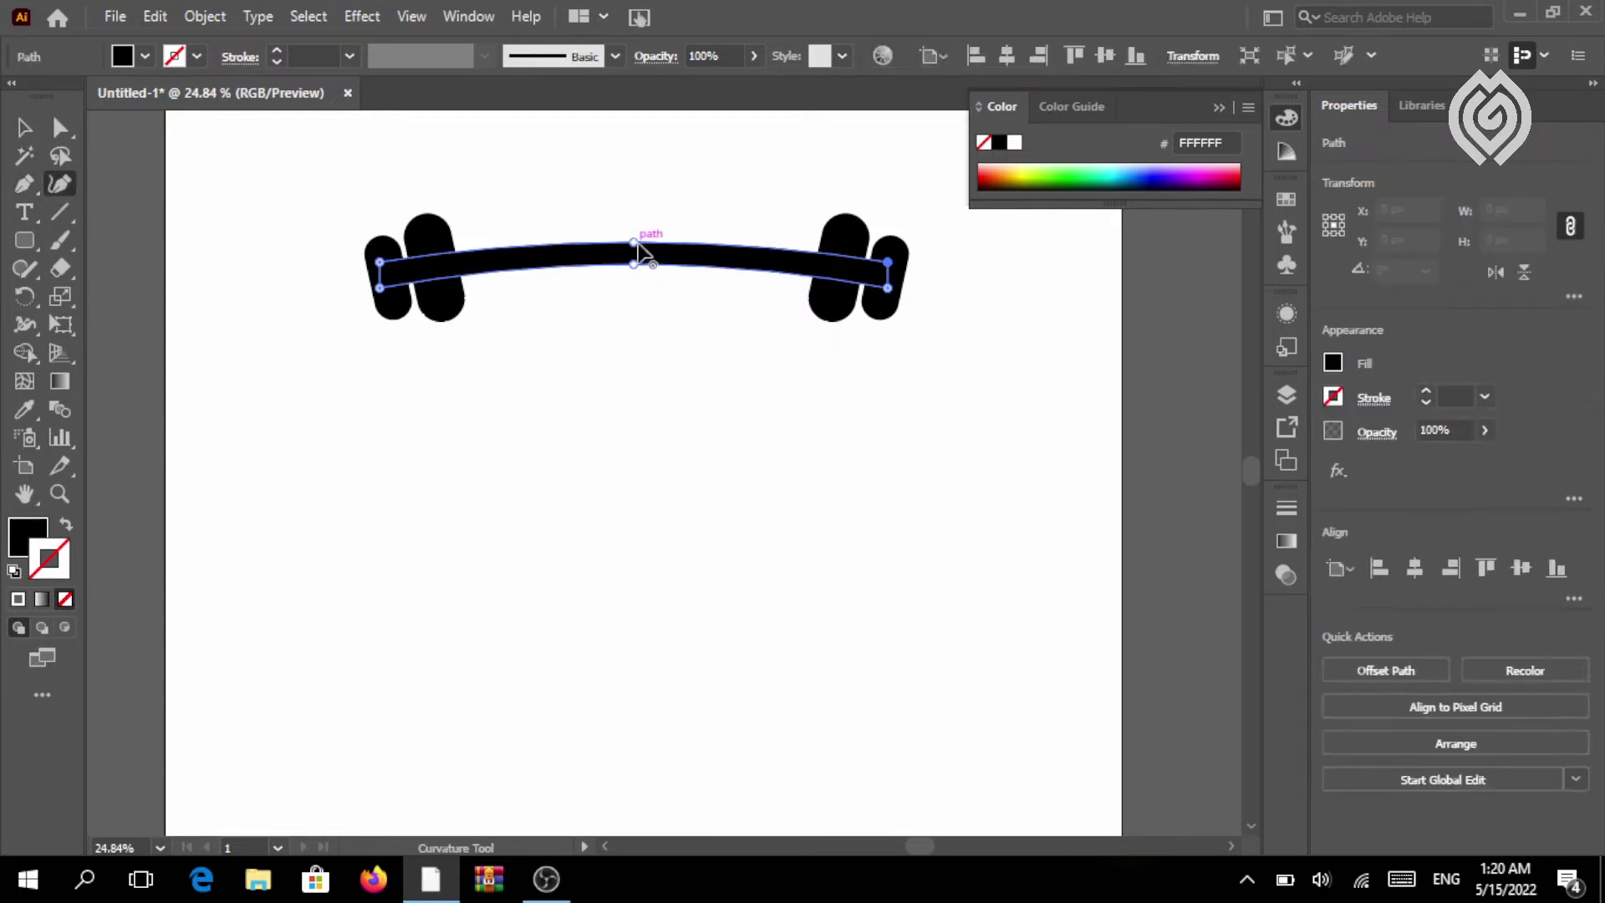
pyautogui.moveTo(633, 244); pyautogui.dragTo(635, 256)
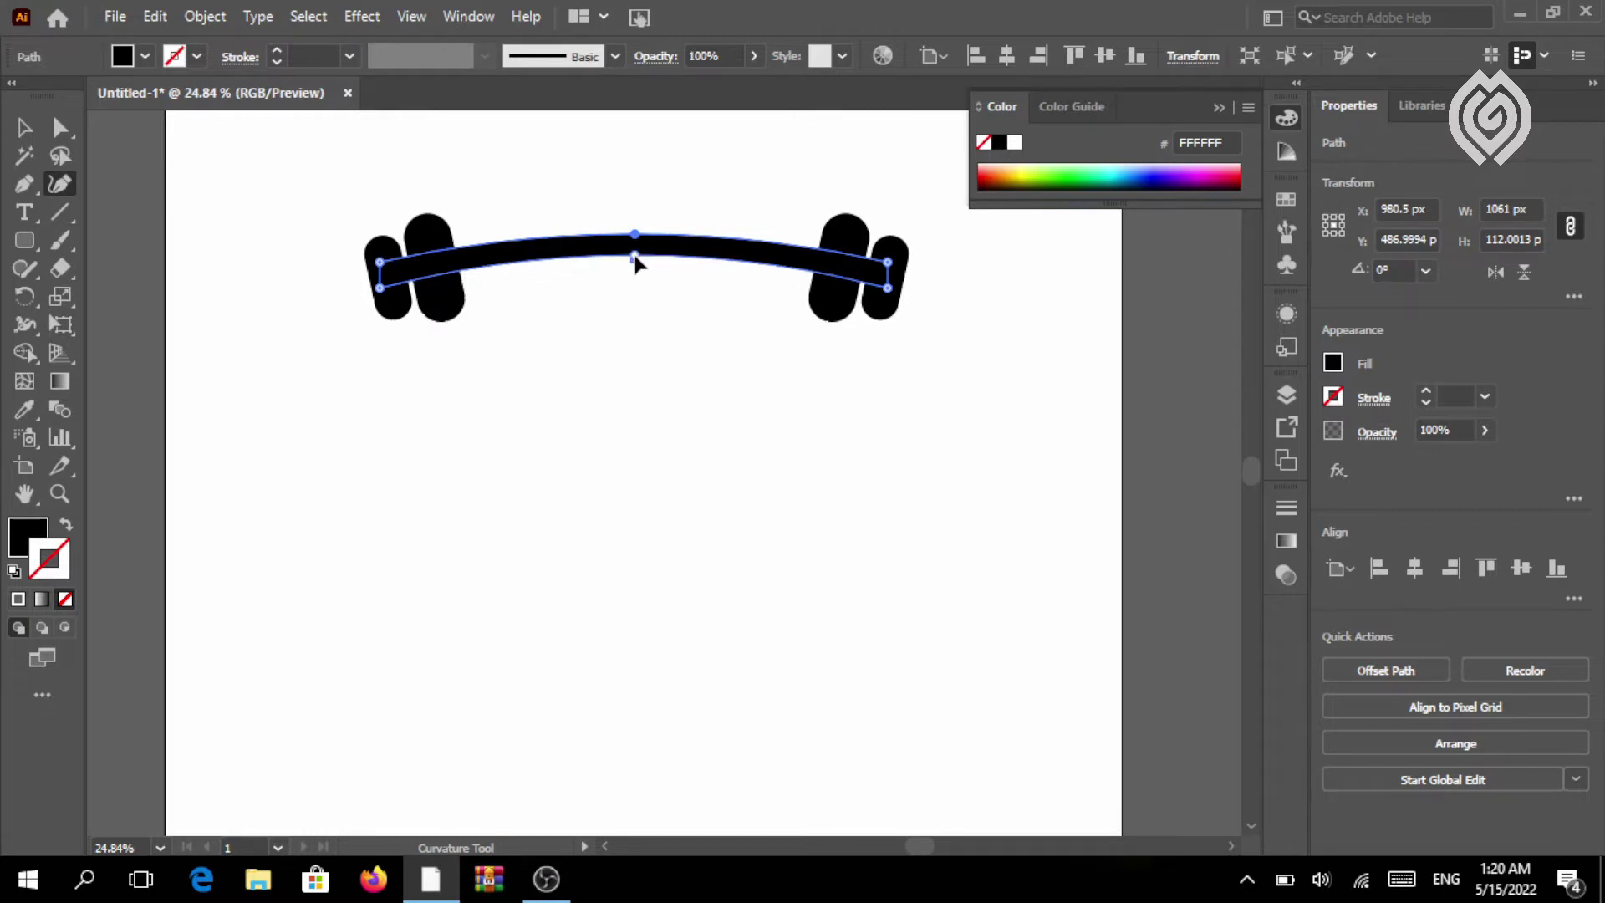
pyautogui.click(24, 127)
pyautogui.click(380, 444)
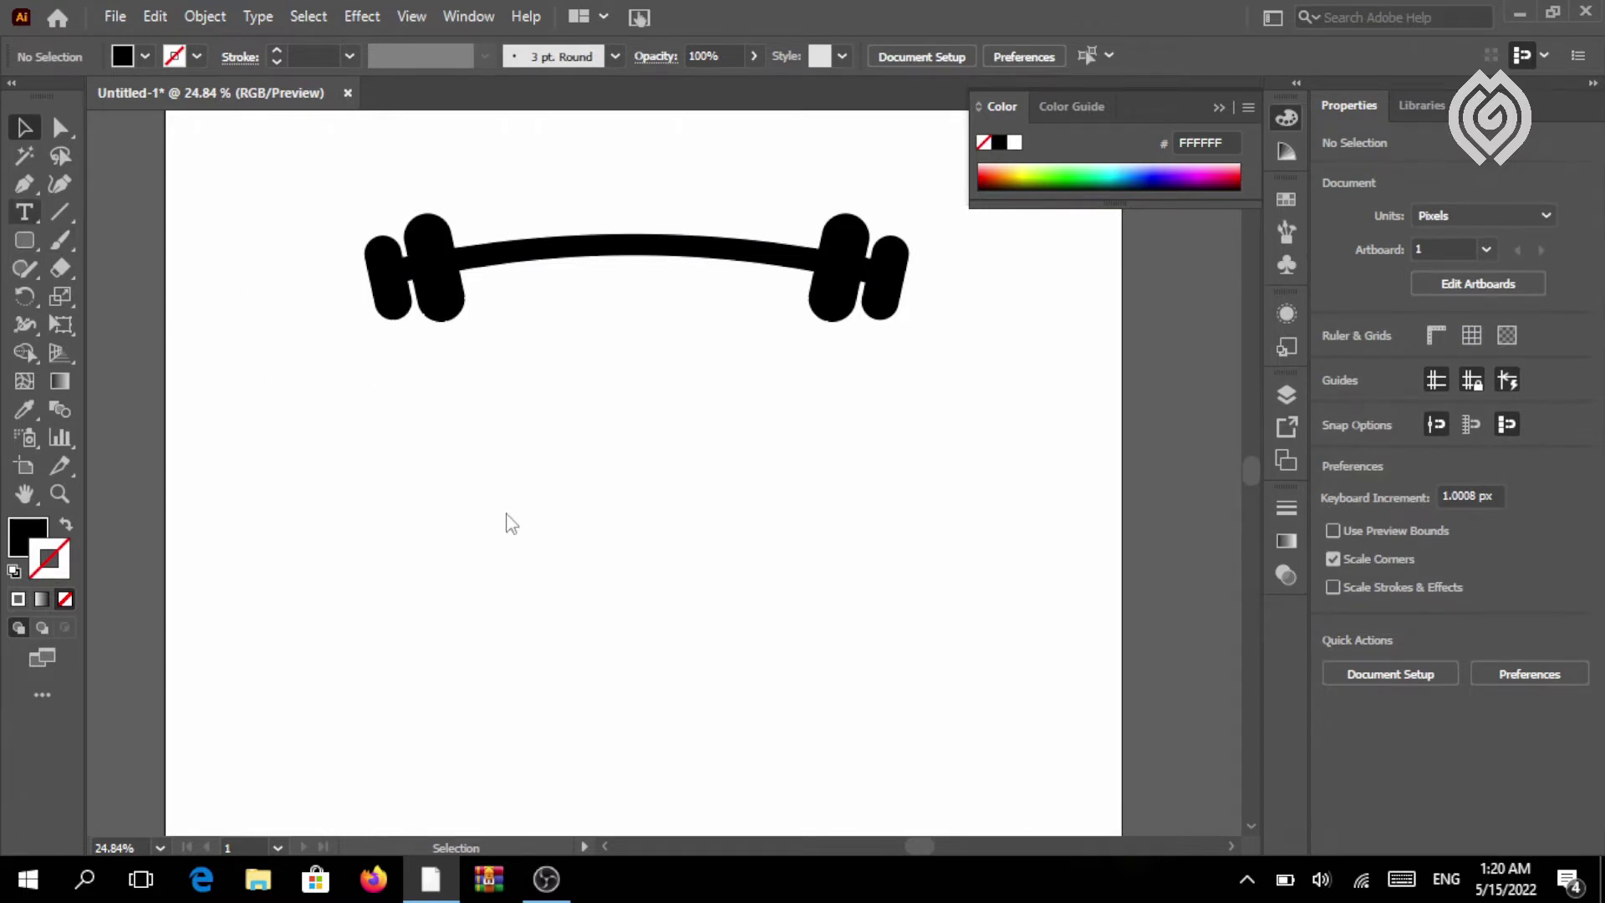
# Add the text APX, enlarge it to about 459 pt and place it beneath the barbell
pyautogui.click(549, 448)
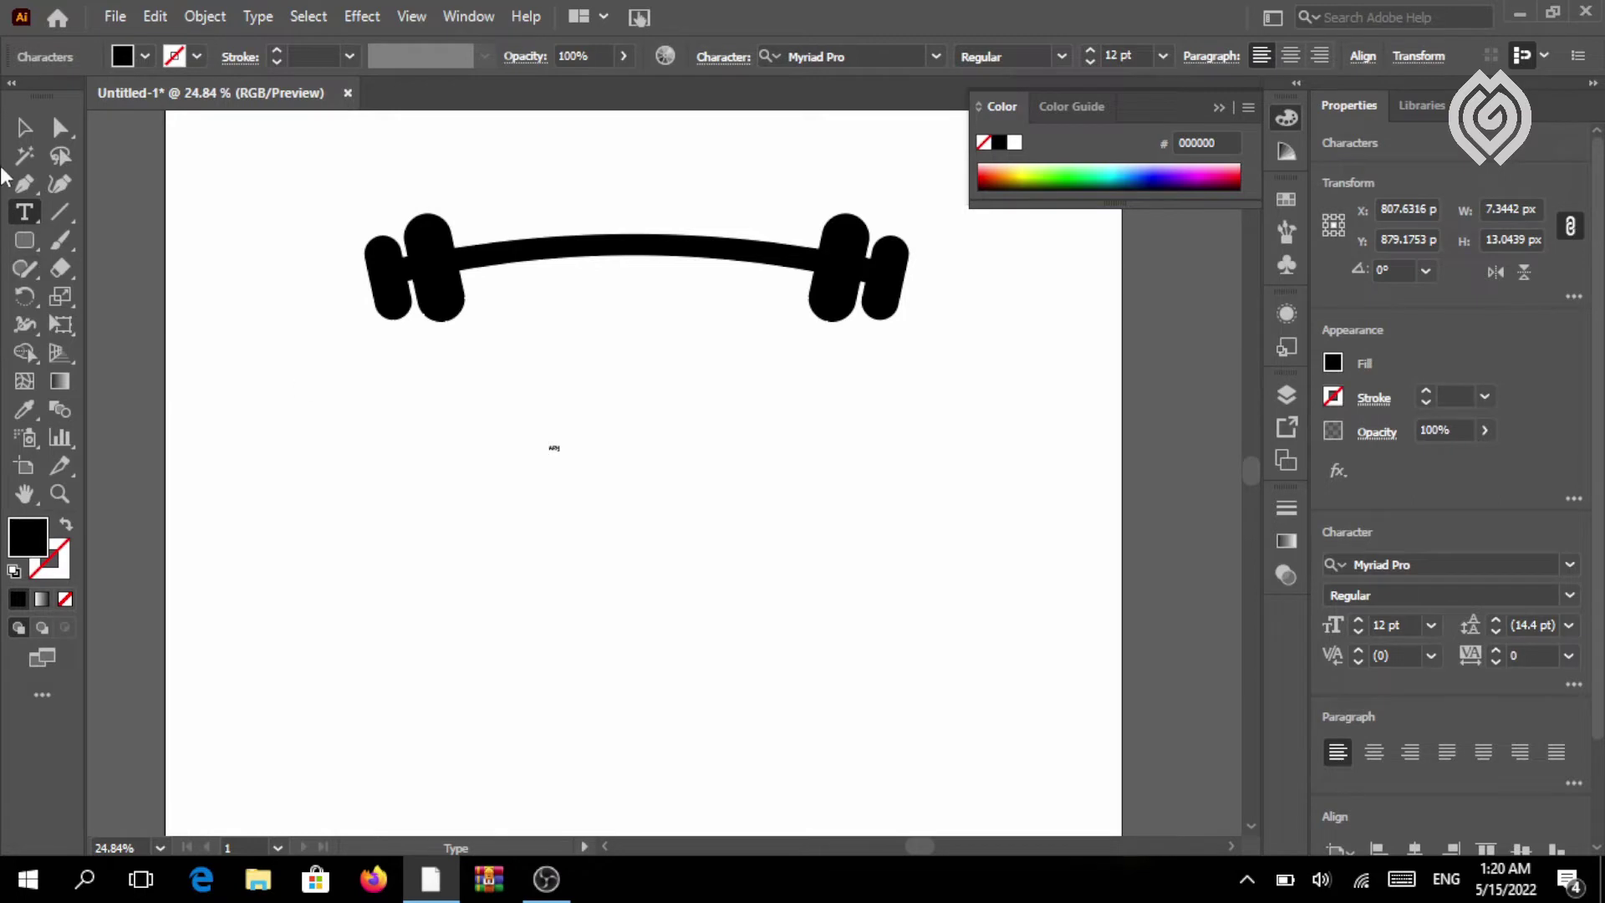
pyautogui.click(26, 134)
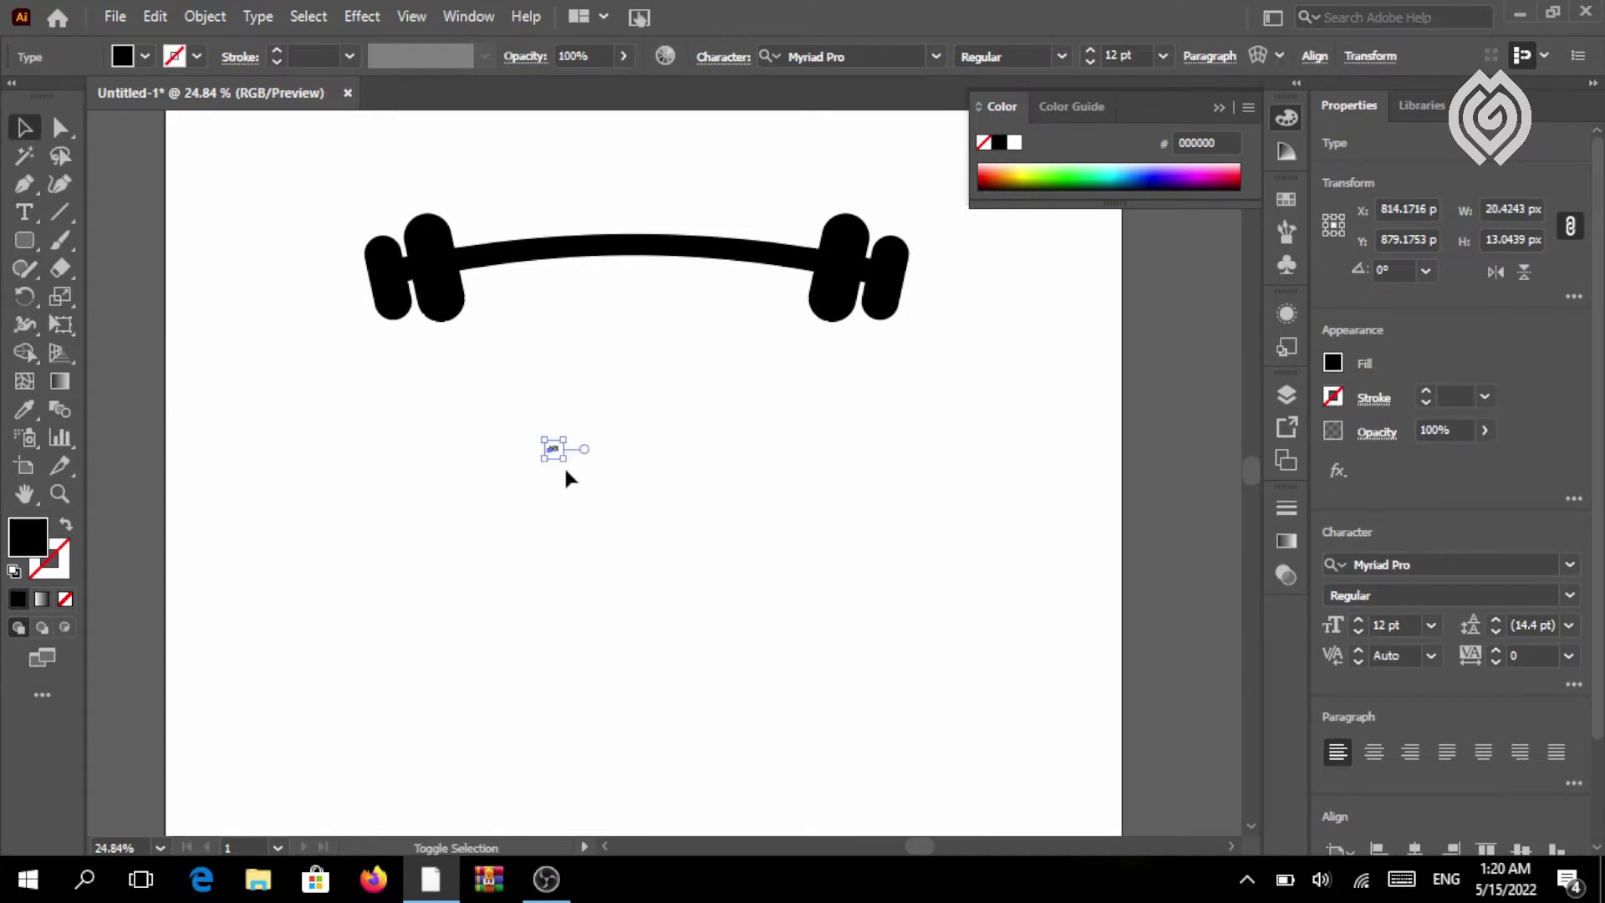
pyautogui.moveTo(562, 459); pyautogui.dragTo(1083, 669)
pyautogui.moveTo(663, 520); pyautogui.dragTo(939, 682)
pyautogui.moveTo(728, 620); pyautogui.dragTo(617, 444)
# Set the APX text's font to Chopsin and reposition the text centrally below the barbell
pyautogui.click(936, 57)
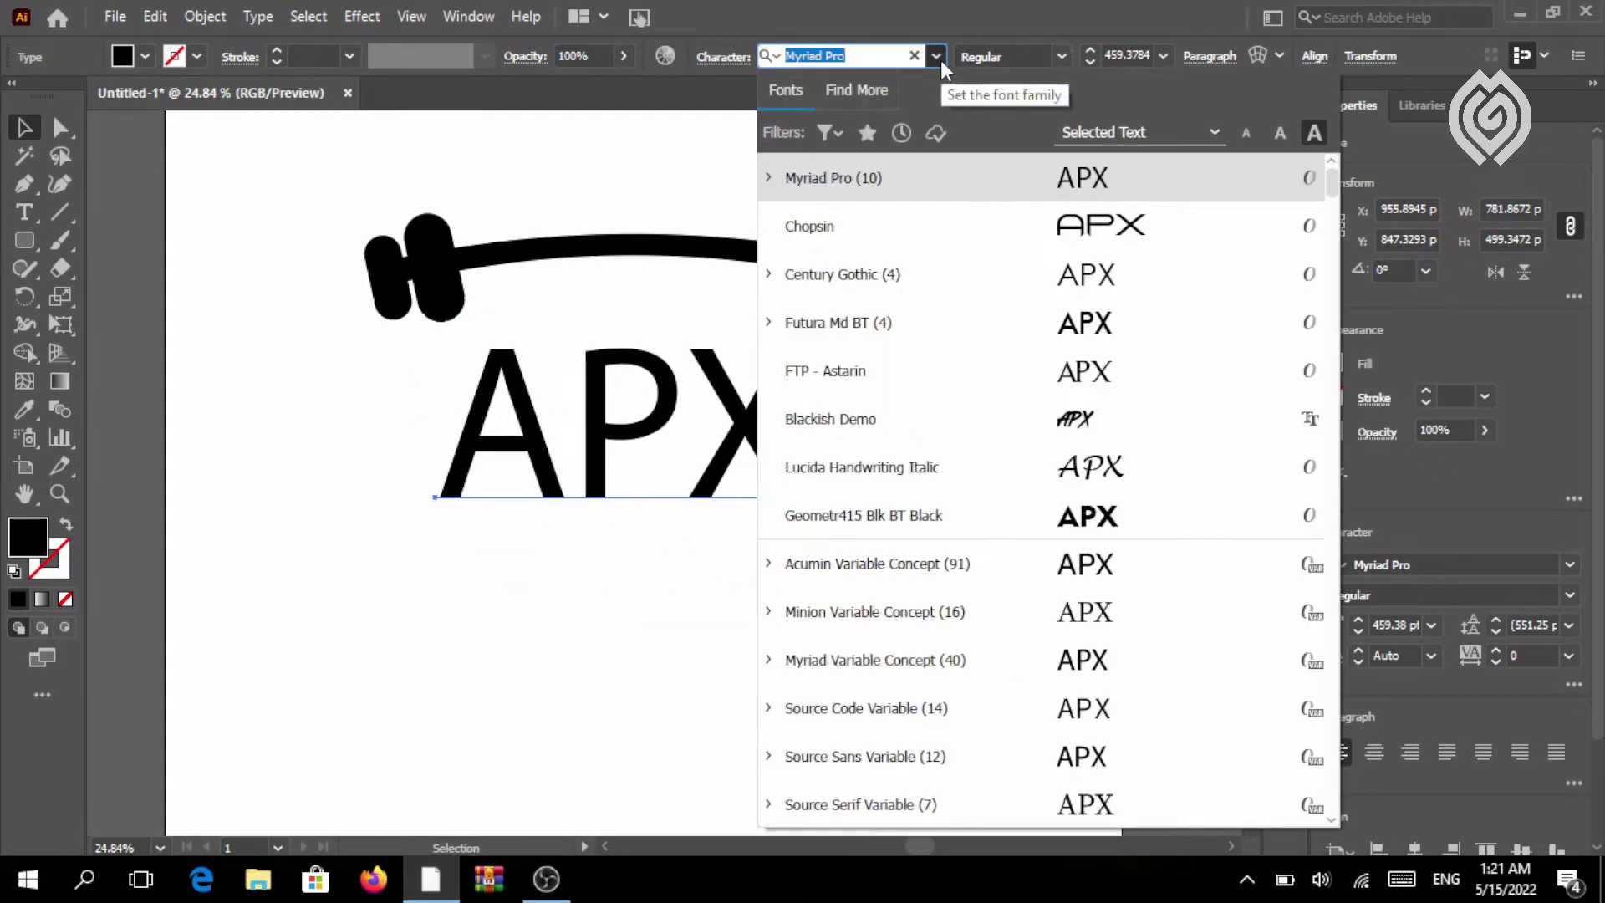
pyautogui.click(1026, 234)
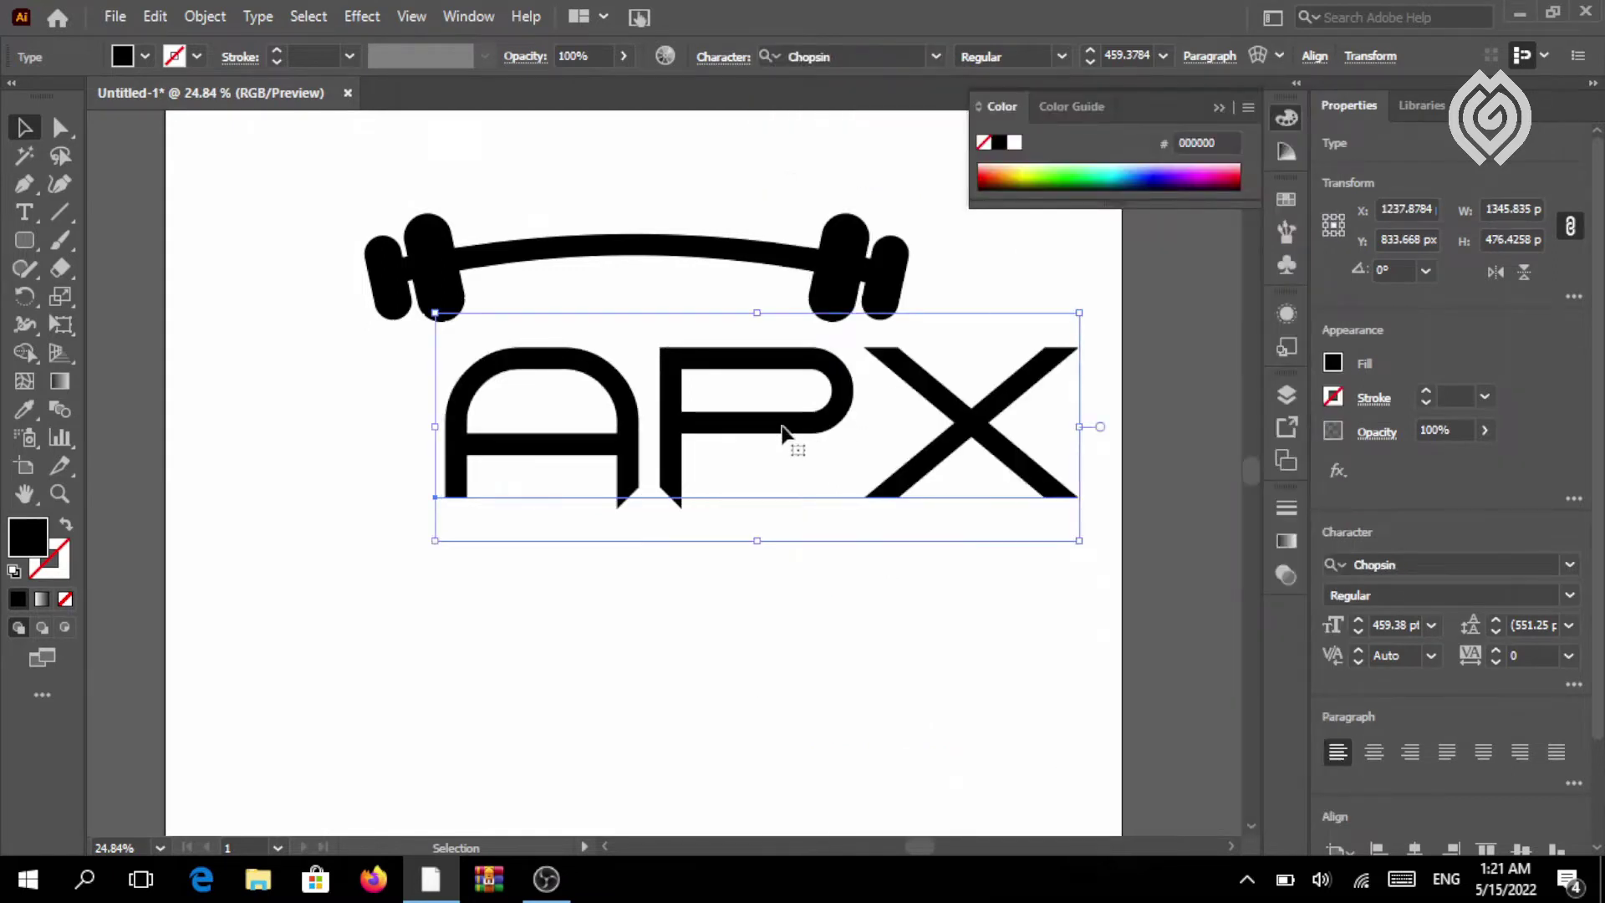
pyautogui.moveTo(783, 431); pyautogui.dragTo(671, 451)
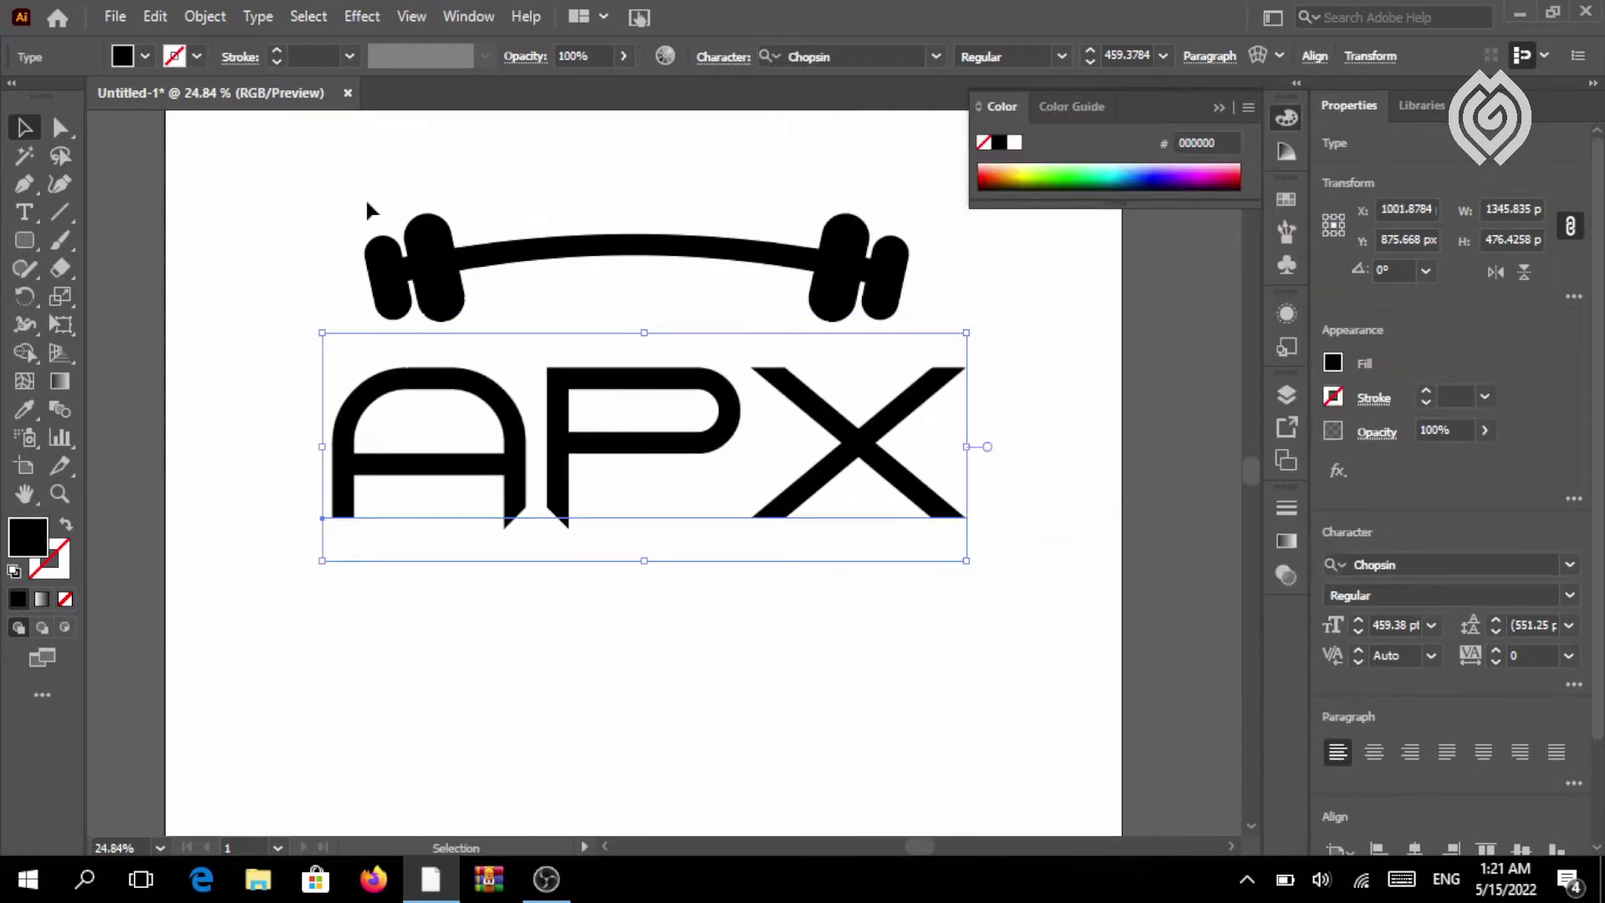
# Expand the APX text's object and fill into shapes and ungroup the letters
pyautogui.click(205, 17)
pyautogui.click(301, 283)
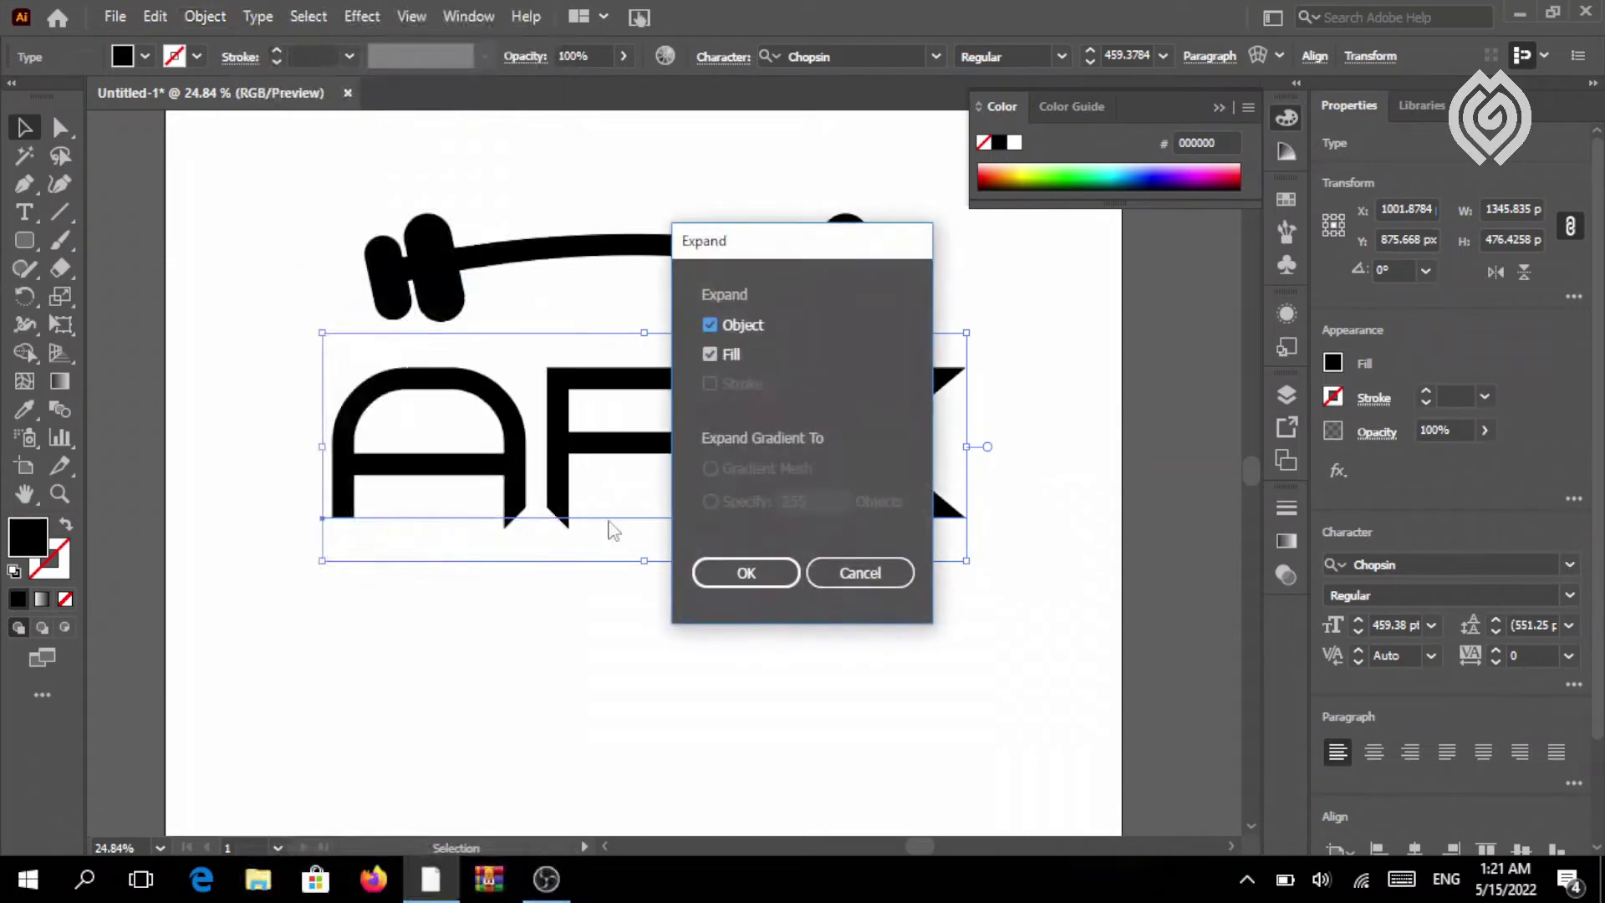
pyautogui.click(715, 577)
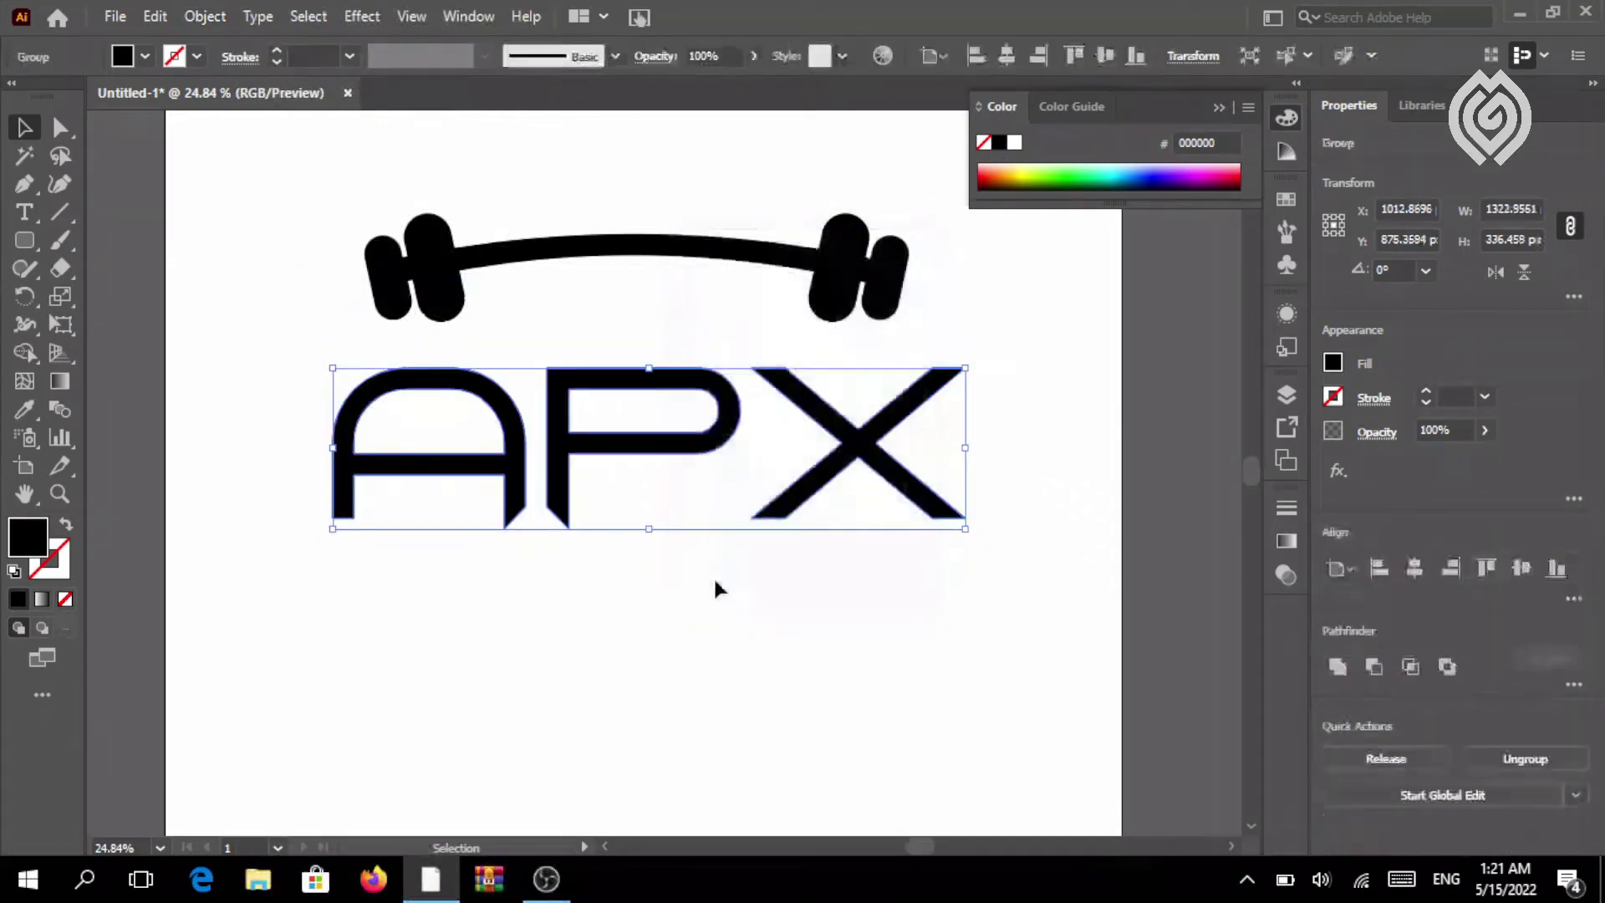
pyautogui.click(205, 17)
pyautogui.click(255, 148)
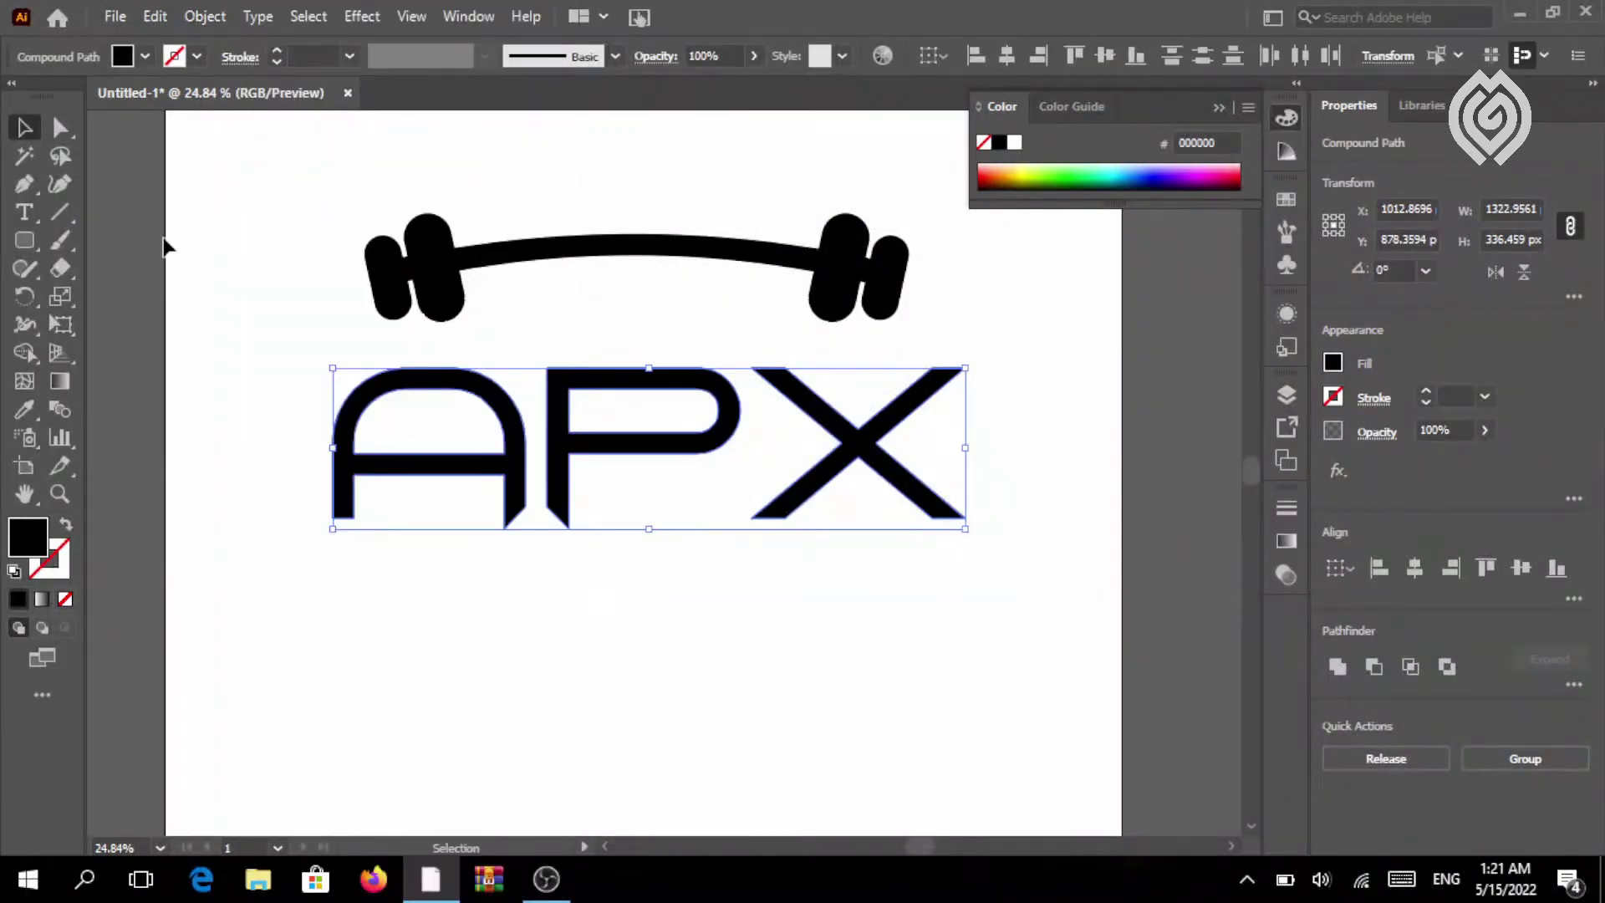
pyautogui.click(290, 418)
# Draw a closed rectangular path with the Pen tool exactly over the A's crossbar
pyautogui.click(25, 183)
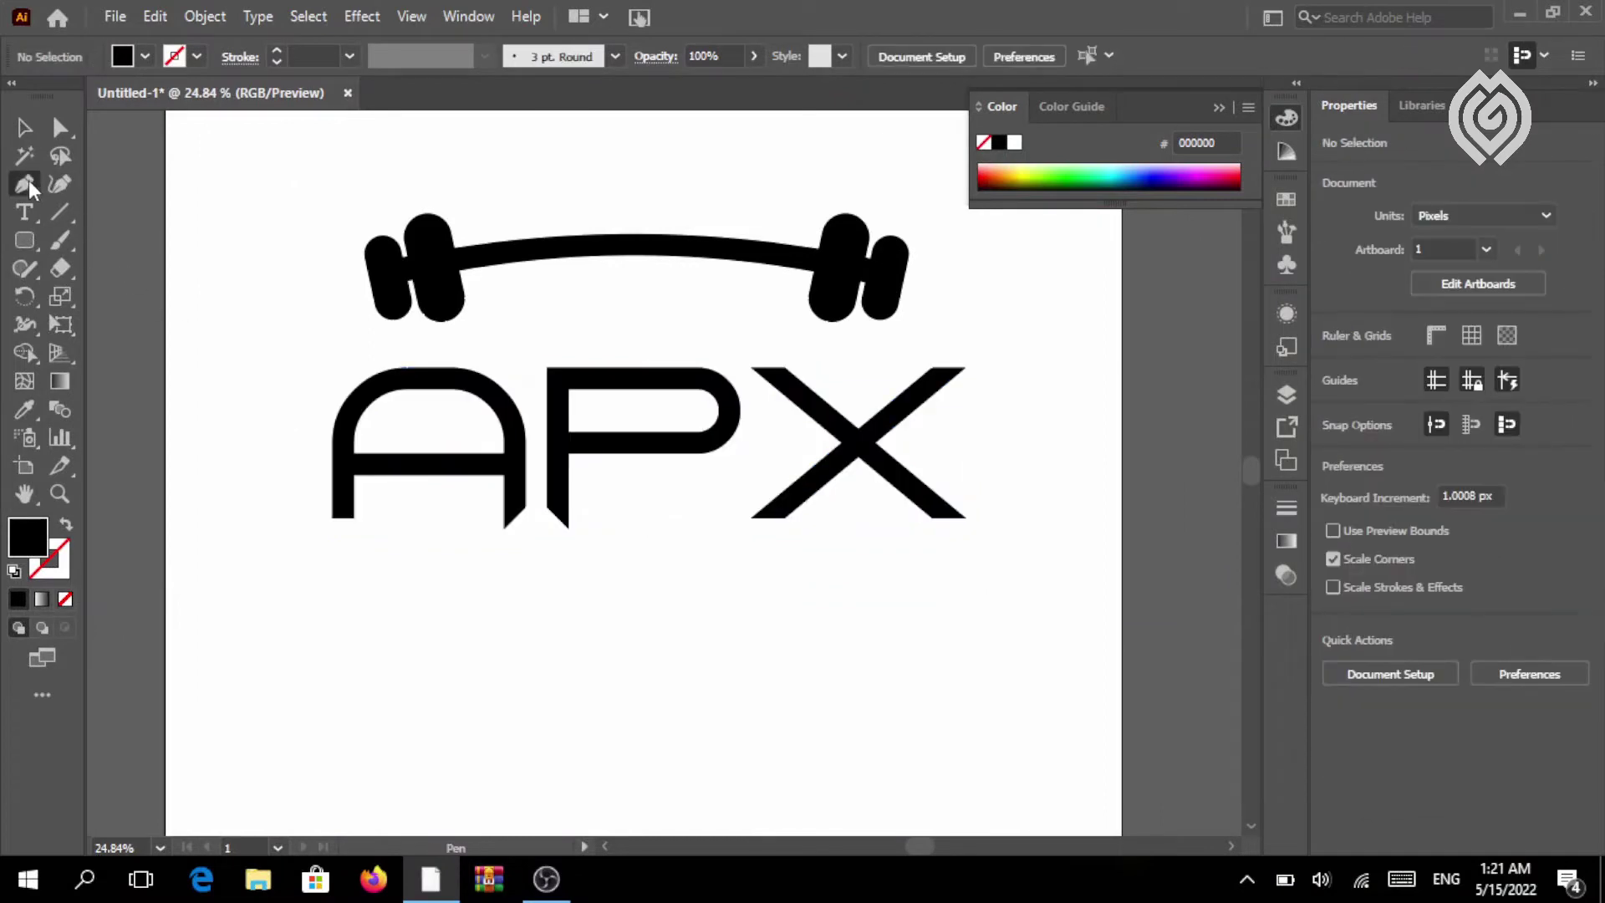
pyautogui.keyDown('ctrl'); pyautogui.click(354, 473); pyautogui.keyUp('ctrl')
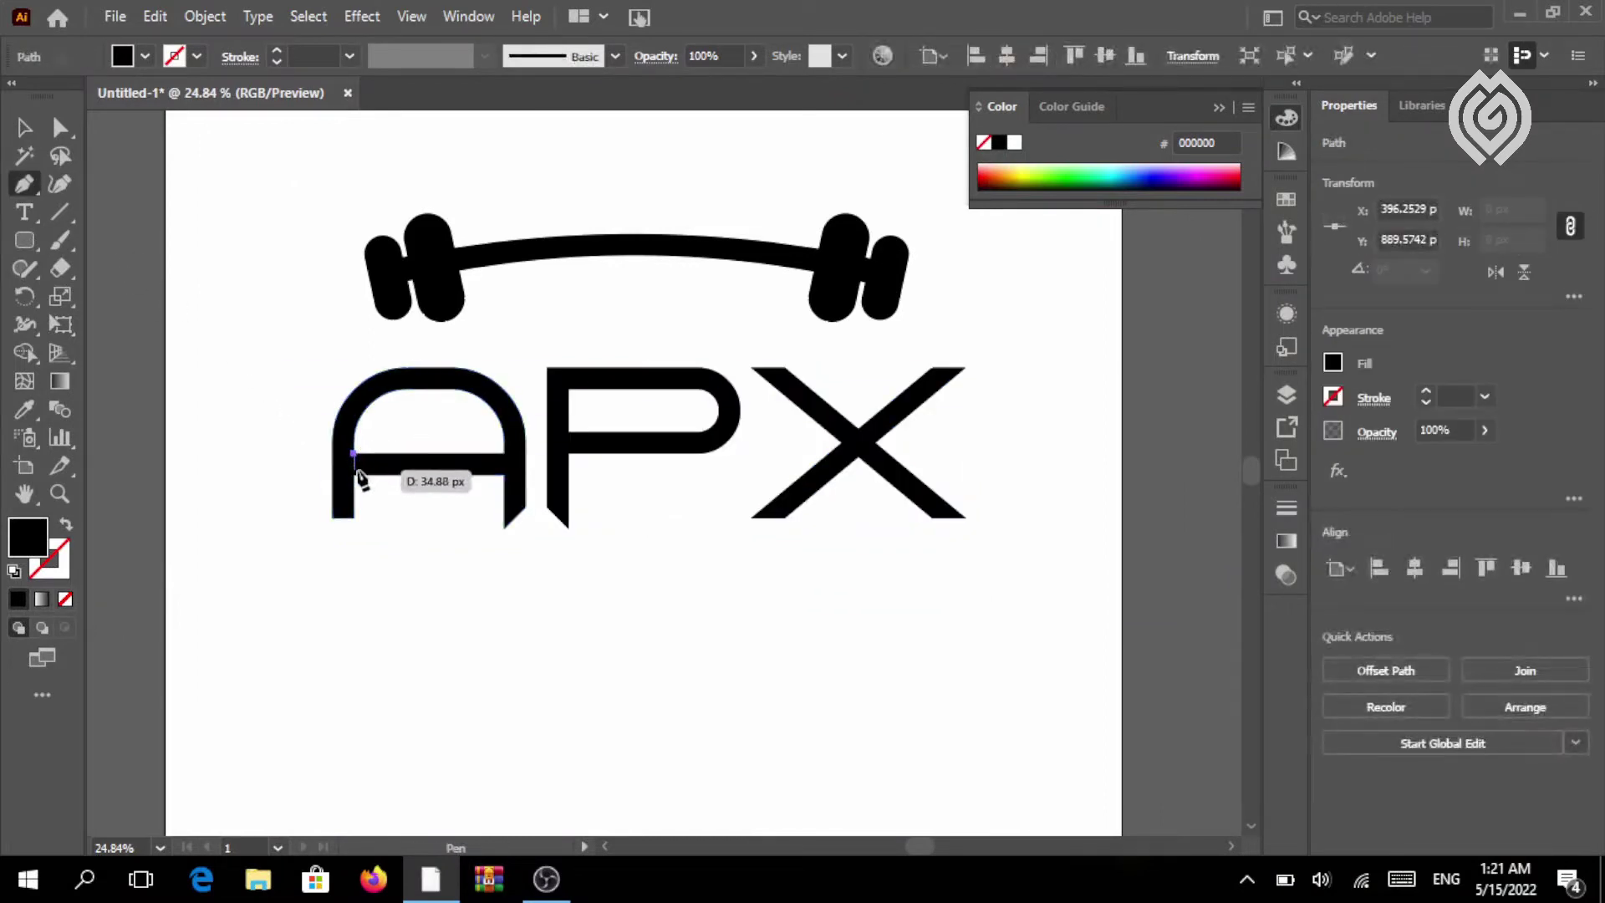
pyautogui.moveTo(506, 473); pyautogui.dragTo(376, 459)
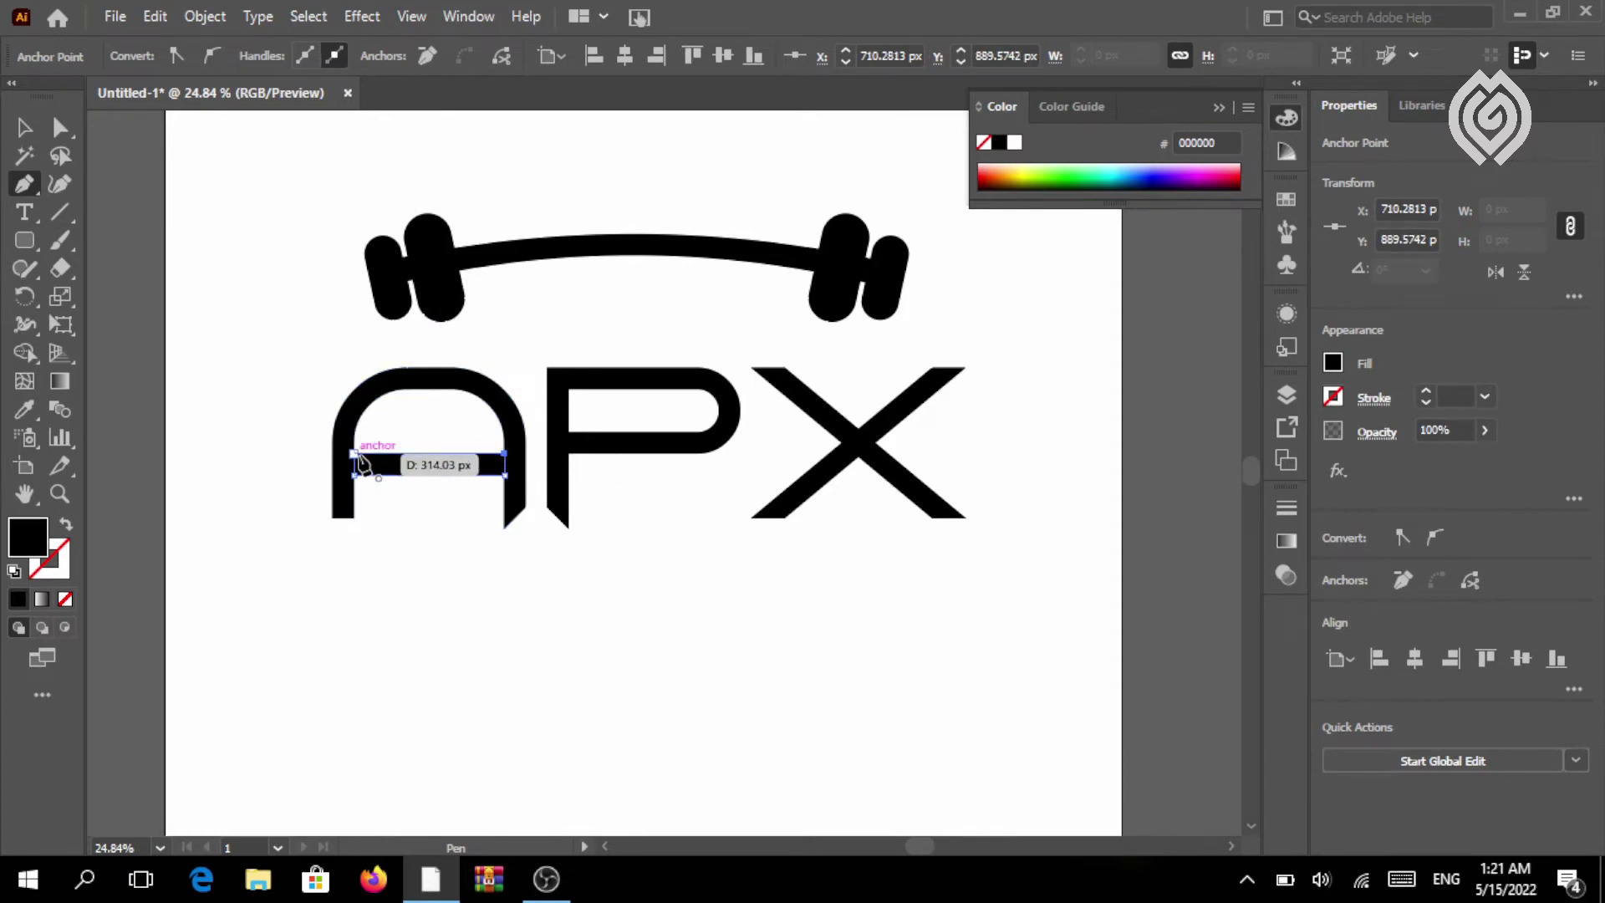
pyautogui.click(356, 455)
pyautogui.press('v')
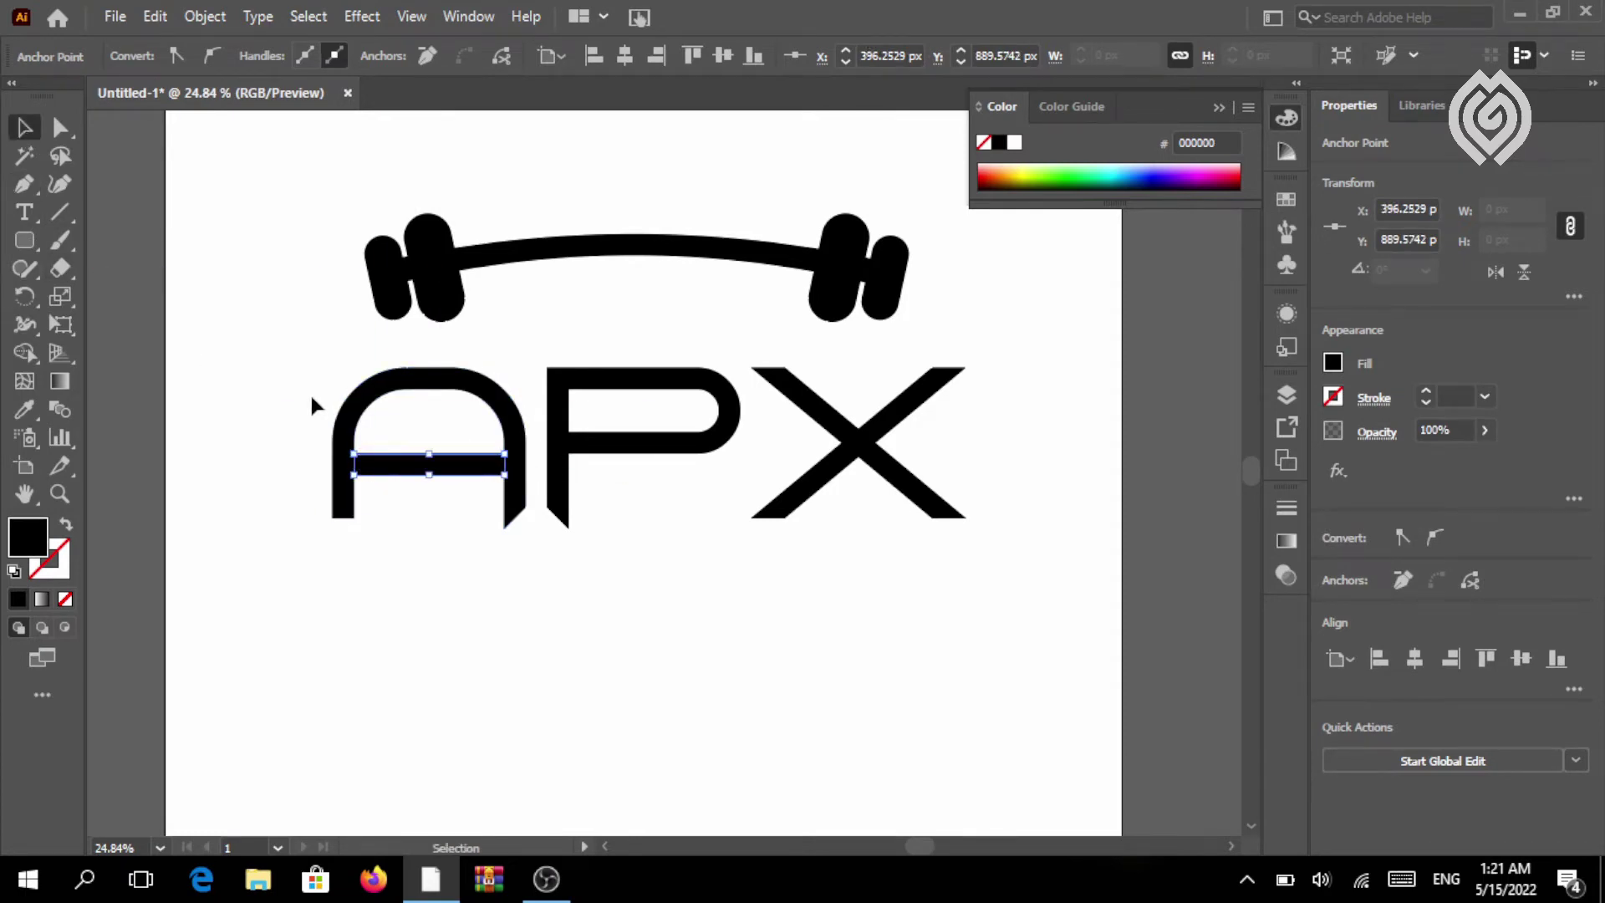
# Remove the A's crossbar with the Shape Builder, leaving only the outer arch of the letter
pyautogui.moveTo(444, 524); pyautogui.dragTo(392, 464)
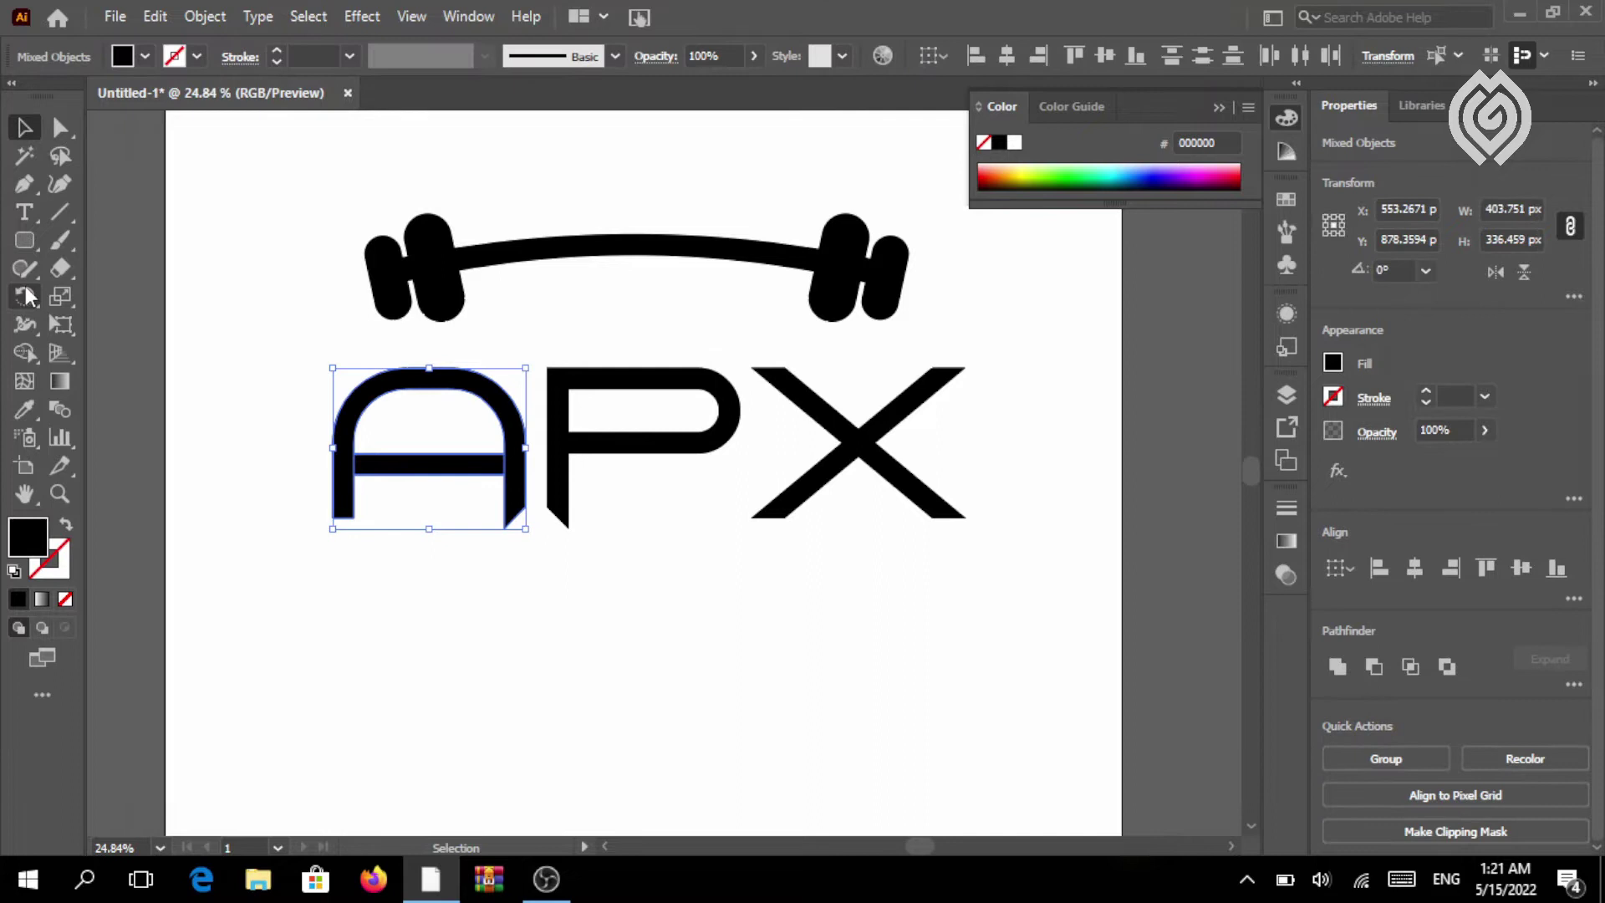
pyautogui.click(25, 352)
pyautogui.keyDown('alt'); pyautogui.click(422, 473); pyautogui.keyUp('alt')
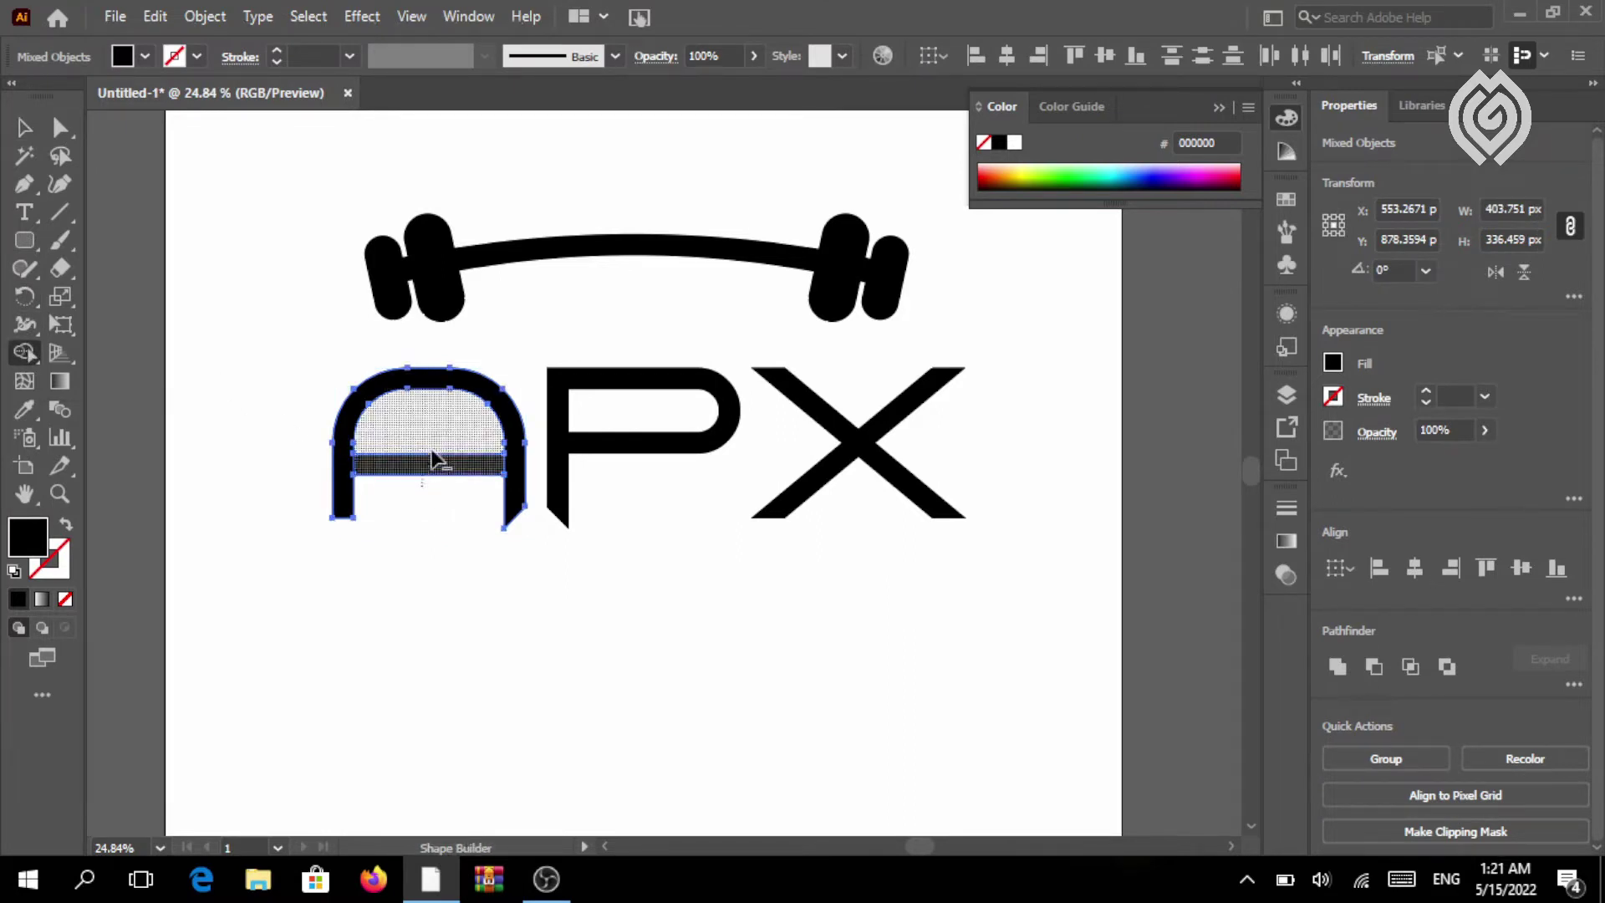
pyautogui.click(23, 127)
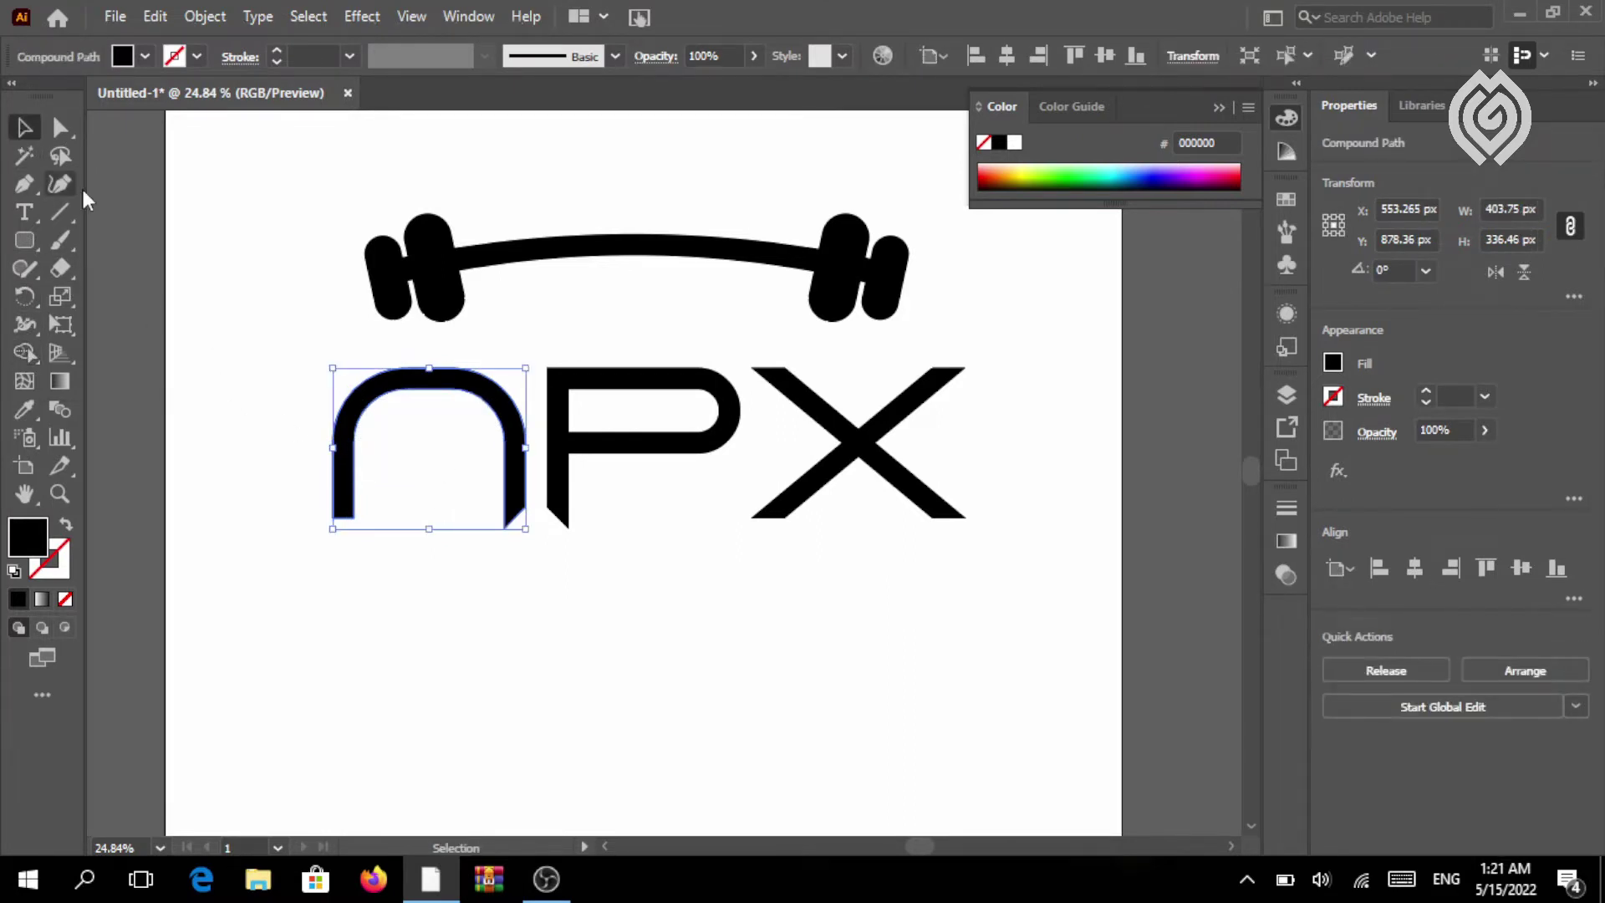
pyautogui.click(311, 606)
# Draw a black rectangle of about 359 × 45 px over the P's lower bar and shift it right toward the X
pyautogui.click(25, 244)
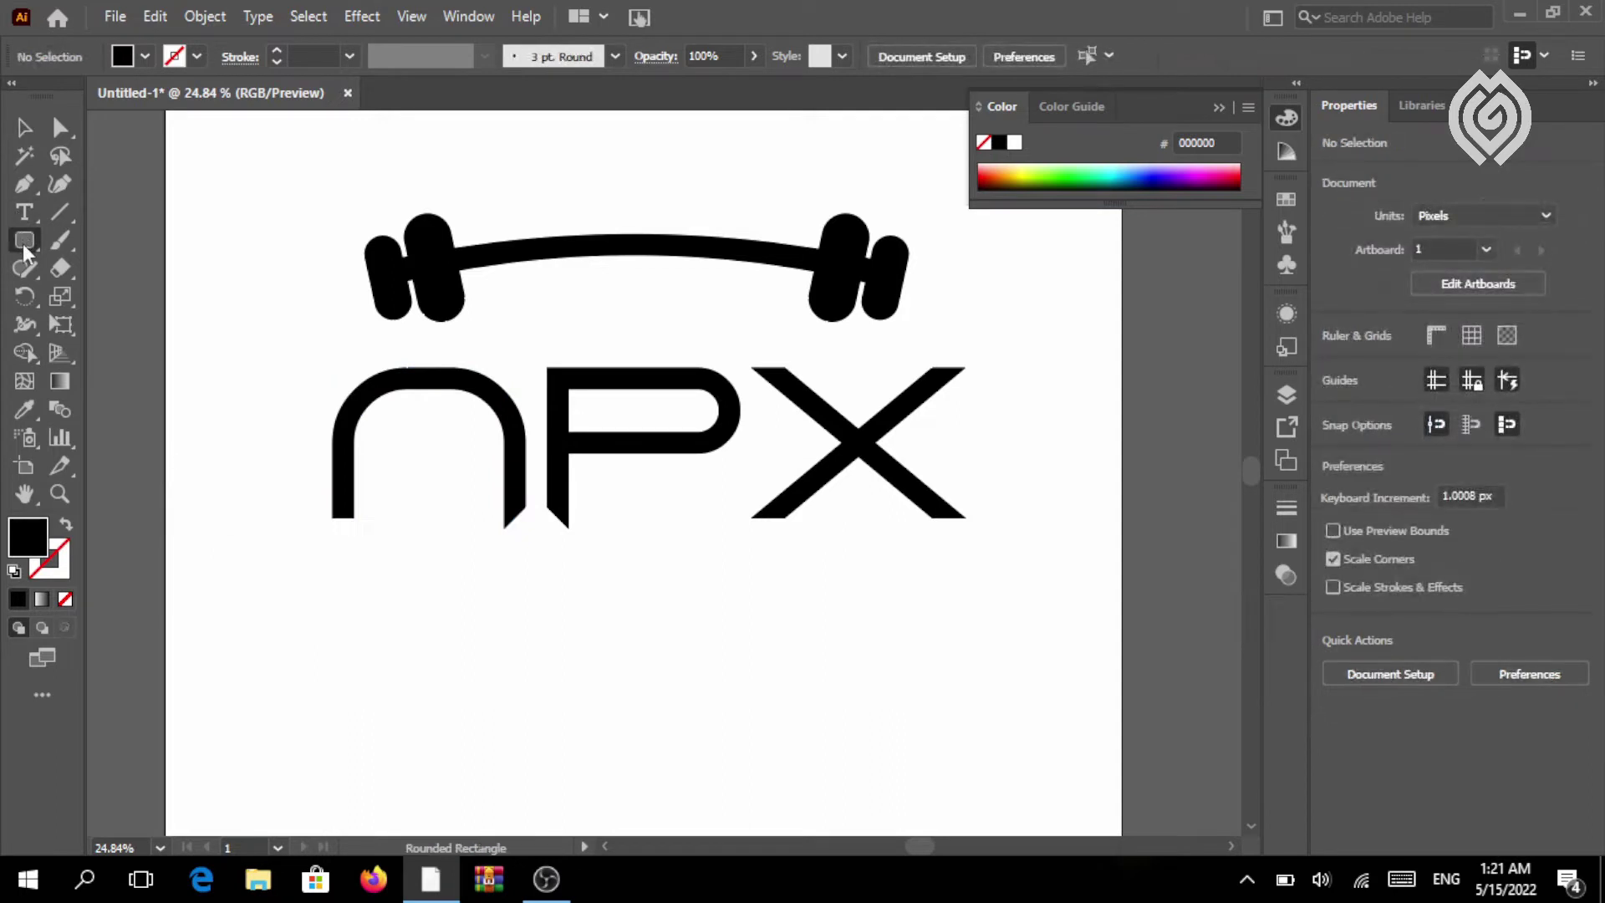
pyautogui.click(141, 240)
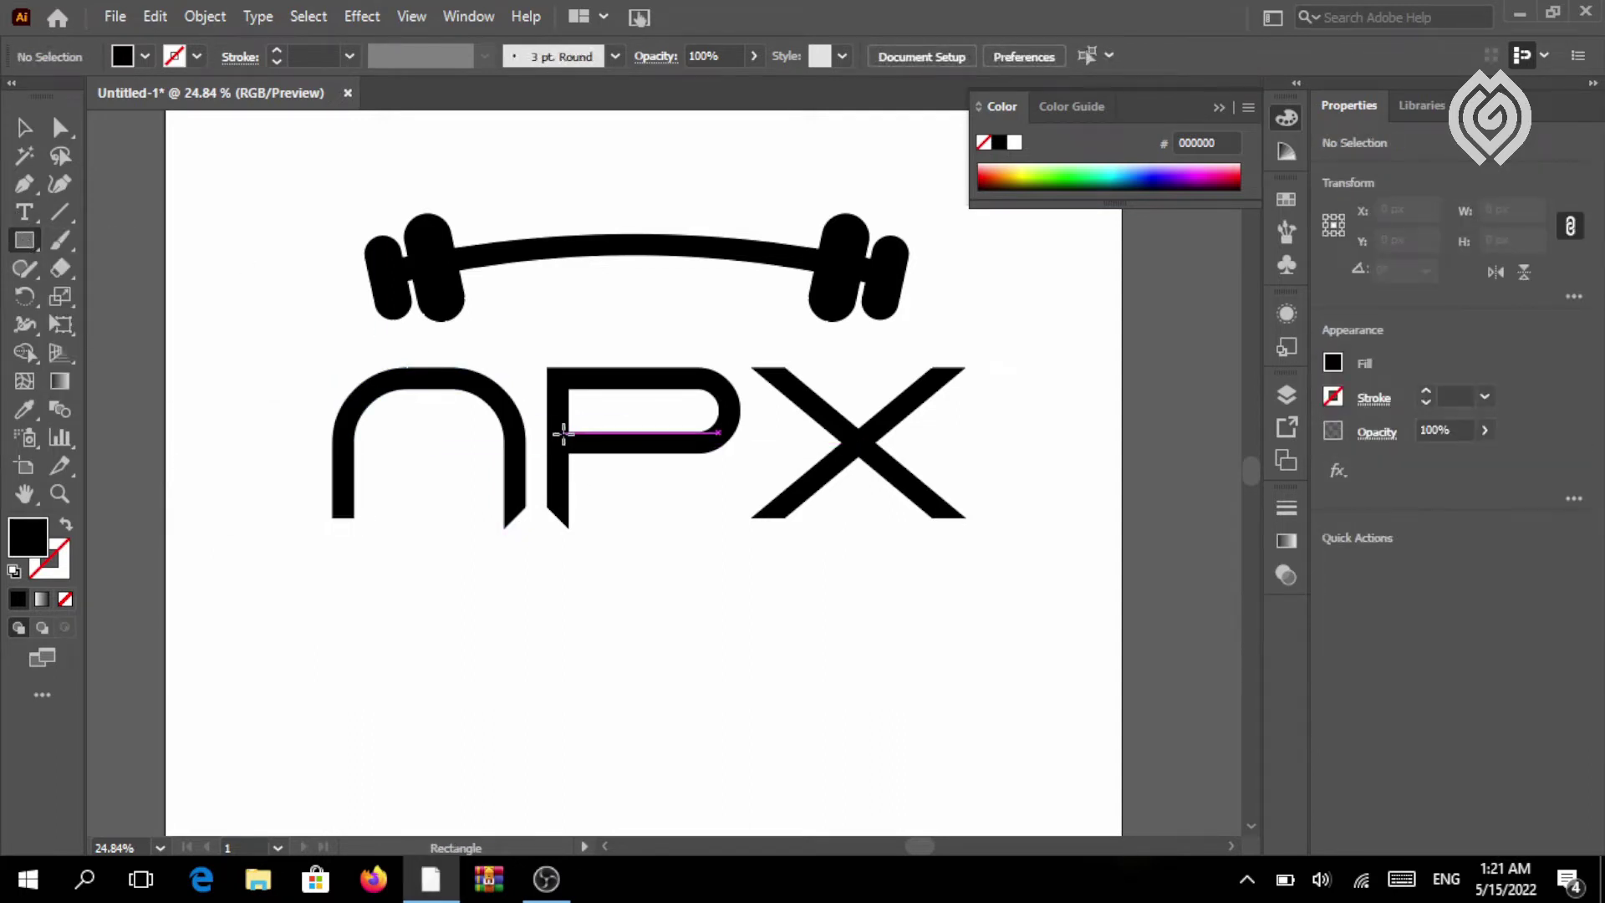
pyautogui.moveTo(569, 431); pyautogui.dragTo(739, 452)
pyautogui.click(22, 136)
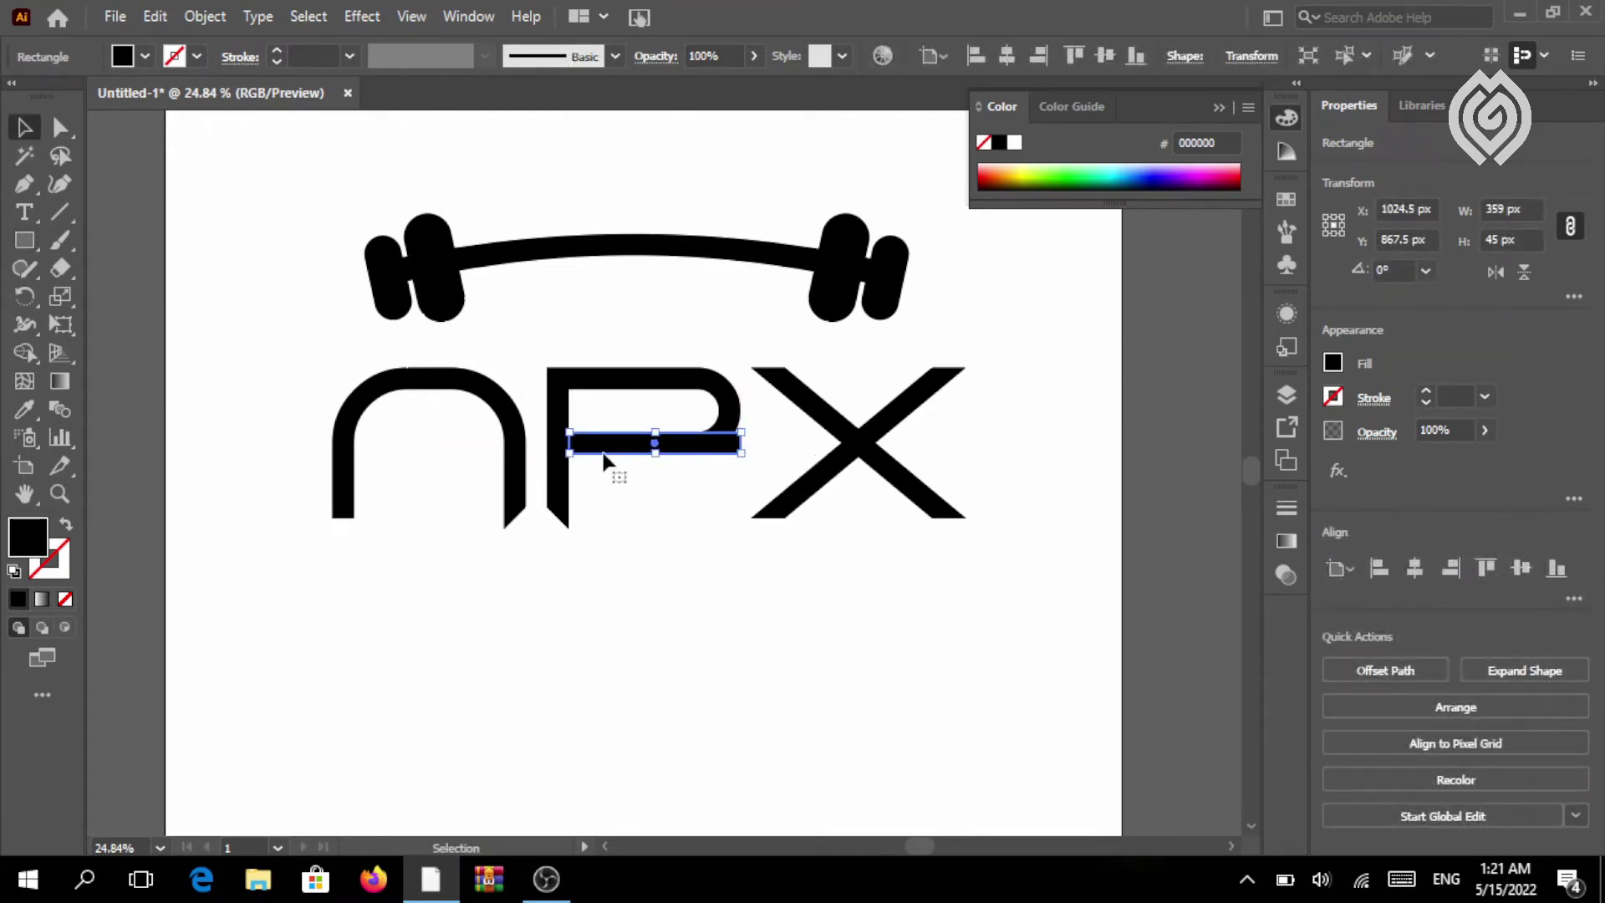
pyautogui.moveTo(675, 448); pyautogui.dragTo(739, 449)
pyautogui.click(705, 525)
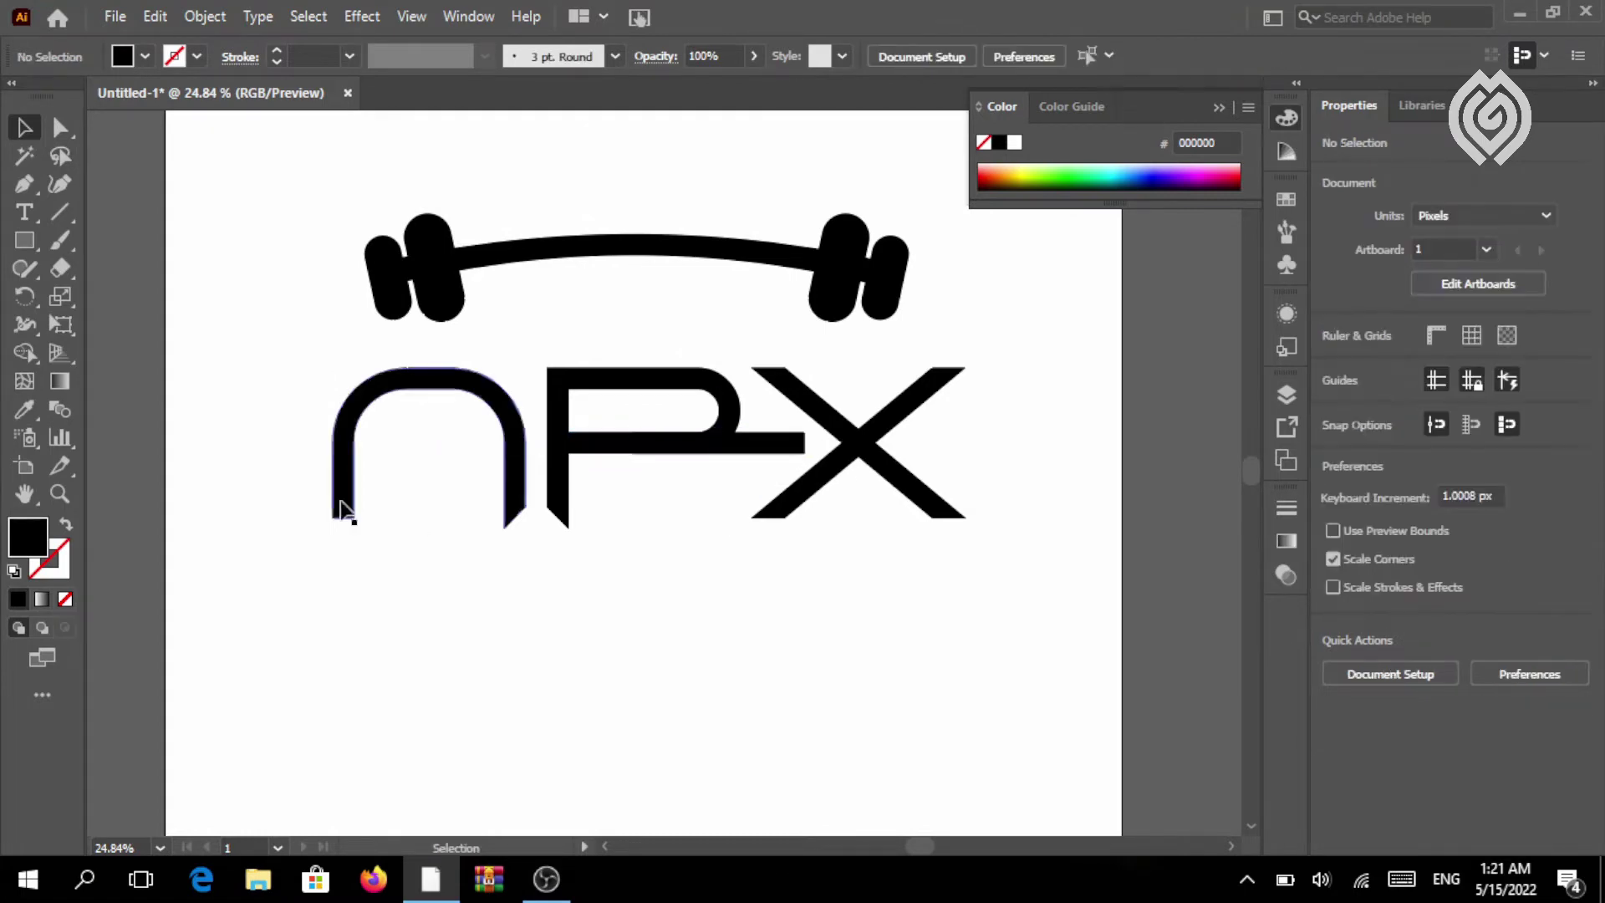
# Stretch the rectangle's right end until it reaches the inner left corner of the X's crossing
pyautogui.click(59, 494)
pyautogui.moveTo(996, 491); pyautogui.dragTo(1058, 493)
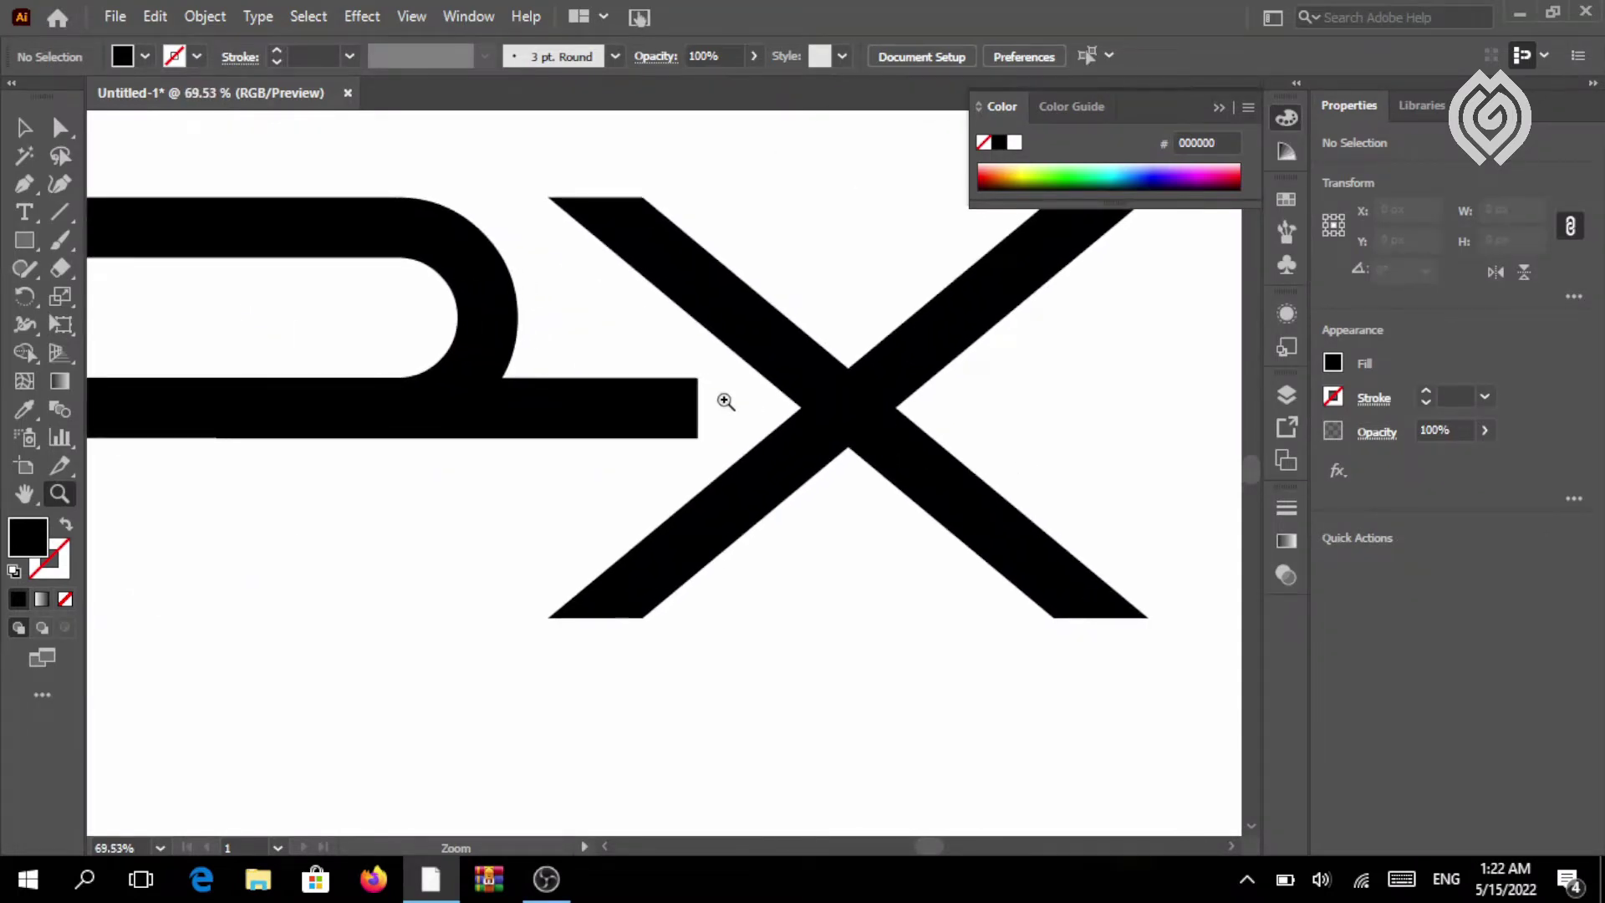
pyautogui.moveTo(856, 332); pyautogui.dragTo(930, 348)
pyautogui.click(23, 127)
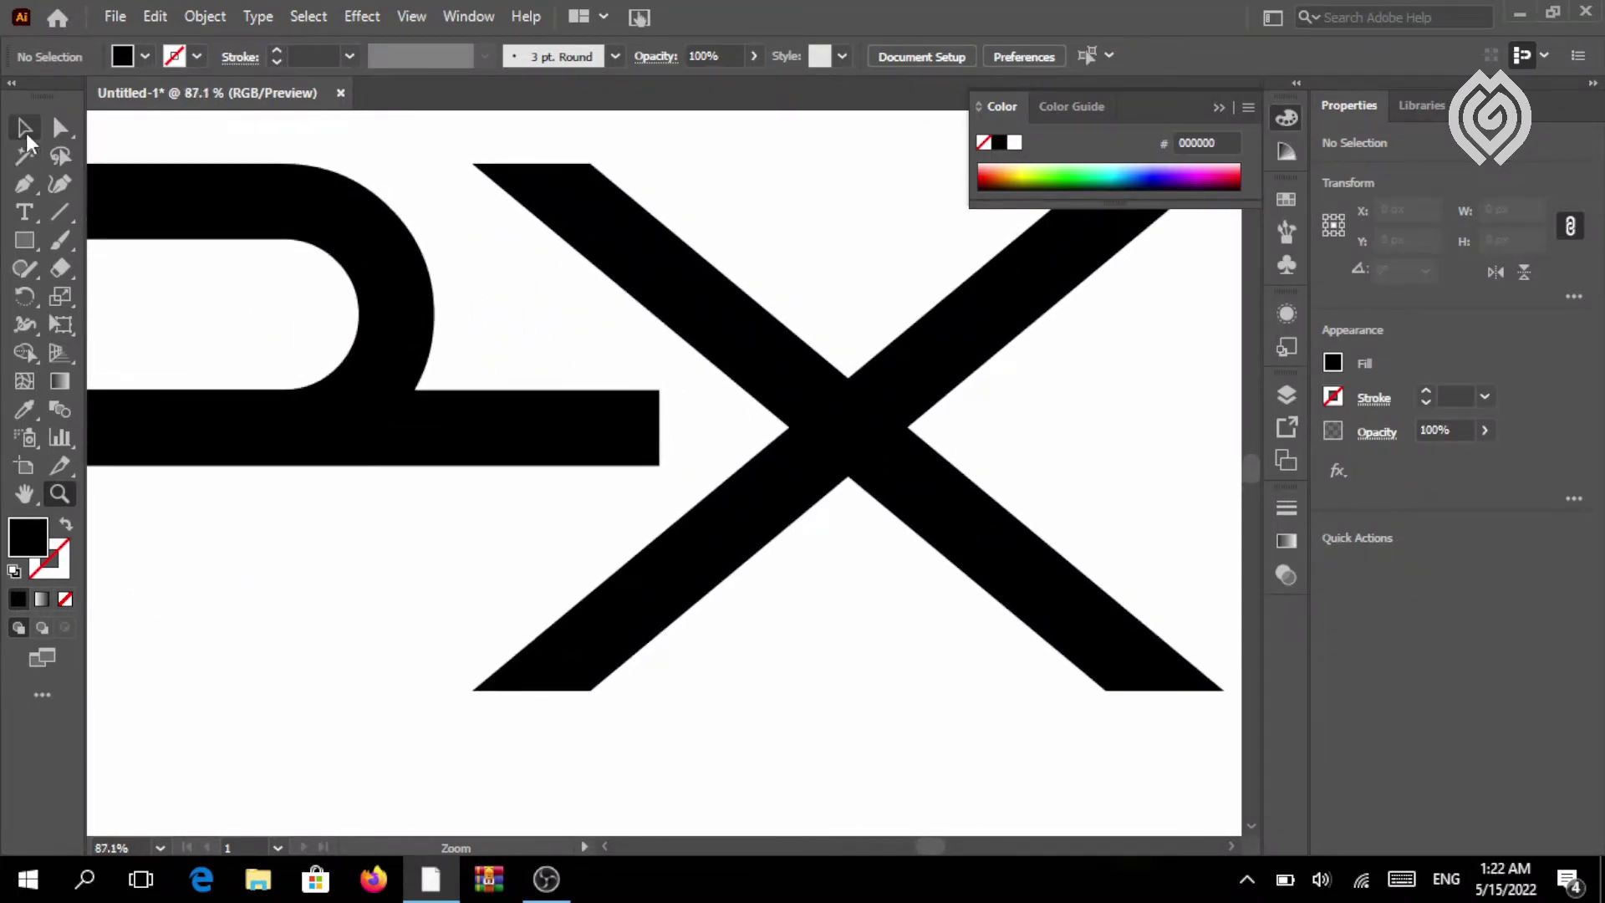
pyautogui.click(649, 443)
pyautogui.moveTo(660, 429); pyautogui.dragTo(785, 433)
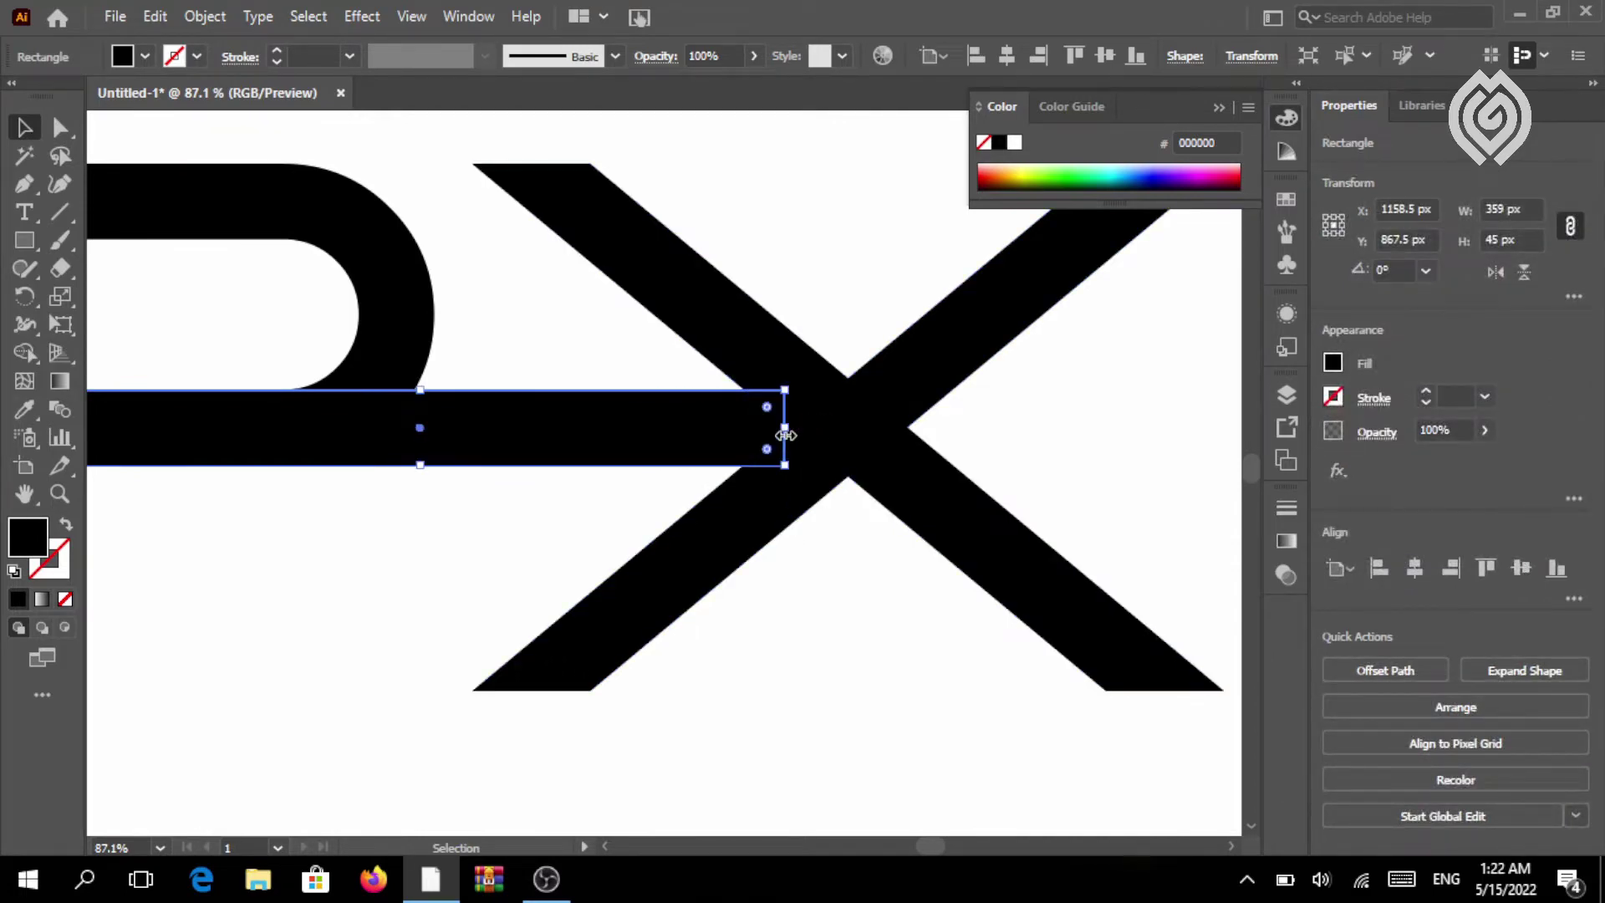
pyautogui.click(855, 709)
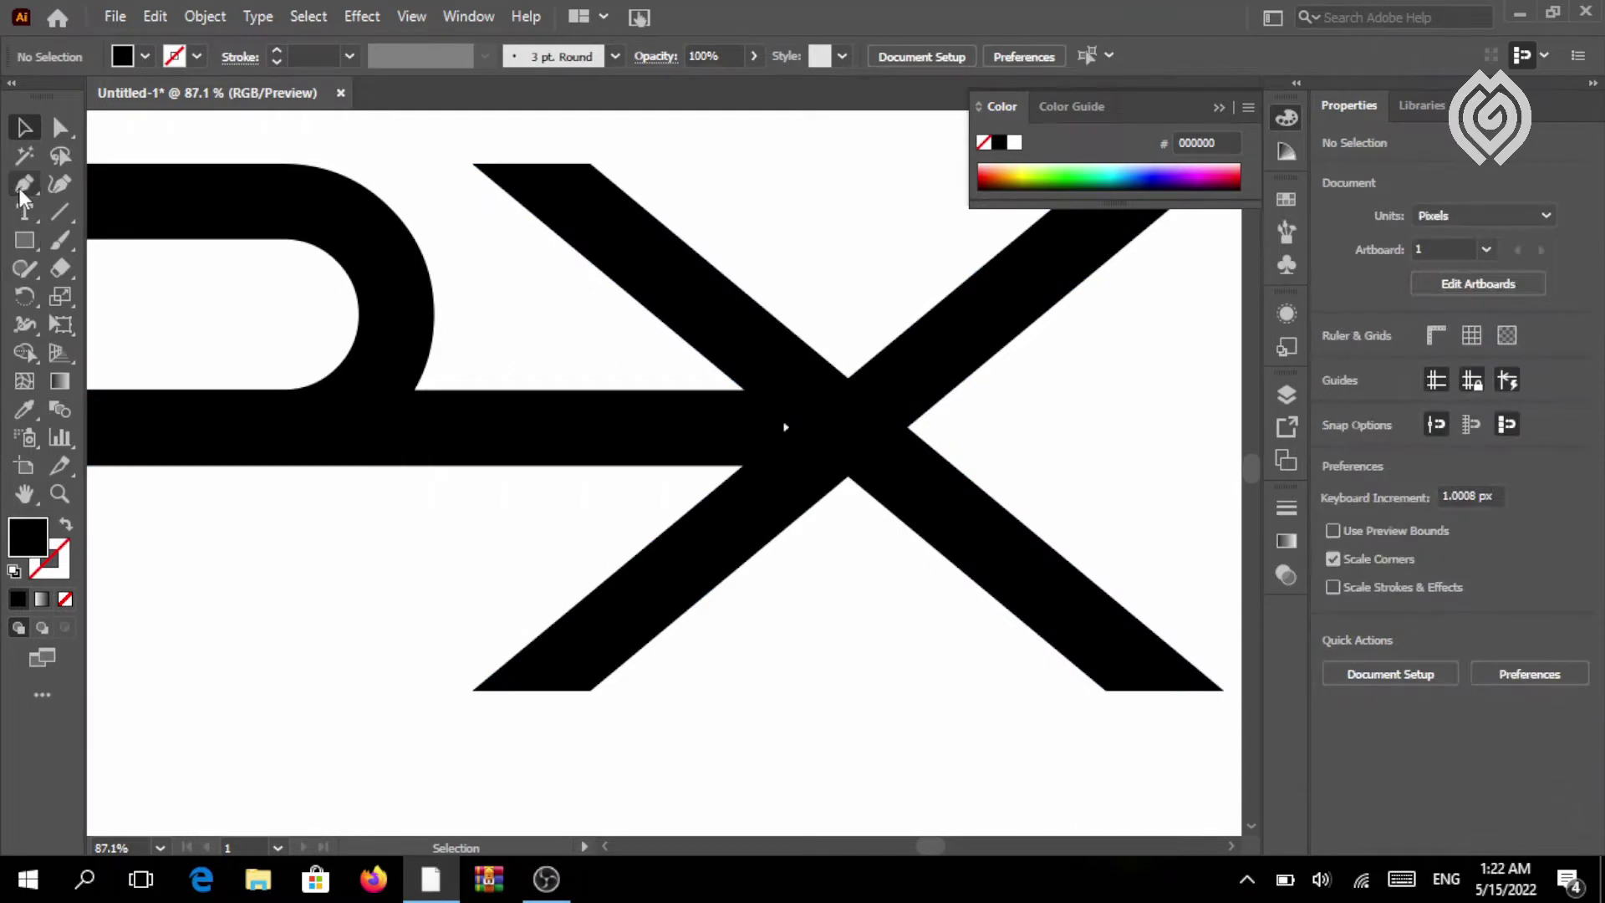
# Draw a curved Pen path from the bar's upper right corner to the X's upper notch
pyautogui.click(24, 183)
pyautogui.click(784, 391)
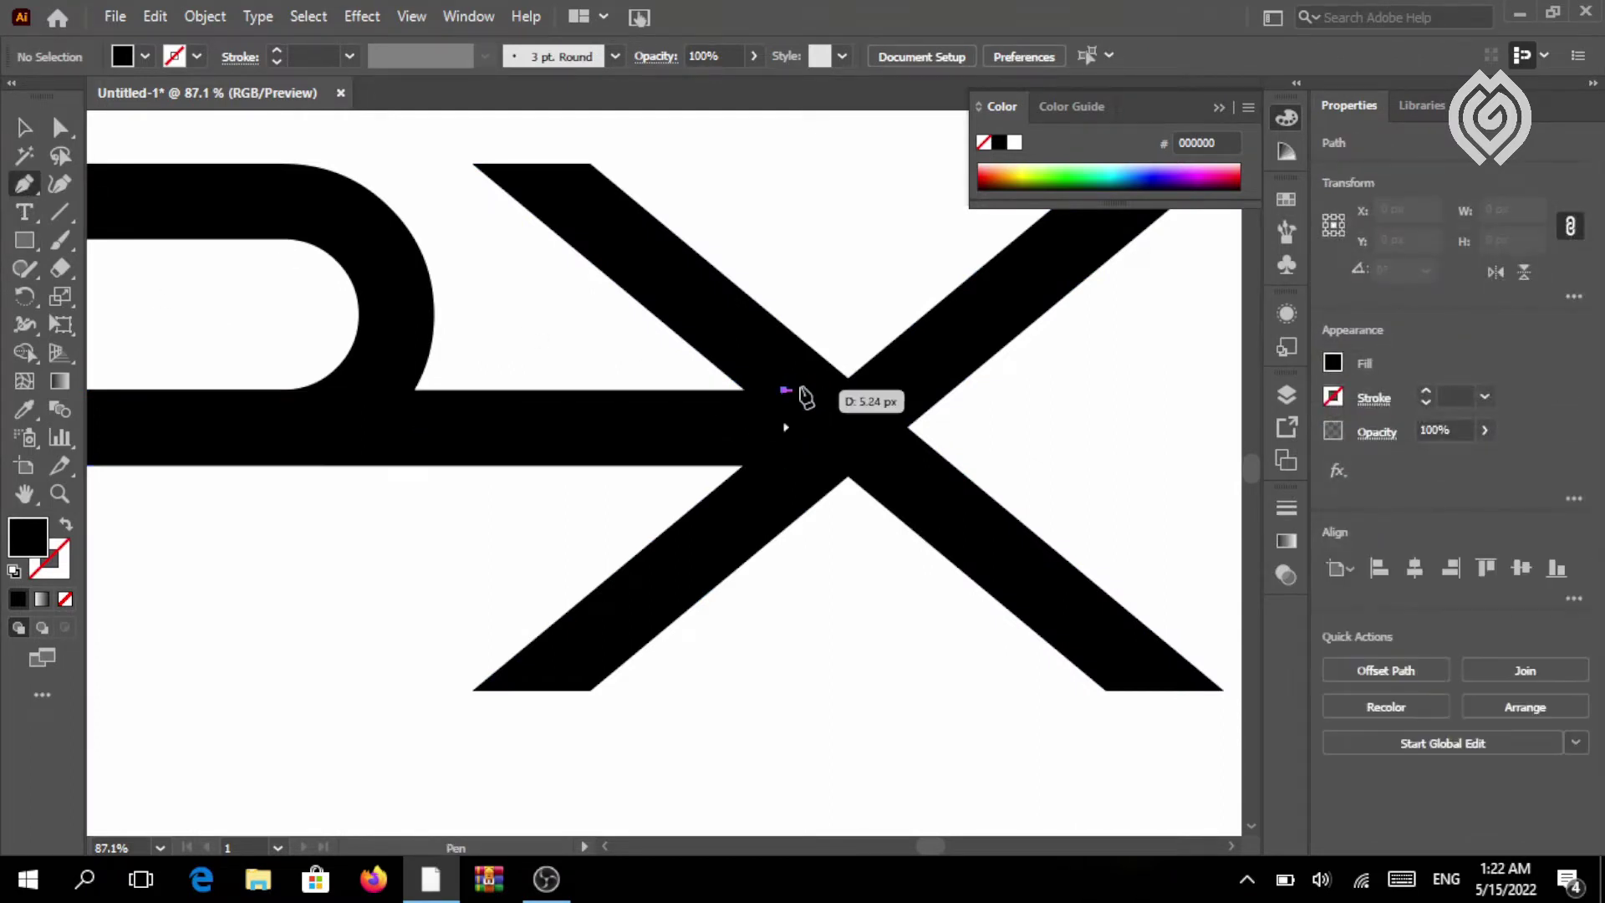
pyautogui.click(847, 382)
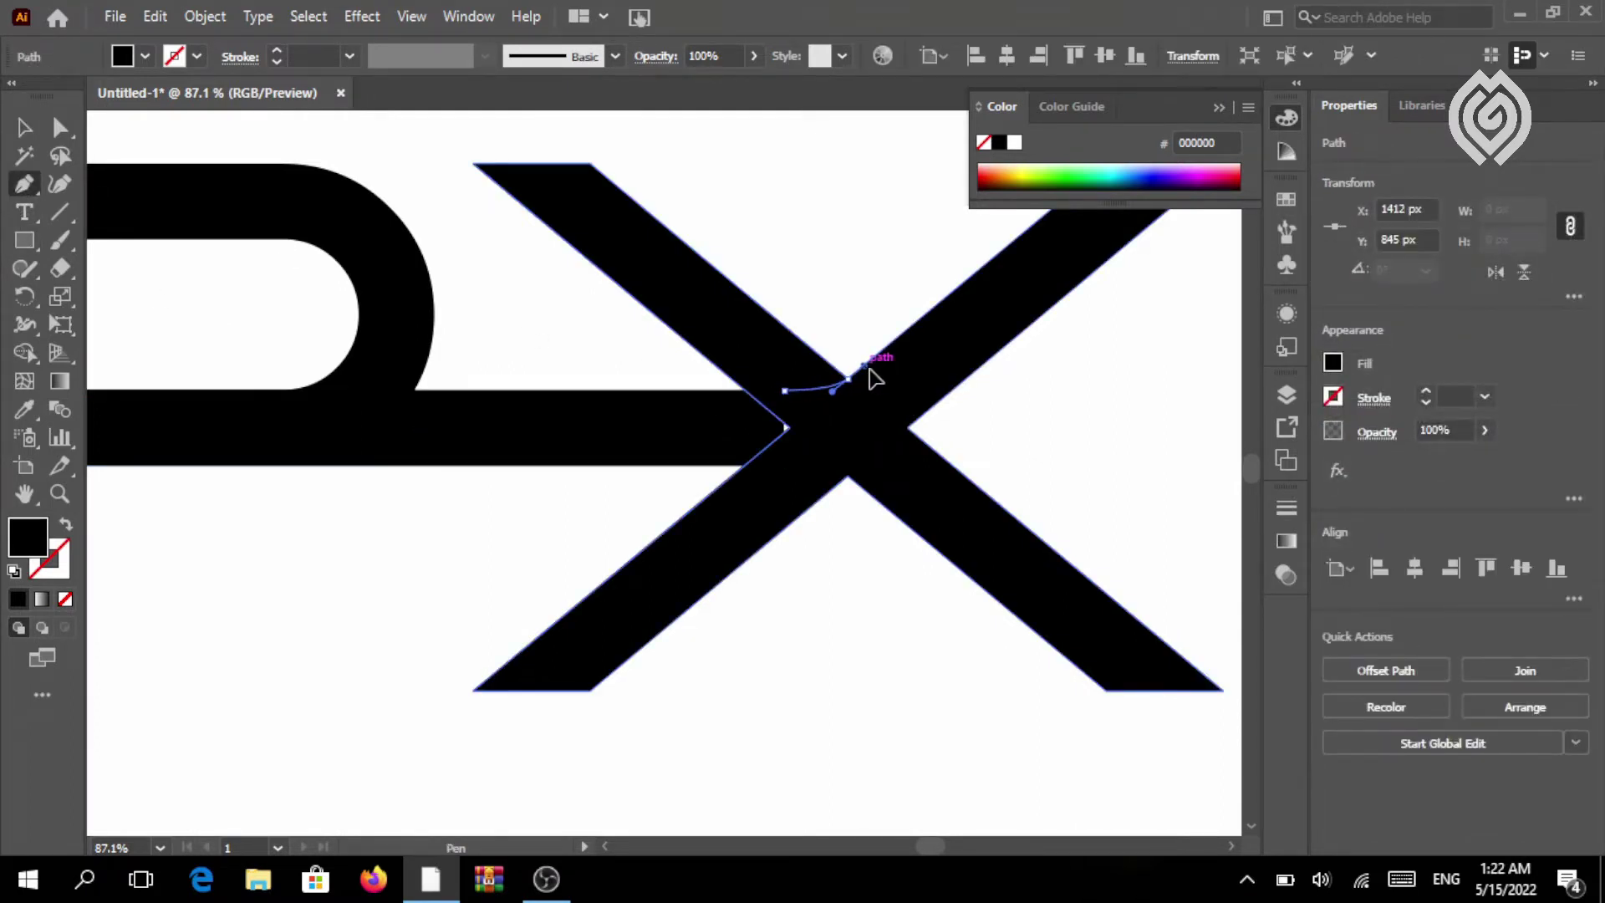
pyautogui.click(872, 367)
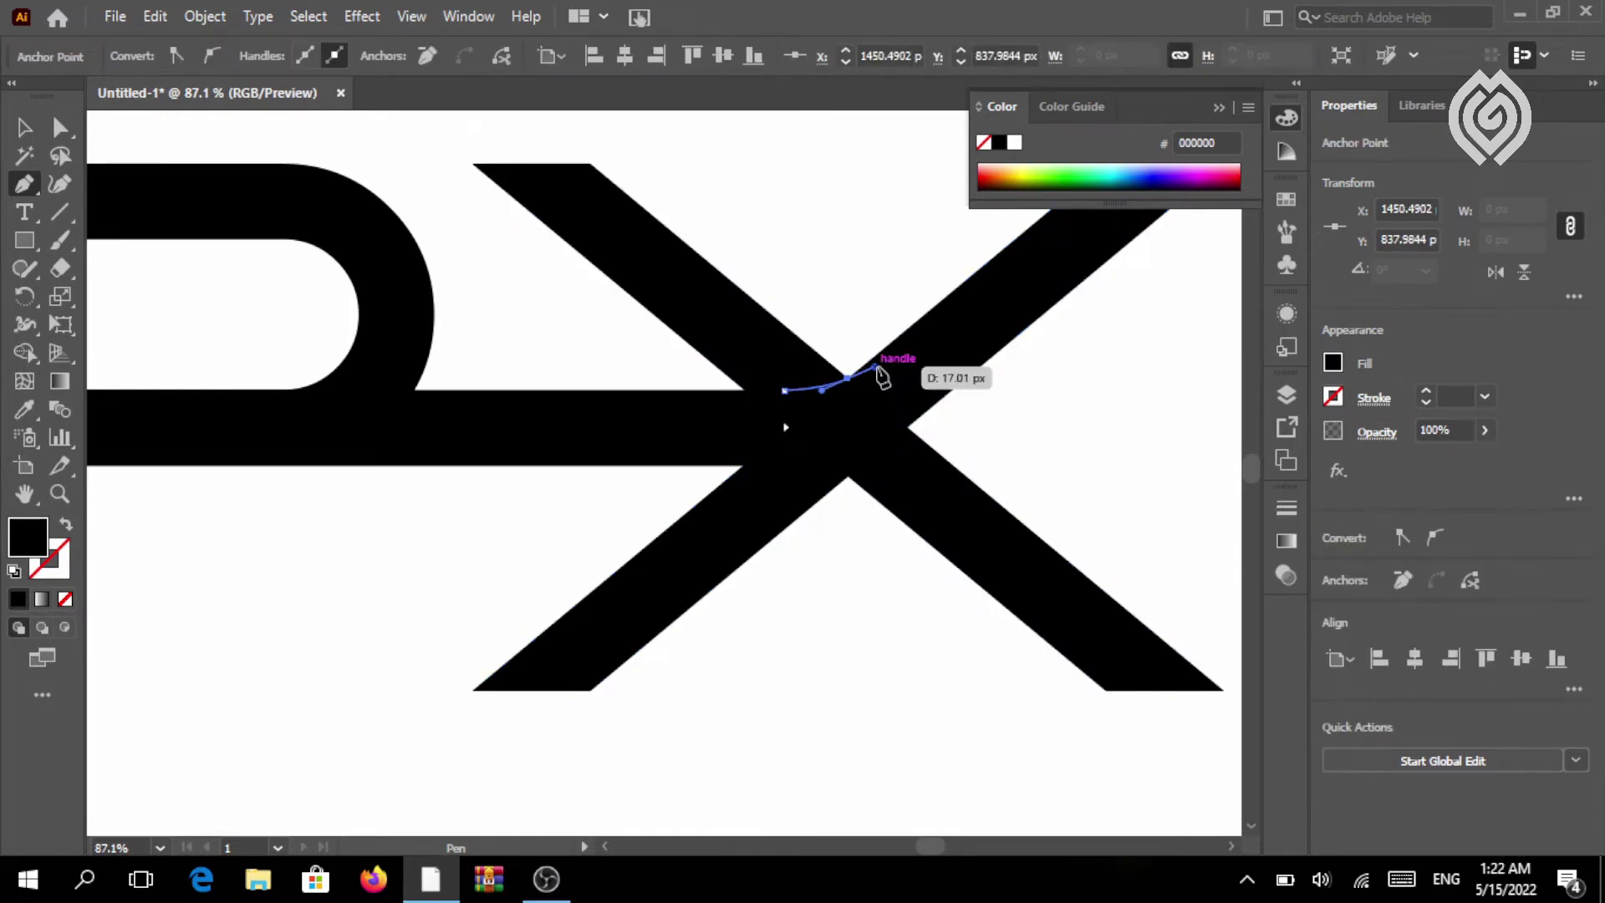
pyautogui.click(23, 128)
pyautogui.click(253, 677)
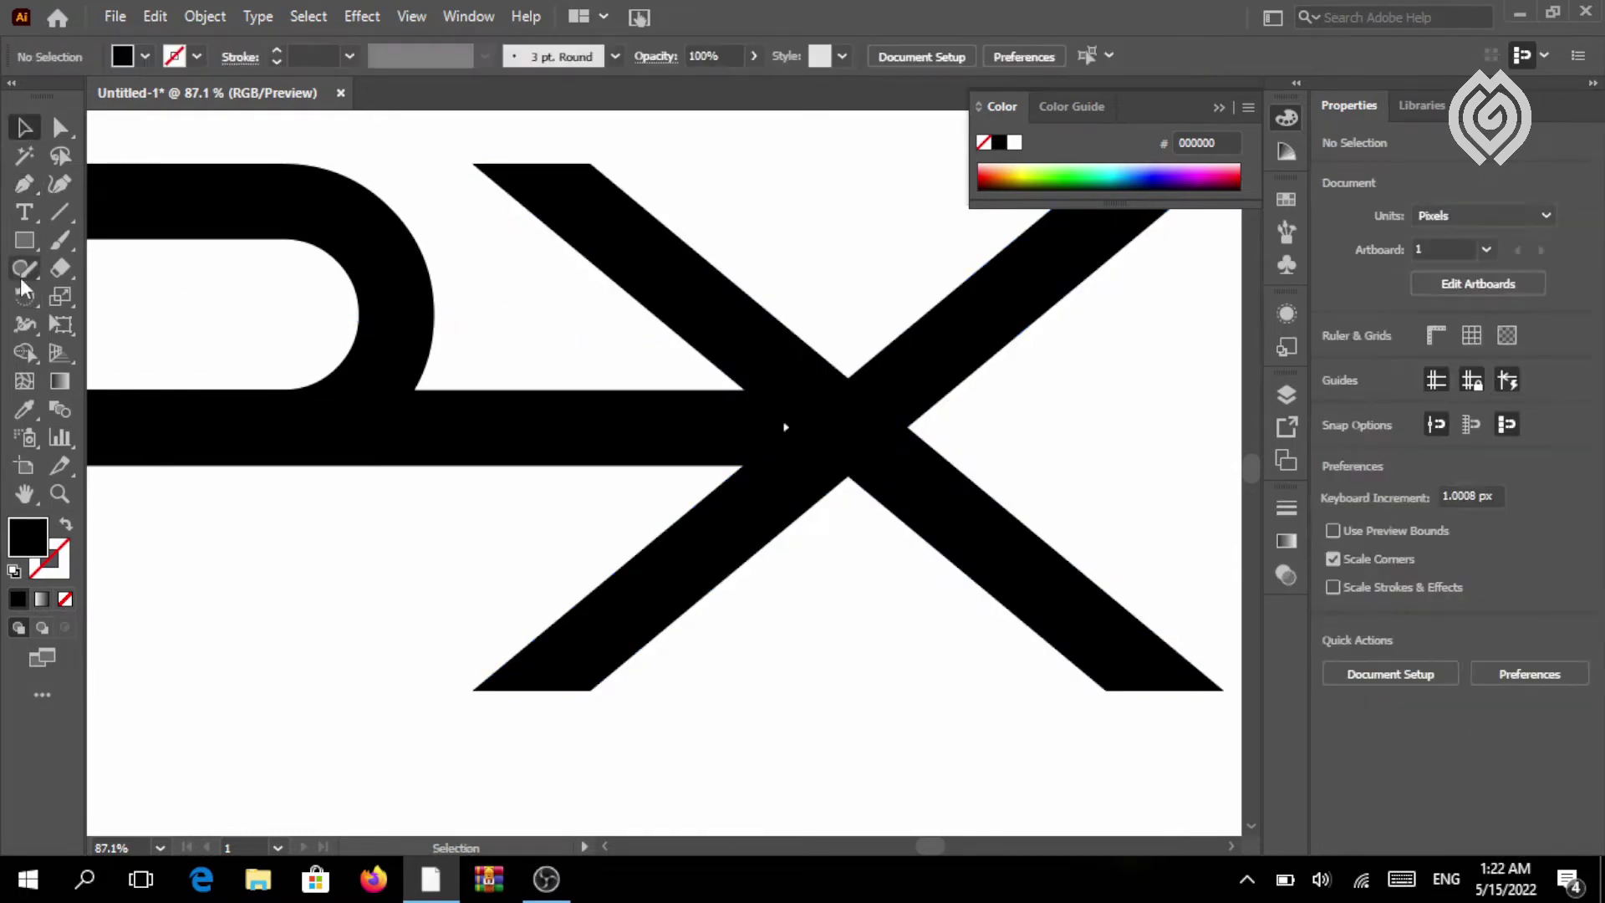
# Draw a second curved Pen path from the bar's lower right corner to the X's right notch
pyautogui.press('p')
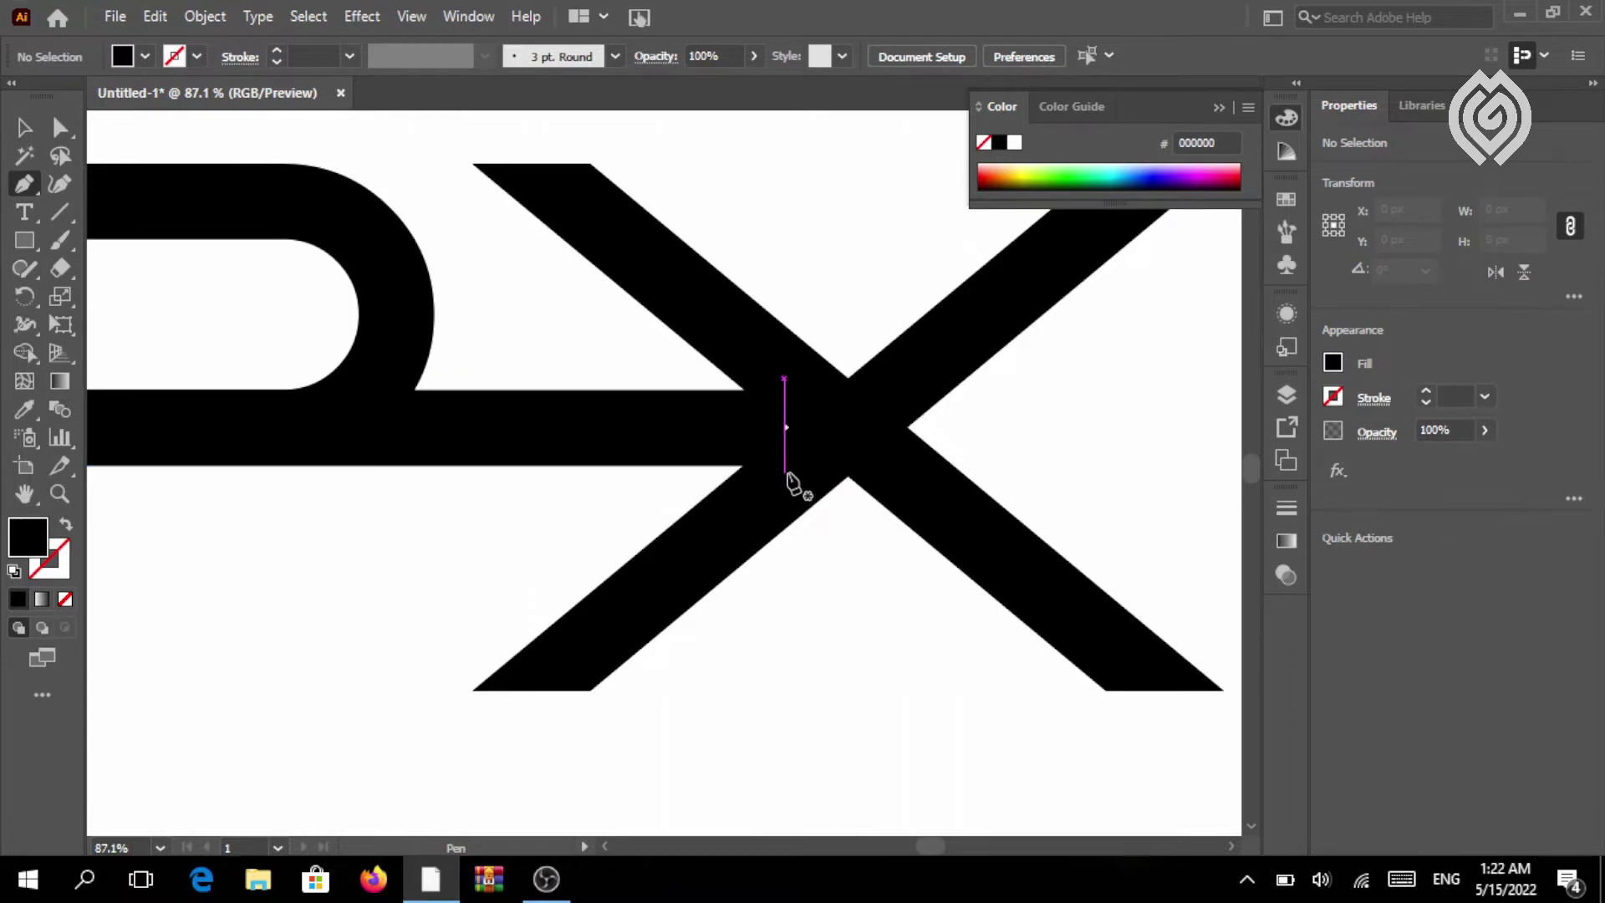
pyautogui.click(784, 465)
pyautogui.moveTo(909, 428); pyautogui.dragTo(974, 382)
pyautogui.scroll(-1, 1, 370)
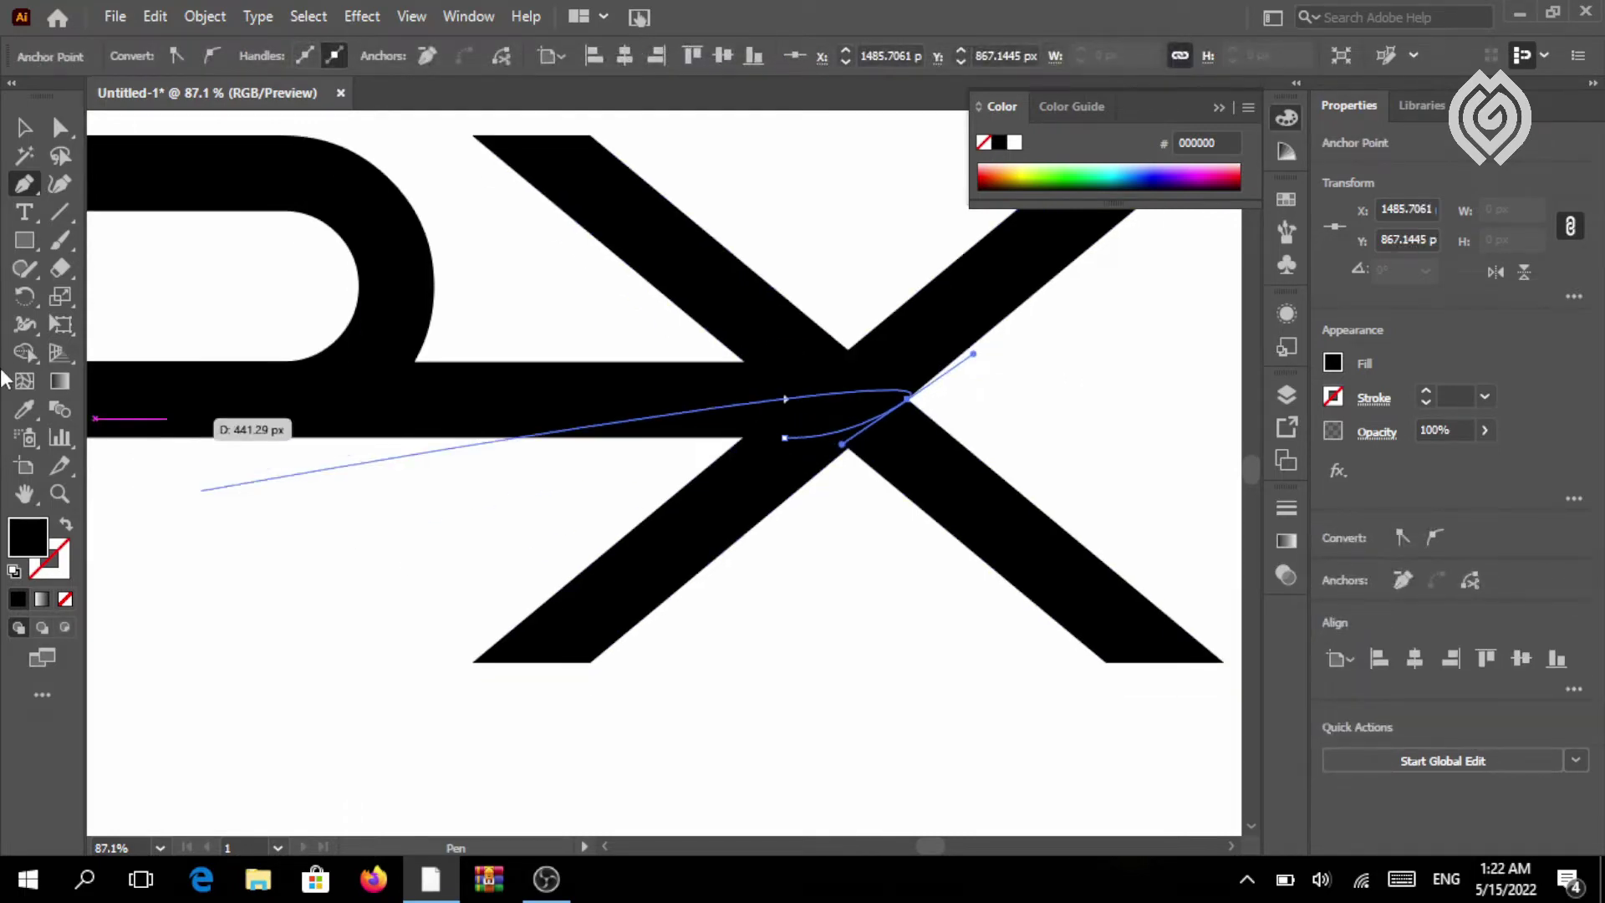
pyautogui.scroll(-5, 1, 370)
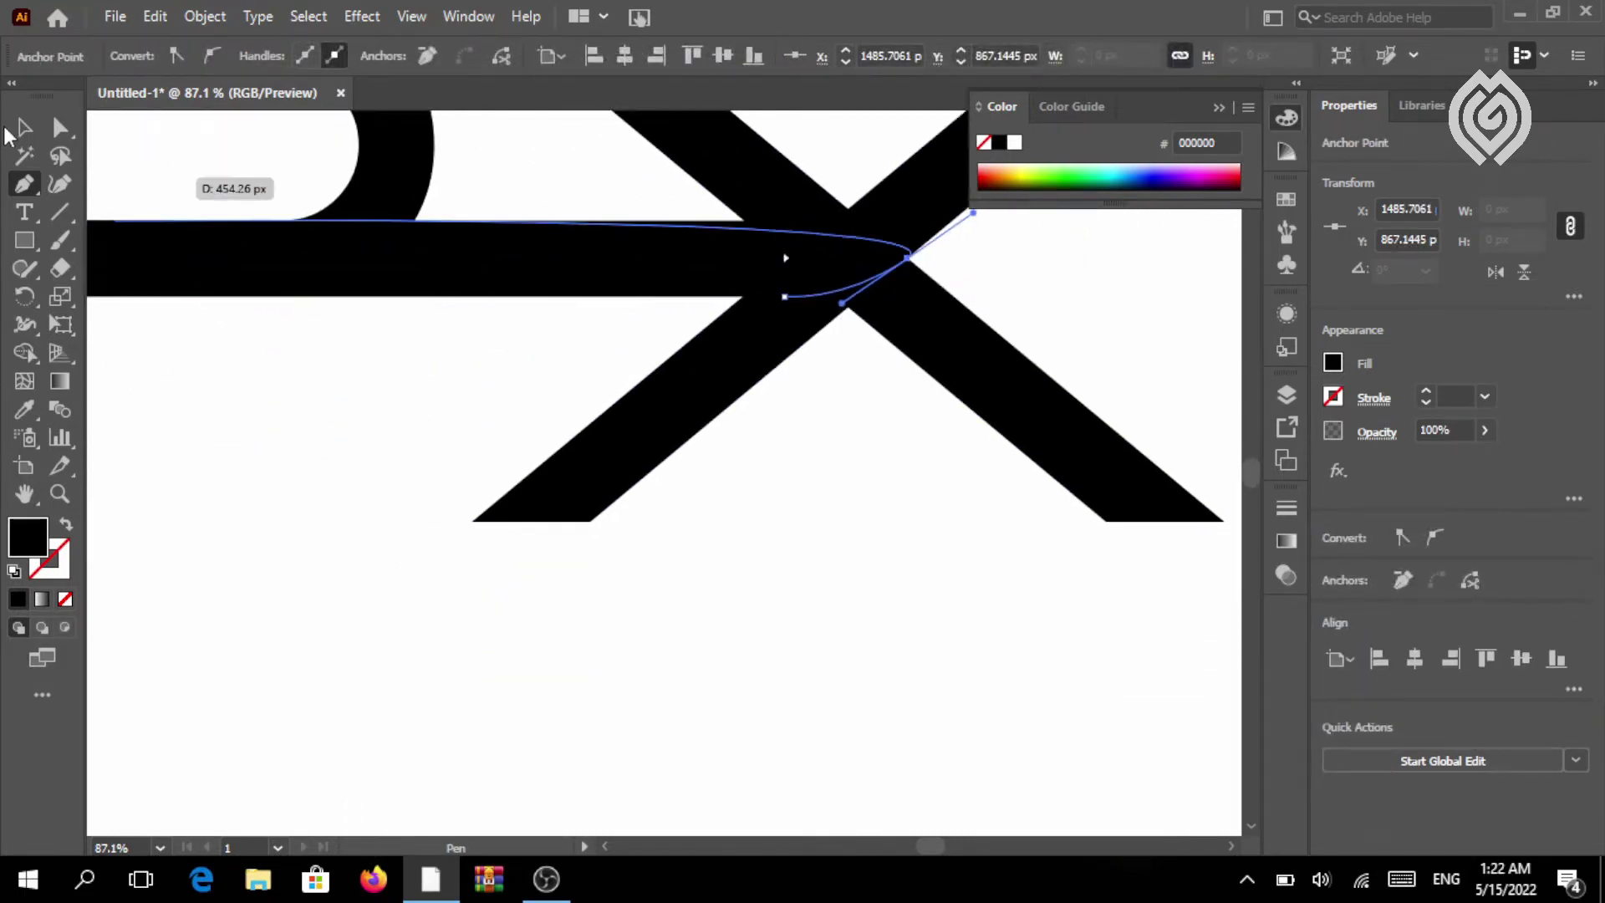
pyautogui.click(23, 128)
pyautogui.click(305, 466)
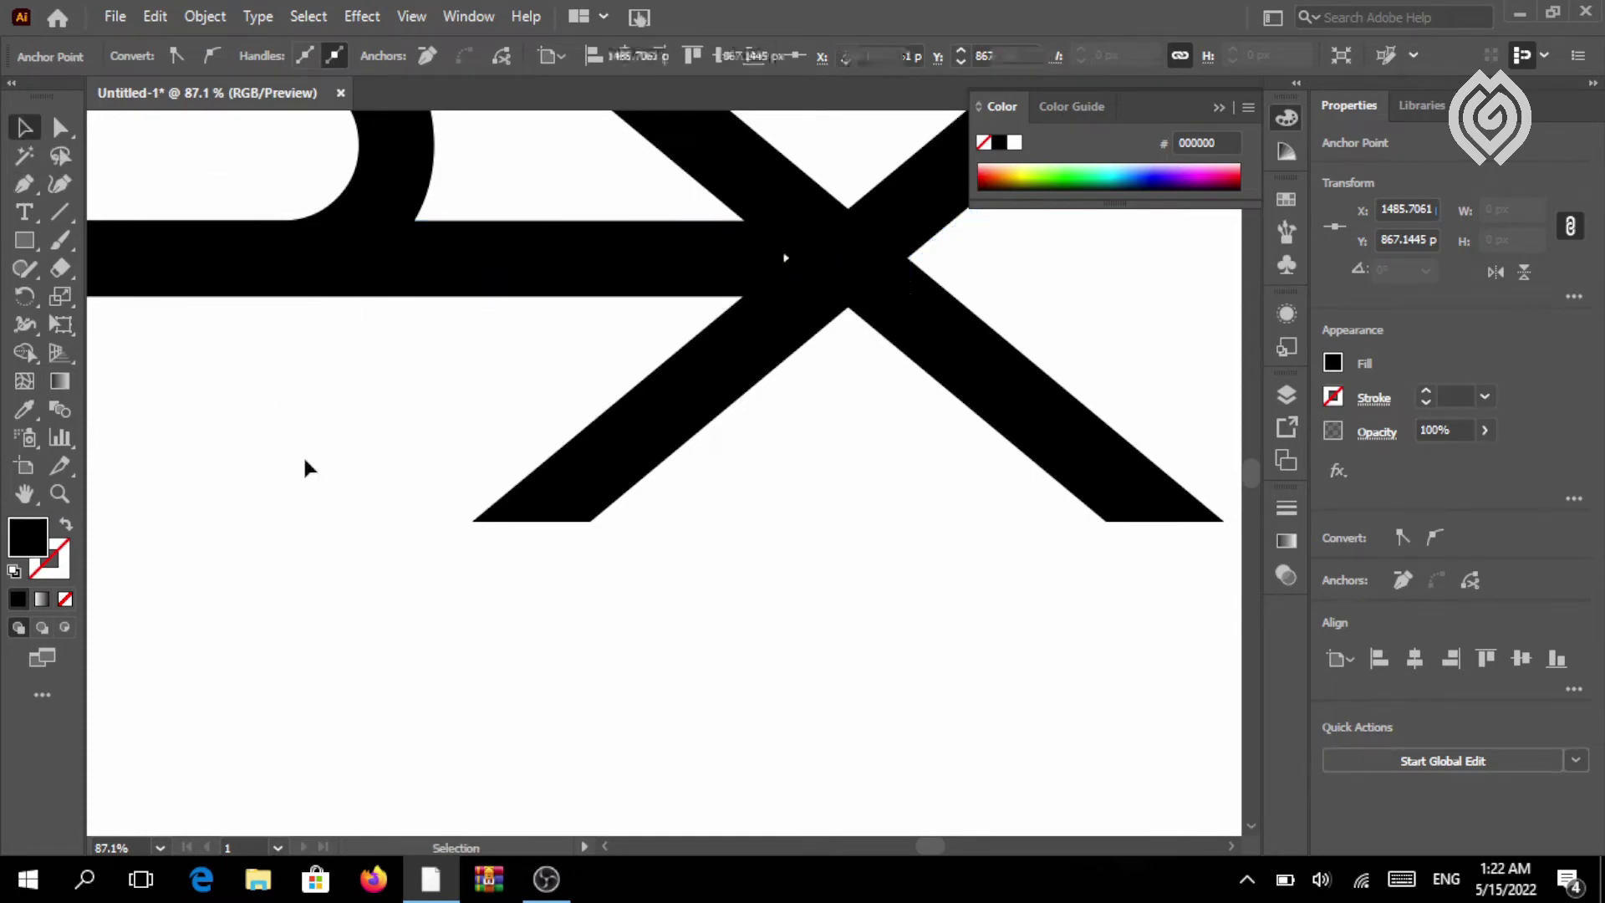
pyautogui.press('h')
pyautogui.moveTo(431, 328); pyautogui.dragTo(507, 443)
pyautogui.click(25, 130)
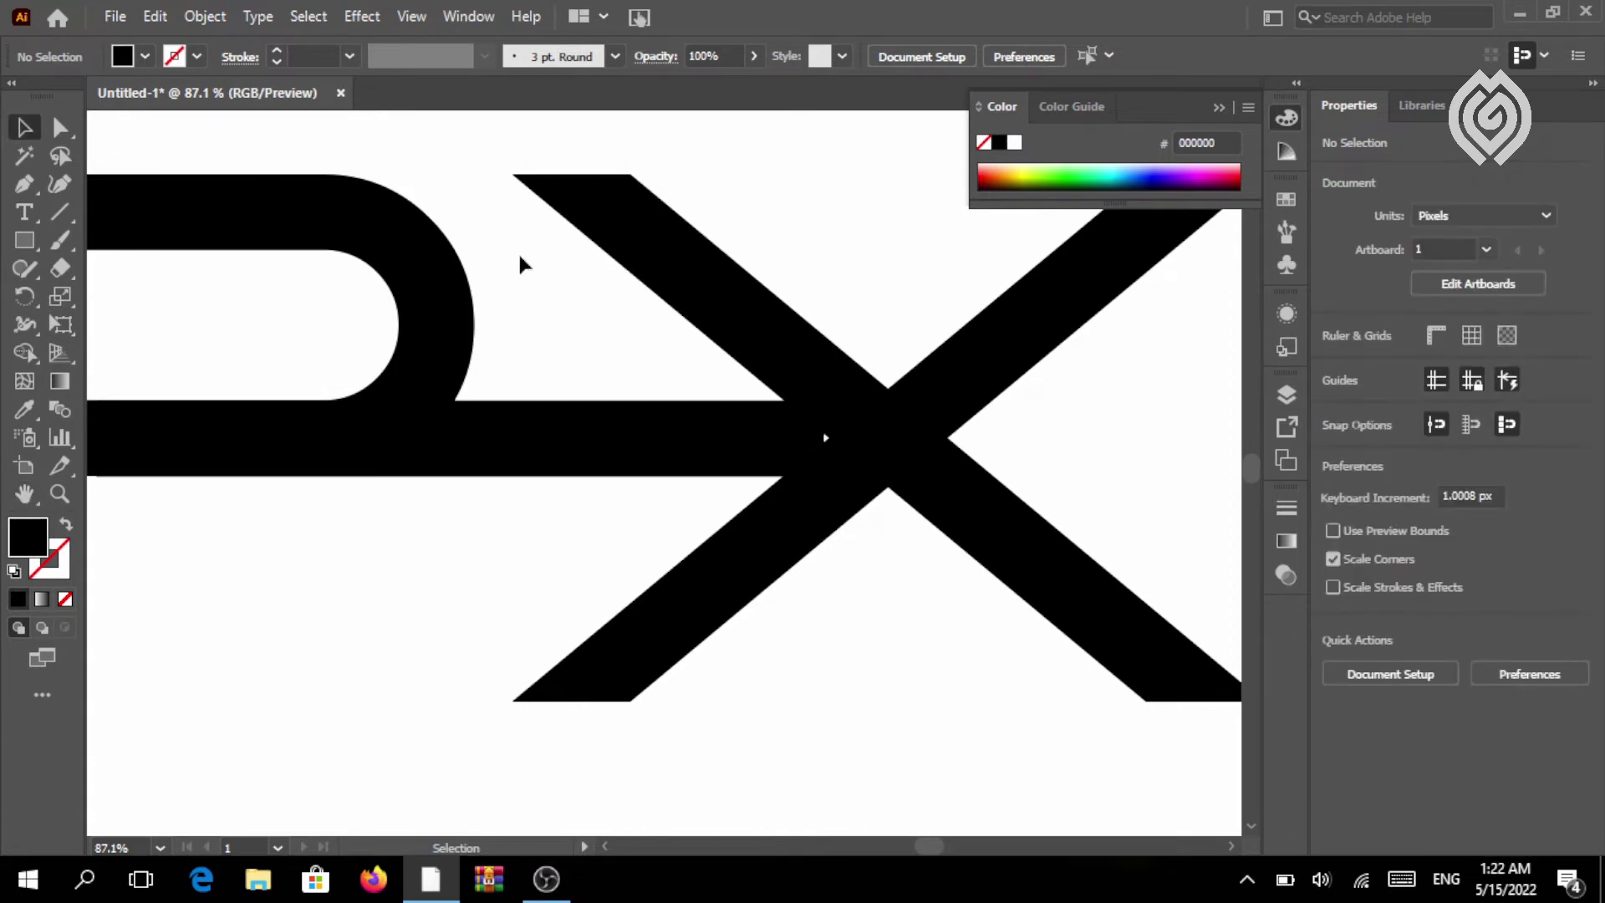
# Merge the connecting bar with the X's upper right arm along the curved paths using the Shape Builder
pyautogui.click(59, 493)
pyautogui.moveTo(644, 574); pyautogui.dragTo(392, 528)
pyautogui.click(24, 127)
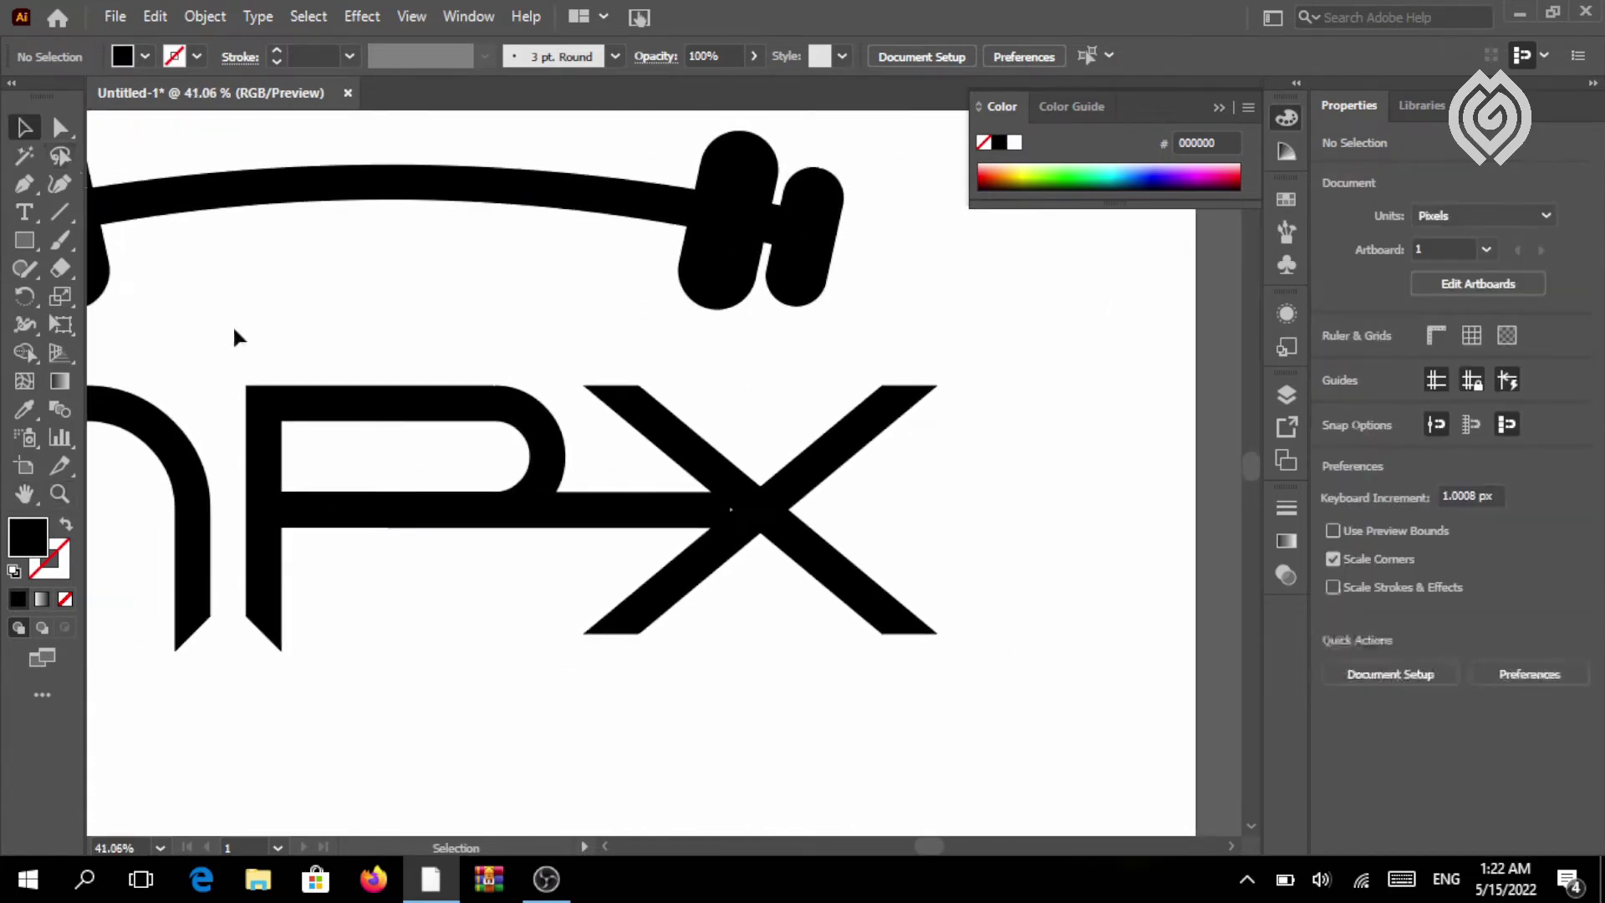
pyautogui.moveTo(235, 335); pyautogui.dragTo(842, 598)
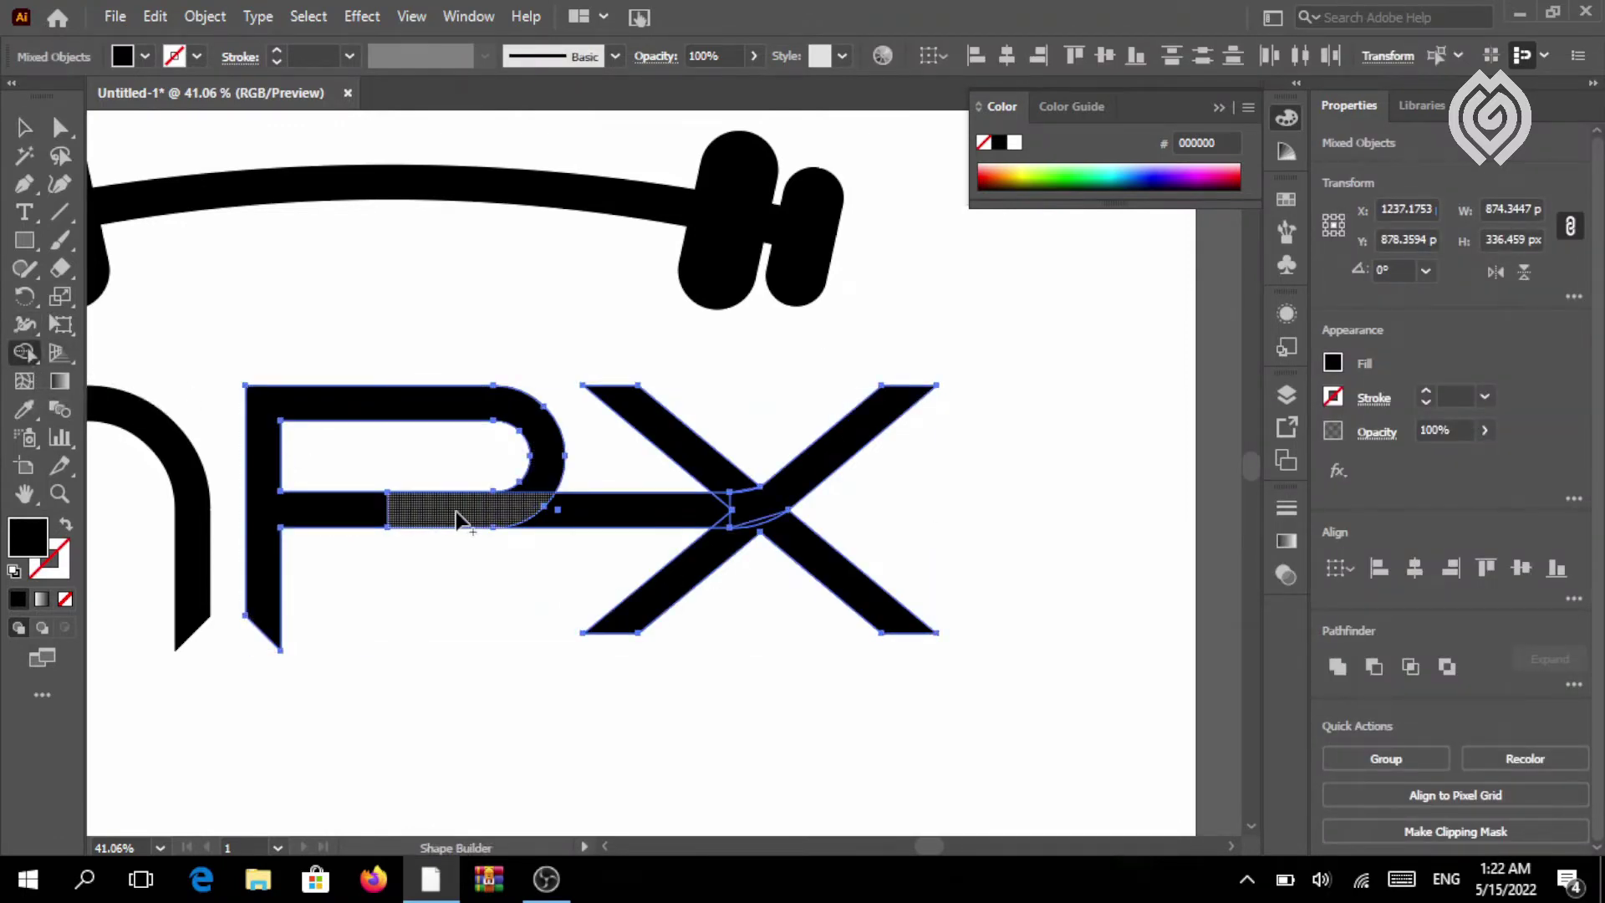
pyautogui.moveTo(458, 518); pyautogui.dragTo(575, 519)
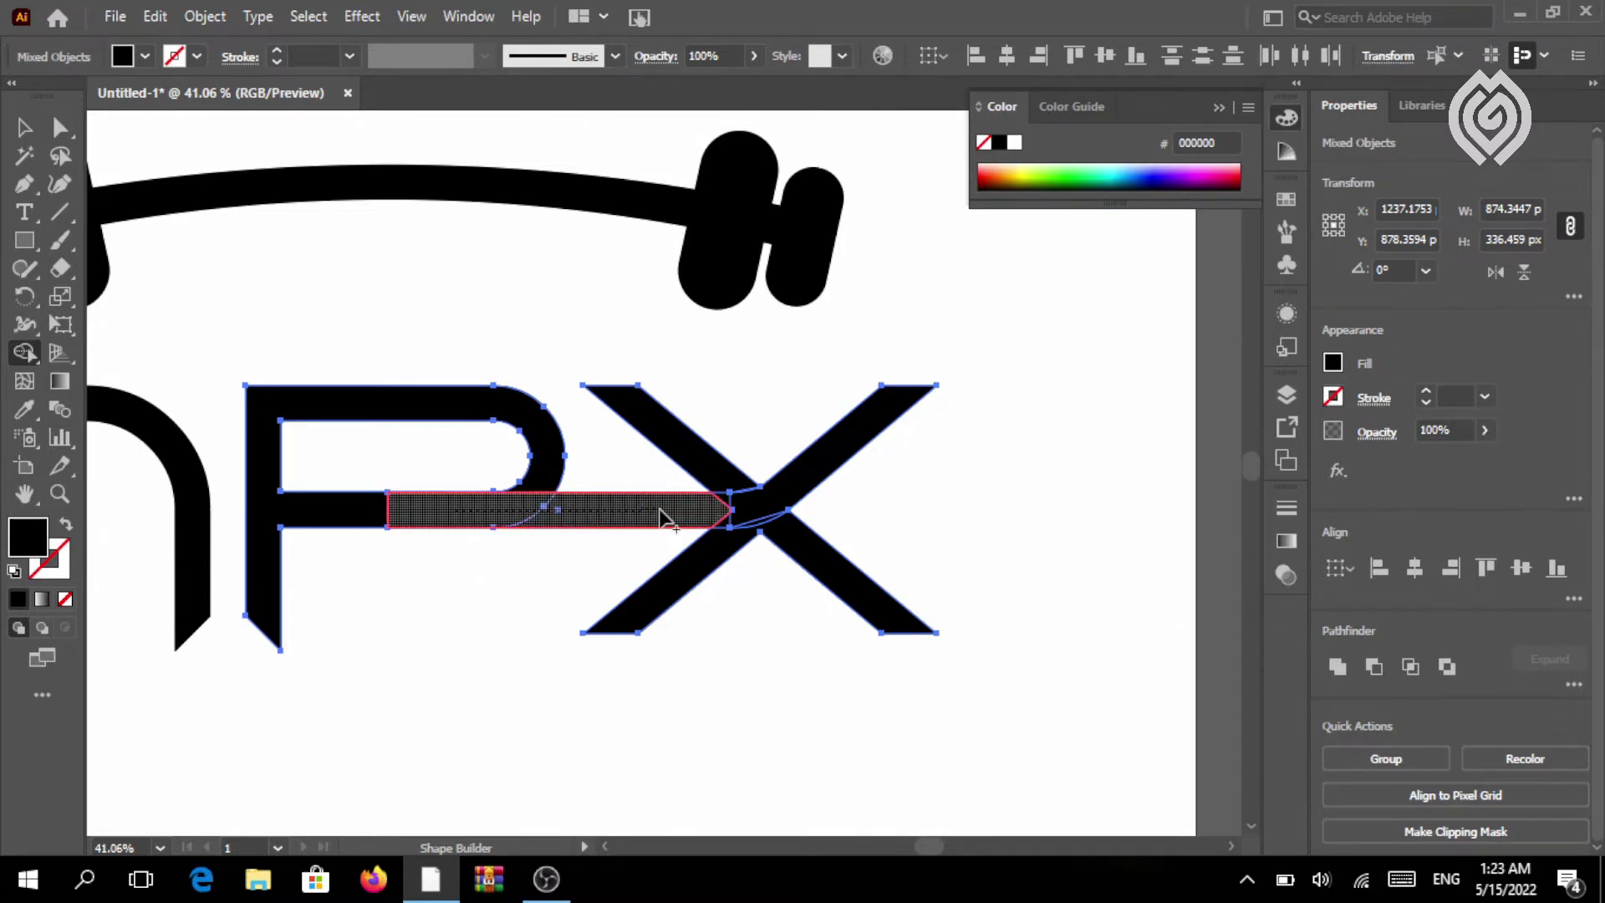
pyautogui.moveTo(724, 513); pyautogui.dragTo(746, 517)
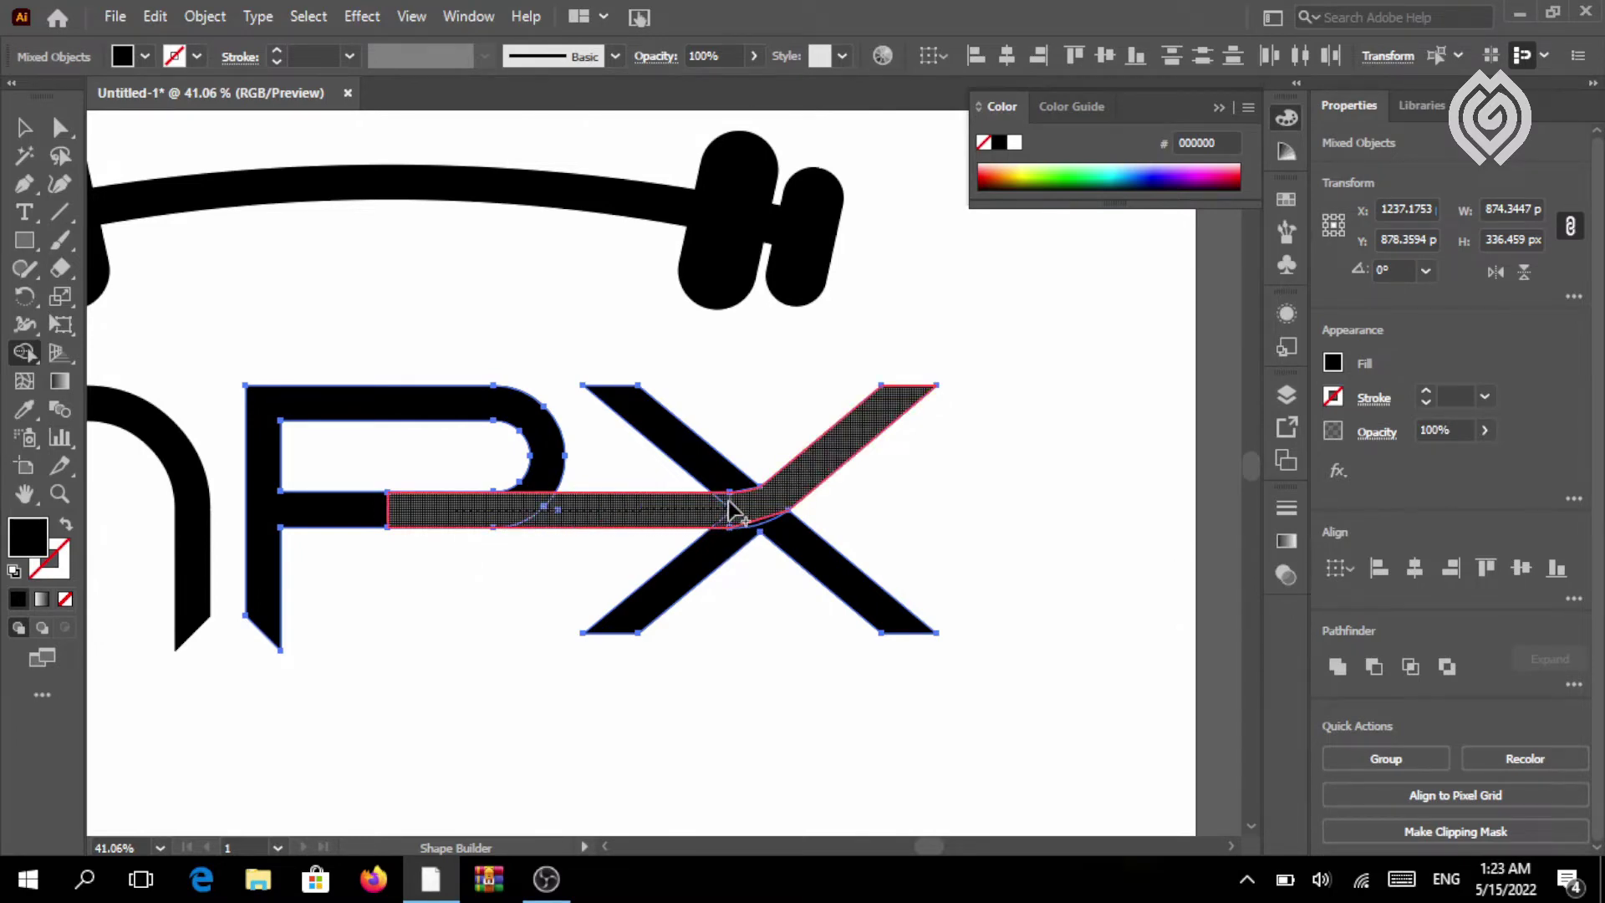
pyautogui.moveTo(759, 527); pyautogui.dragTo(760, 520)
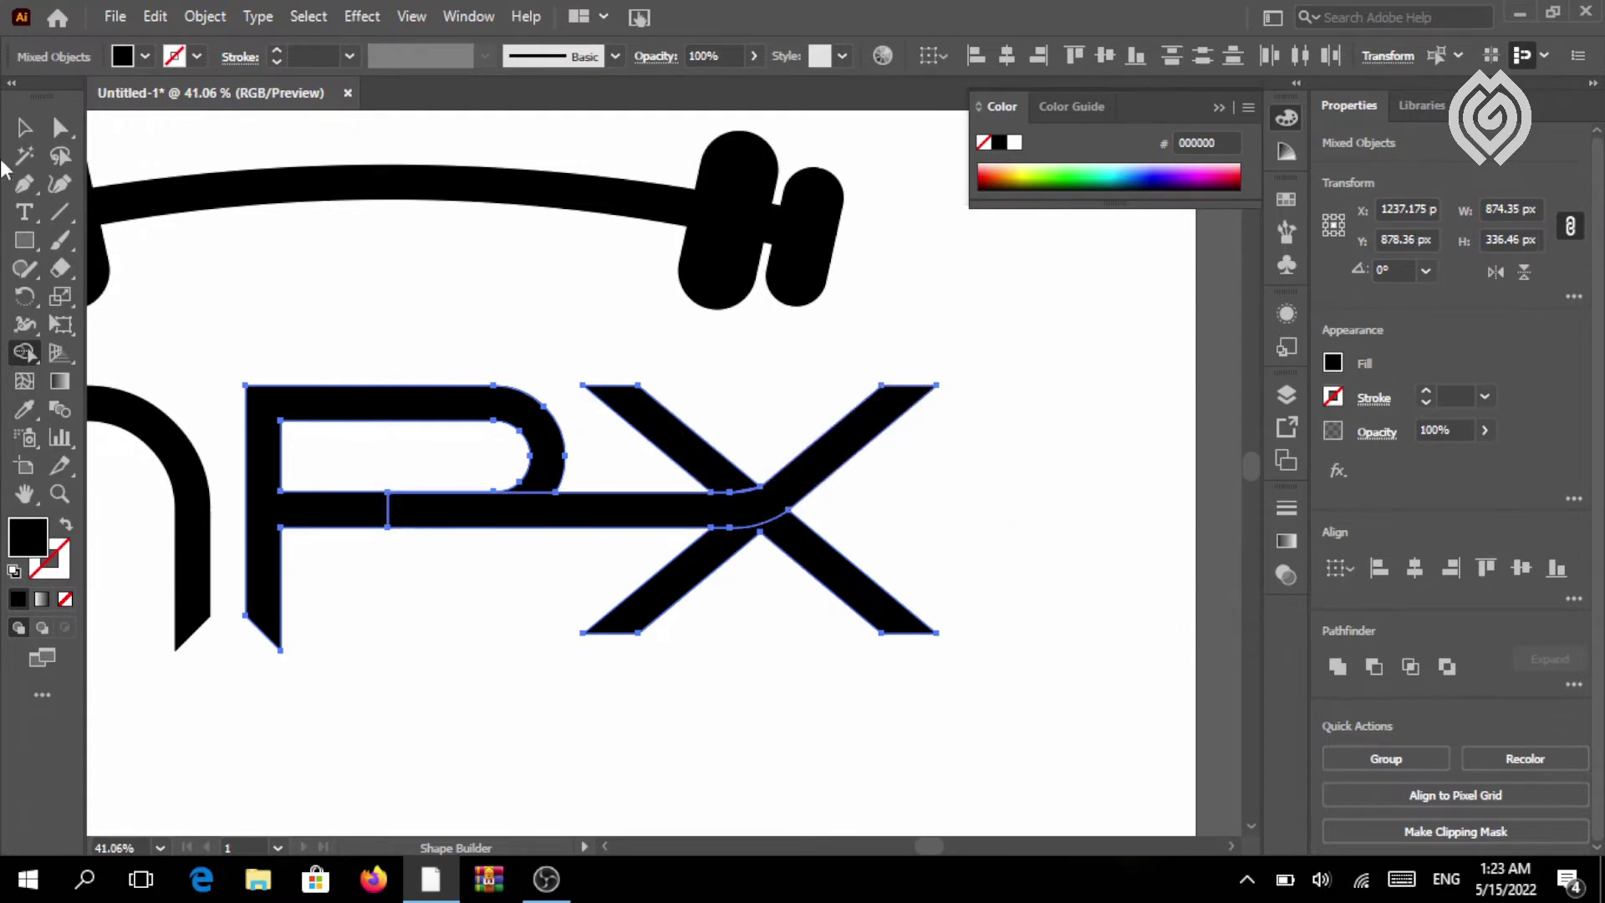
pyautogui.click(25, 128)
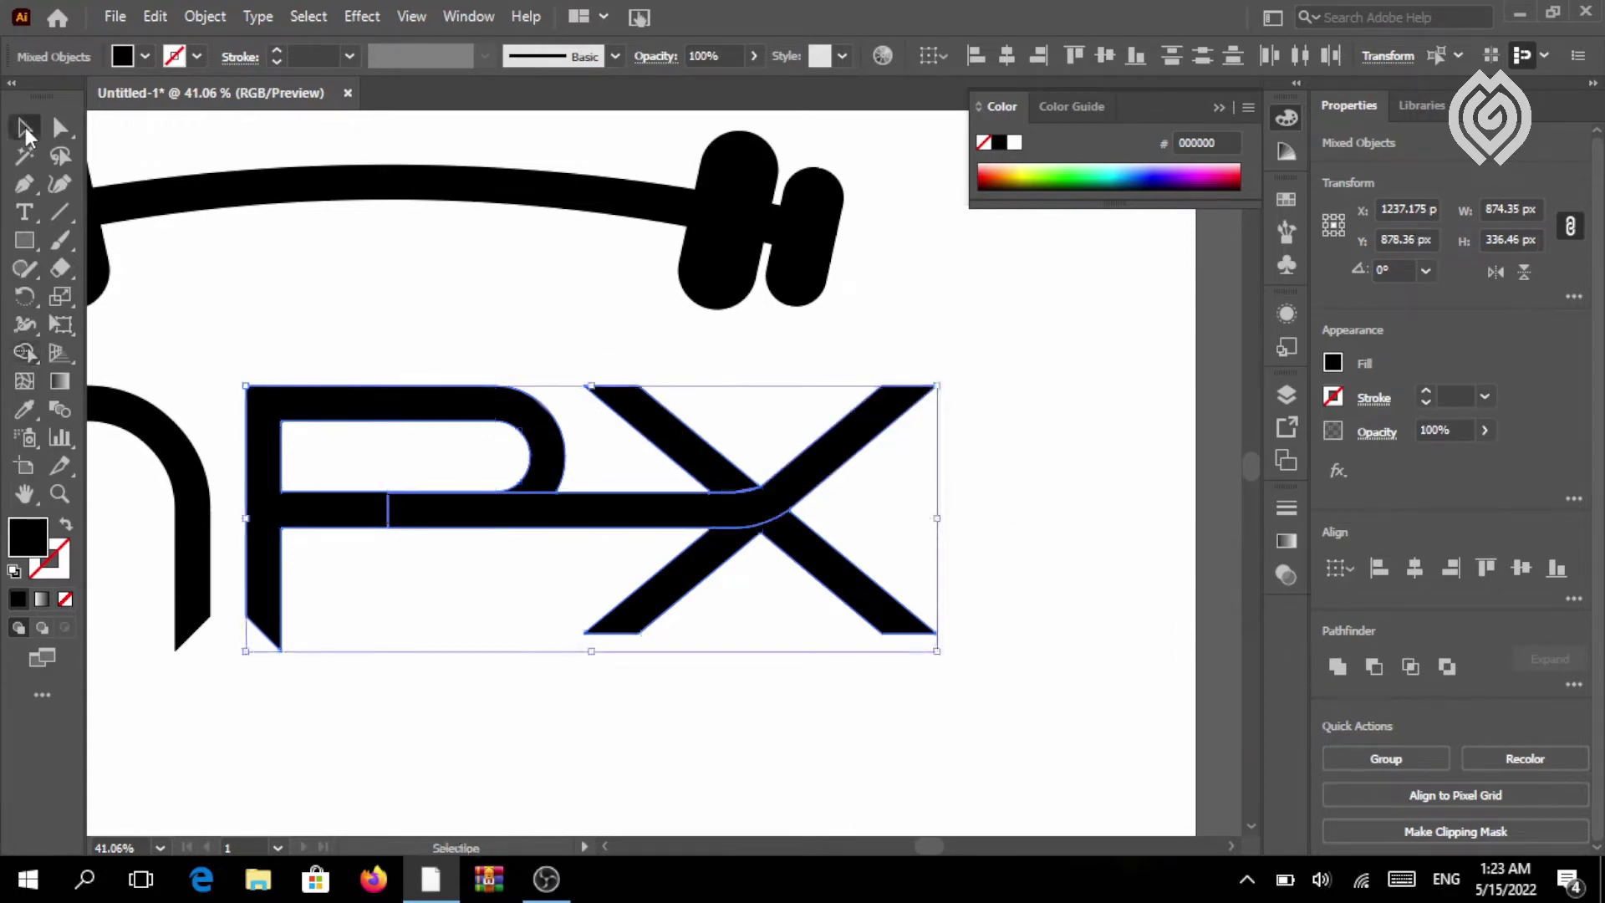
pyautogui.click(483, 753)
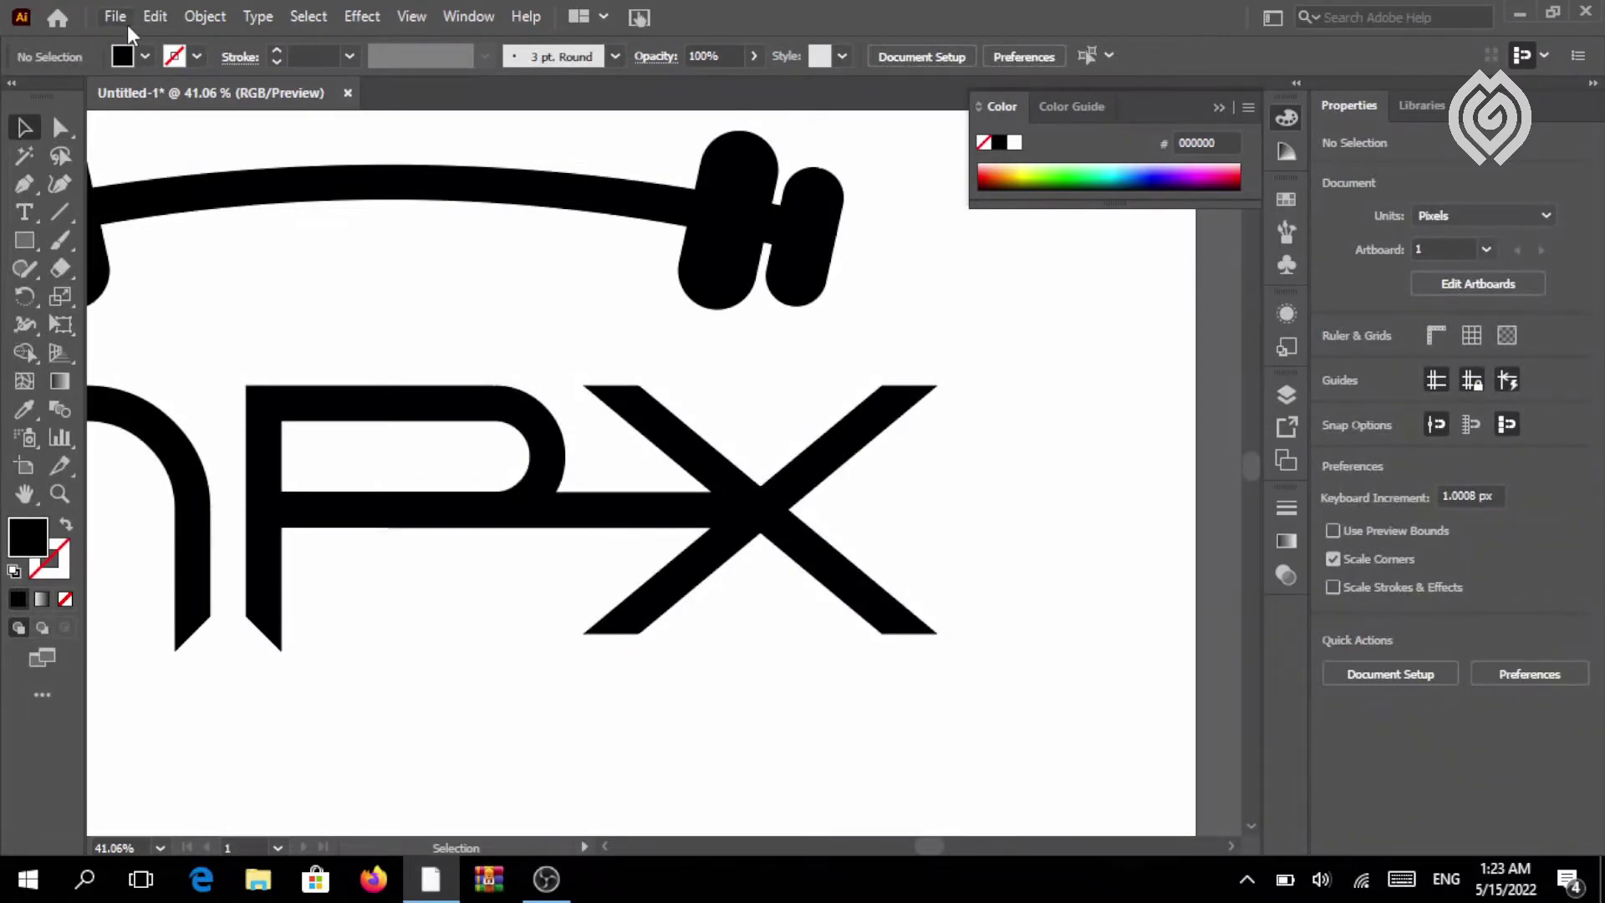
# Draw an 85 × 85 px square above and right of the X and fill it with orange FFB215
pyautogui.press('m')
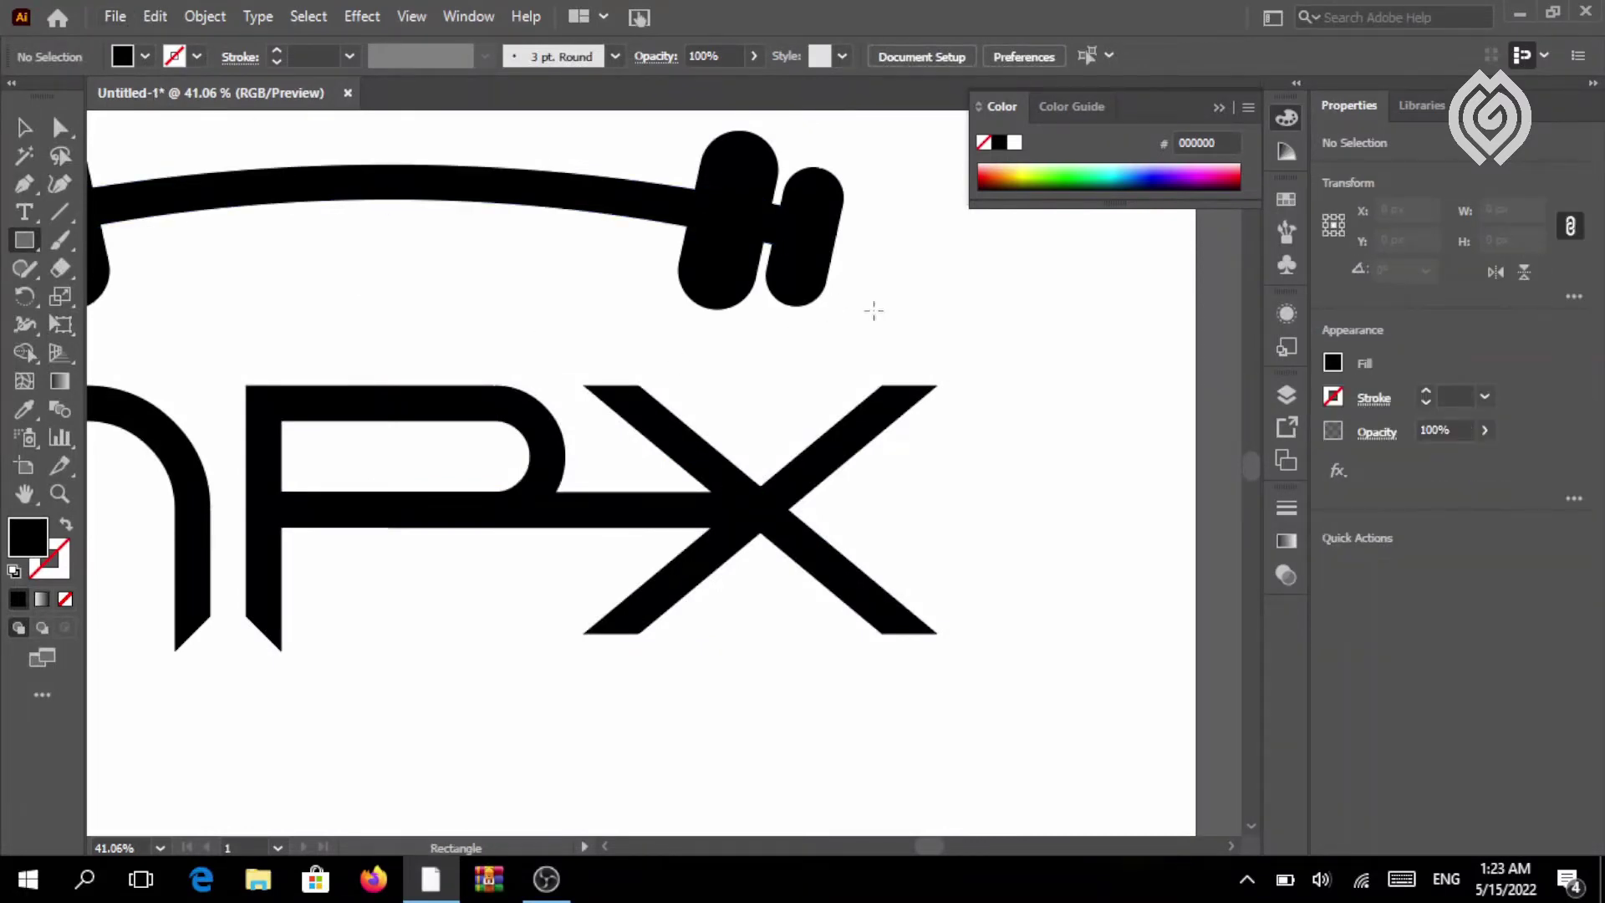
pyautogui.moveTo(1001, 284); pyautogui.dragTo(1046, 351)
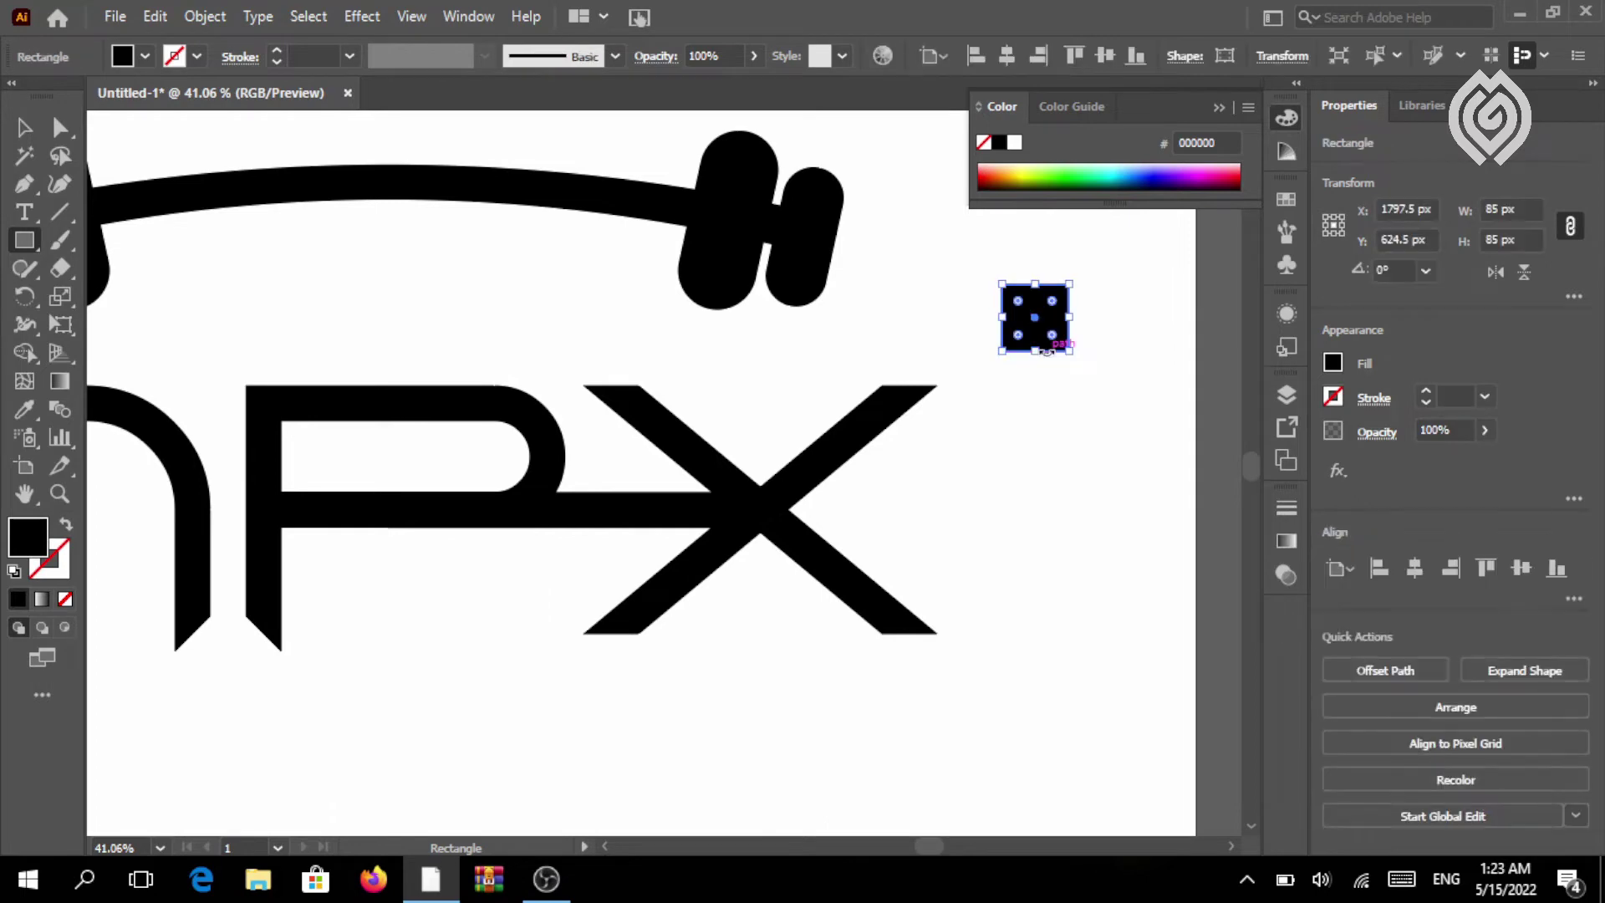
pyautogui.click(1021, 173)
pyautogui.moveTo(1018, 173); pyautogui.dragTo(1008, 171)
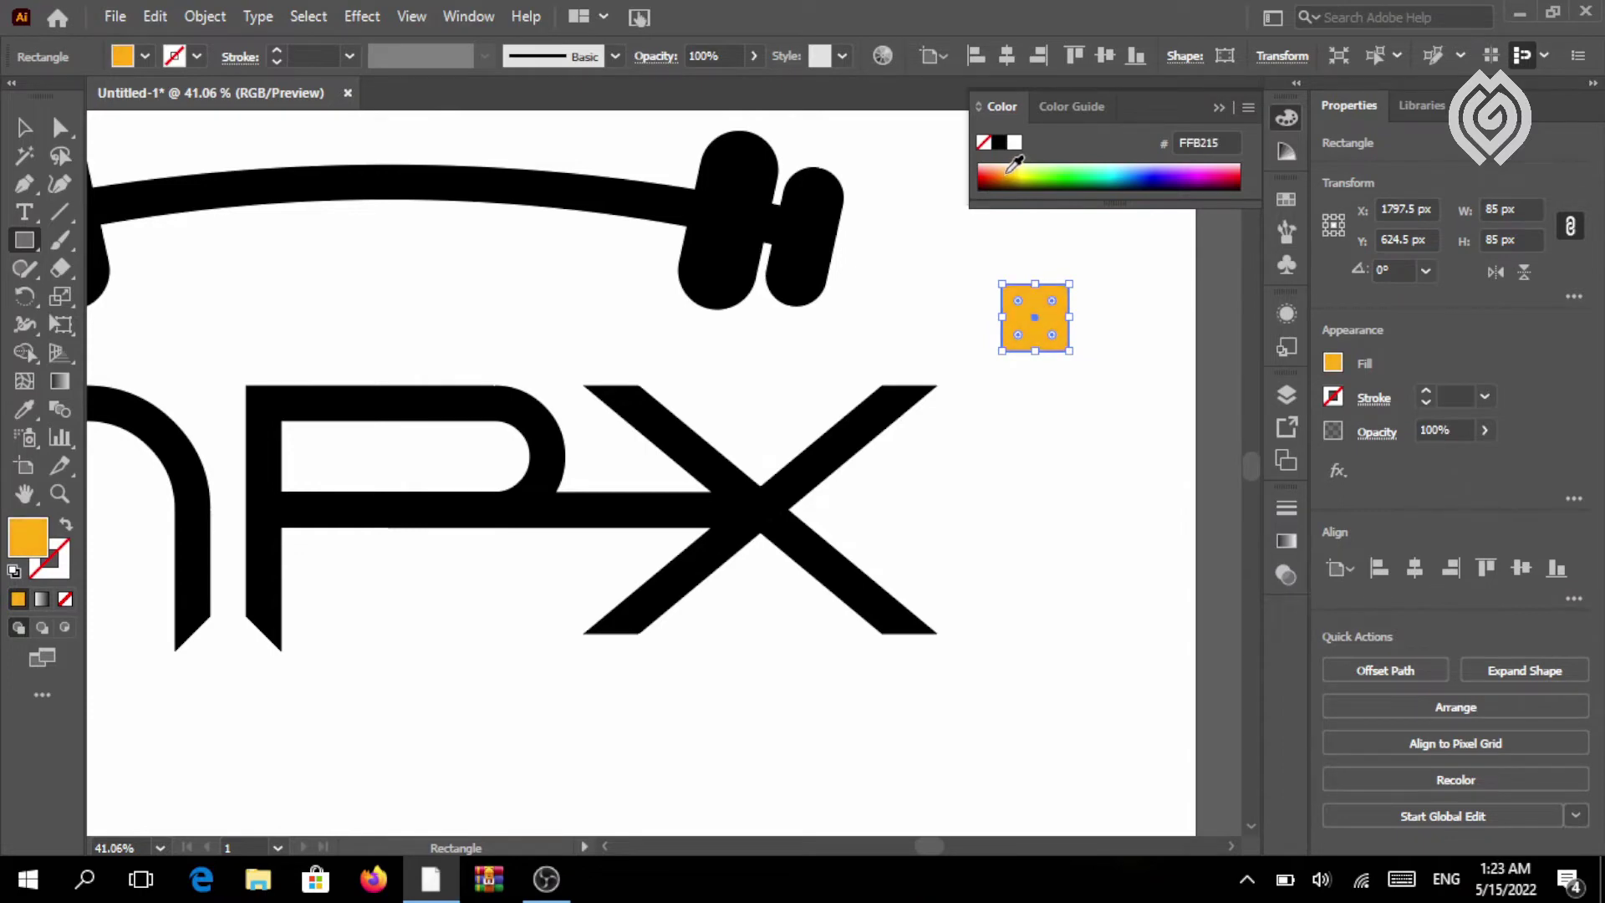
pyautogui.click(24, 130)
pyautogui.click(373, 663)
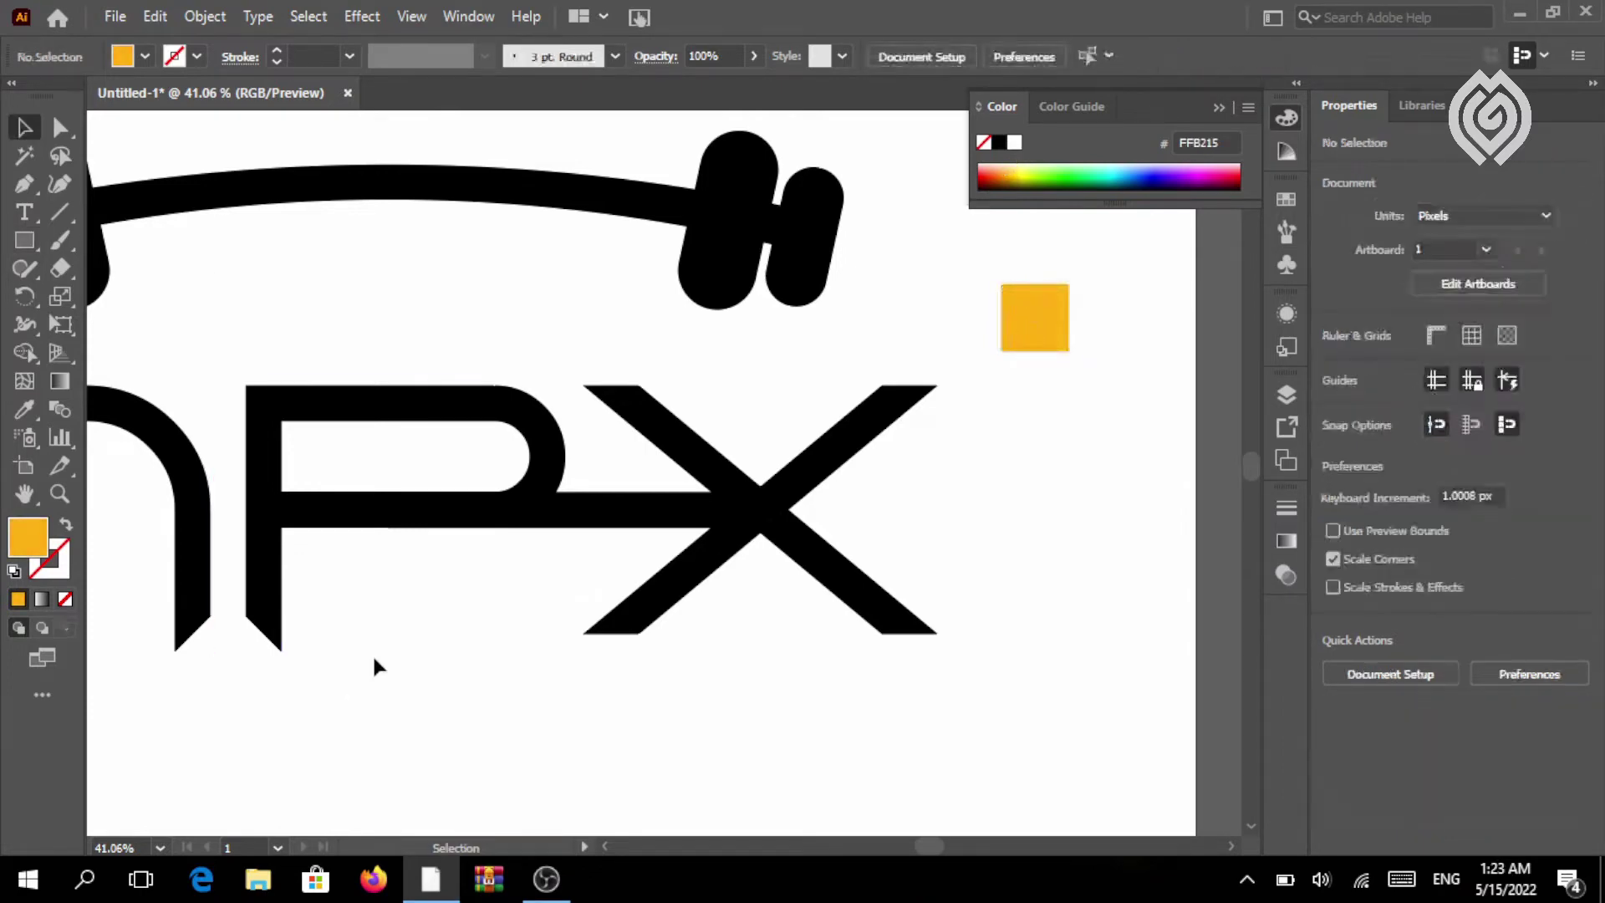
# Fill the merged bar and X arm shape with the orange sampled from the square using the Eyedropper
pyautogui.click(643, 528)
pyautogui.click(24, 408)
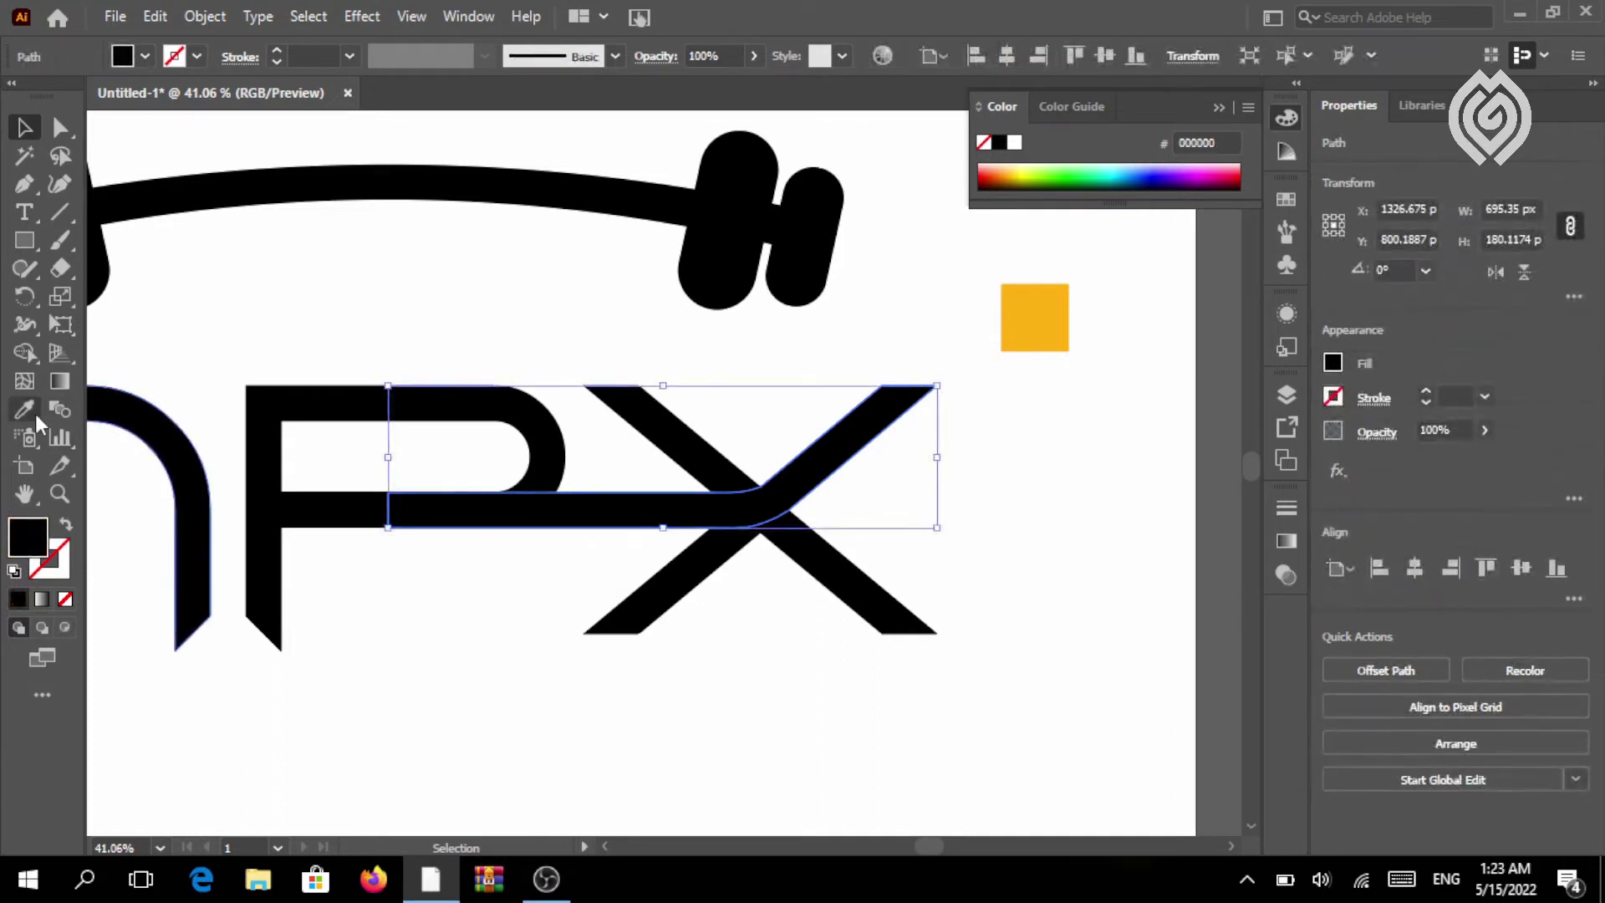
pyautogui.click(1021, 325)
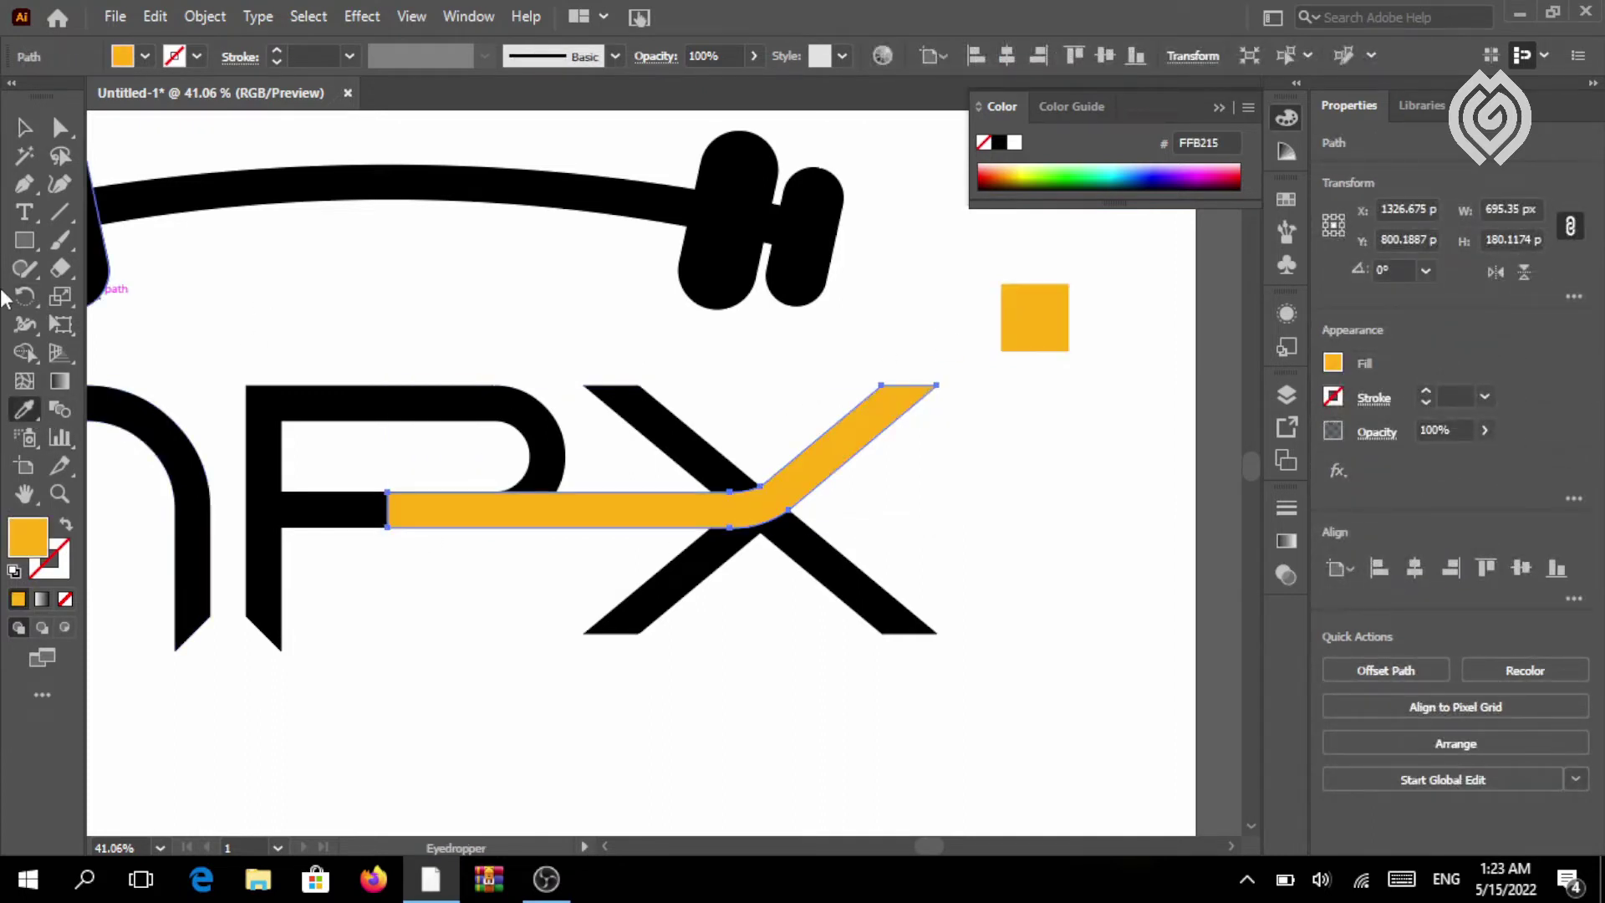
pyautogui.click(24, 129)
pyautogui.click(410, 695)
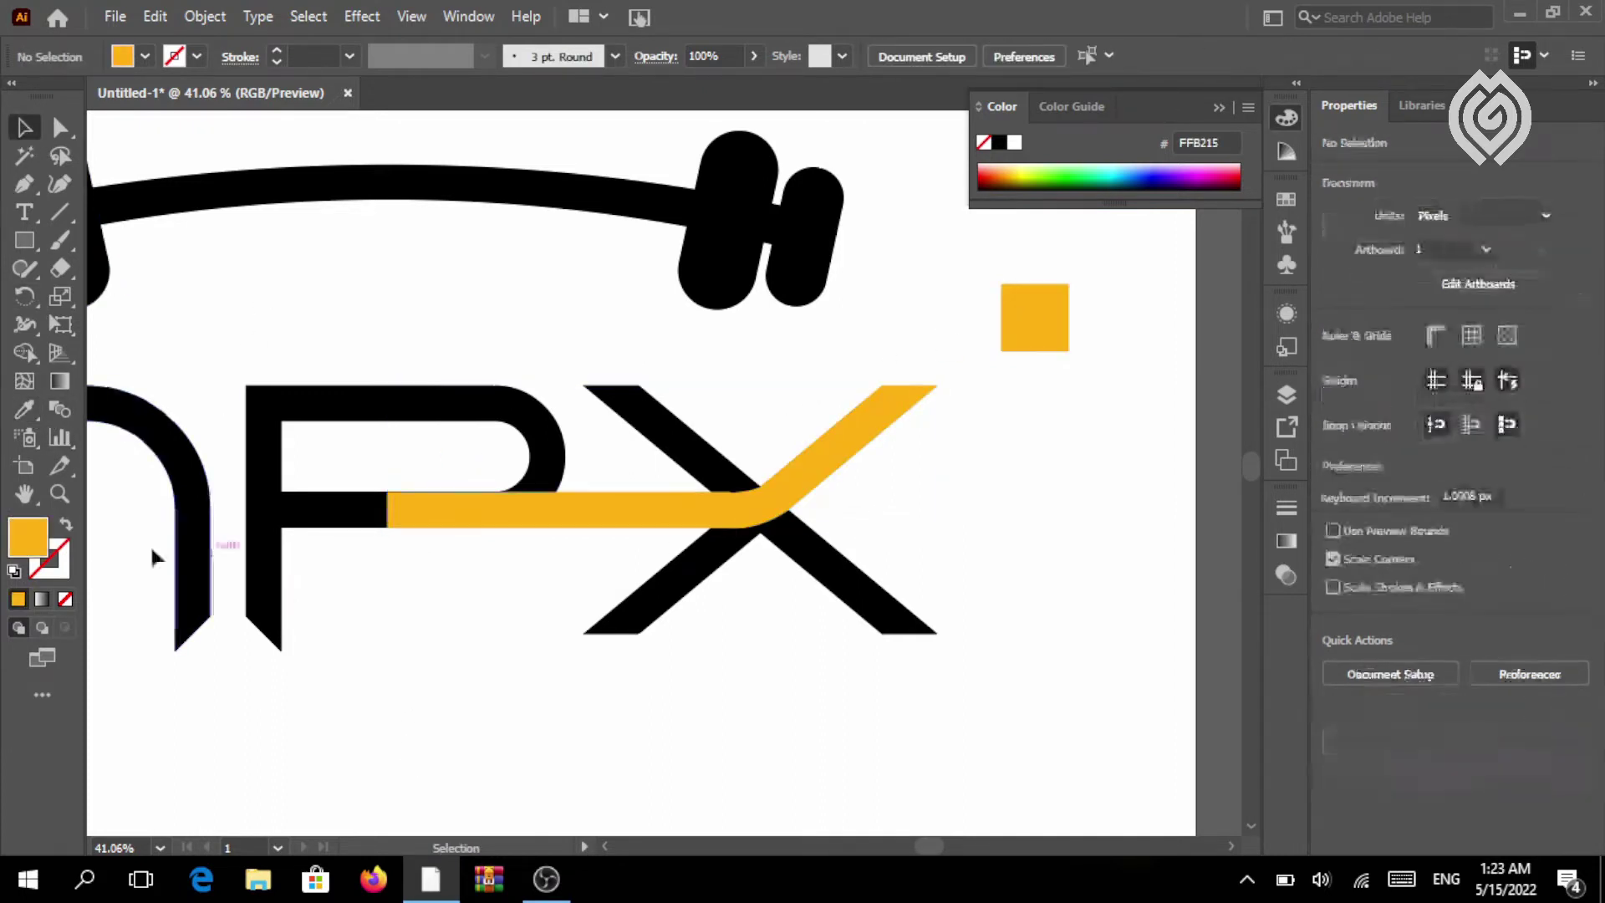
# Draw a 542 × 45 px orange rectangle extending the bar from its left end across the P's stem and into the A
pyautogui.click(24, 494)
pyautogui.moveTo(272, 606); pyautogui.dragTo(522, 583)
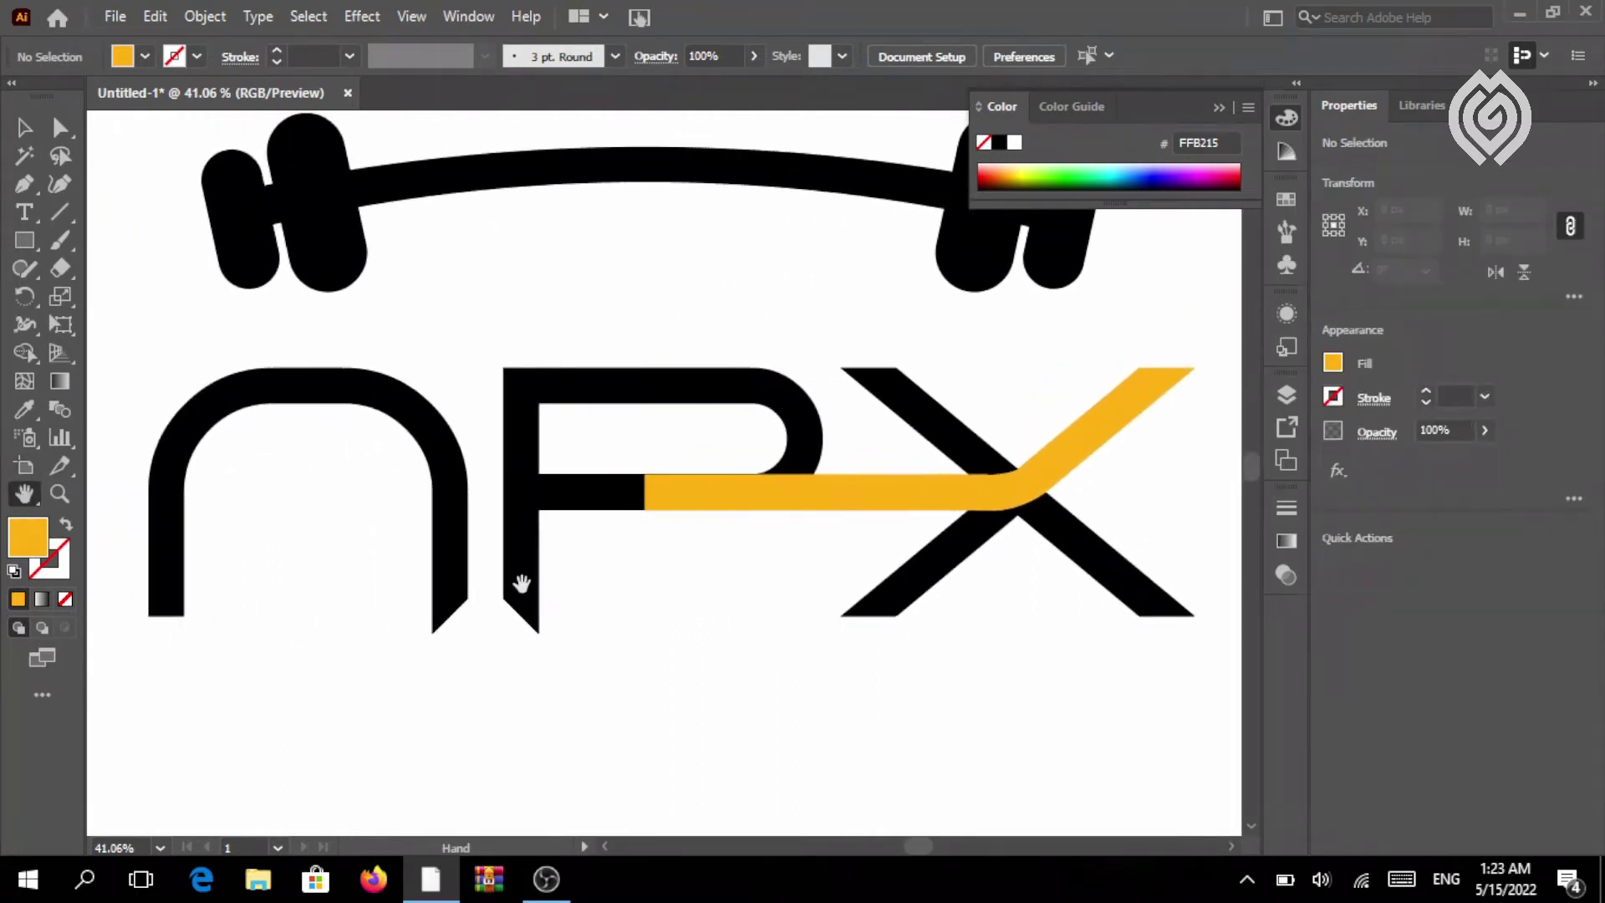
pyautogui.click(25, 240)
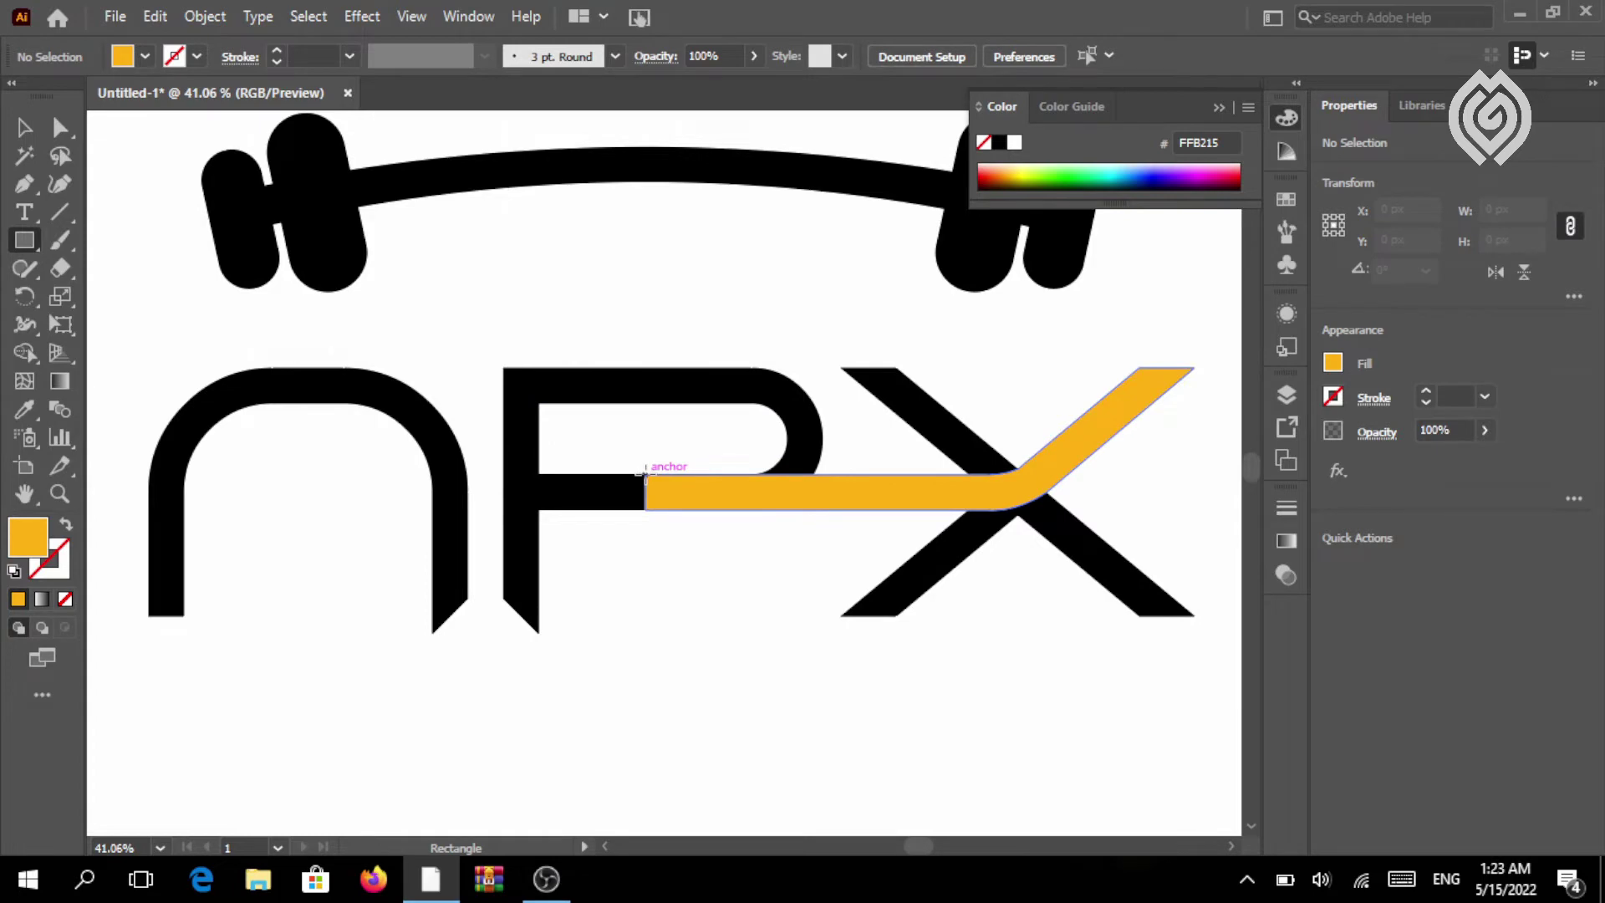
pyautogui.moveTo(645, 474)
pyautogui.mouseDown()
pyautogui.moveTo(687, 511)
pyautogui.moveTo(216, 510)
pyautogui.mouseUp()
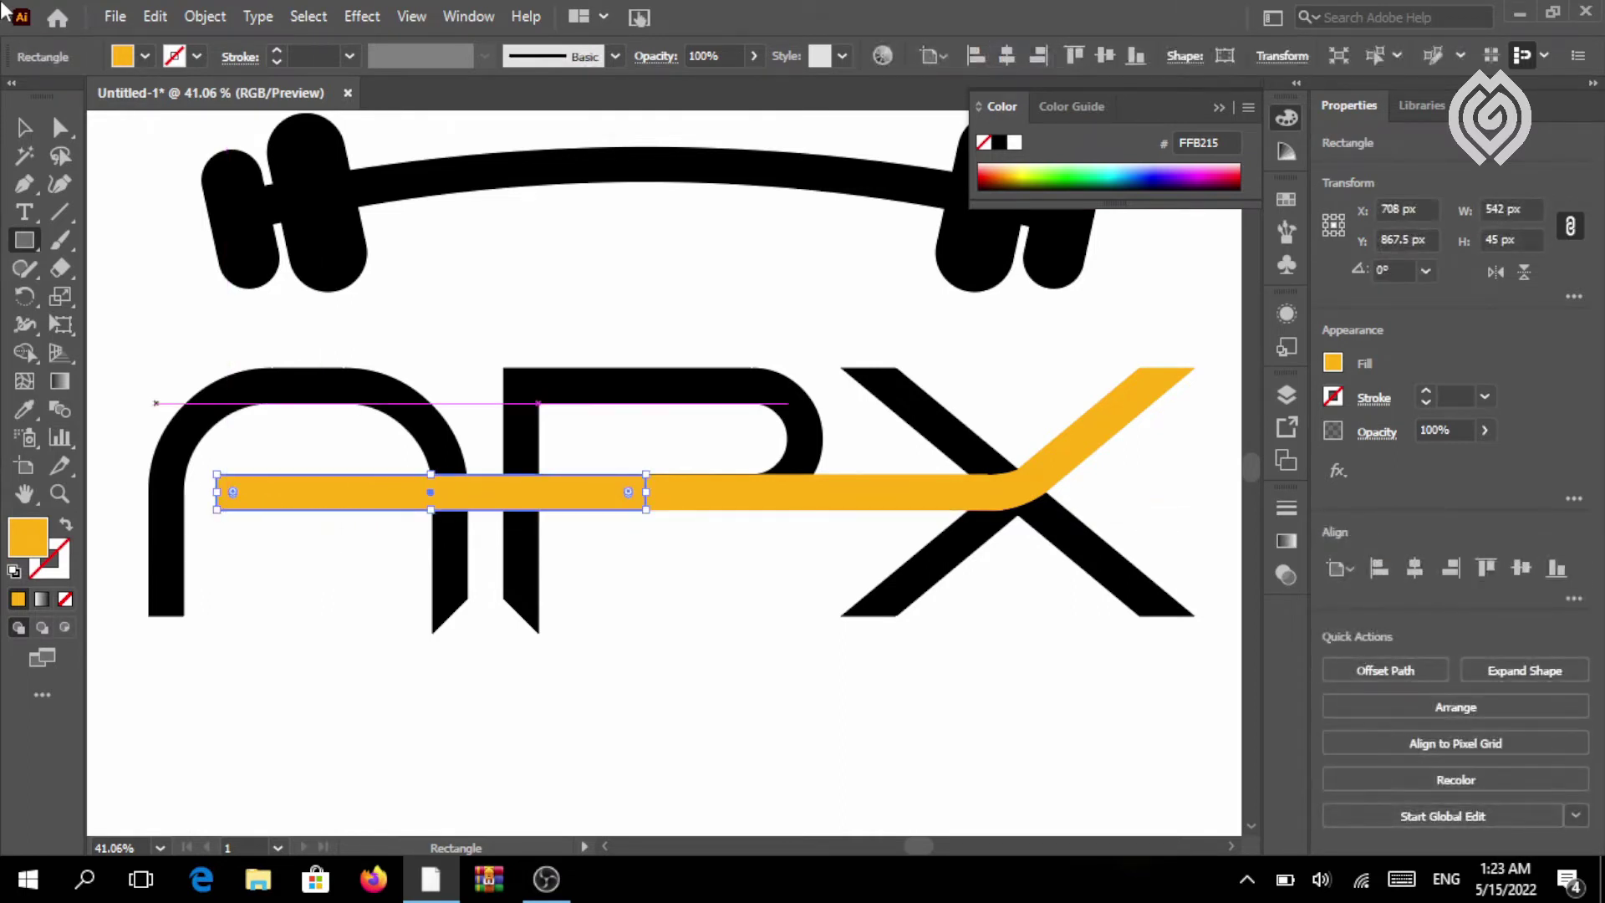
pyautogui.click(24, 127)
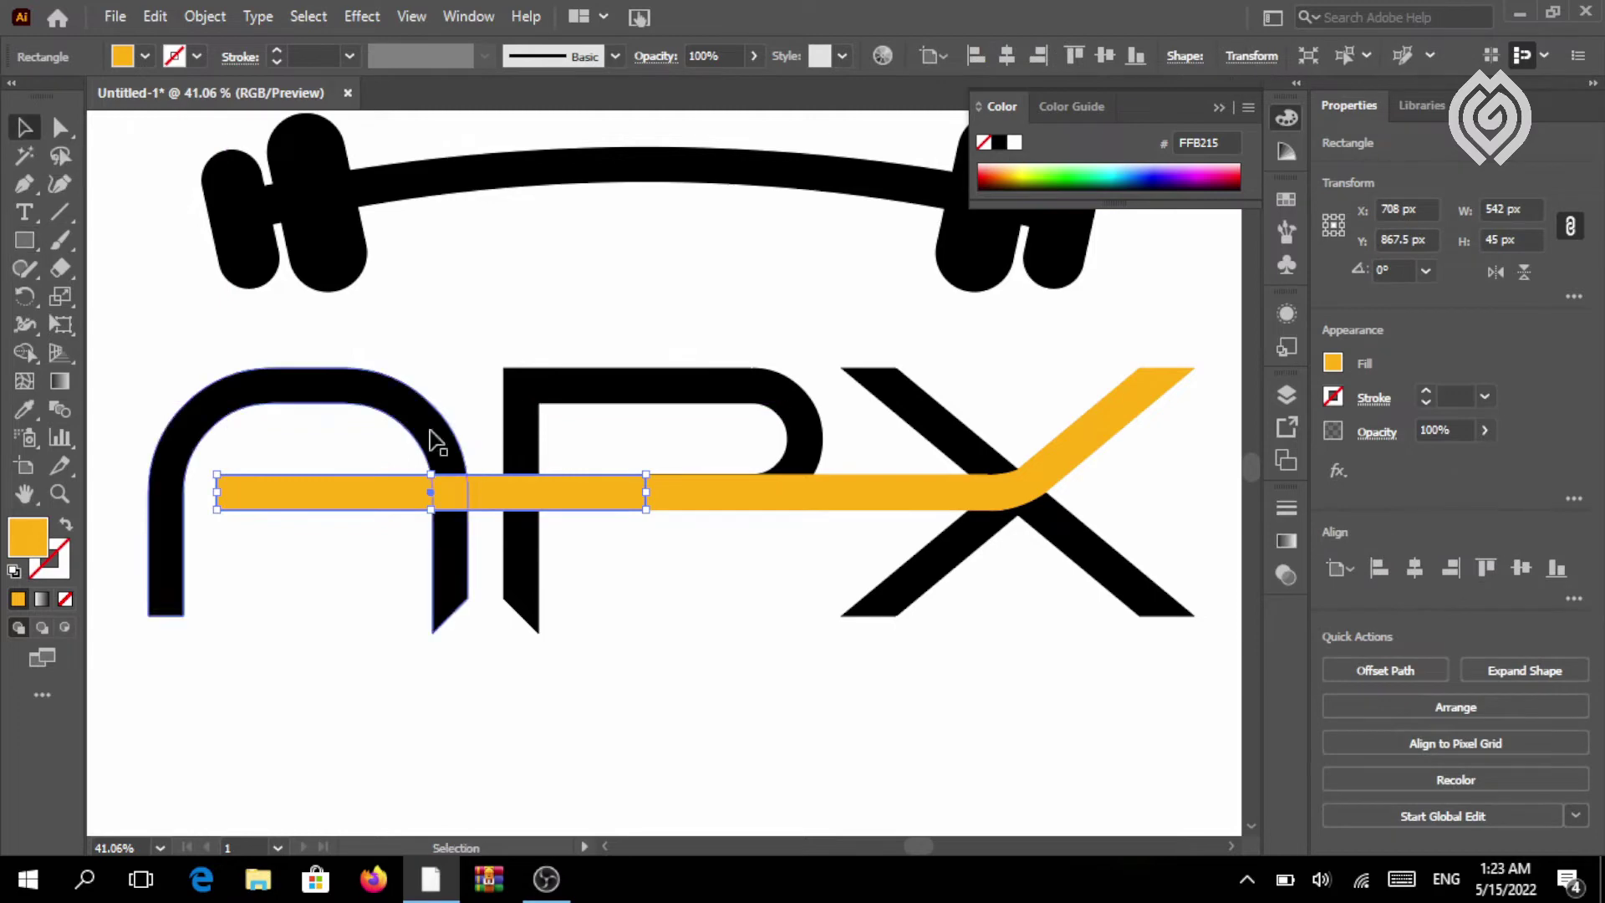
pyautogui.click(670, 615)
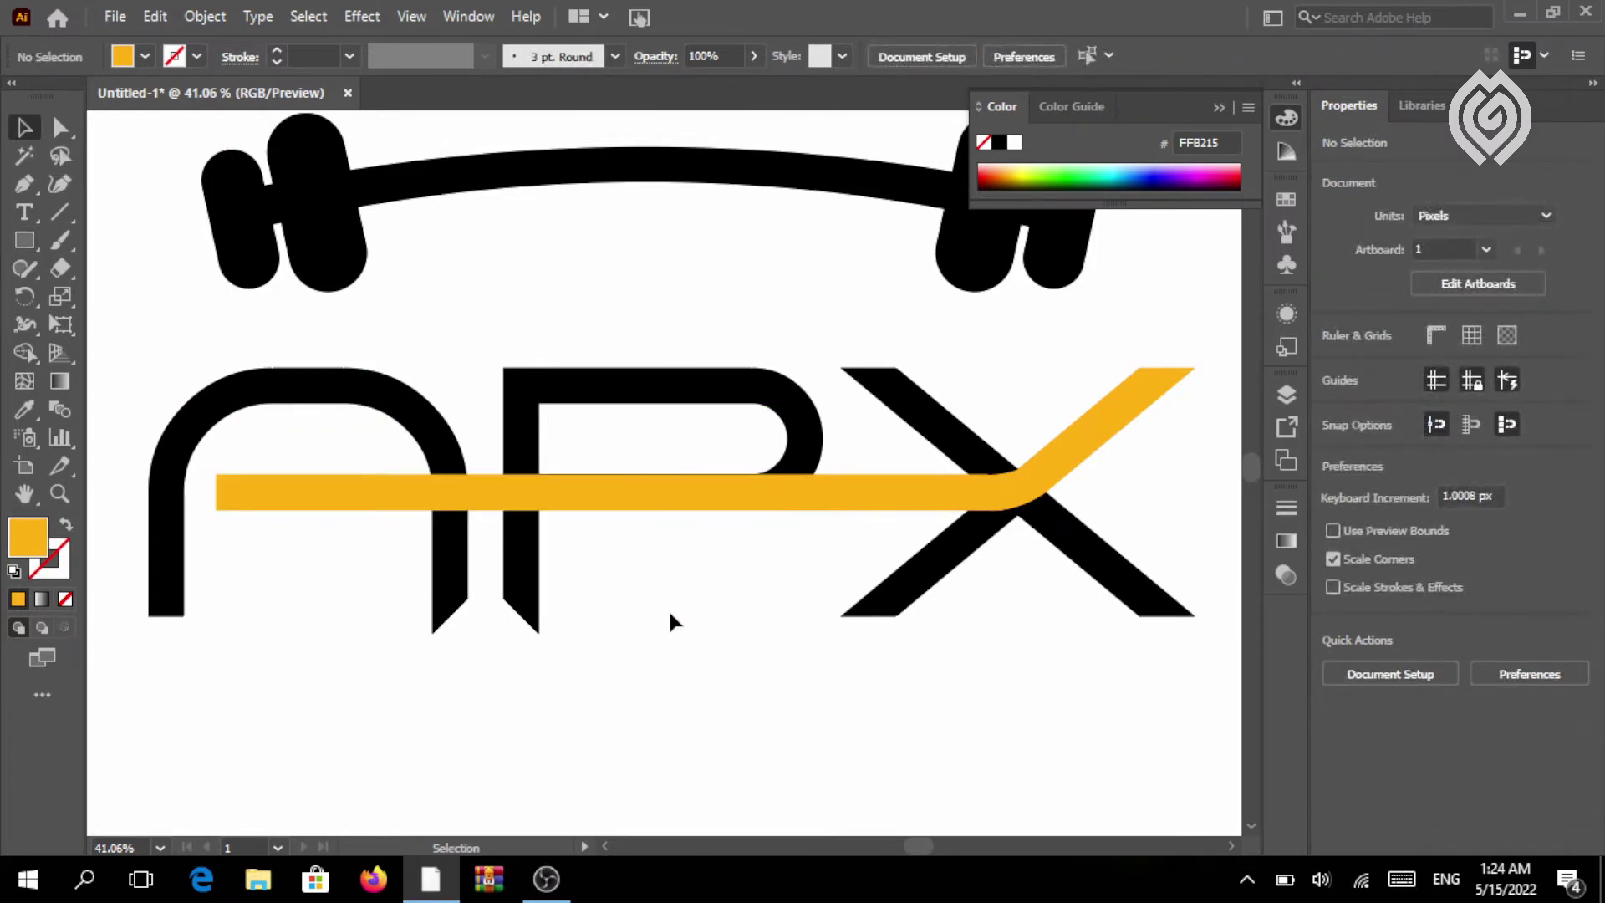
# Draw a curved Pen path just above the bar across the X's upper left arm, with an orange stroke and no fill
pyautogui.click(58, 495)
pyautogui.moveTo(990, 489); pyautogui.dragTo(1155, 561)
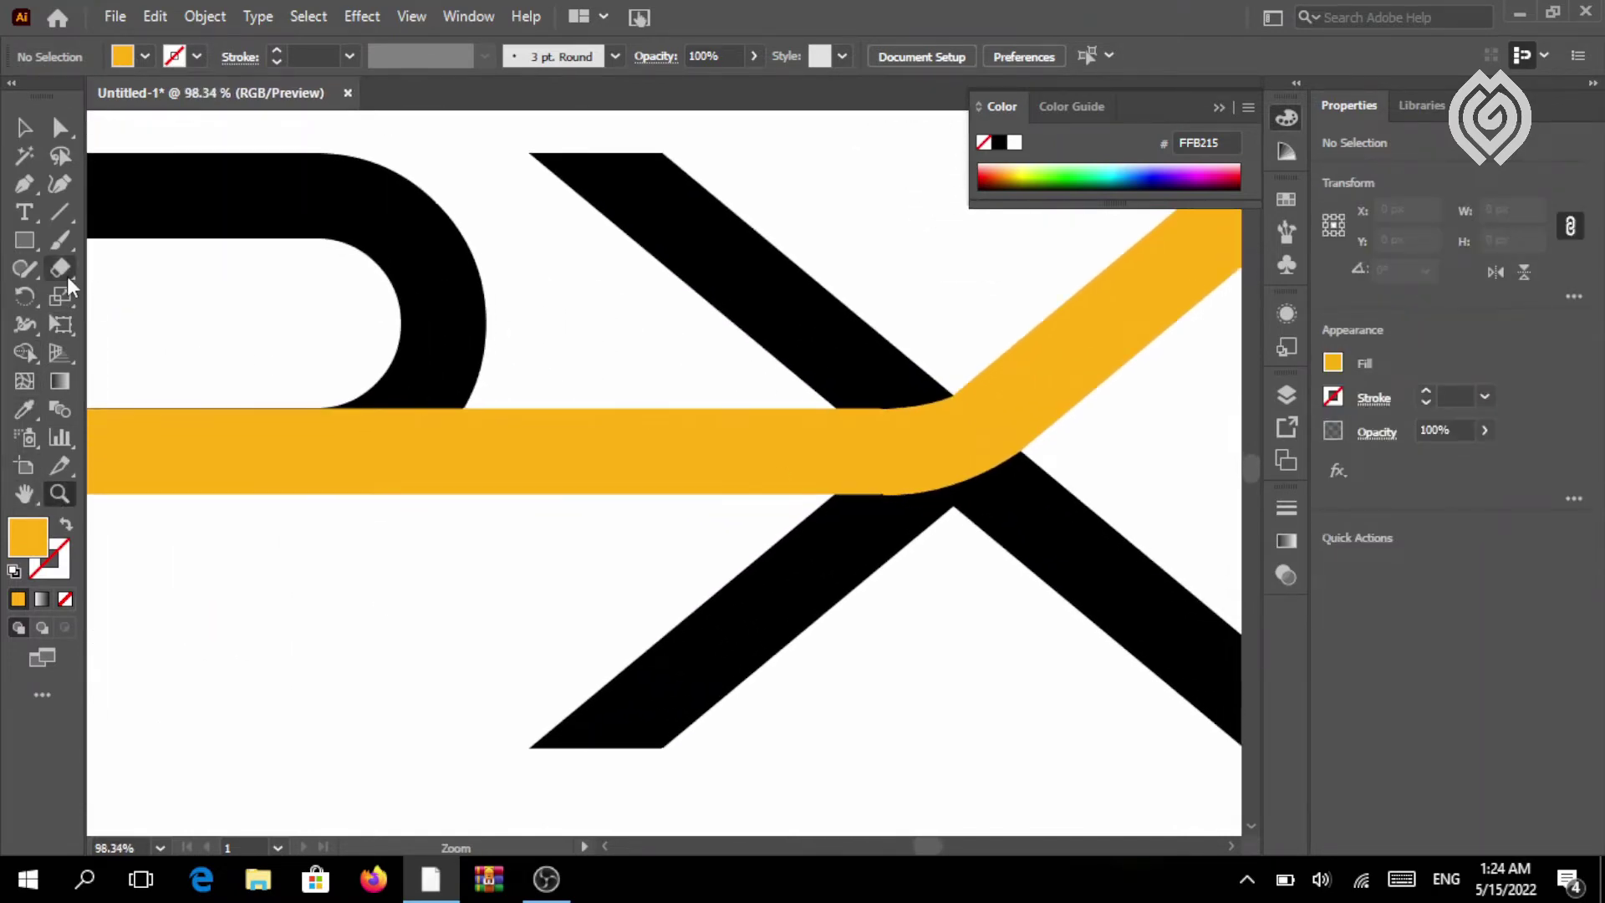
pyautogui.click(25, 184)
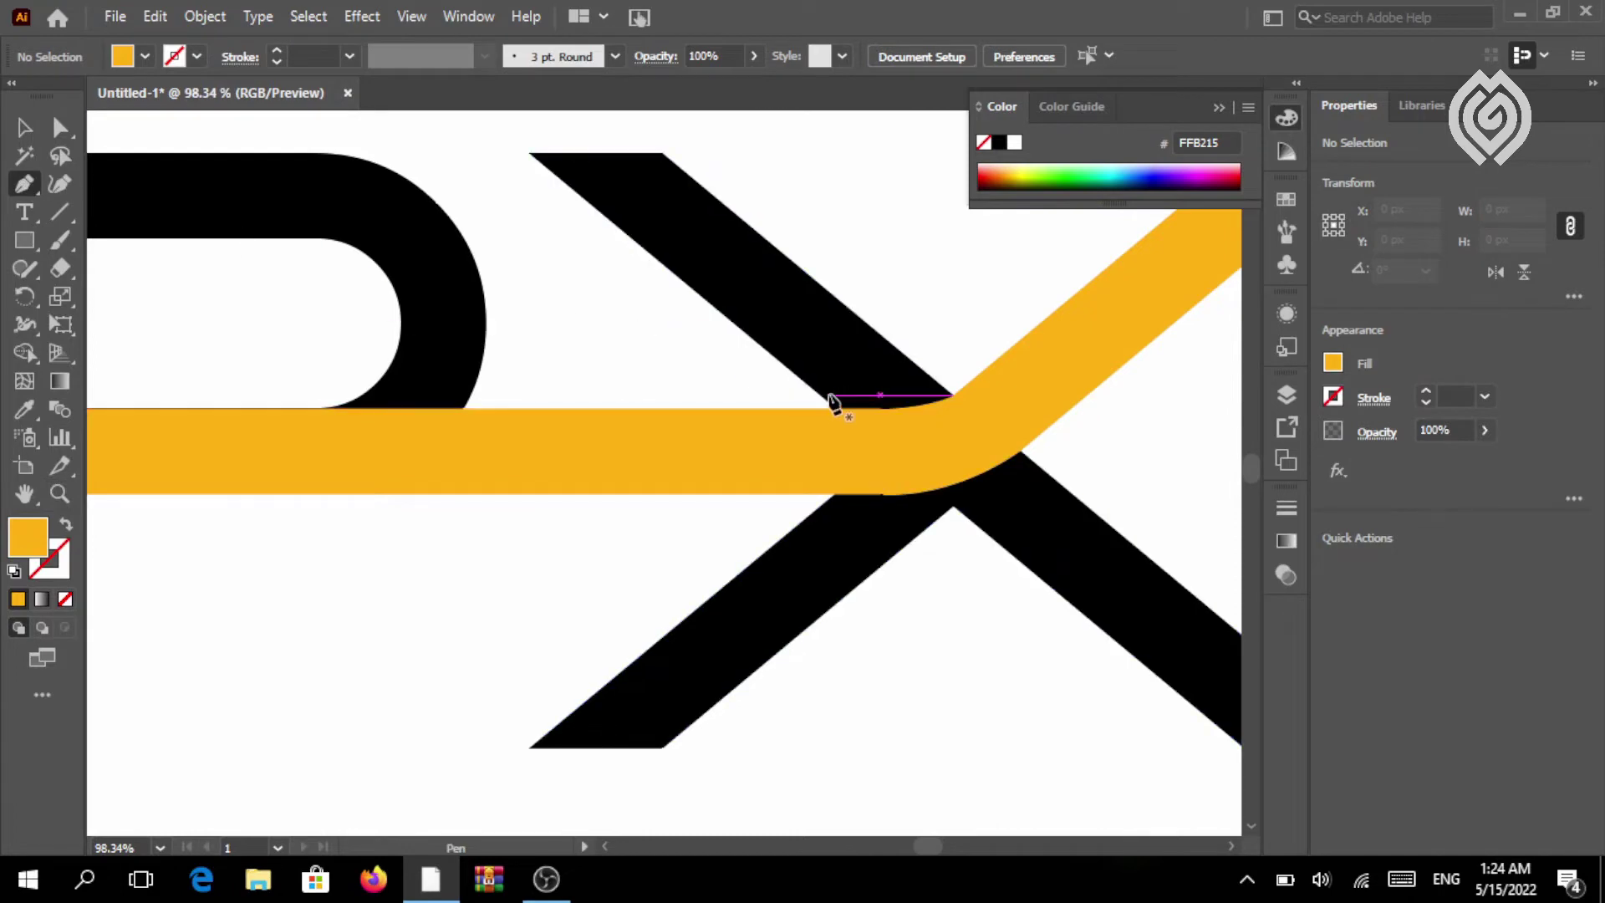
pyautogui.moveTo(825, 393); pyautogui.dragTo(953, 381)
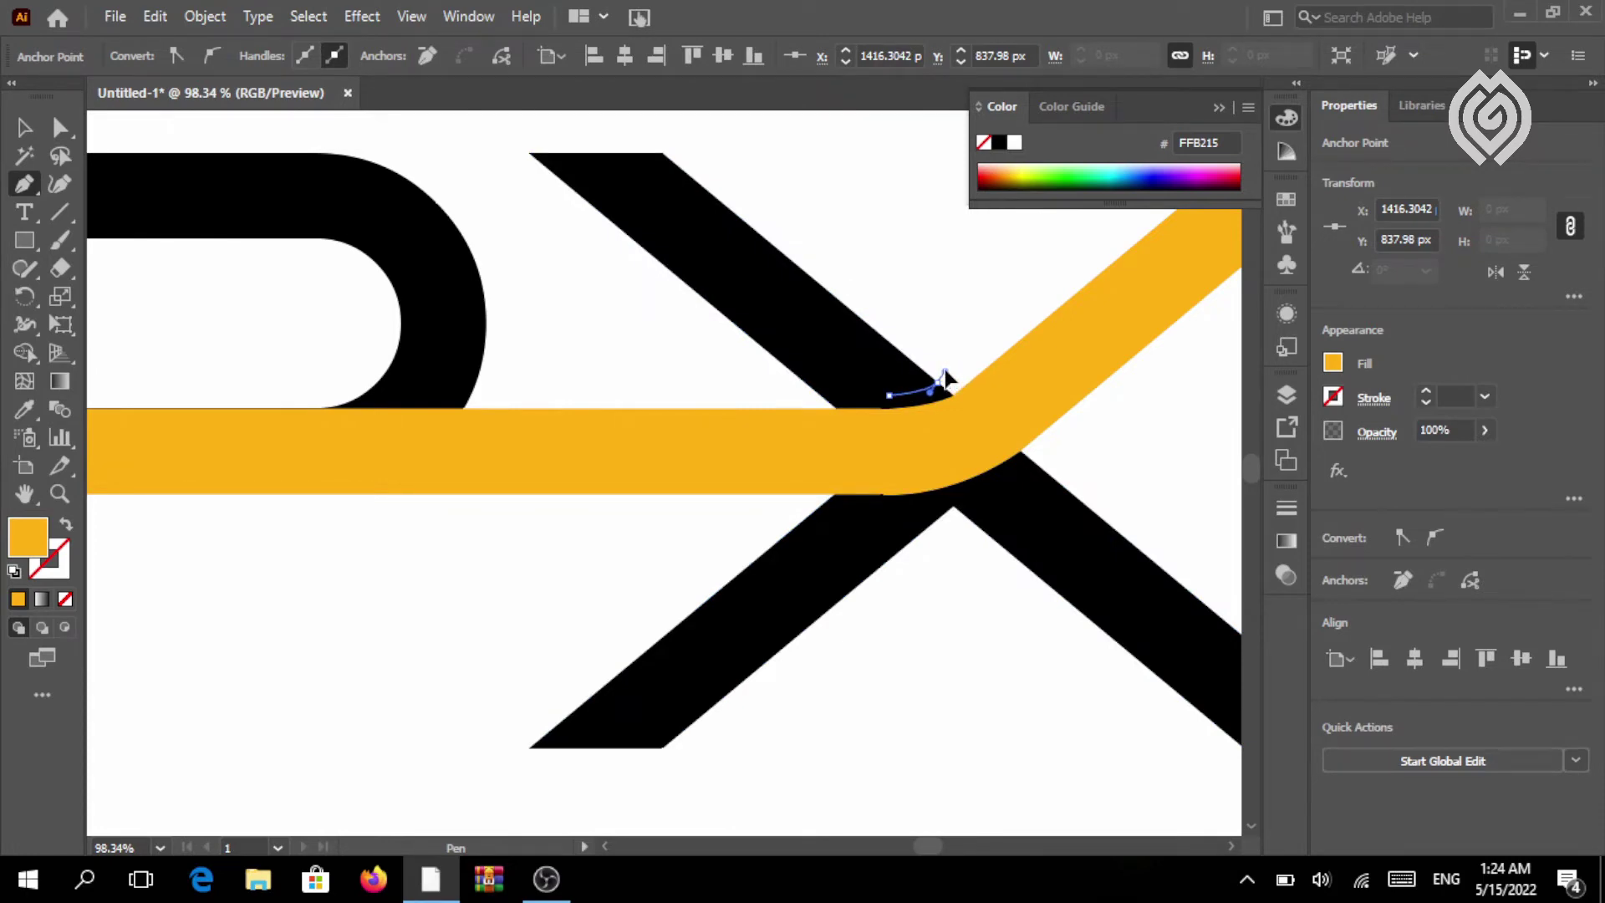
pyautogui.moveTo(942, 372); pyautogui.dragTo(83, 531)
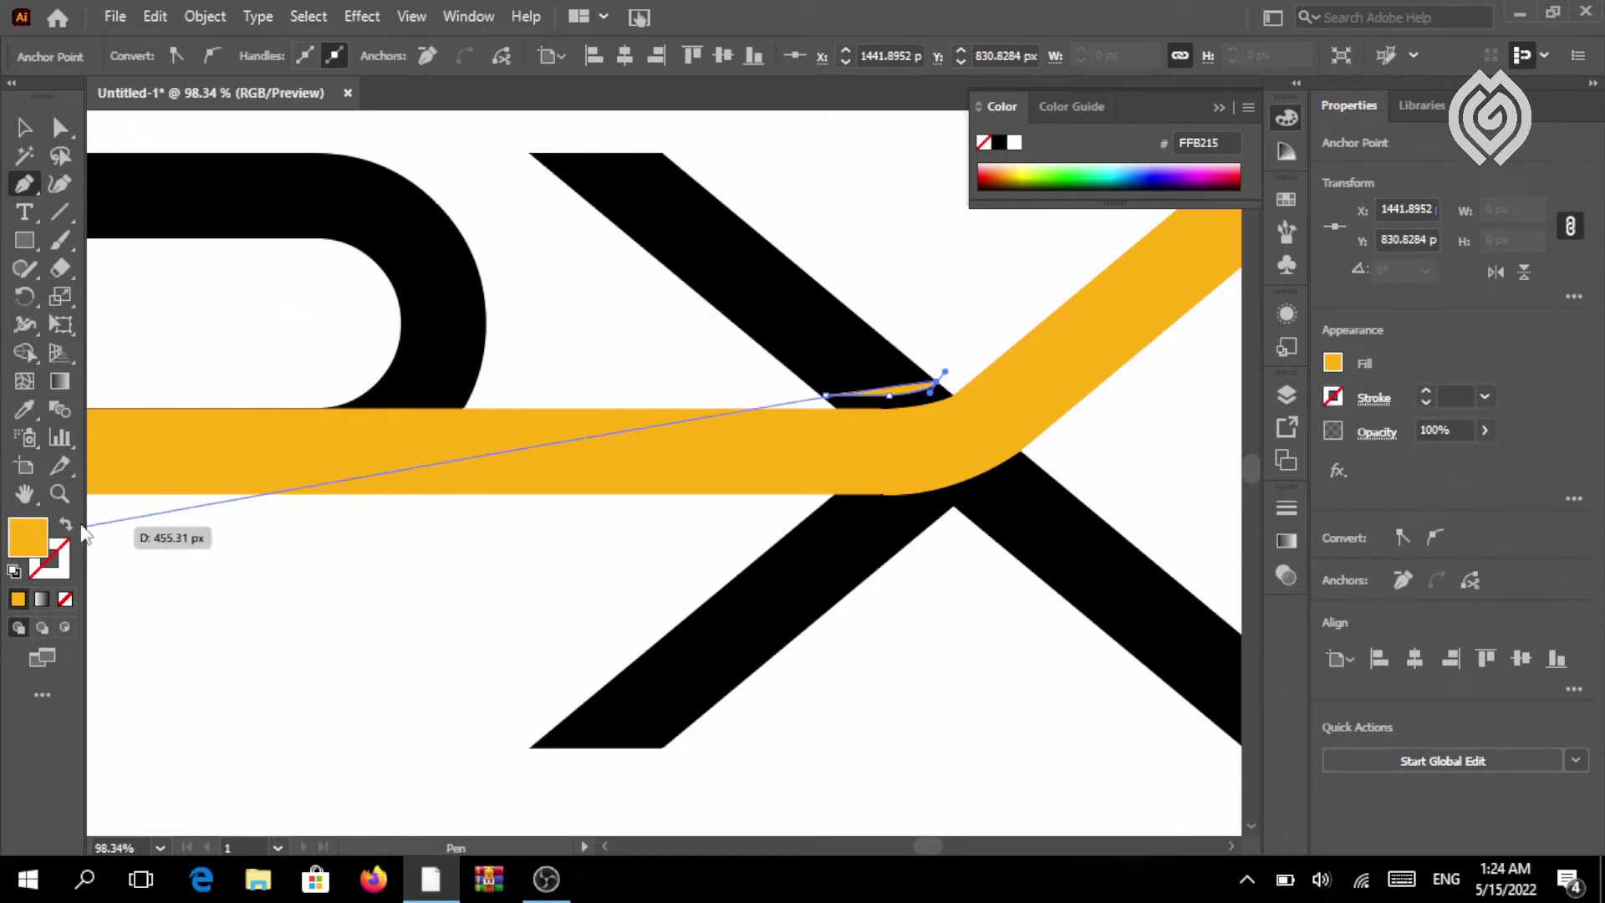
pyautogui.click(66, 524)
pyautogui.click(24, 127)
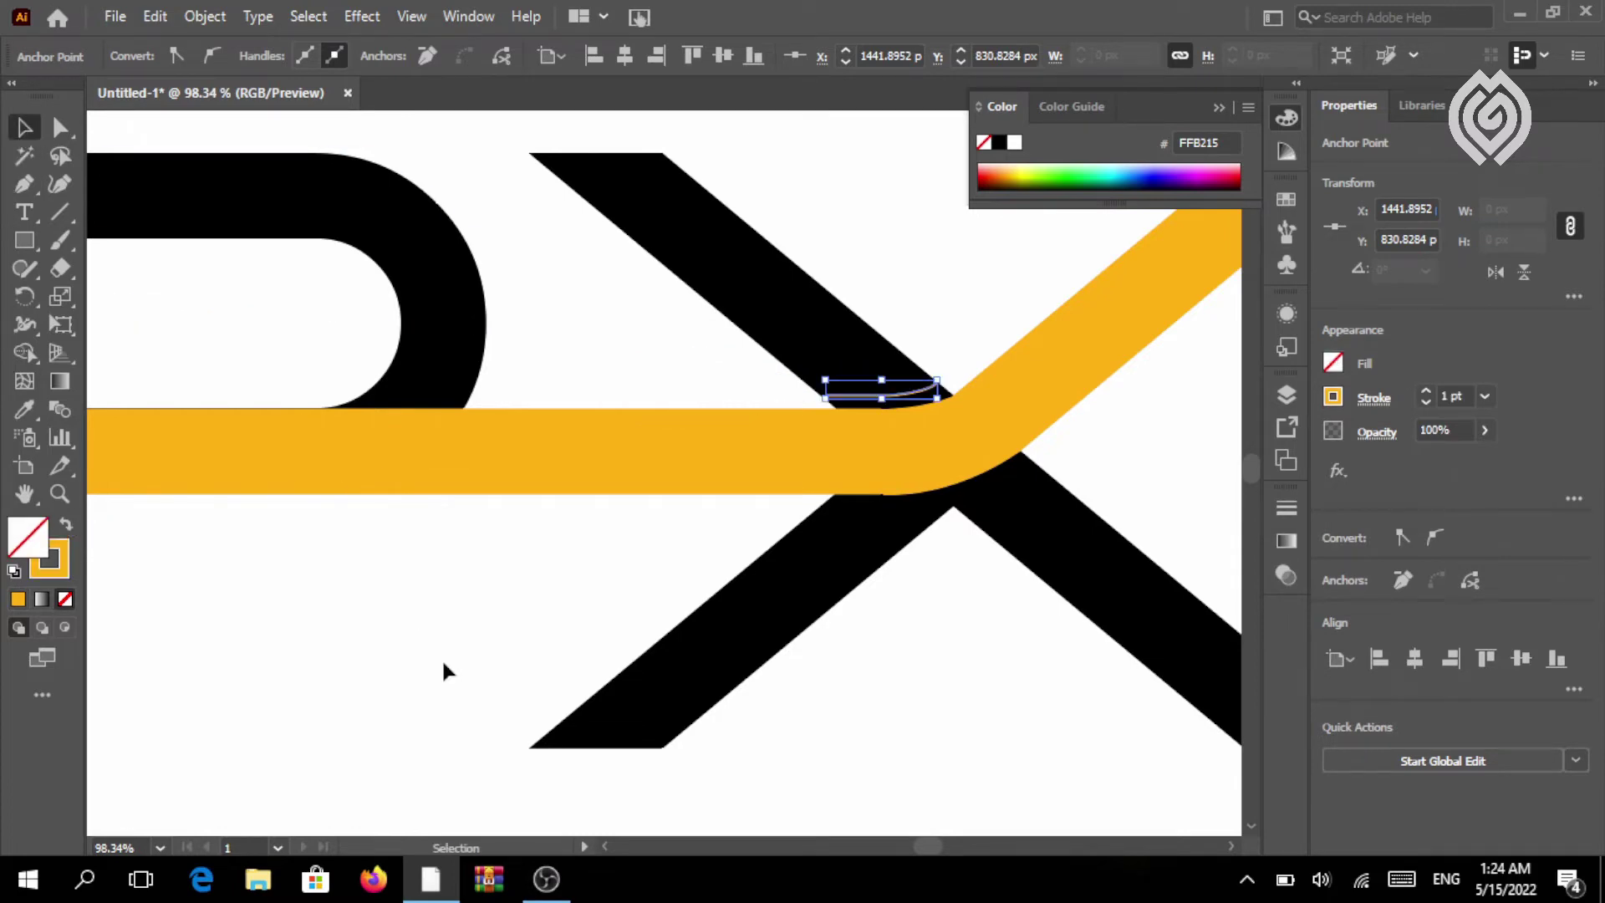
pyautogui.click(442, 631)
# Draw a curved Pen path just below the bar's bend, from the X's lower left arm to its lower right arm
pyautogui.click(24, 184)
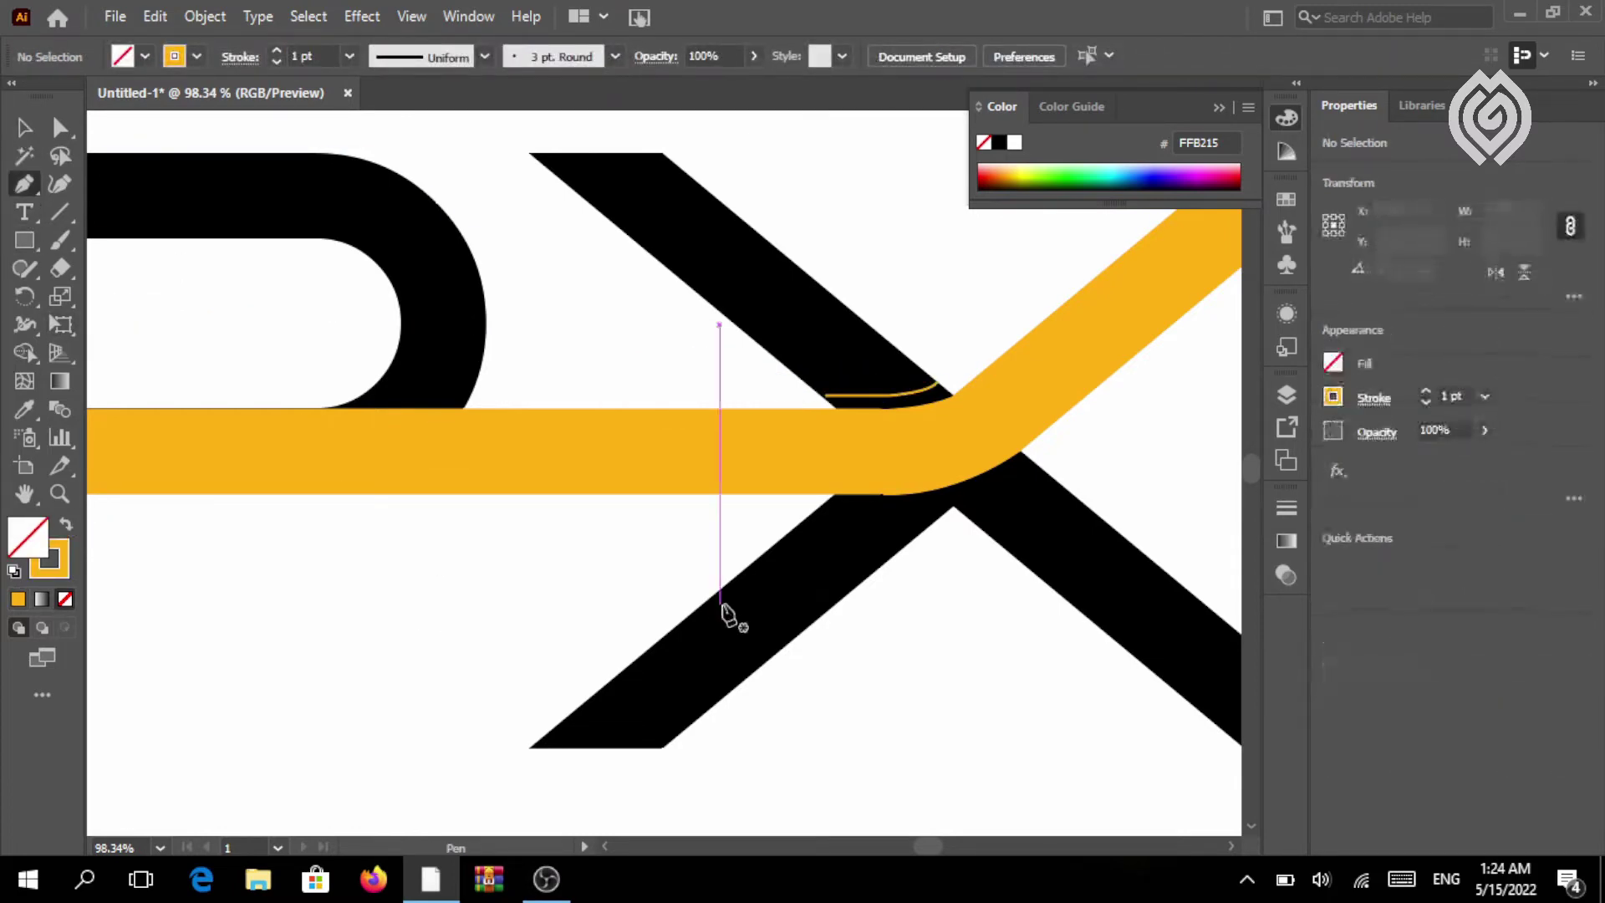
pyautogui.click(825, 506)
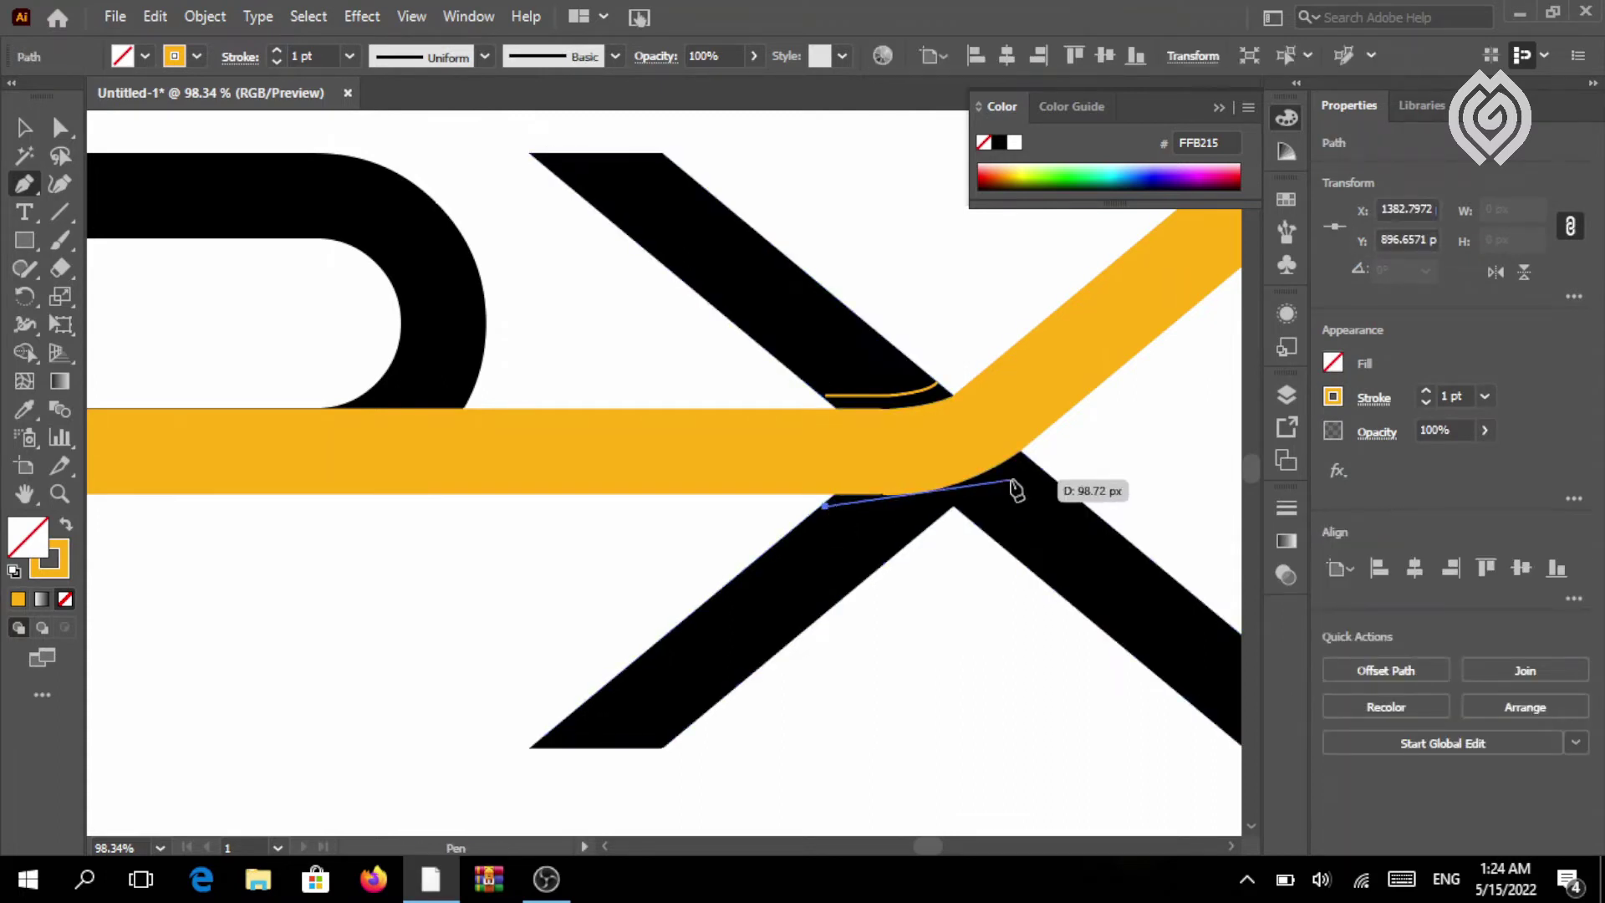
pyautogui.click(919, 510)
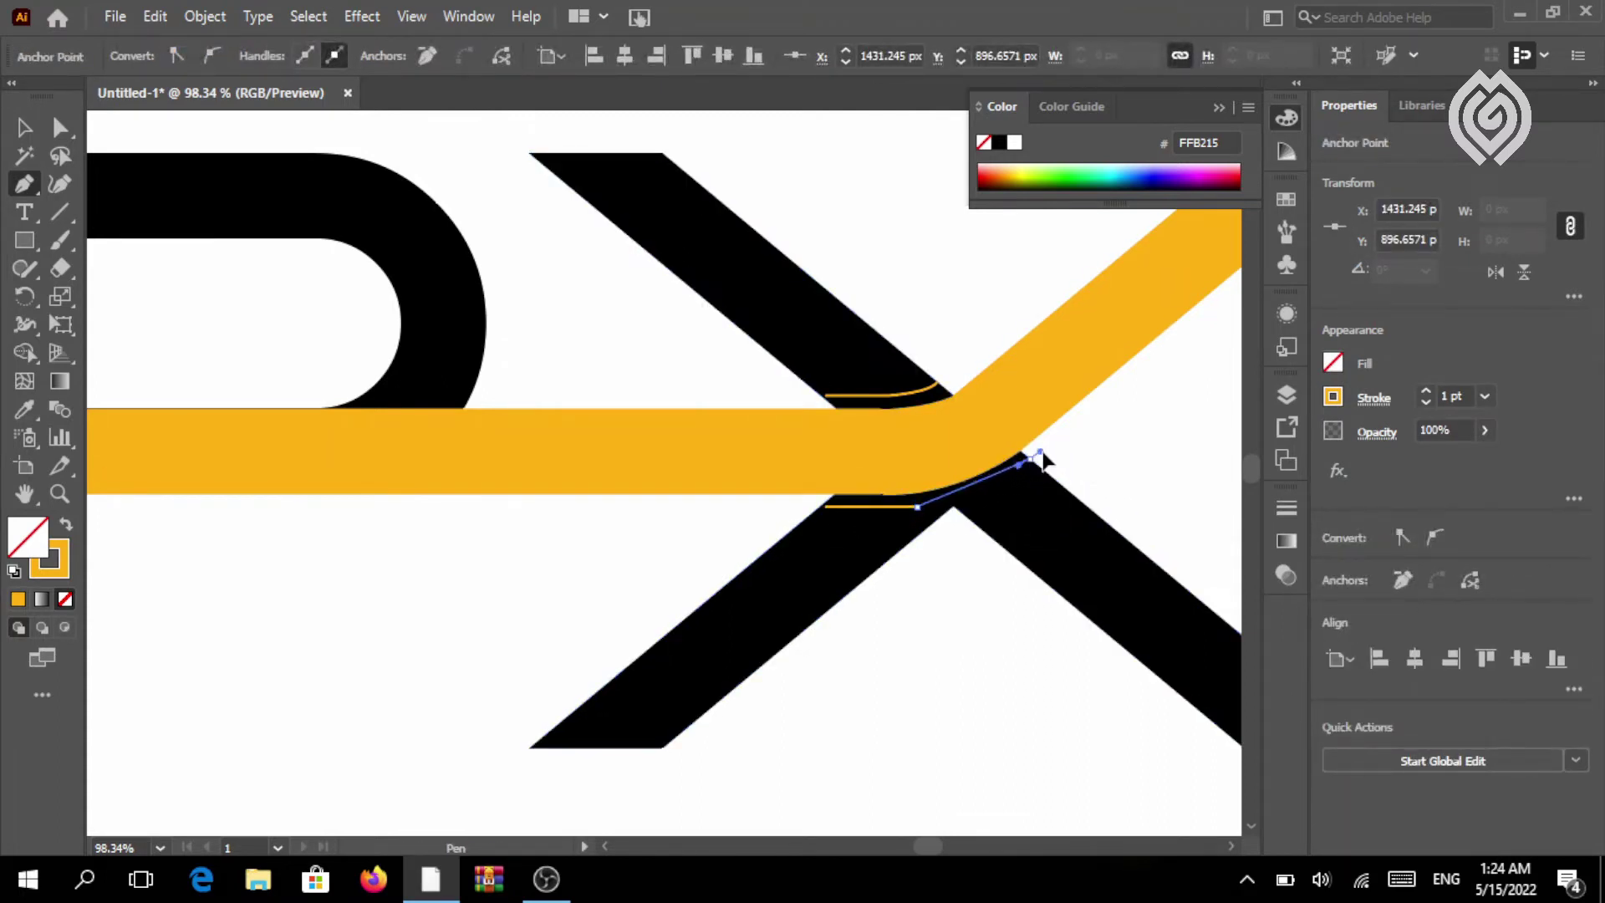
pyautogui.moveTo(1040, 458); pyautogui.dragTo(1085, 416)
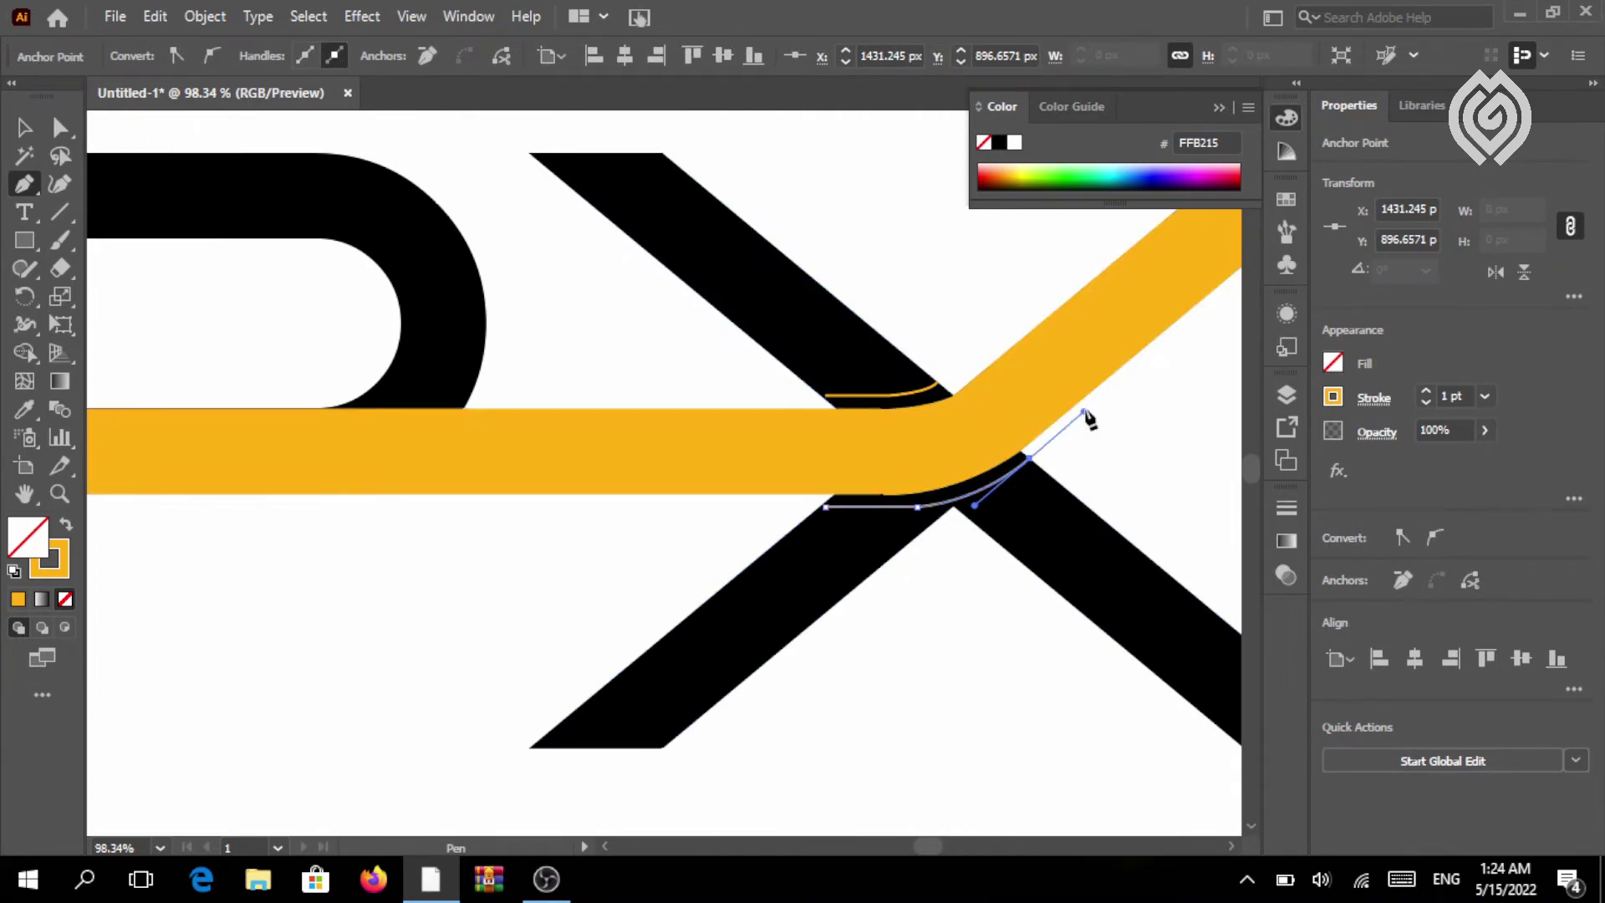
pyautogui.click(25, 127)
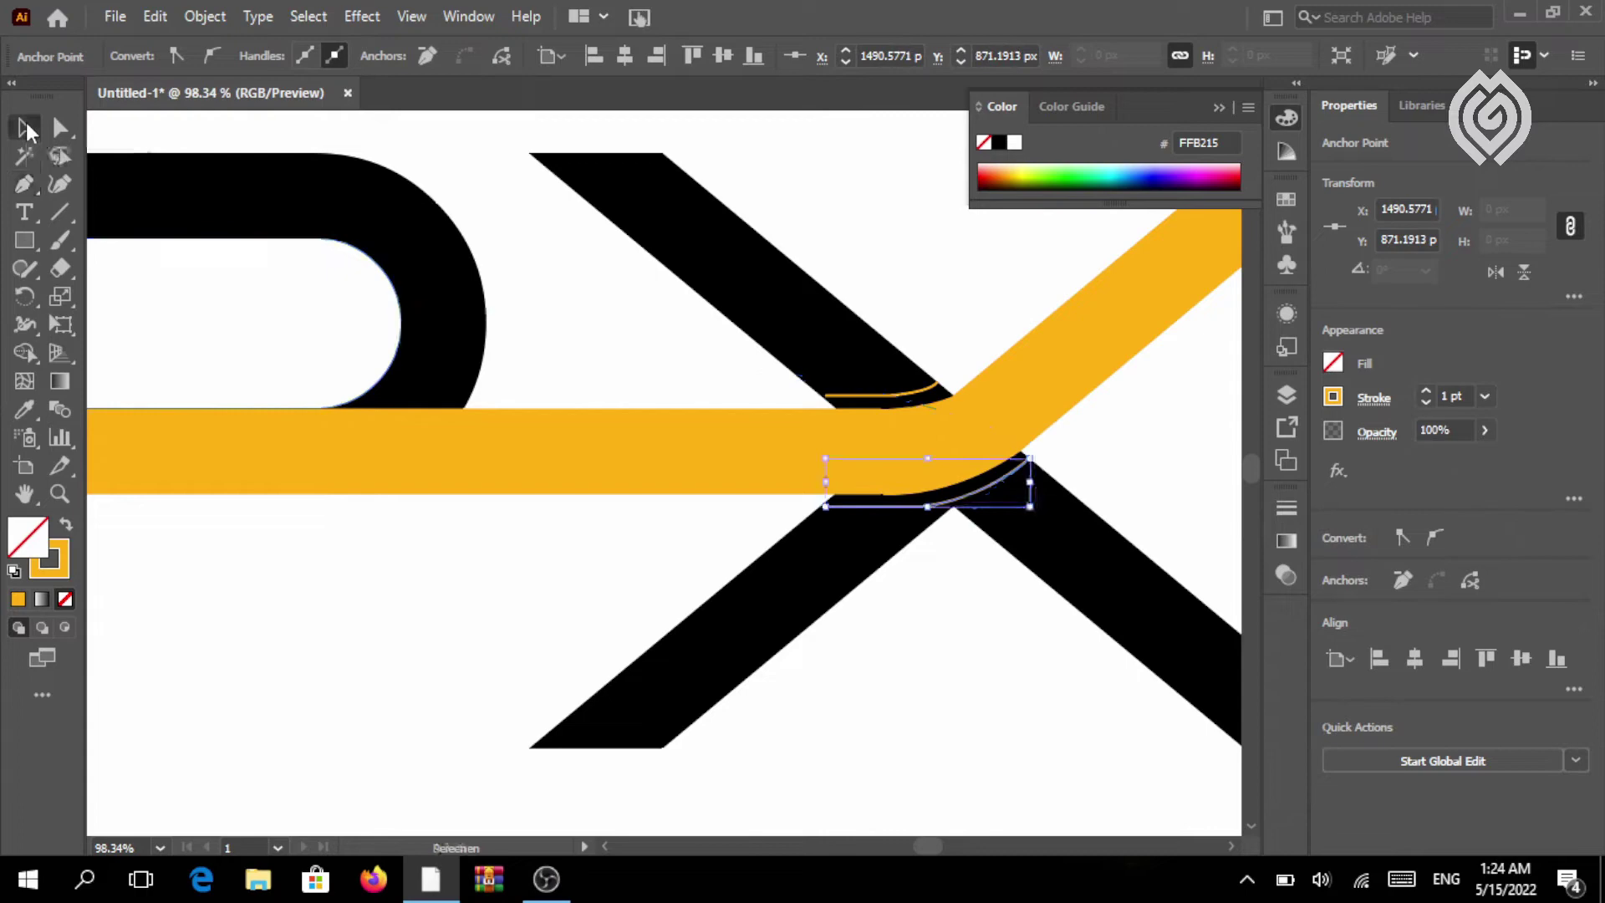
pyautogui.click(325, 609)
# Draw a curved Pen path across the P's bowl from its inner lower edge up to its outer right edge
pyautogui.click(26, 494)
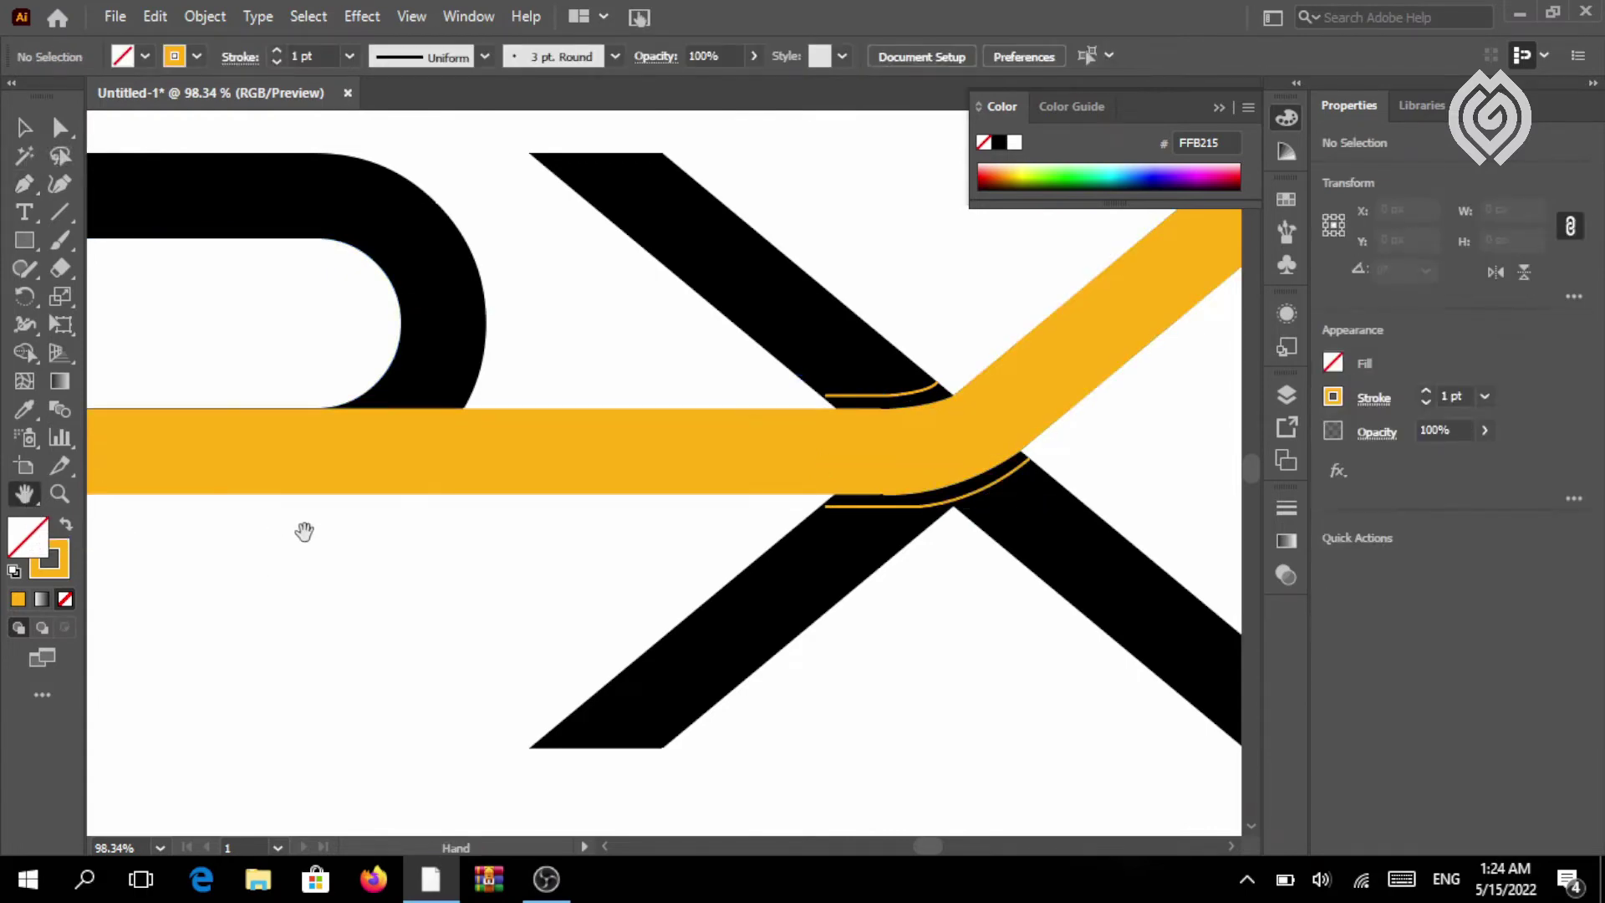
pyautogui.moveTo(305, 530); pyautogui.dragTo(663, 512)
pyautogui.moveTo(344, 501); pyautogui.dragTo(596, 532)
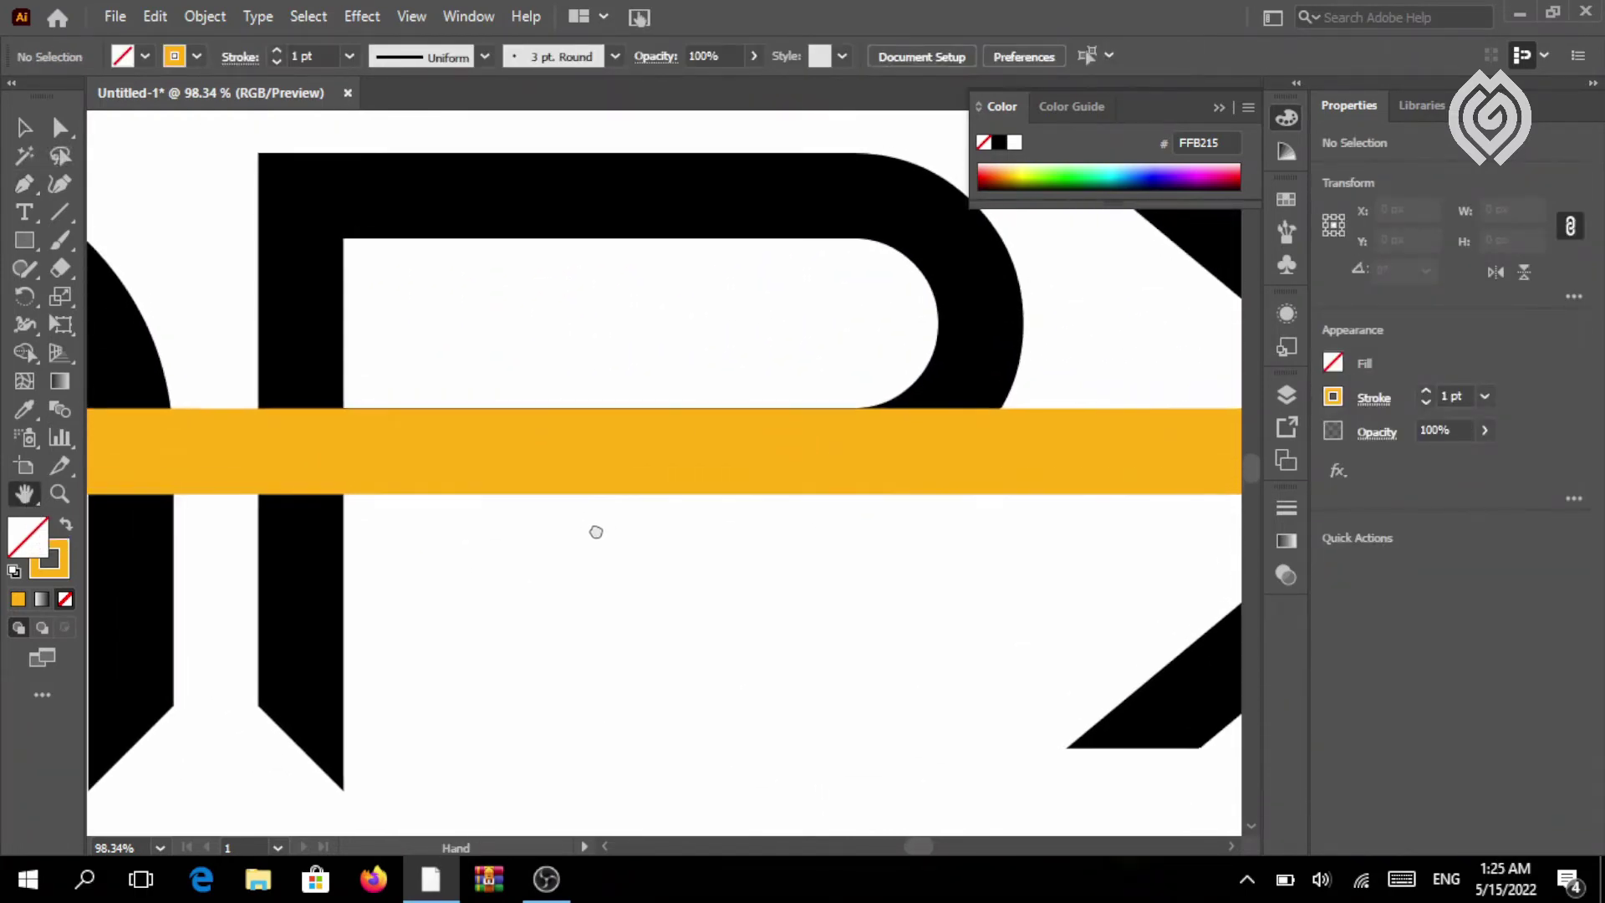
pyautogui.click(853, 408)
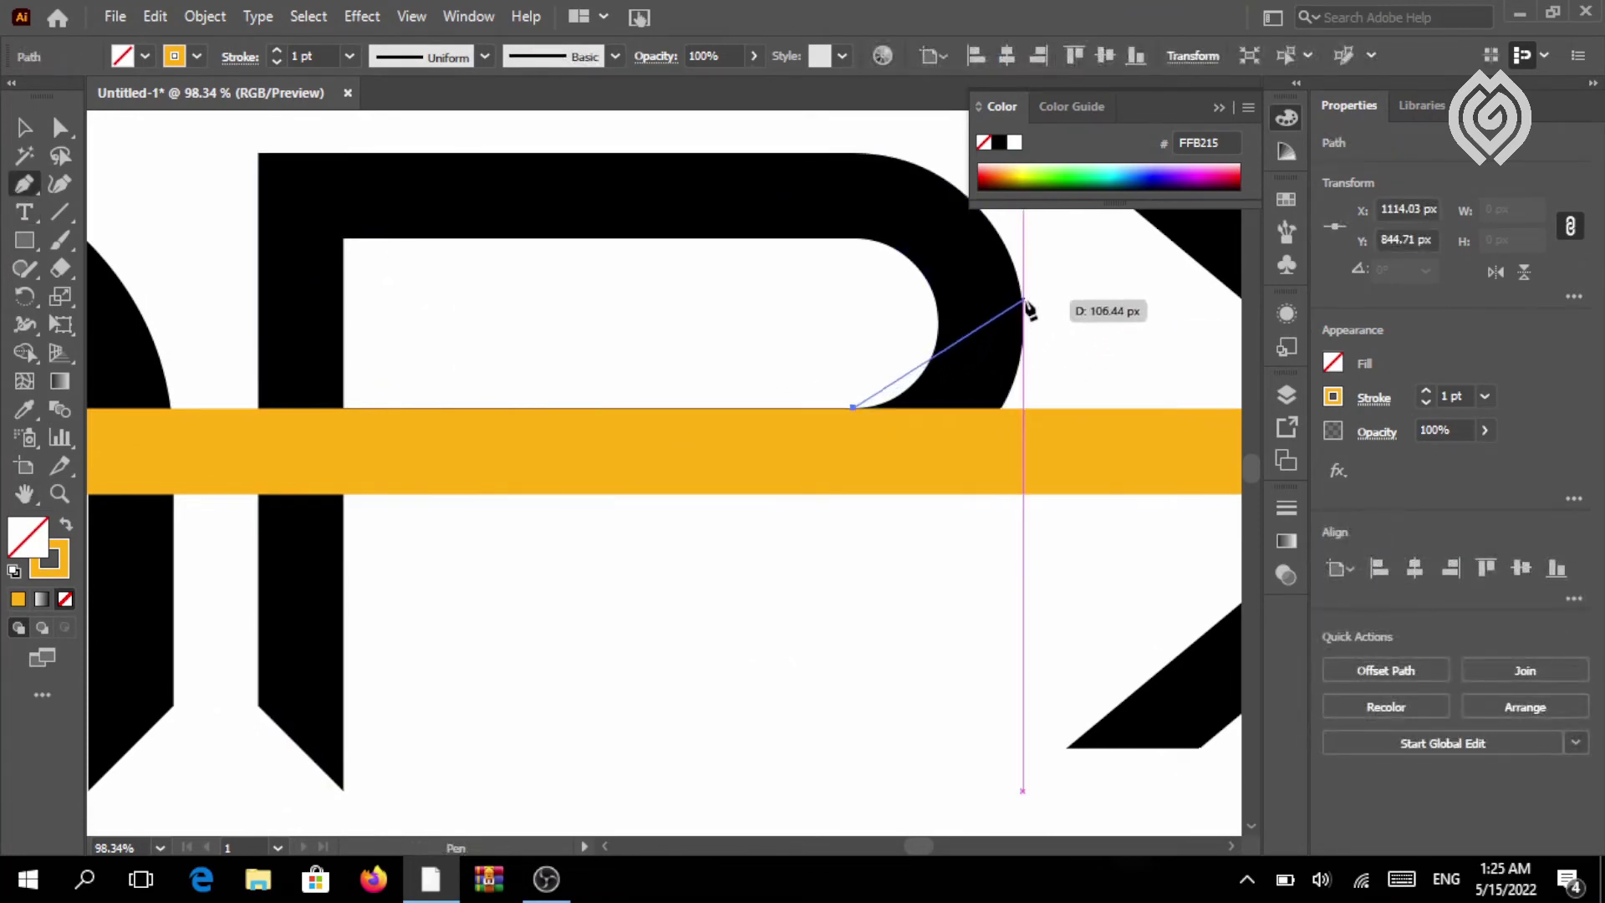
pyautogui.moveTo(1023, 304); pyautogui.dragTo(1035, 210)
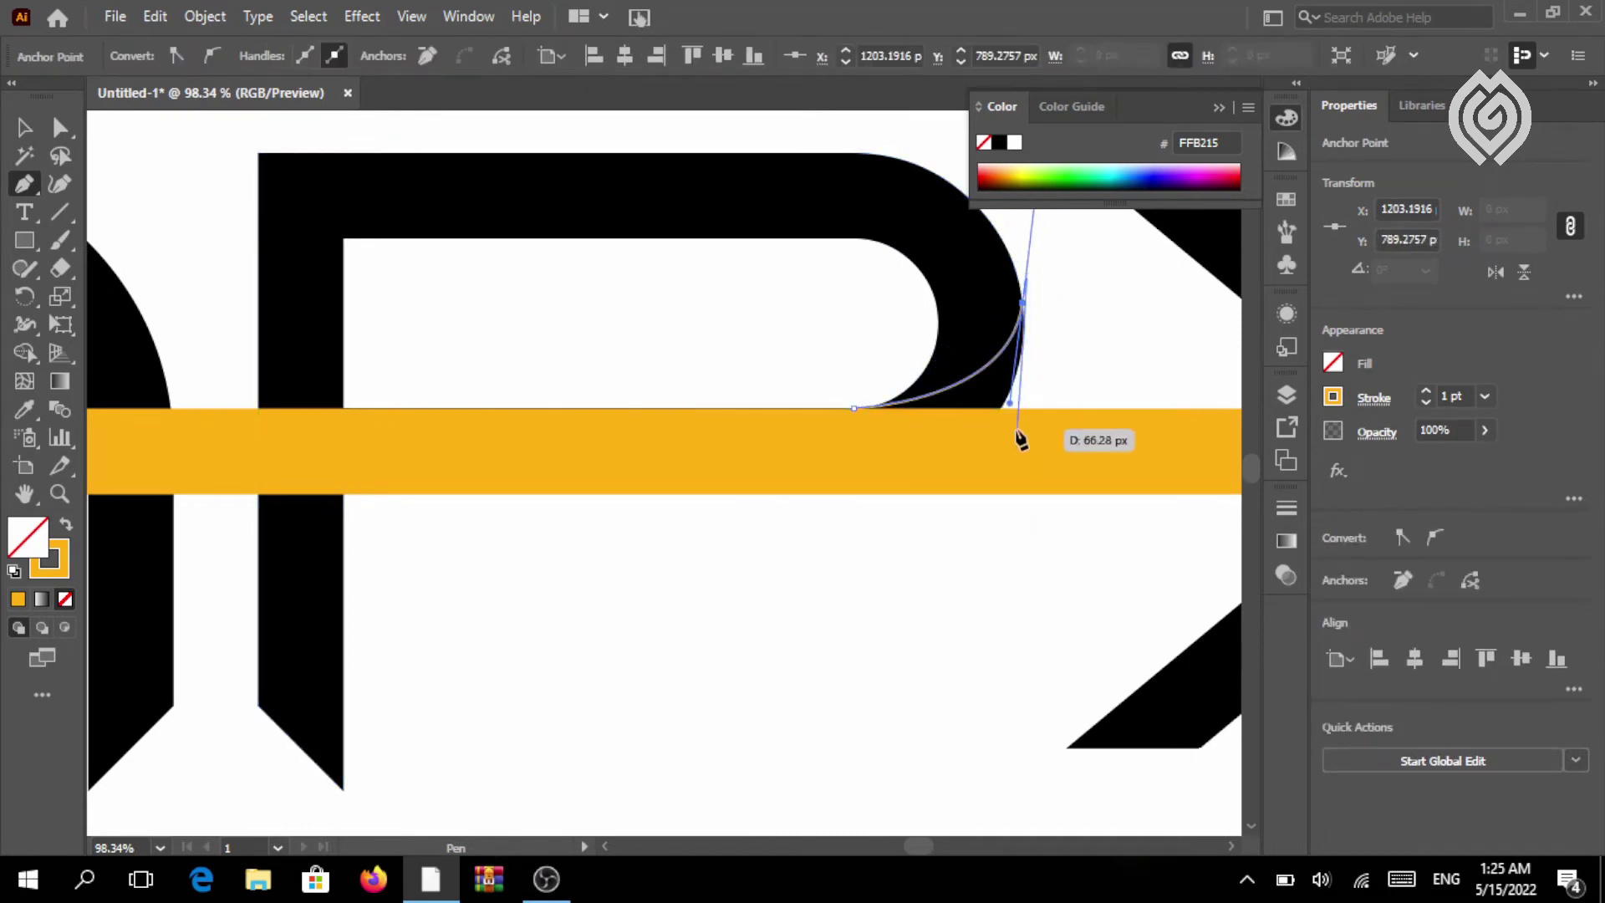
pyautogui.click(1024, 302)
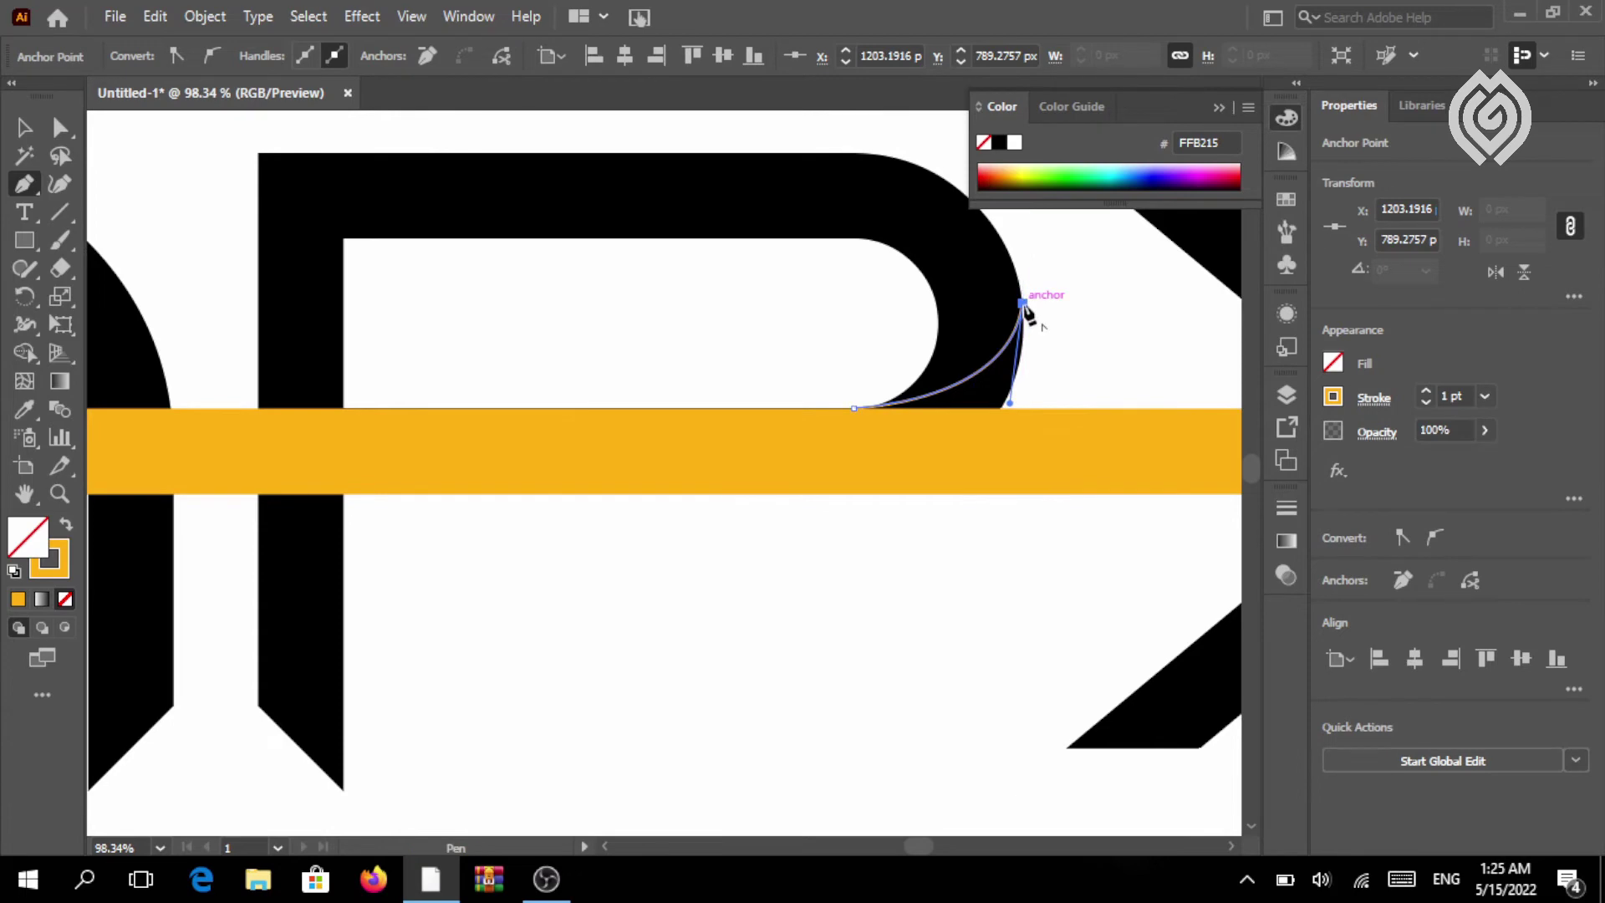
pyautogui.click(23, 129)
pyautogui.click(495, 623)
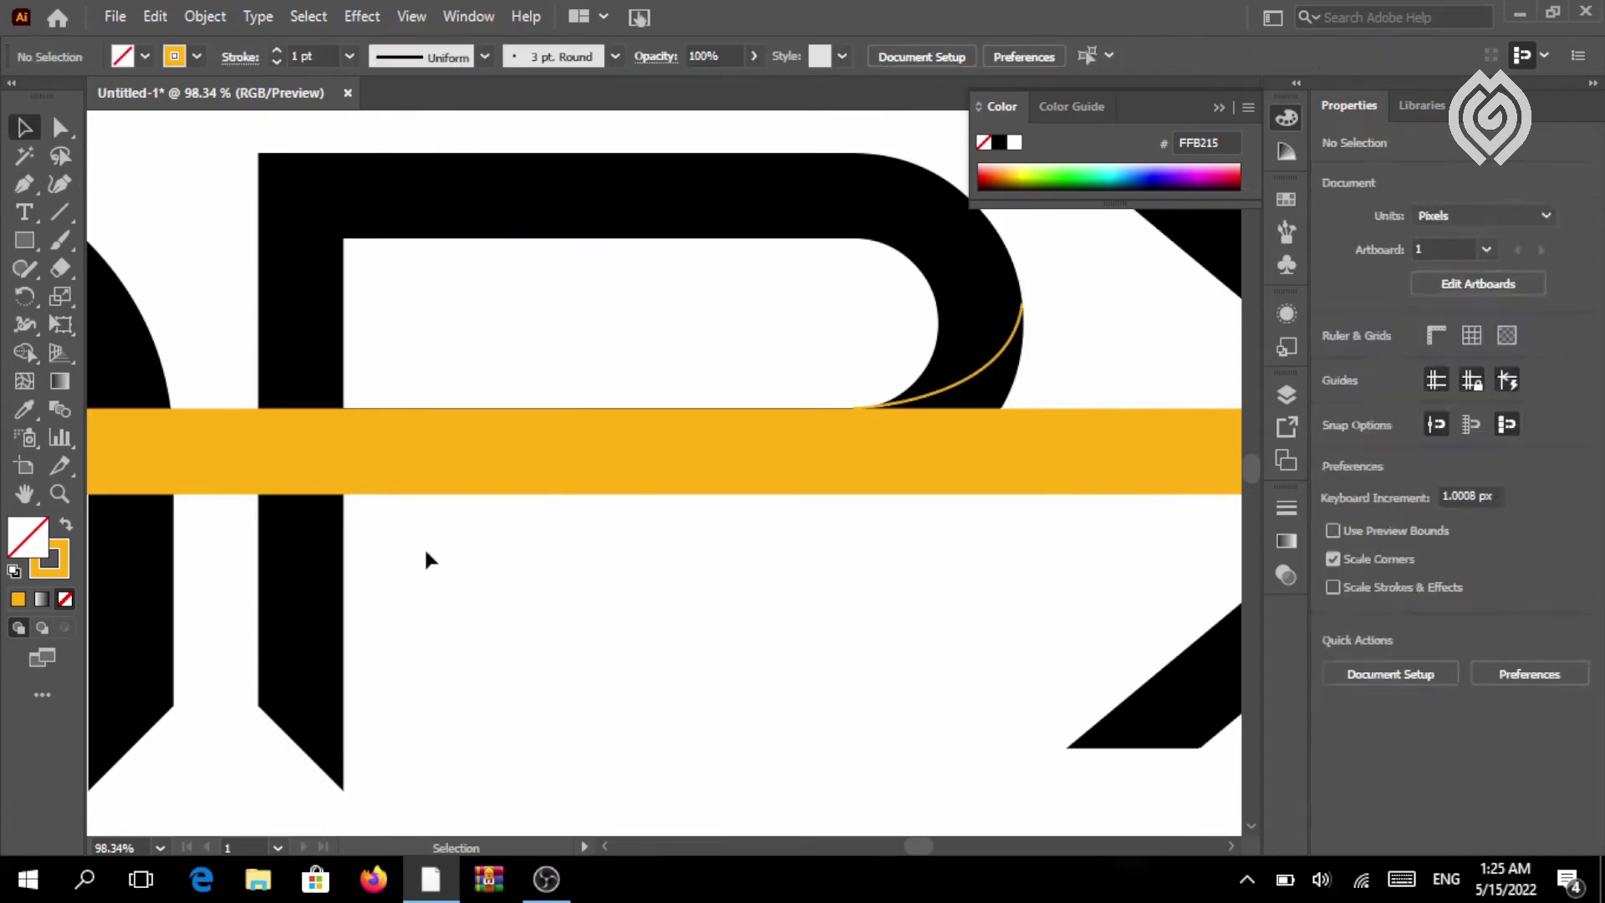
# Draw a straight horizontal Pen line just above the bar across the A's right leg and the P's stem
pyautogui.click(24, 493)
pyautogui.moveTo(371, 517); pyautogui.dragTo(611, 507)
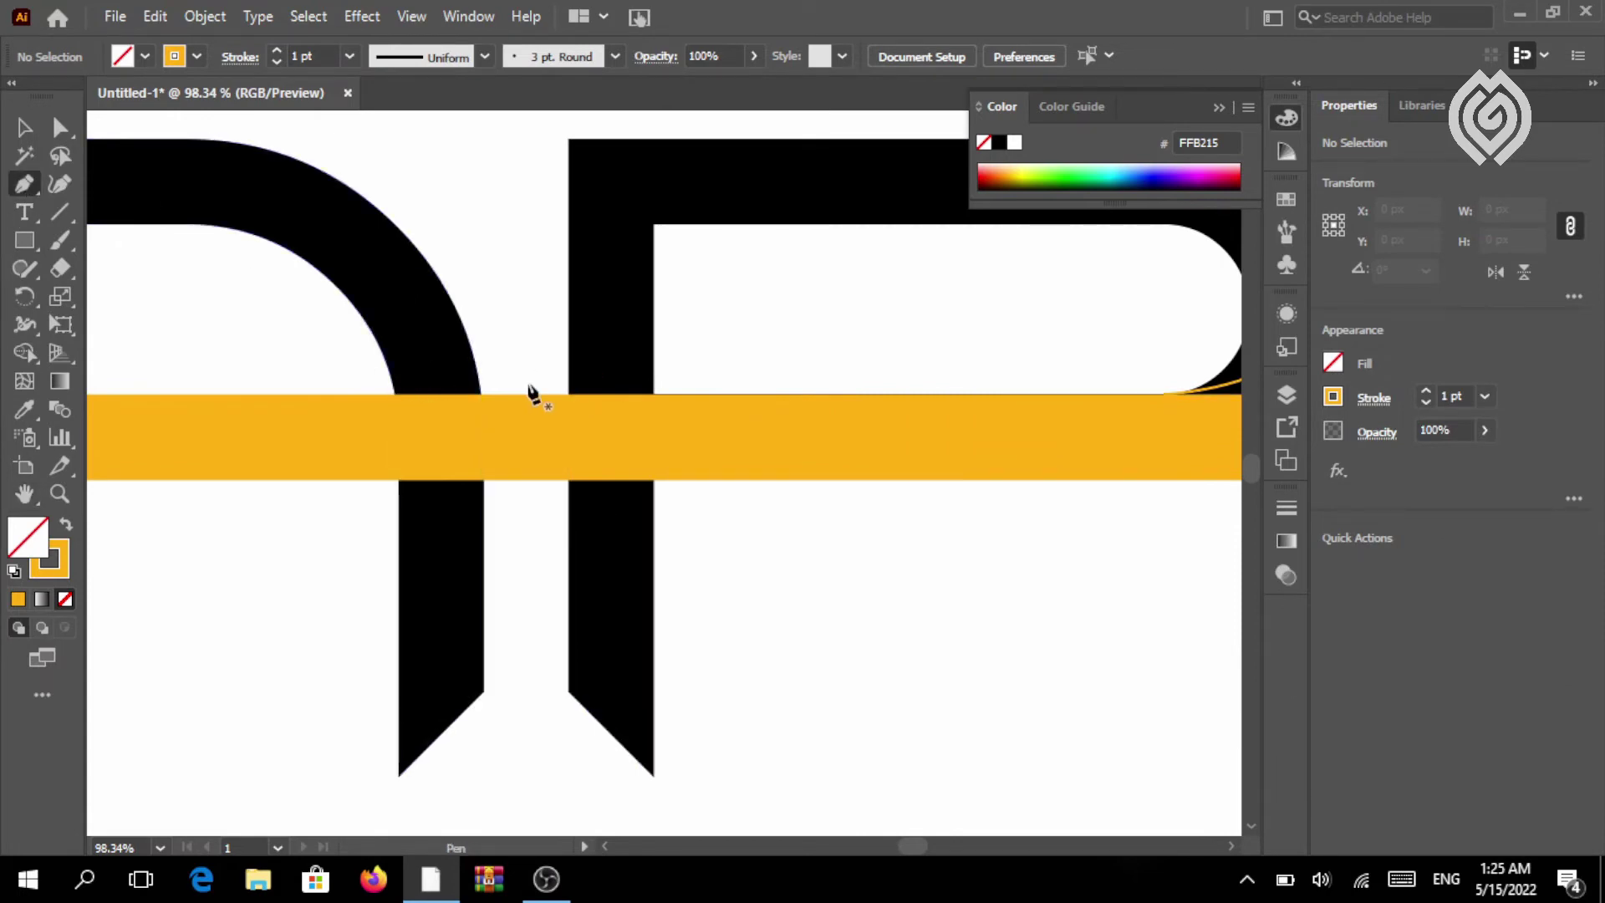
pyautogui.click(391, 380)
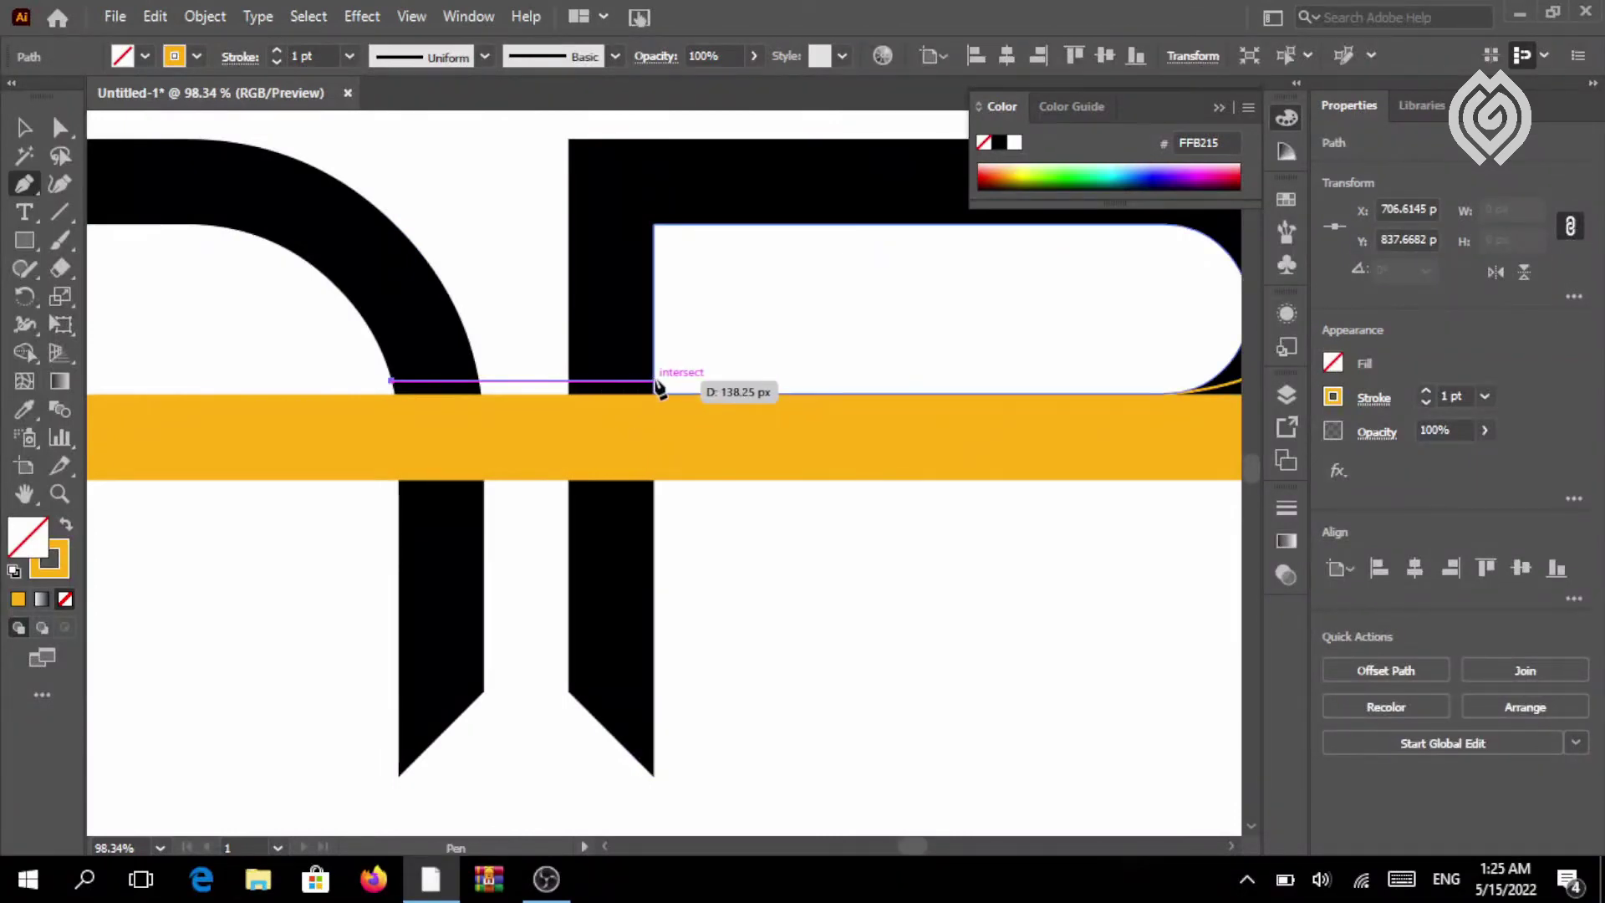
pyautogui.moveTo(654, 380); pyautogui.dragTo(355, 235)
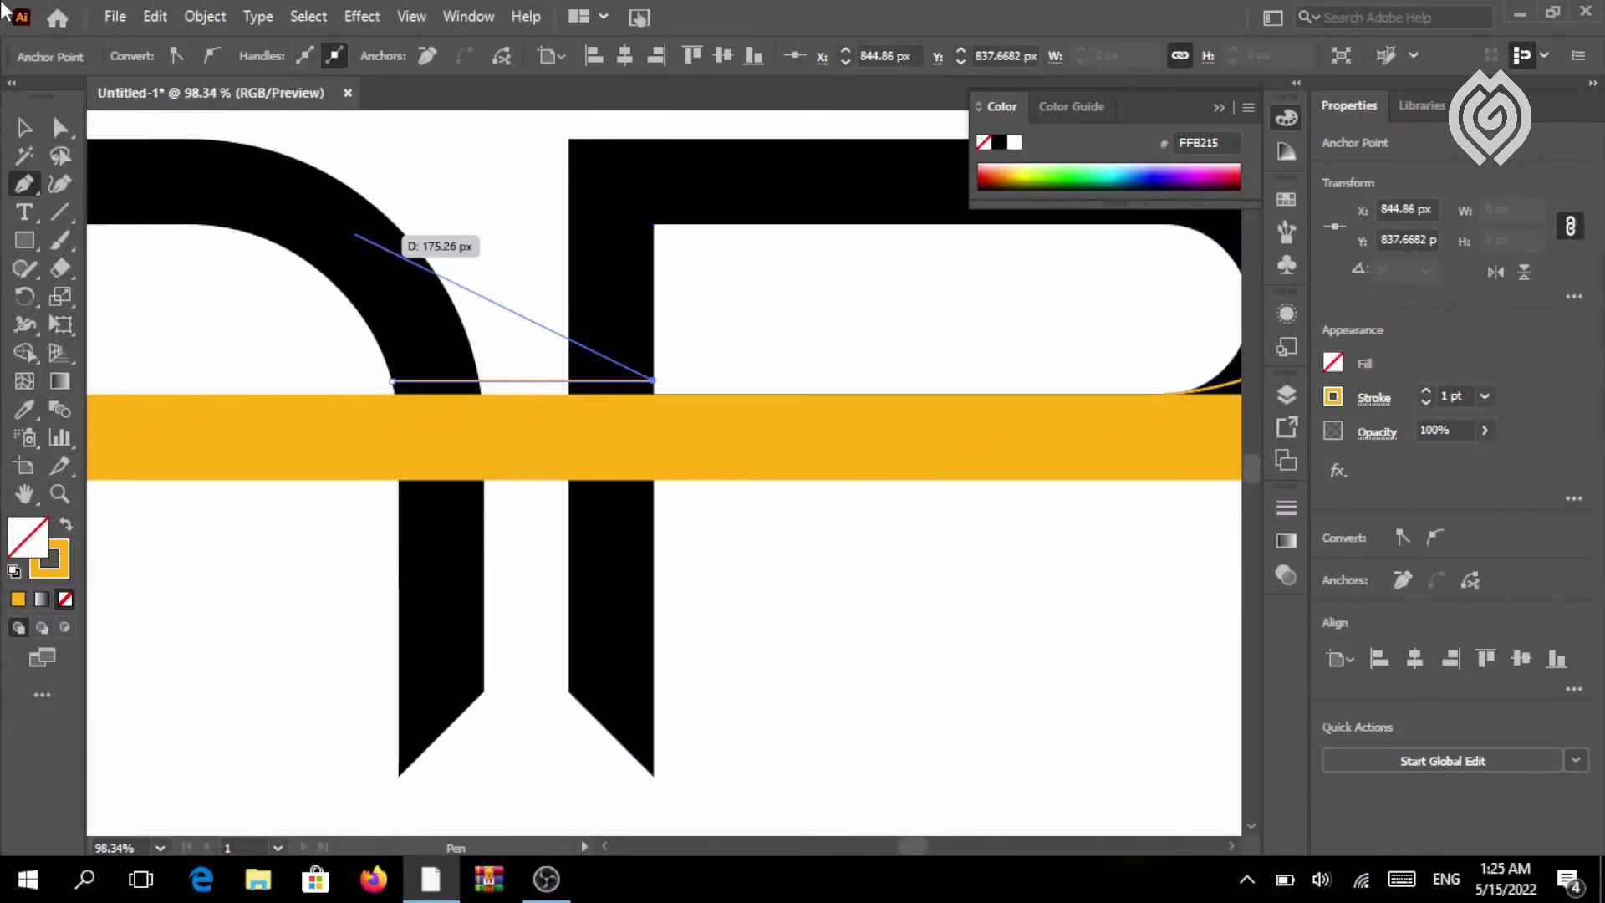
pyautogui.click(25, 183)
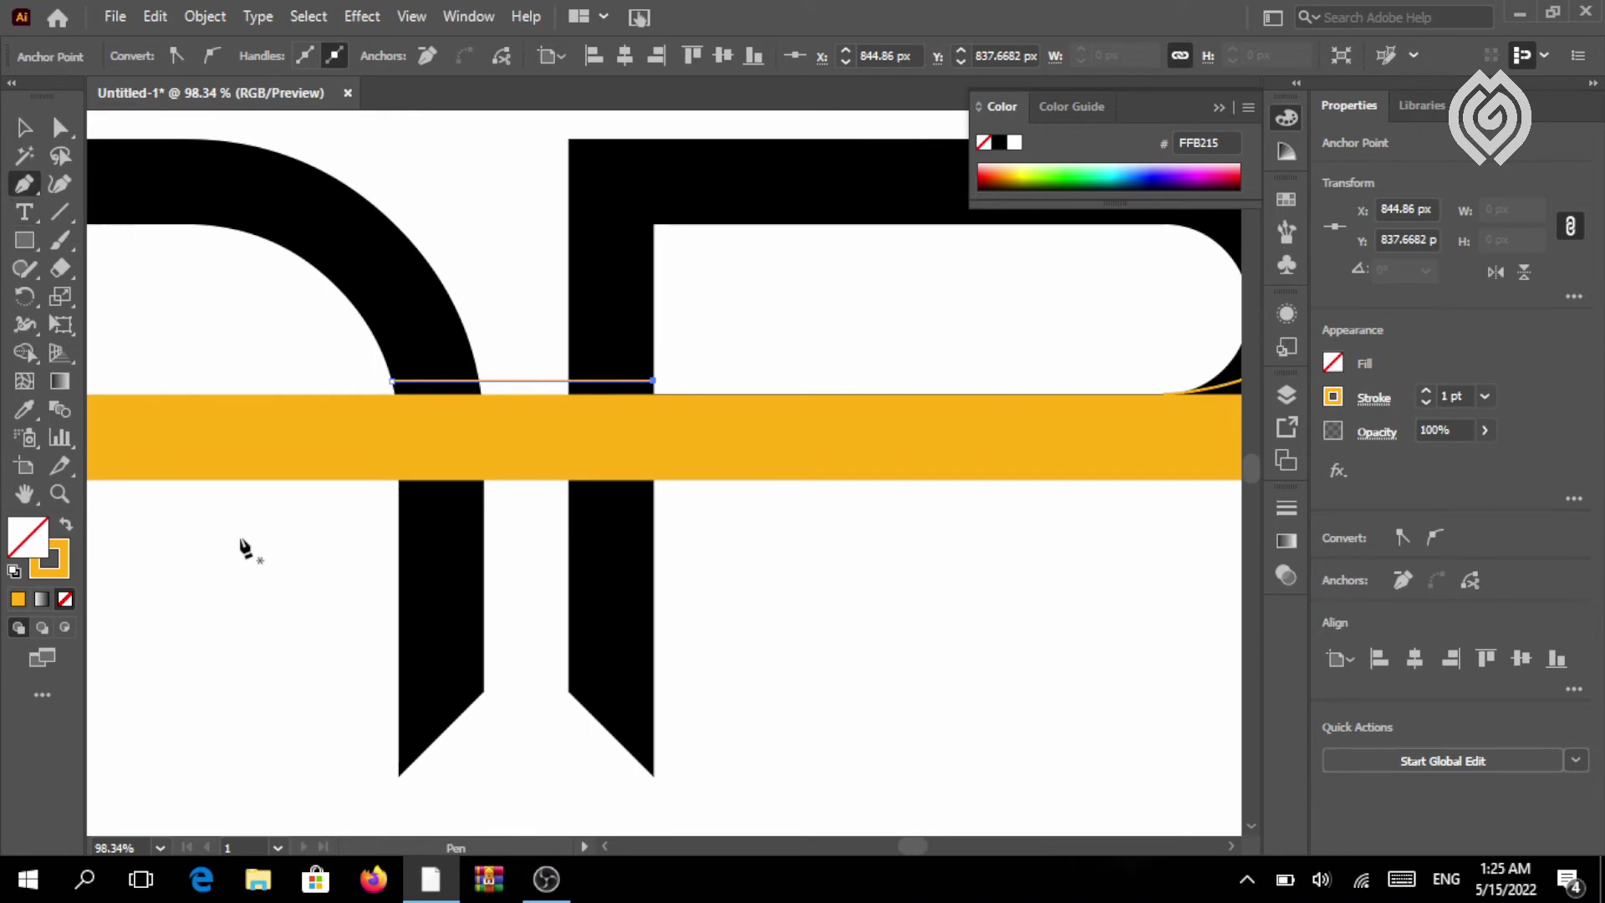
pyautogui.click(24, 127)
pyautogui.click(118, 279)
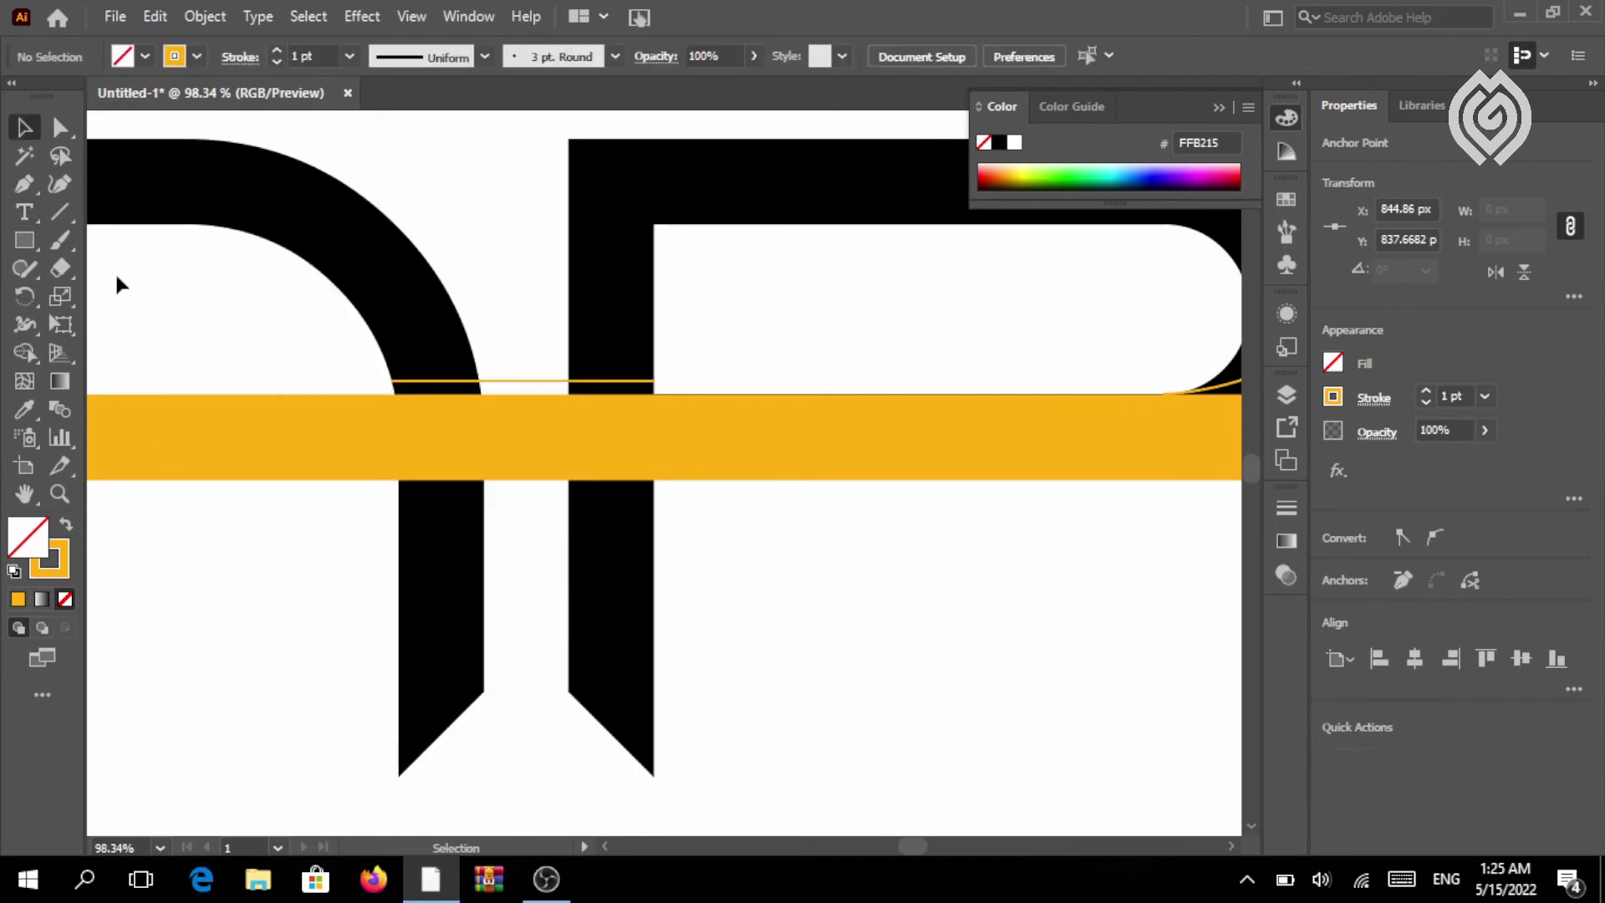
# Draw a straight horizontal Pen line just below the bar across the A's right leg and the P's stem
pyautogui.click(24, 183)
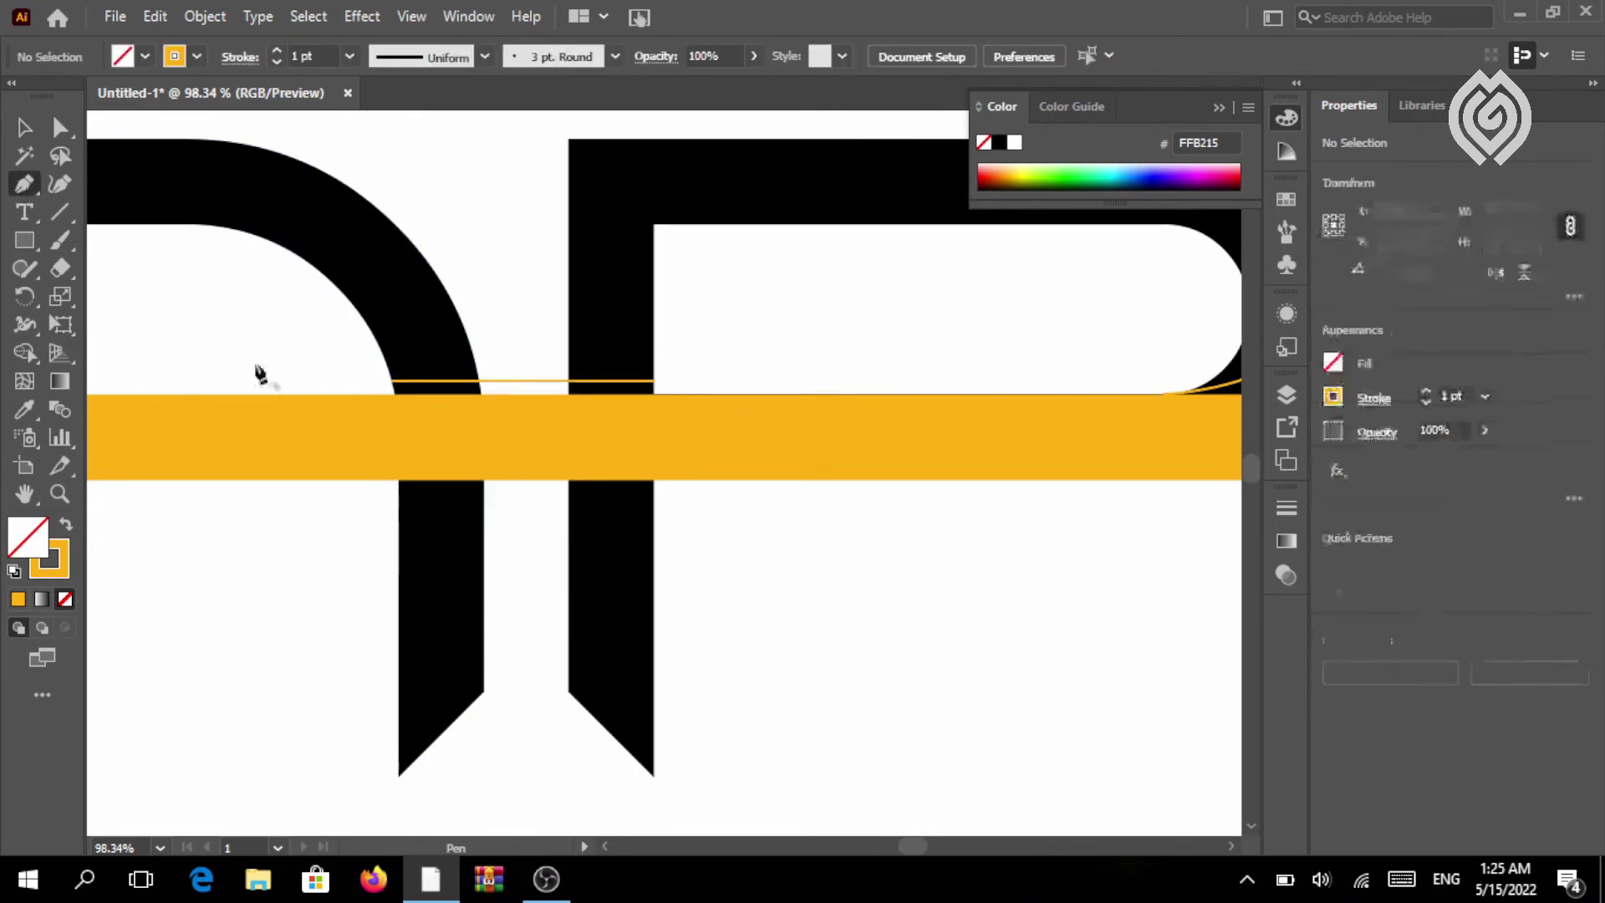
pyautogui.click(399, 495)
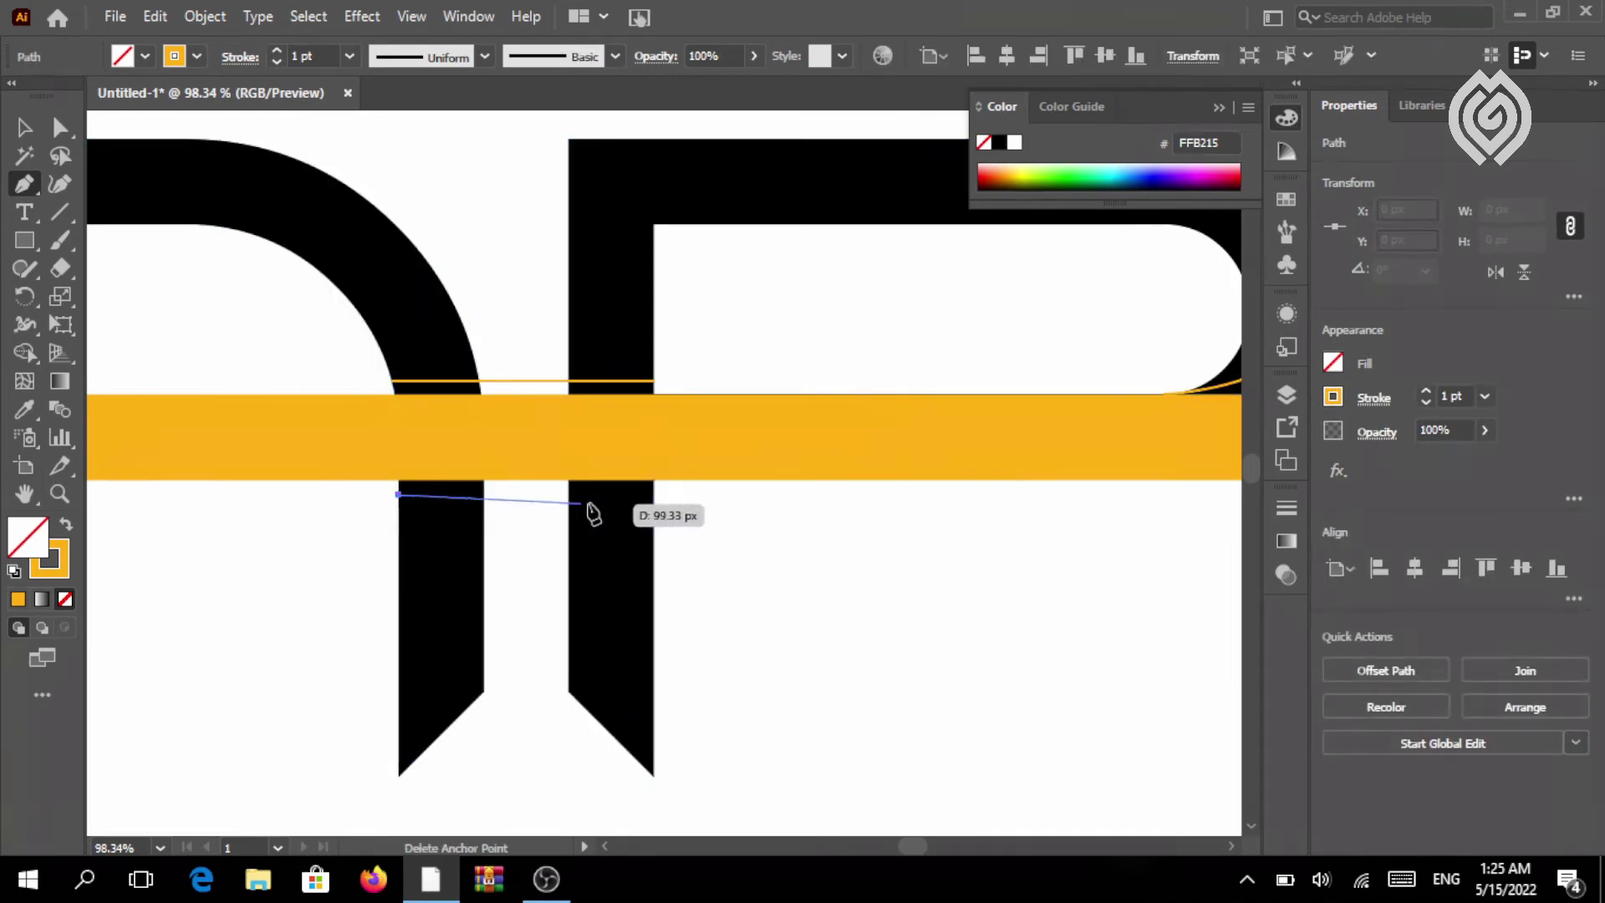
pyautogui.click(654, 497)
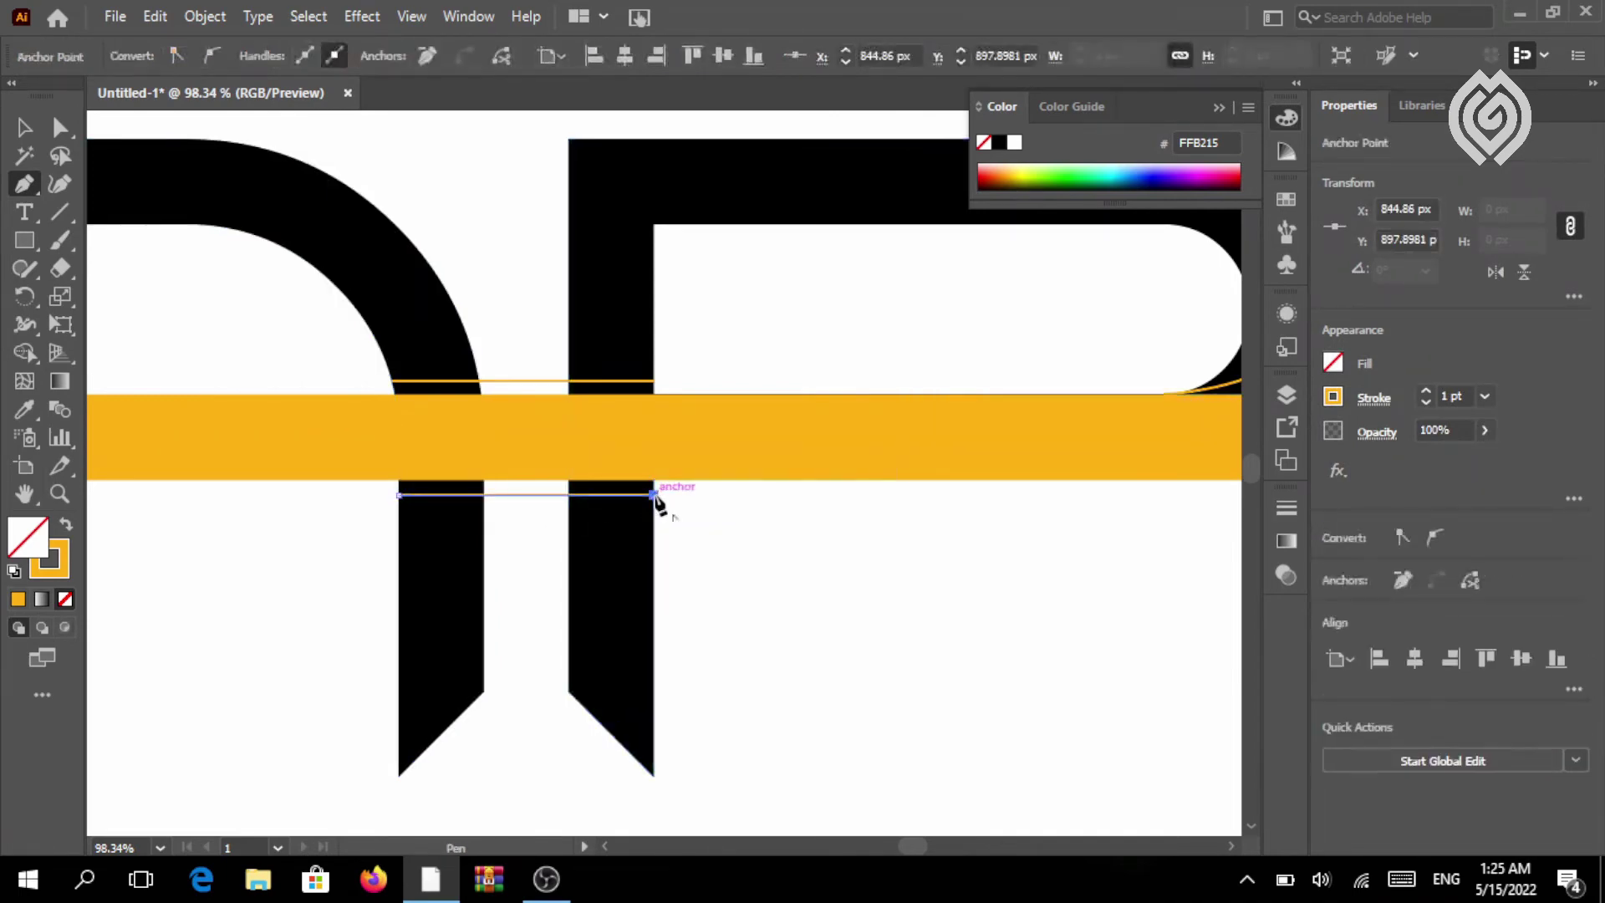
pyautogui.click(19, 132)
pyautogui.click(143, 569)
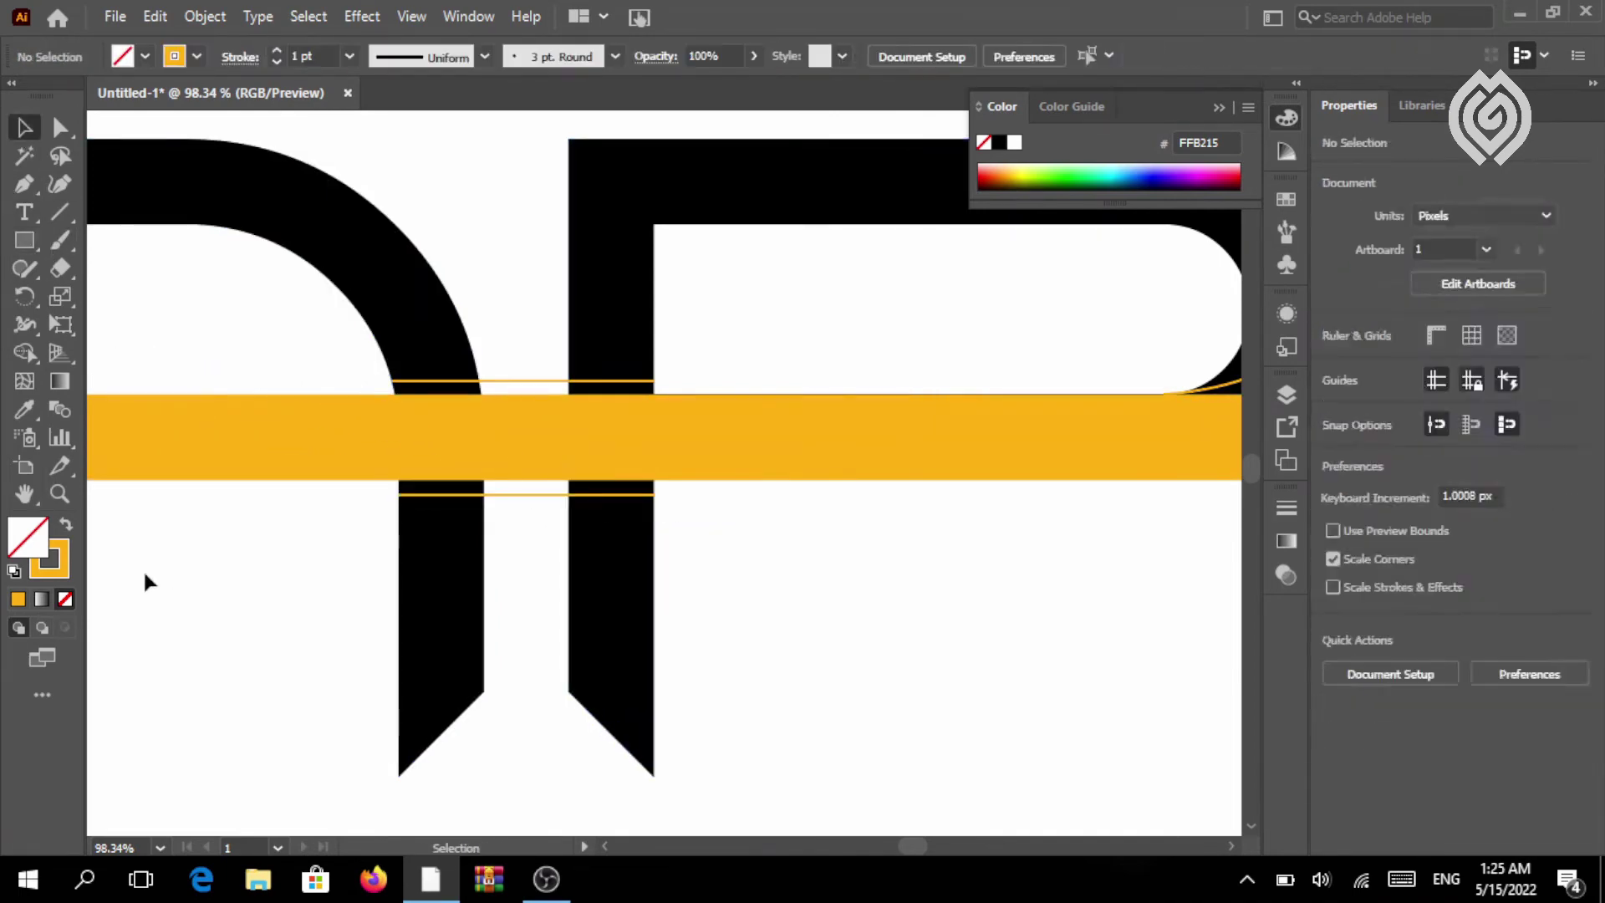
pyautogui.click(58, 494)
pyautogui.scroll(-6, 445, 531)
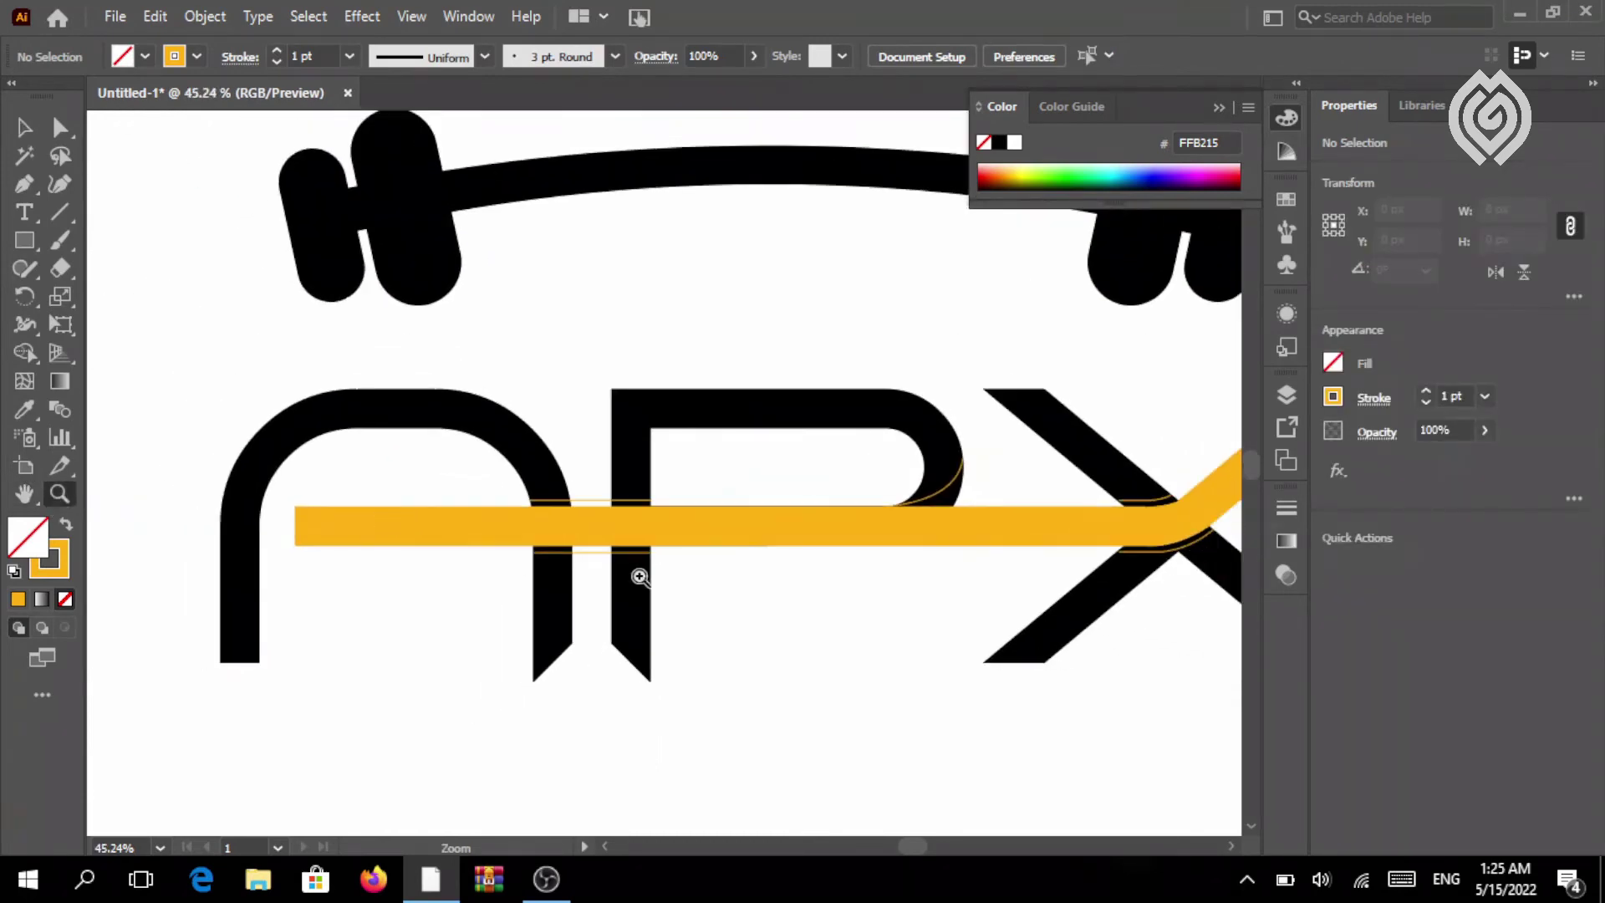
pyautogui.moveTo(560, 566); pyautogui.dragTo(563, 567)
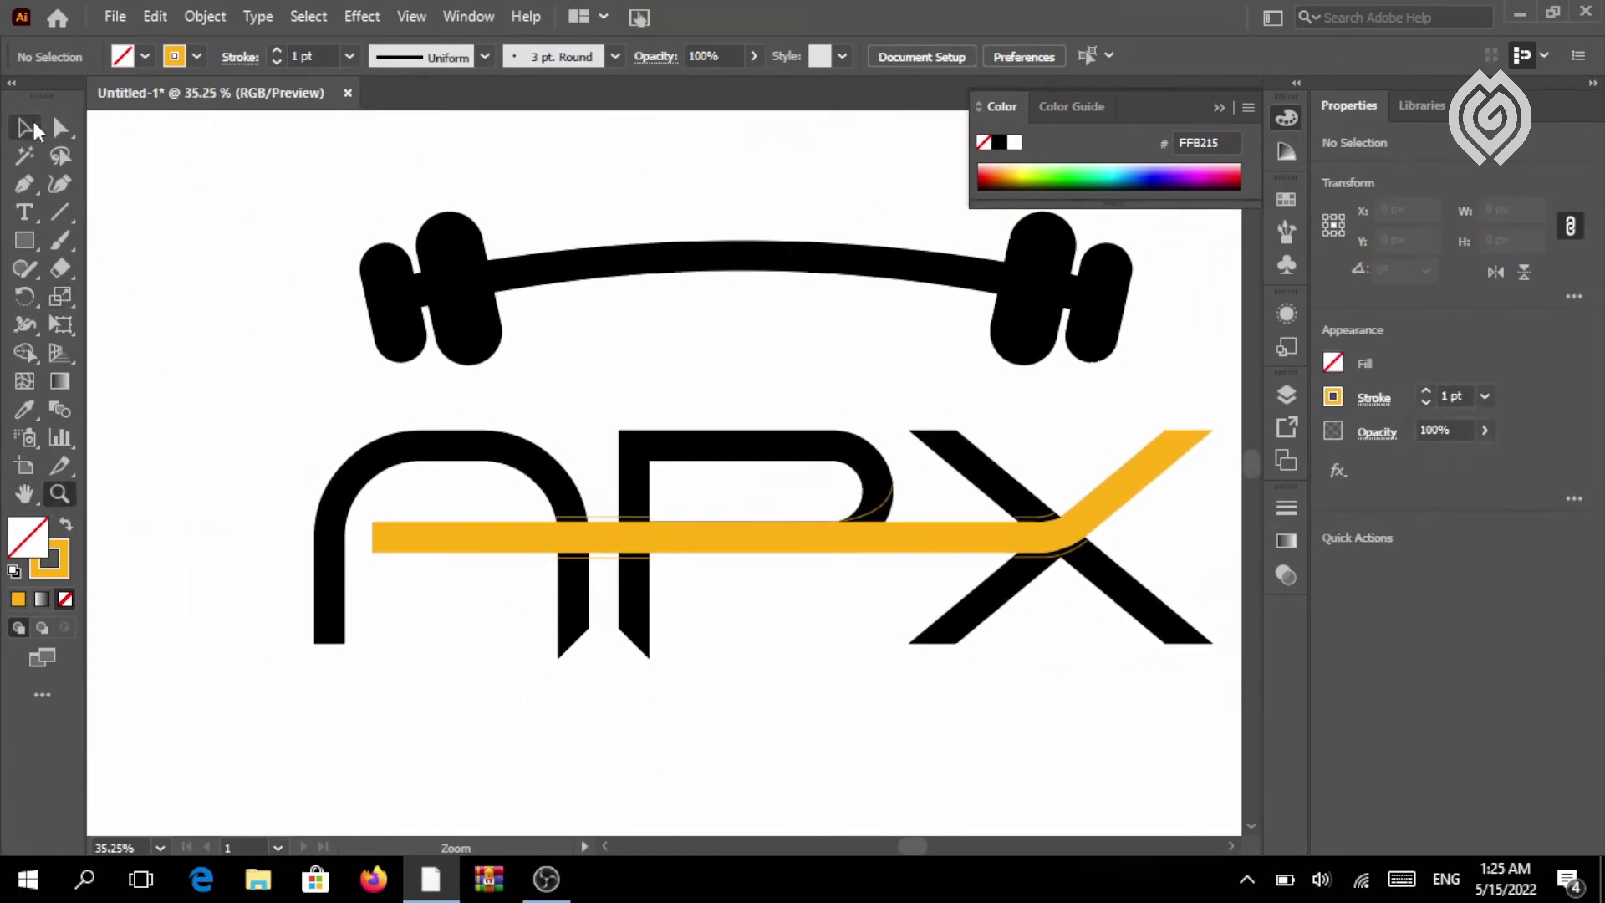
# Use Shape Builder on the selected lettering, bar and cut lines to remove the black strips beside the bar on the A's right leg and P's stem
pyautogui.click(32, 130)
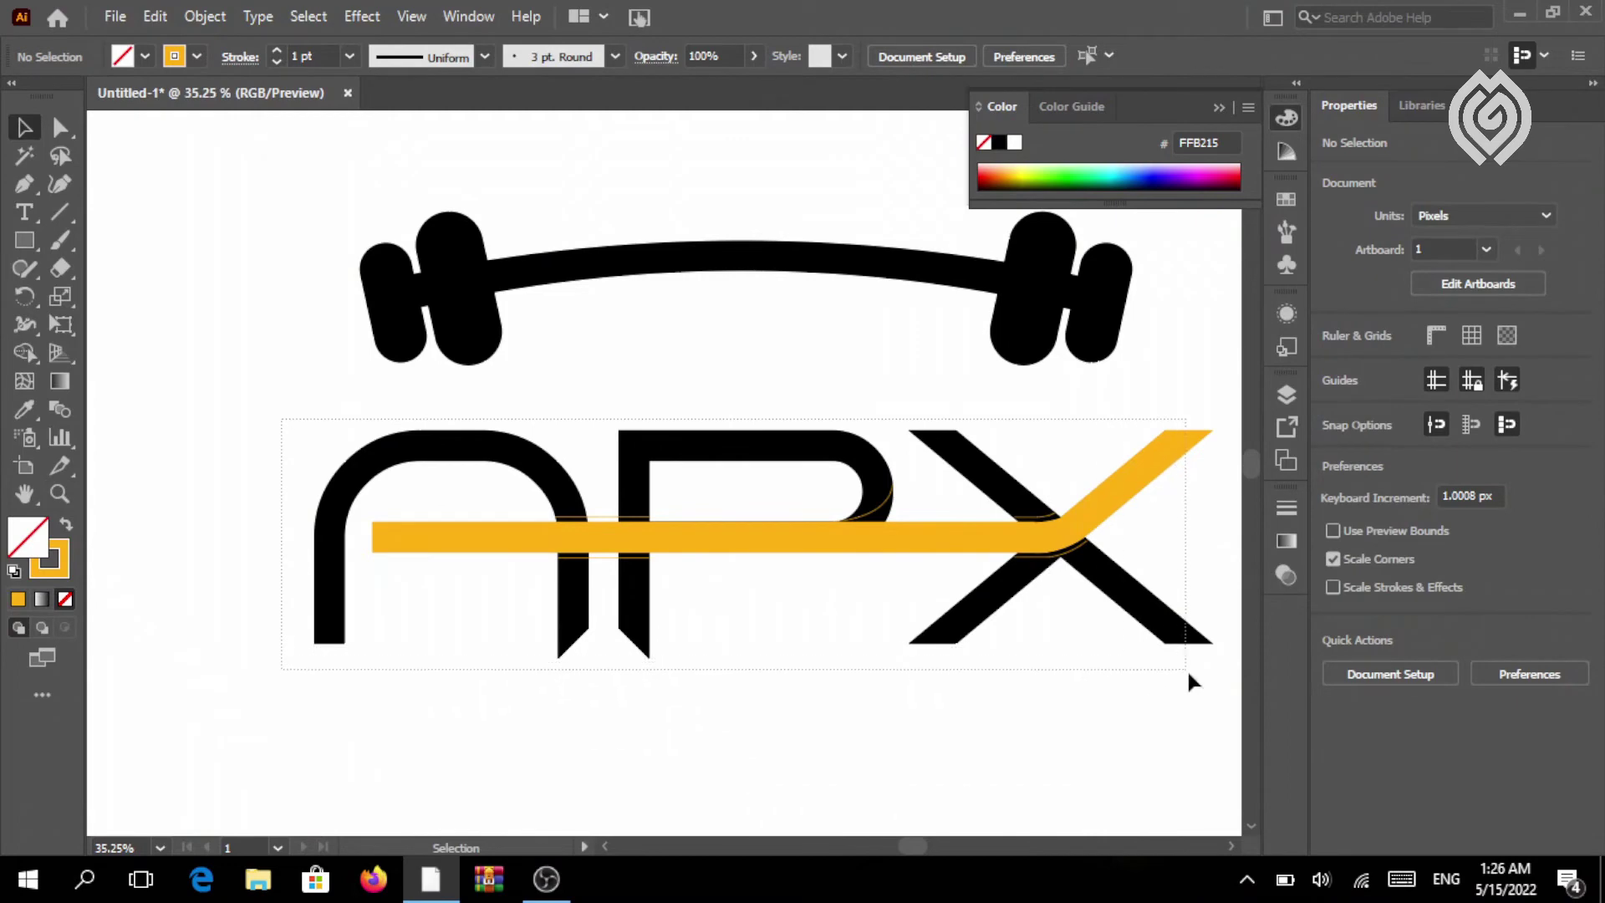
pyautogui.moveTo(1189, 681); pyautogui.dragTo(1193, 684)
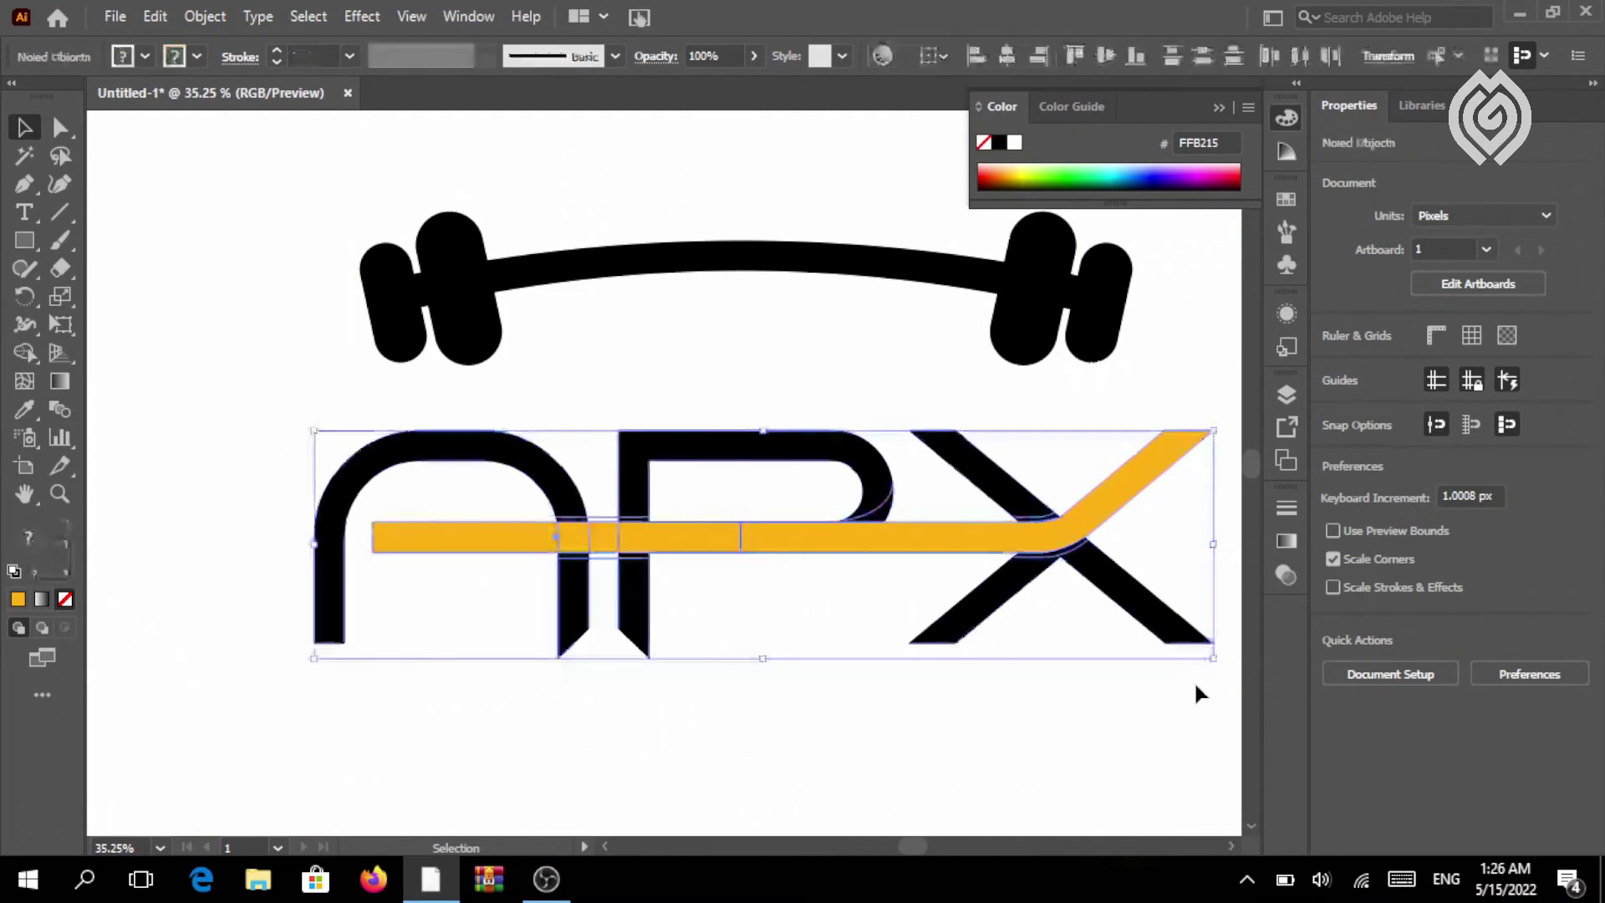
pyautogui.click(25, 353)
pyautogui.click(59, 493)
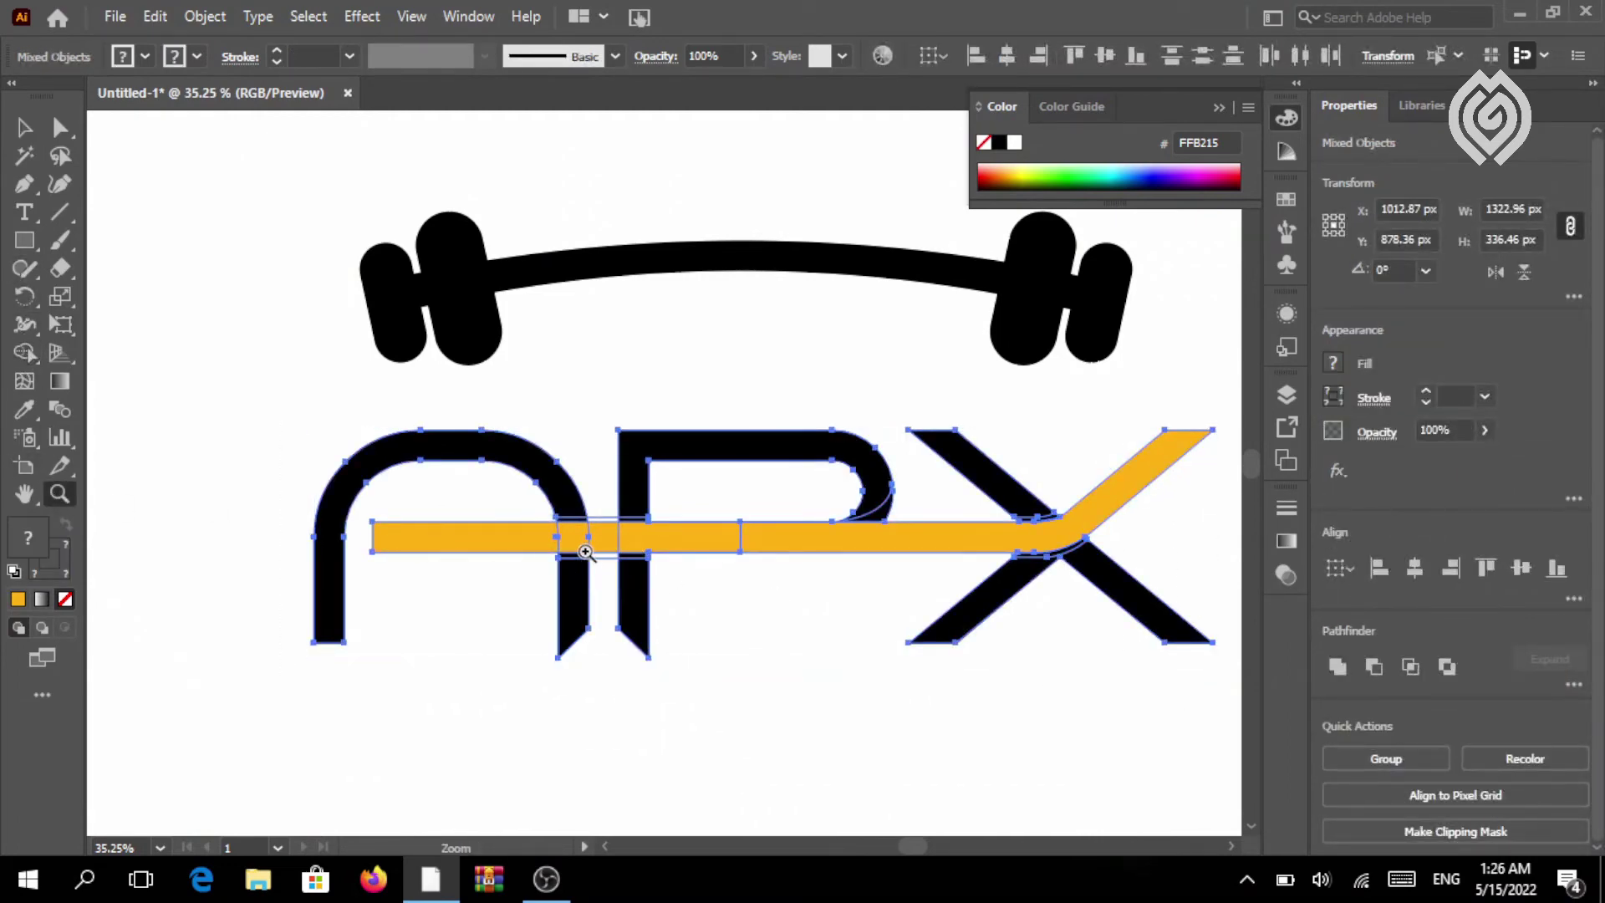
pyautogui.moveTo(585, 551); pyautogui.dragTo(795, 609)
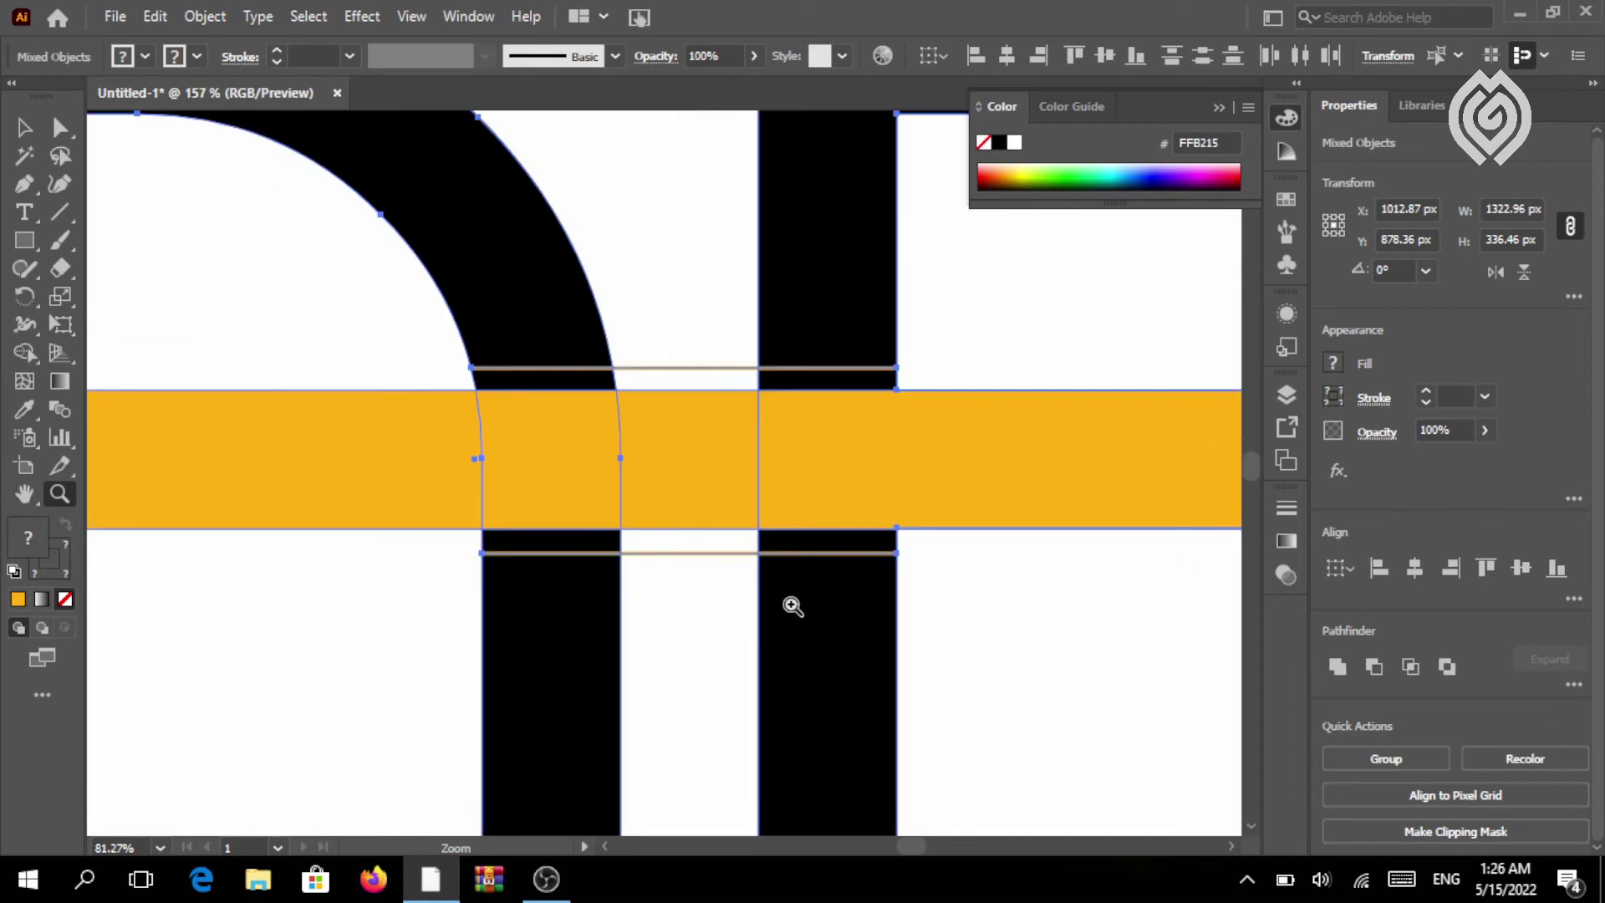
pyautogui.click(25, 352)
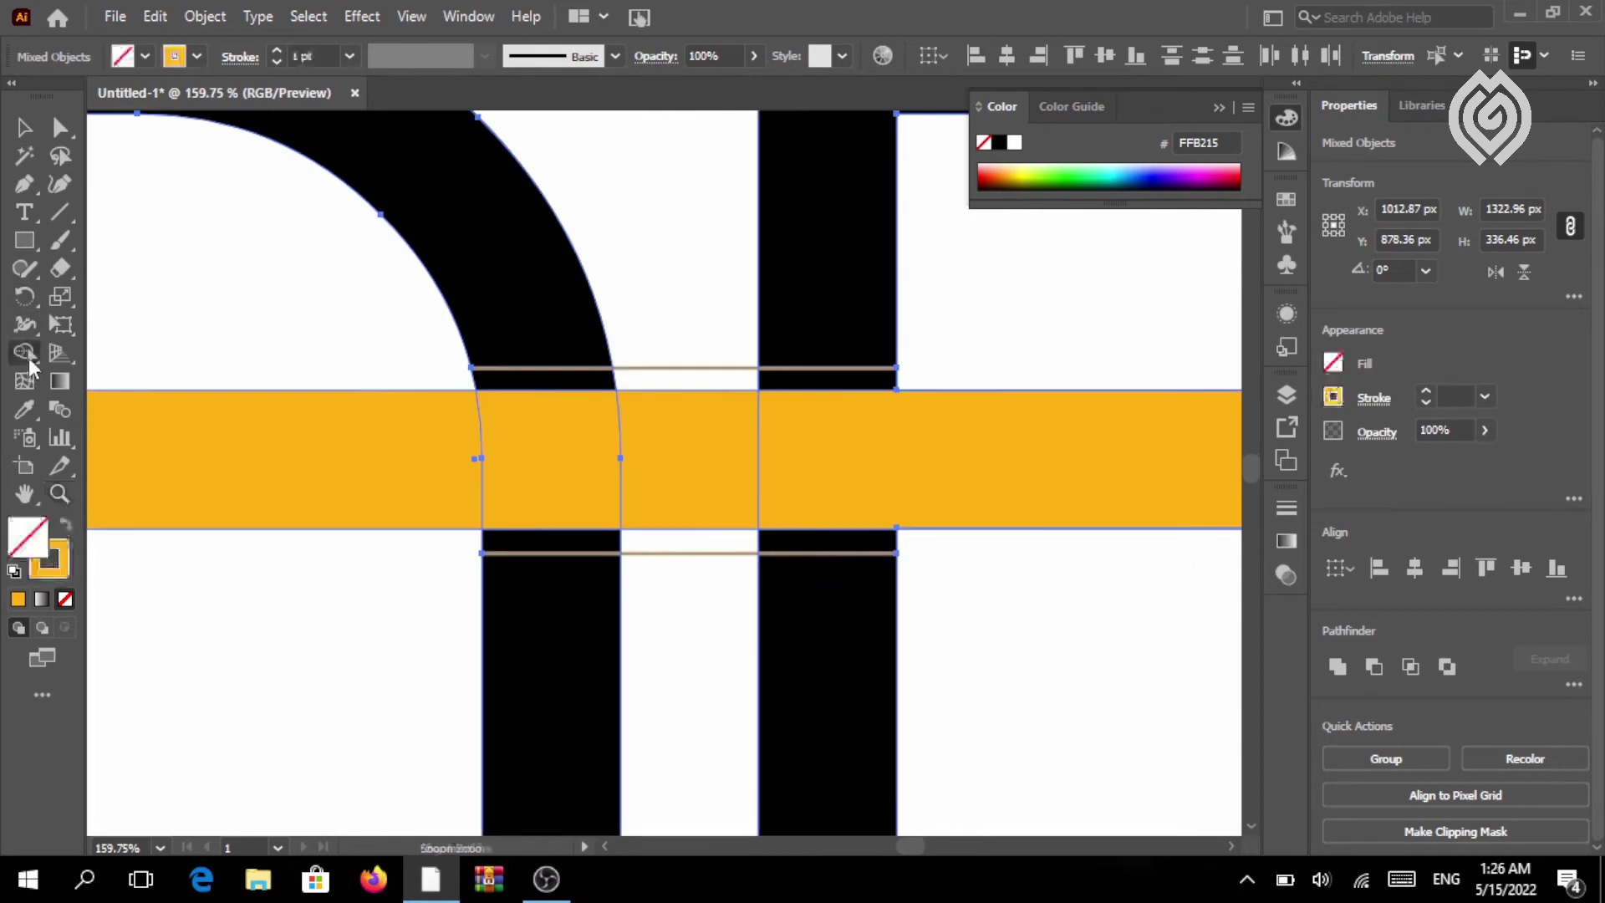
pyautogui.keyDown('alt'); pyautogui.click(511, 379); pyautogui.keyUp('alt')
pyautogui.keyDown('alt'); pyautogui.click(538, 544); pyautogui.keyUp('alt')
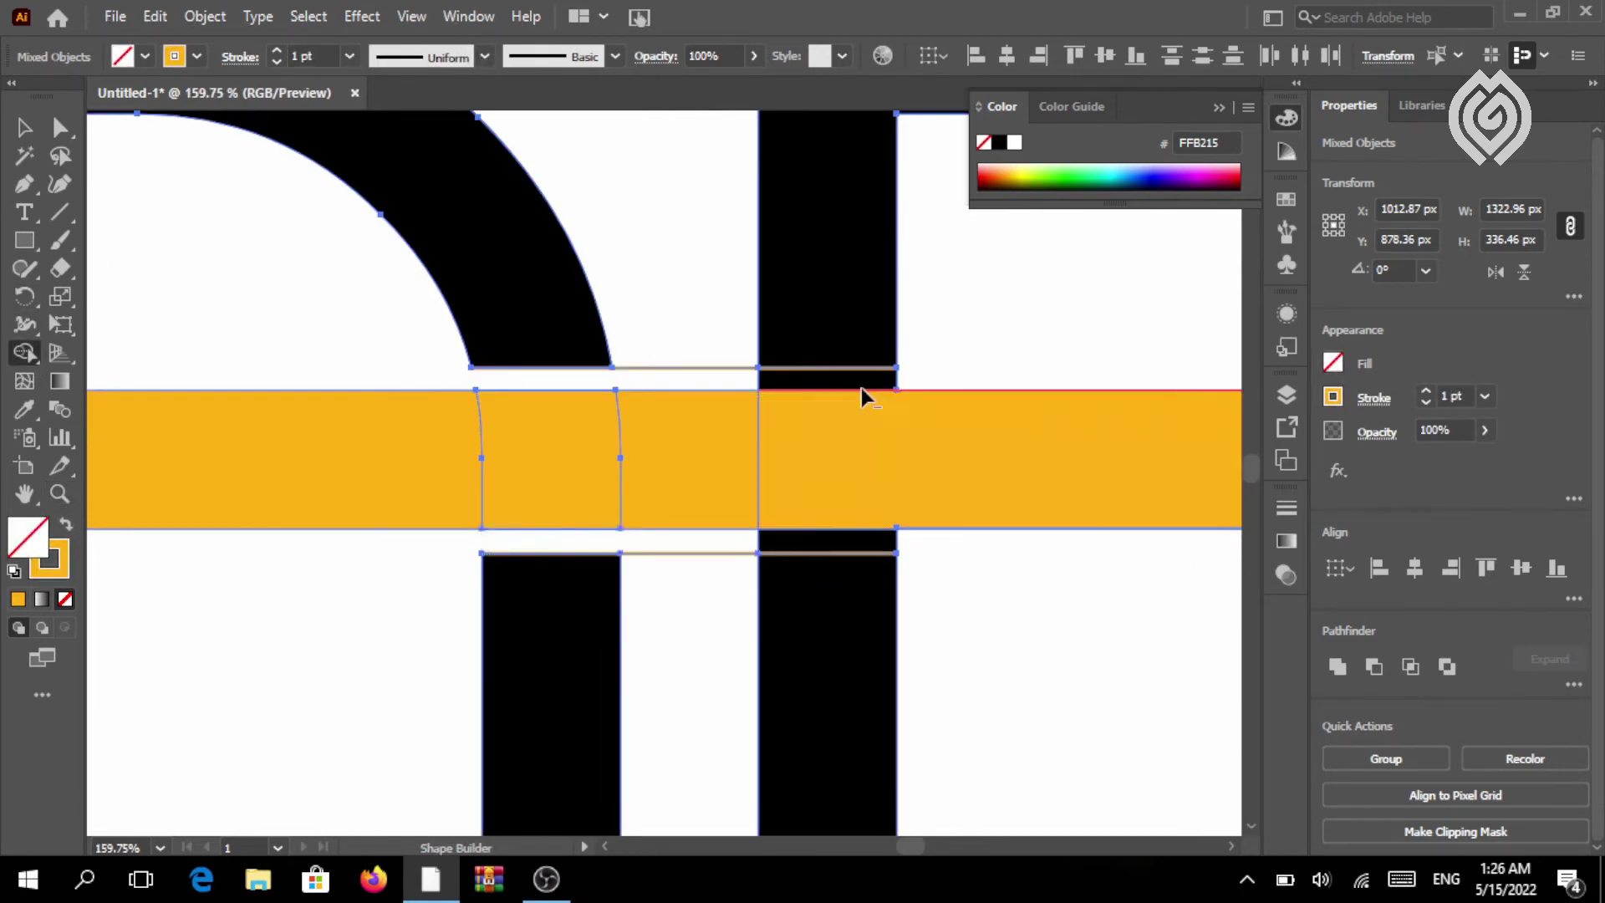
pyautogui.keyDown('alt'); pyautogui.click(845, 383); pyautogui.keyUp('alt')
pyautogui.keyDown('alt'); pyautogui.click(826, 540); pyautogui.keyUp('alt')
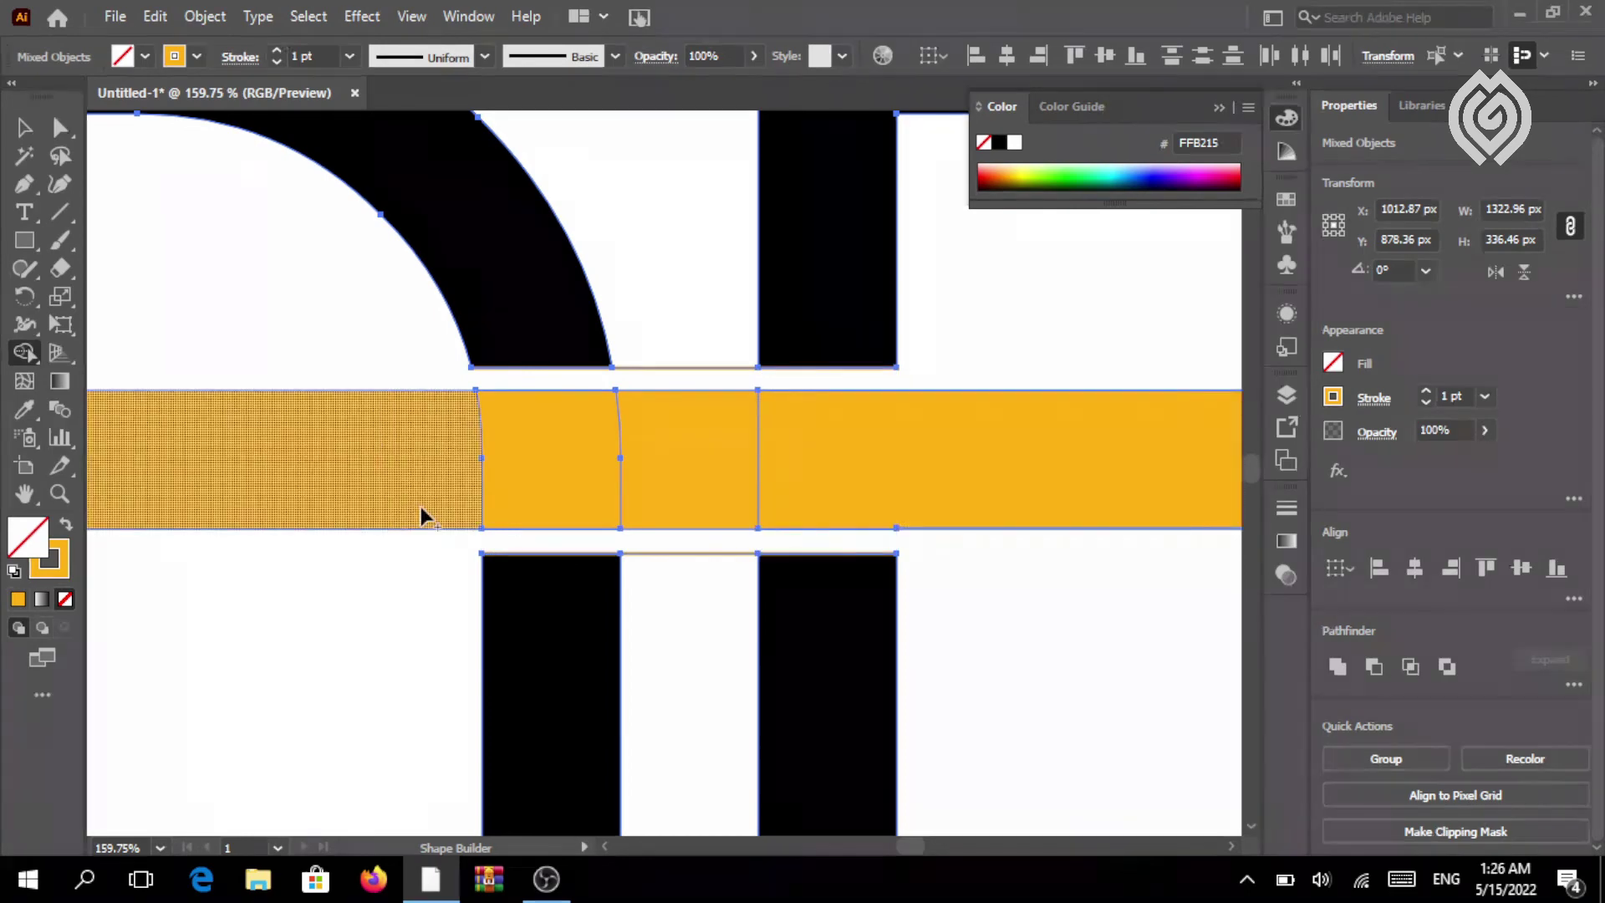
# Remove the black strips between the curved cut lines and the bar, above and below its bend at the X, with Shape Builder
pyautogui.click(25, 493)
pyautogui.moveTo(557, 455); pyautogui.dragTo(183, 404)
pyautogui.moveTo(658, 428); pyautogui.dragTo(280, 440)
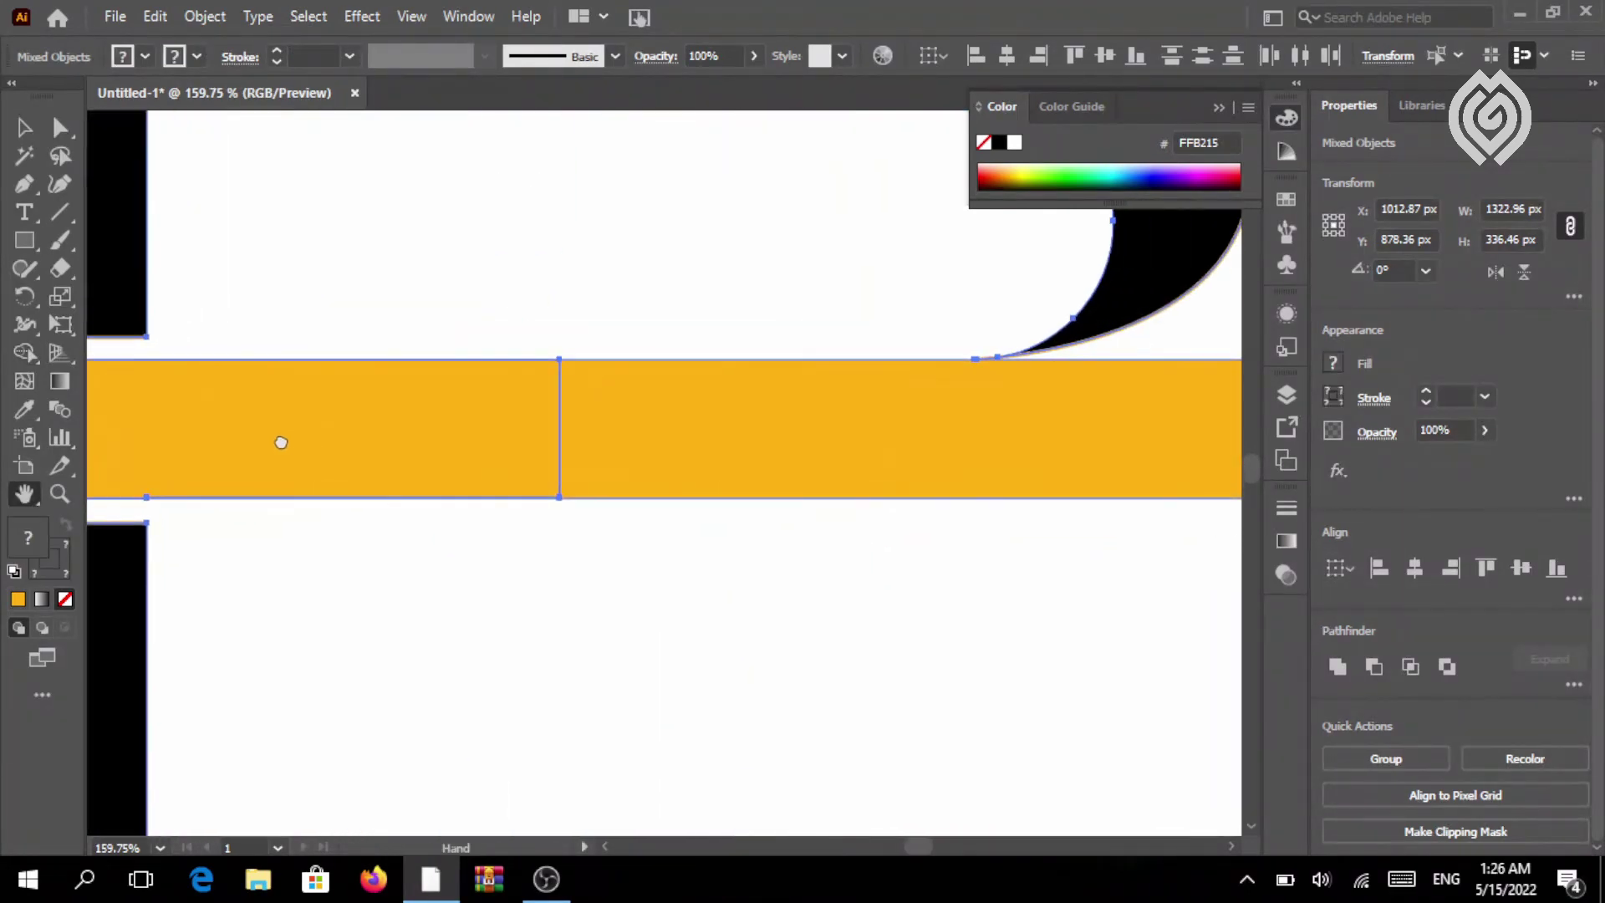
pyautogui.scroll(-2, 542, 513)
pyautogui.moveTo(541, 512); pyautogui.dragTo(350, 503)
pyautogui.moveTo(731, 505); pyautogui.dragTo(517, 505)
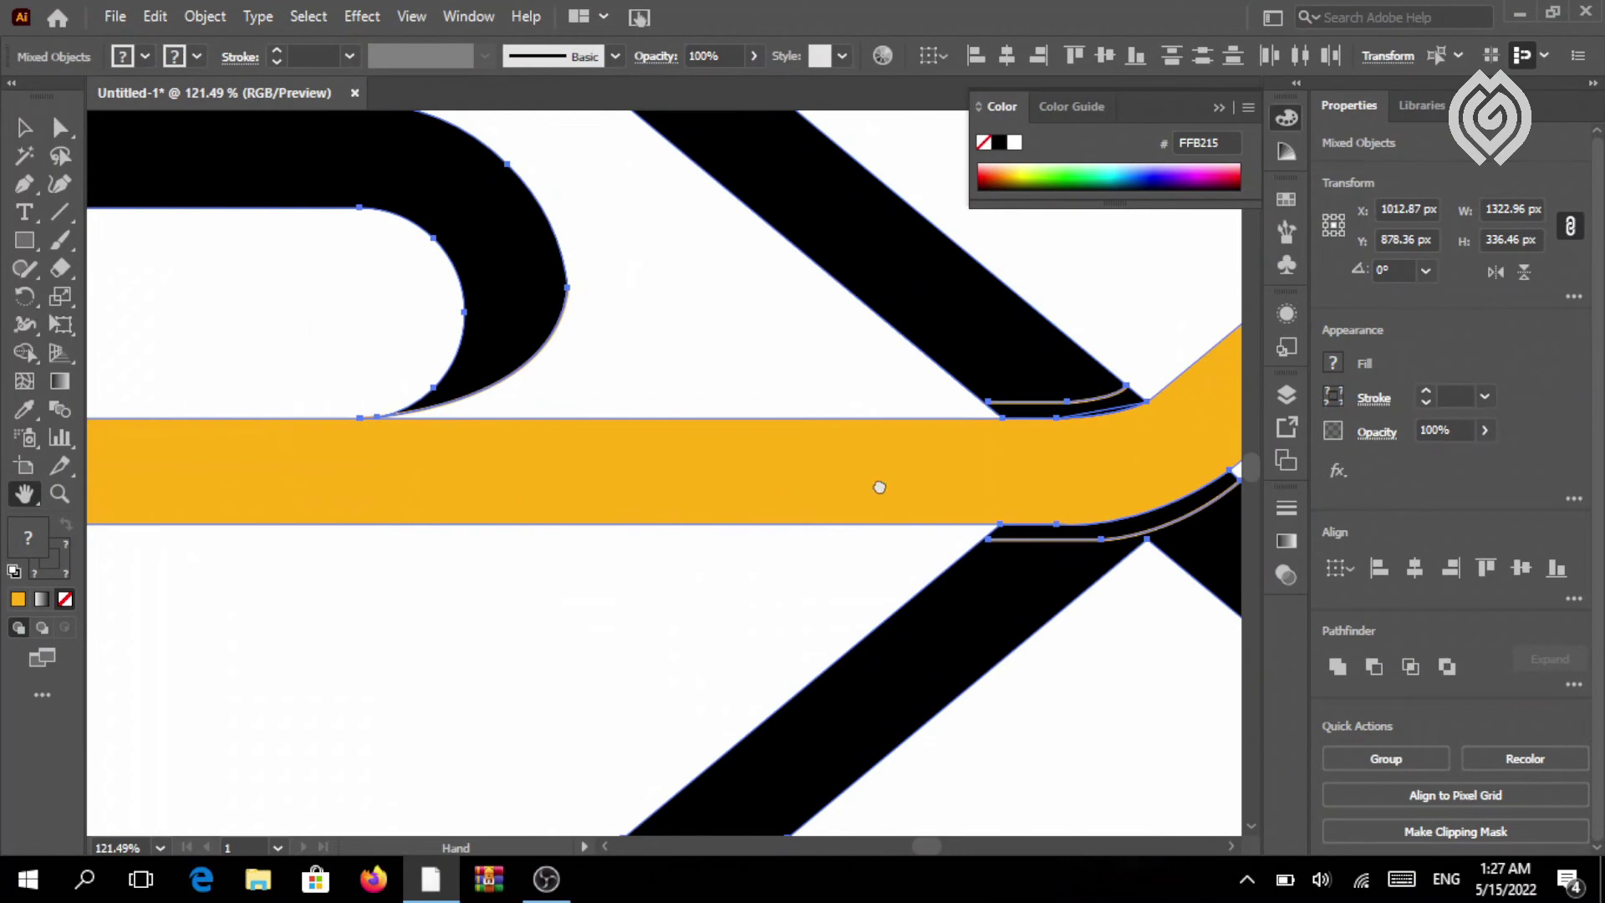
pyautogui.moveTo(879, 487); pyautogui.dragTo(580, 502)
pyautogui.hotkey('shift', 'm')
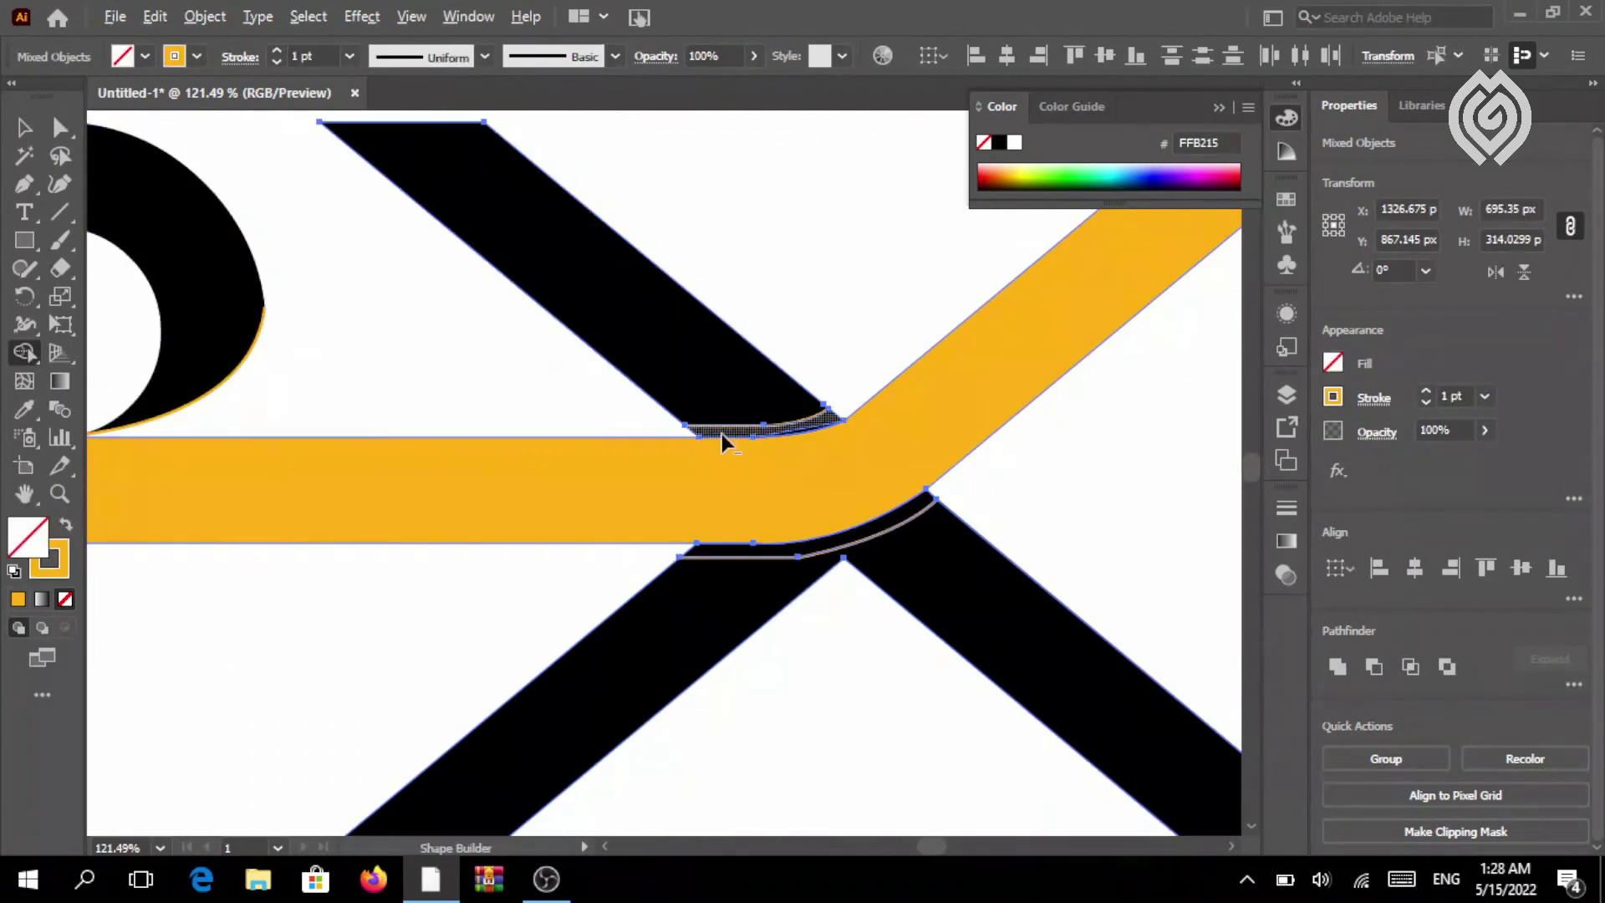
pyautogui.keyDown('alt'); pyautogui.click(720, 433); pyautogui.keyUp('alt')
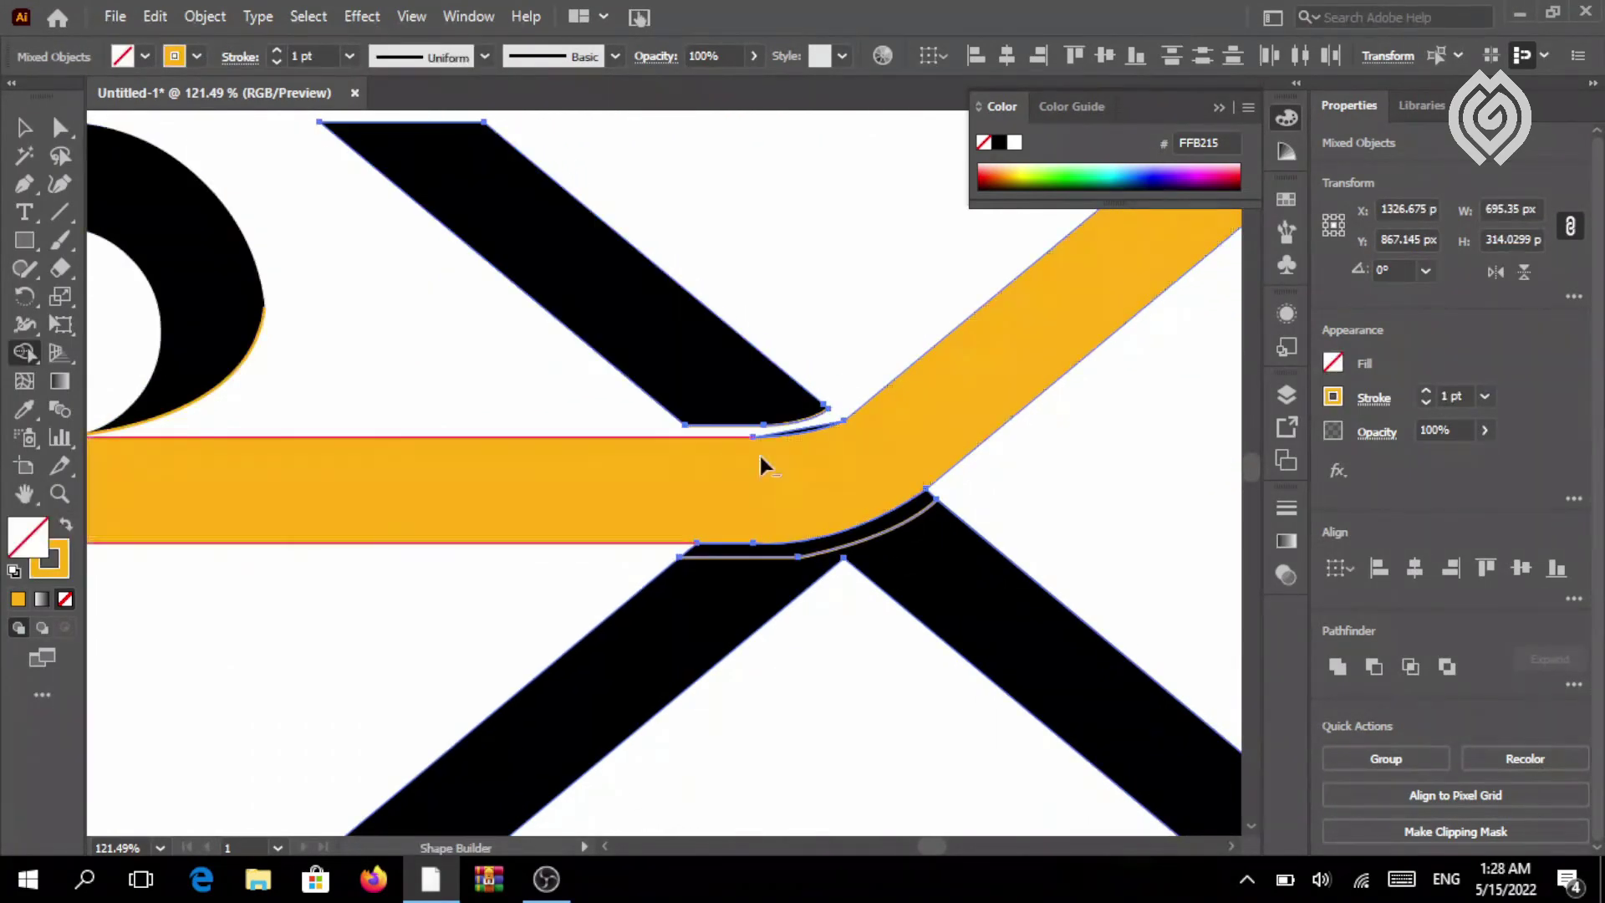
pyautogui.keyDown('alt'); pyautogui.click(806, 427); pyautogui.keyUp('alt')
pyautogui.keyDown('alt'); pyautogui.click(795, 556); pyautogui.keyUp('alt')
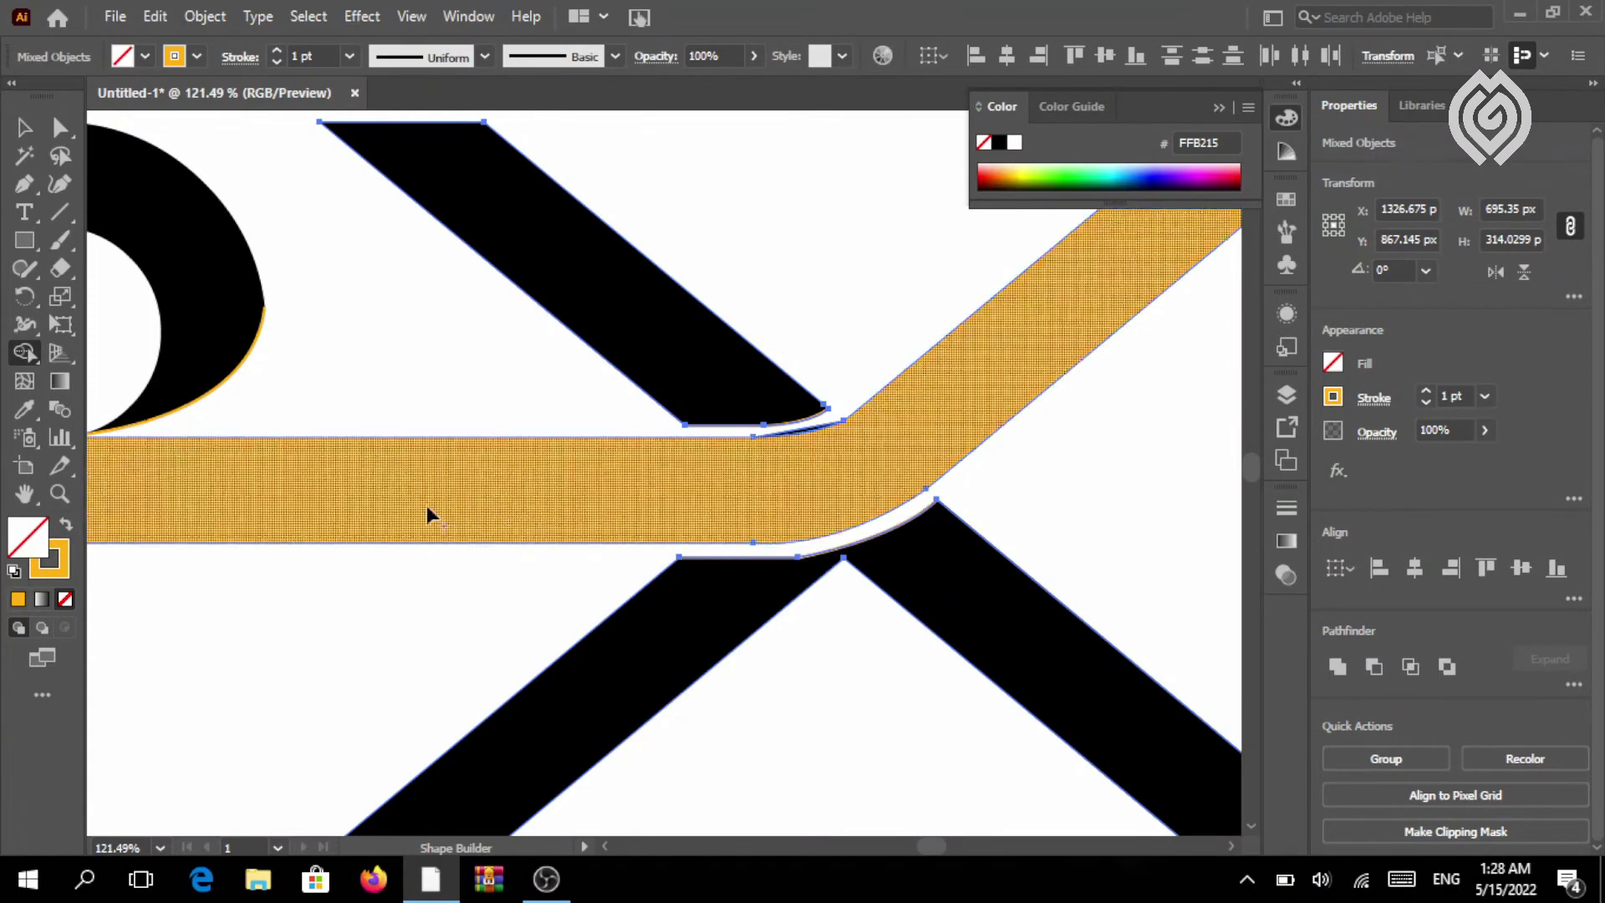
# Clear the thin black sliver left along the upper edge of the bar's bend at the X with Shape Builder
pyautogui.press('z')
pyautogui.moveTo(749, 408); pyautogui.dragTo(1117, 555)
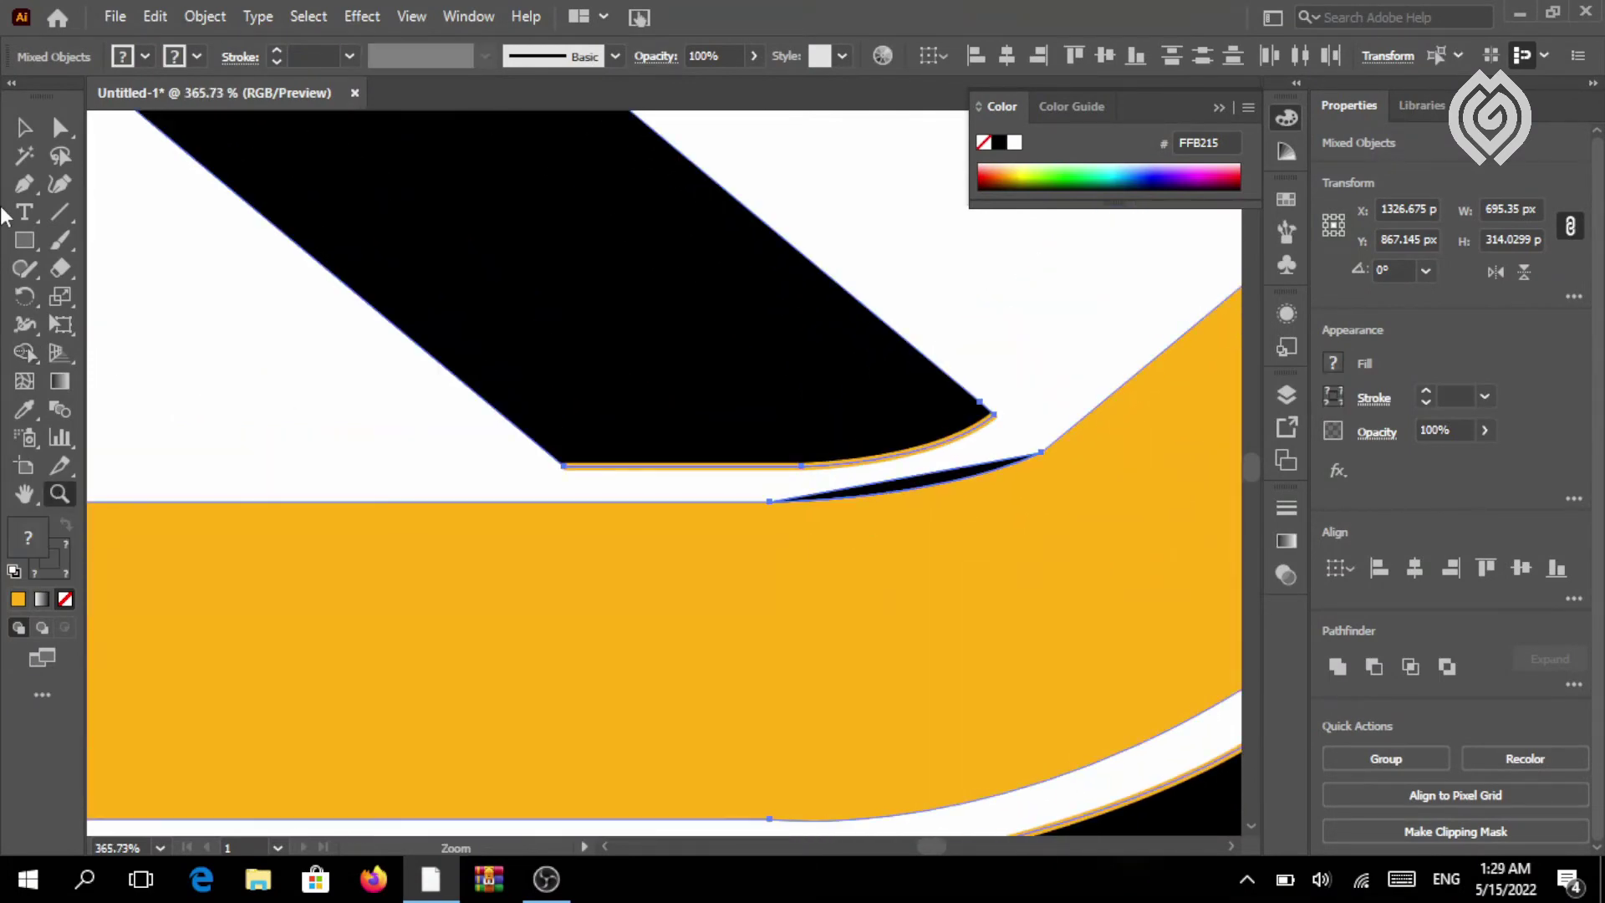
pyautogui.click(21, 128)
pyautogui.click(715, 144)
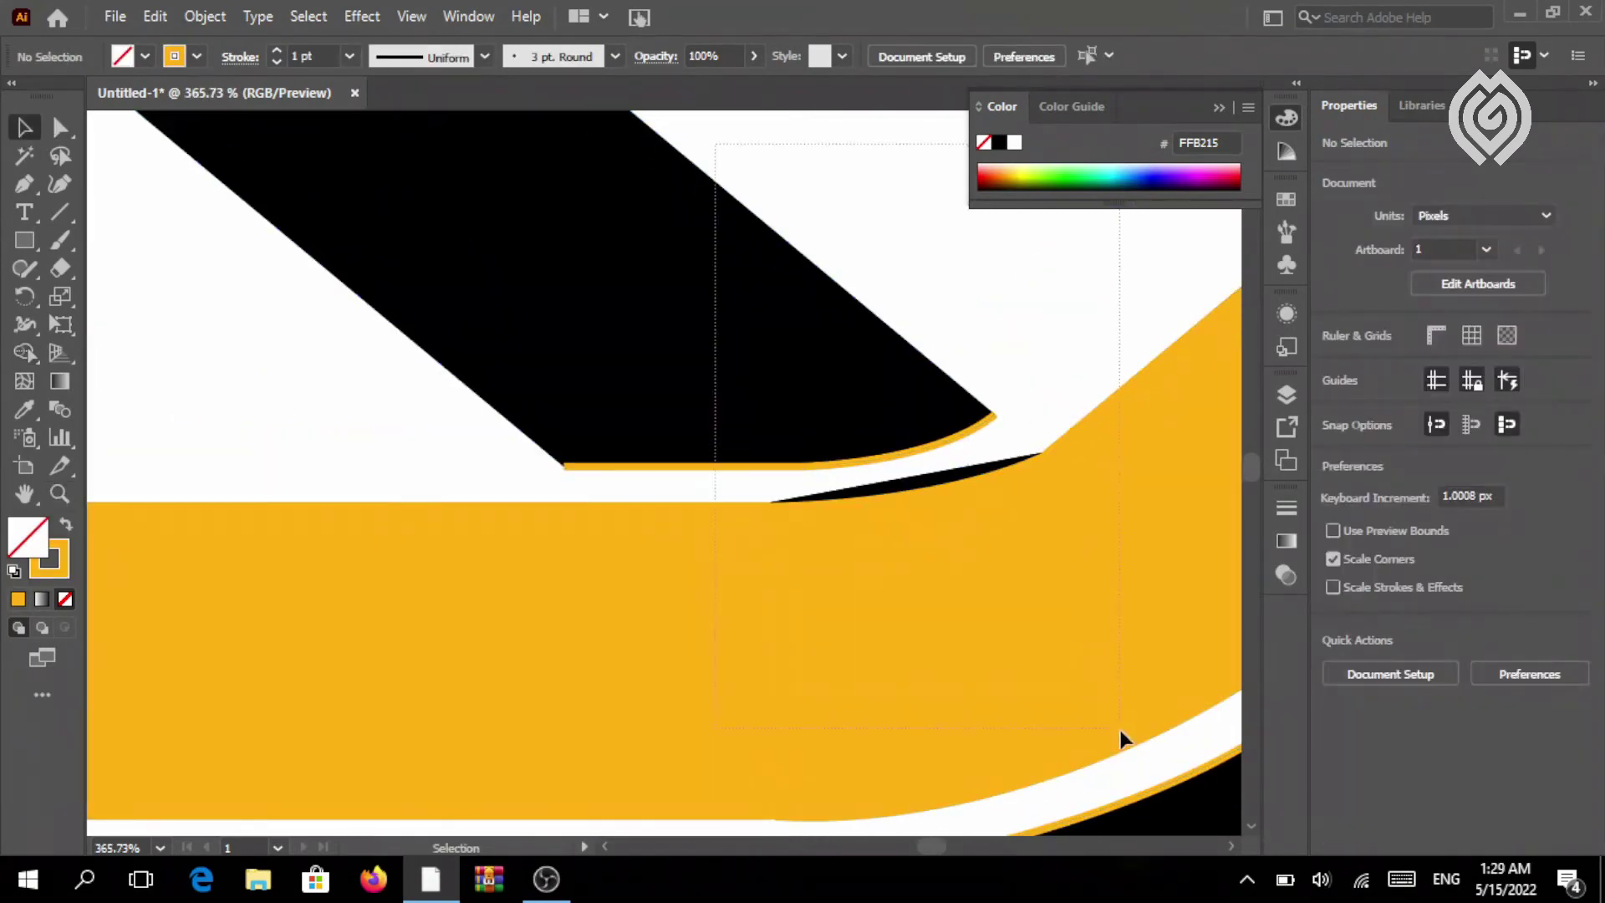
pyautogui.hotkey('ctrl', 'a')
pyautogui.click(24, 352)
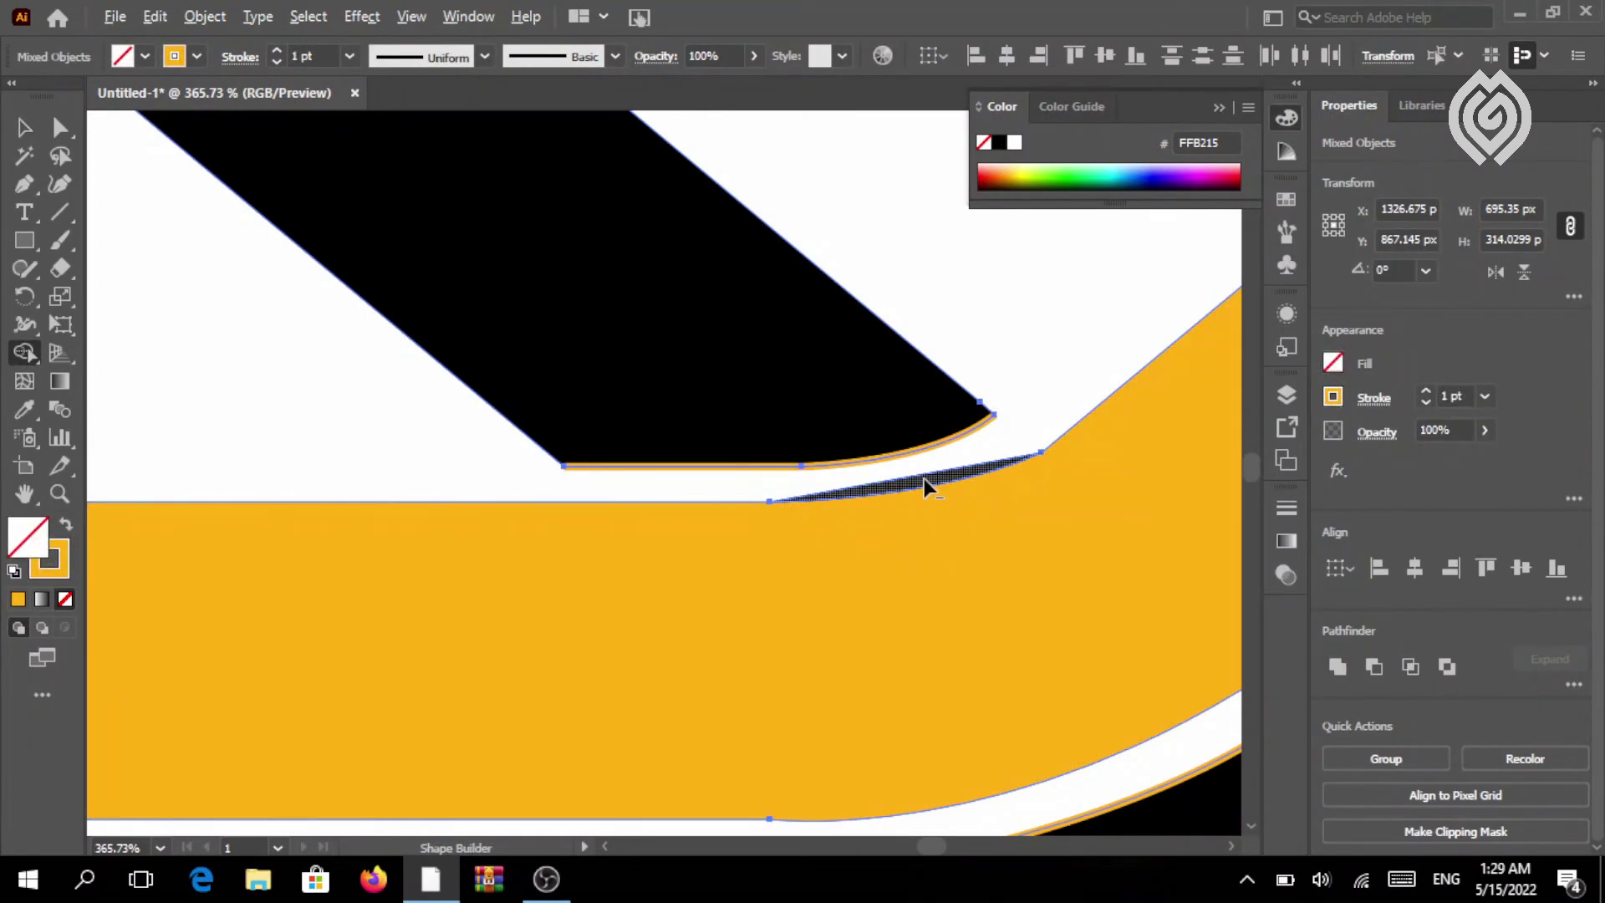
pyautogui.click(924, 478)
pyautogui.click(60, 493)
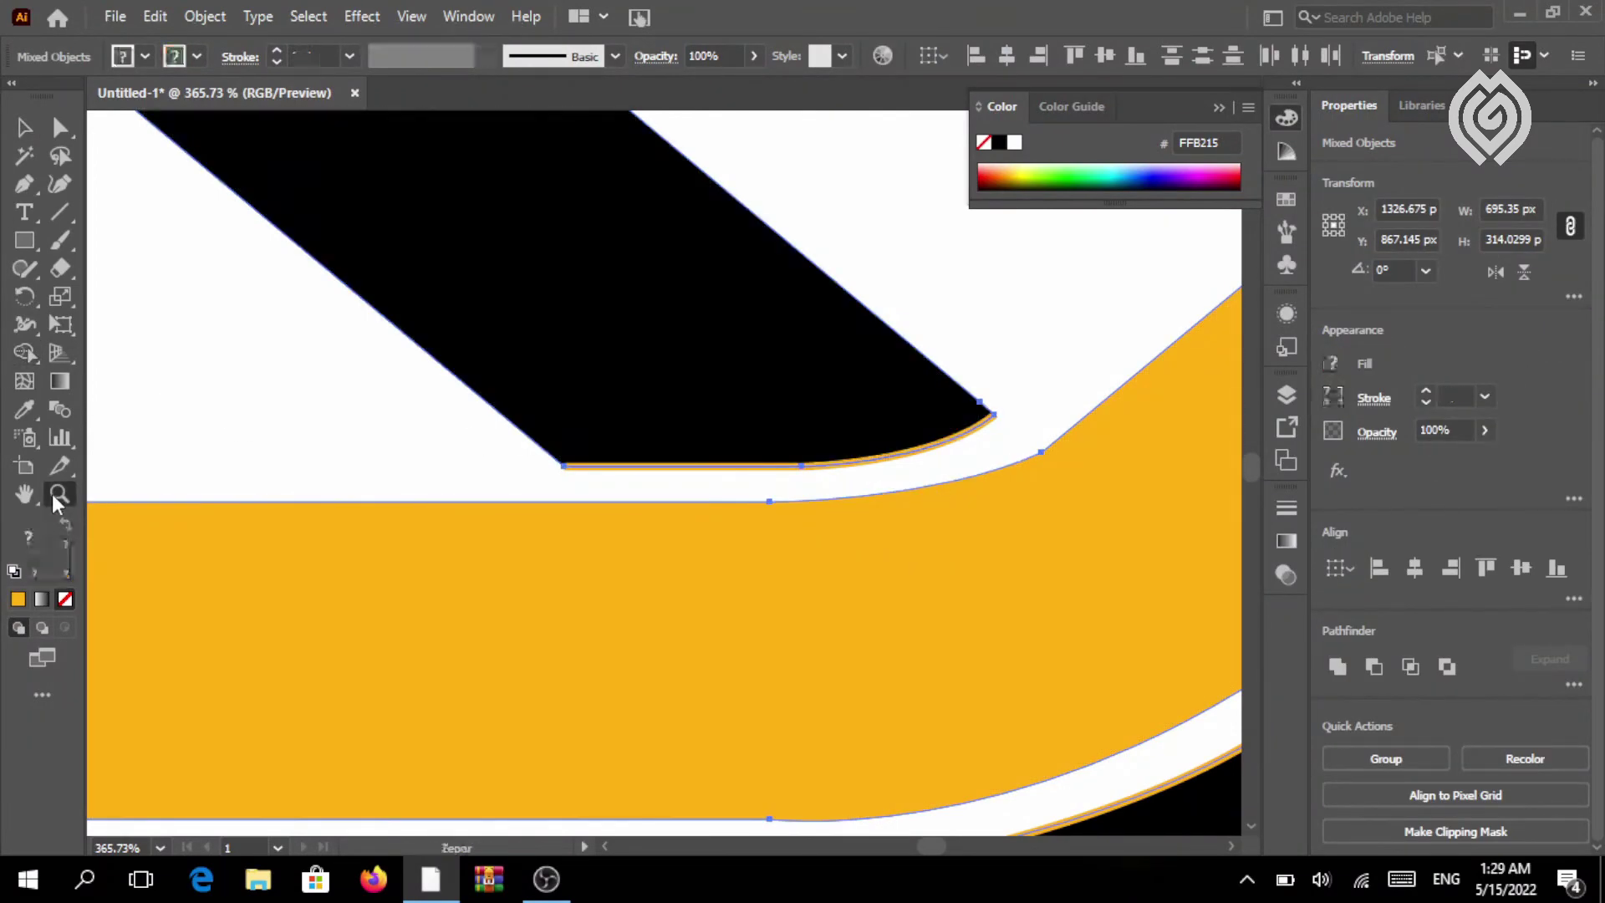
pyautogui.moveTo(806, 691)
pyautogui.mouseDown()
pyautogui.moveTo(394, 639)
pyautogui.moveTo(430, 444)
pyautogui.moveTo(449, 444)
pyautogui.mouseUp()
# Delete the leftover cut lines between the A and P and the curved ones above and below the bar at the X
pyautogui.click(24, 128)
pyautogui.click(383, 649)
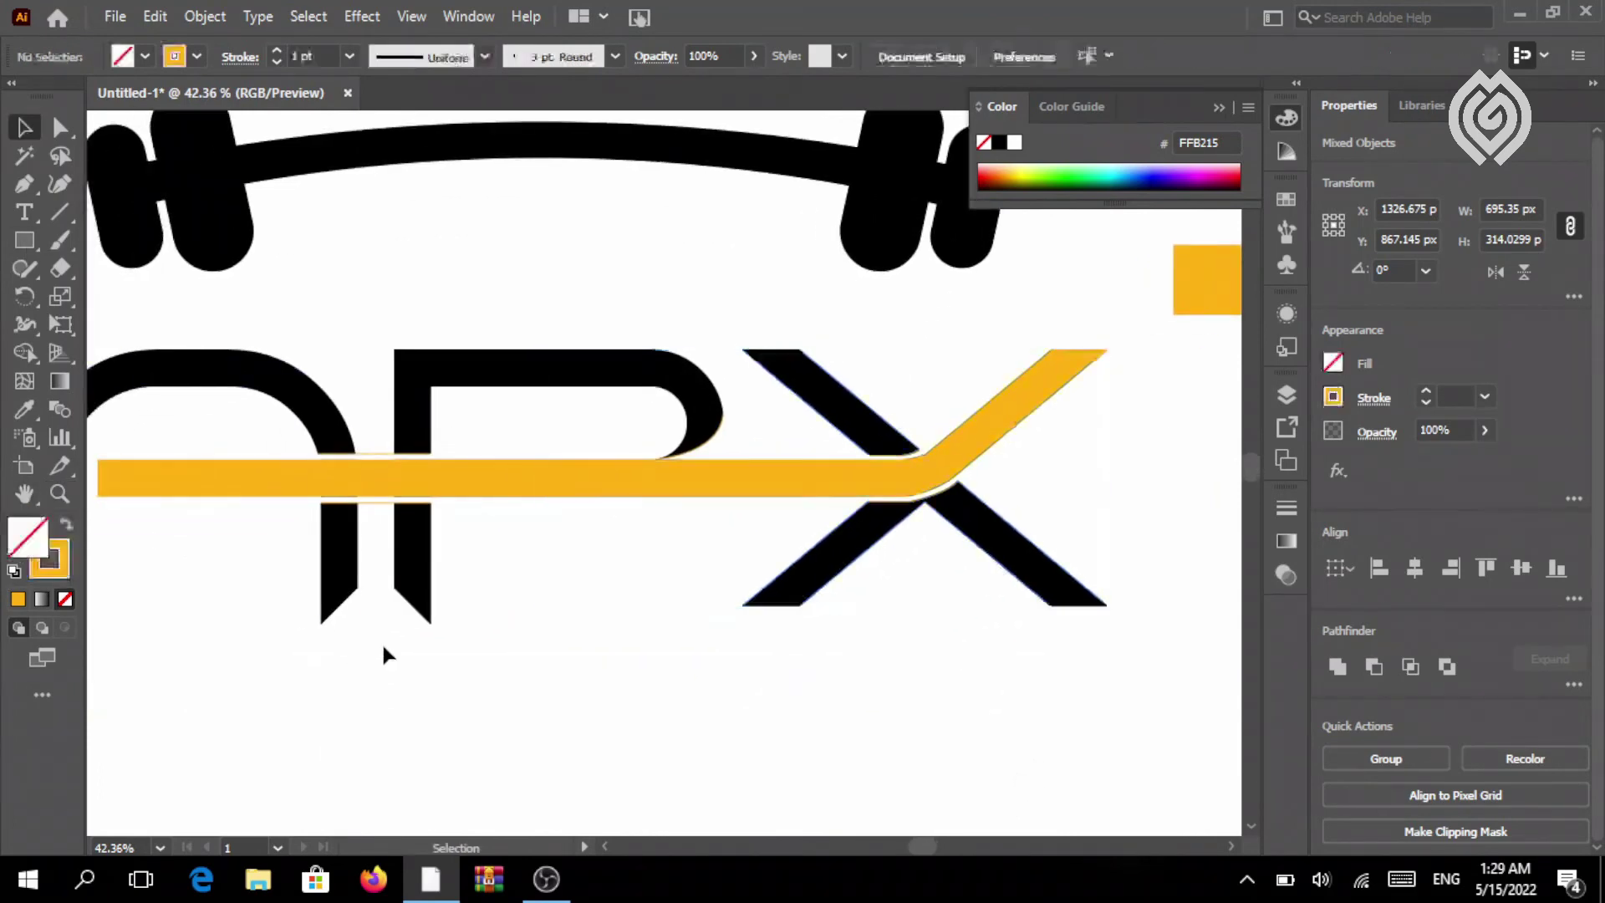
pyautogui.moveTo(374, 500); pyautogui.dragTo(372, 674)
pyautogui.press('Delete')
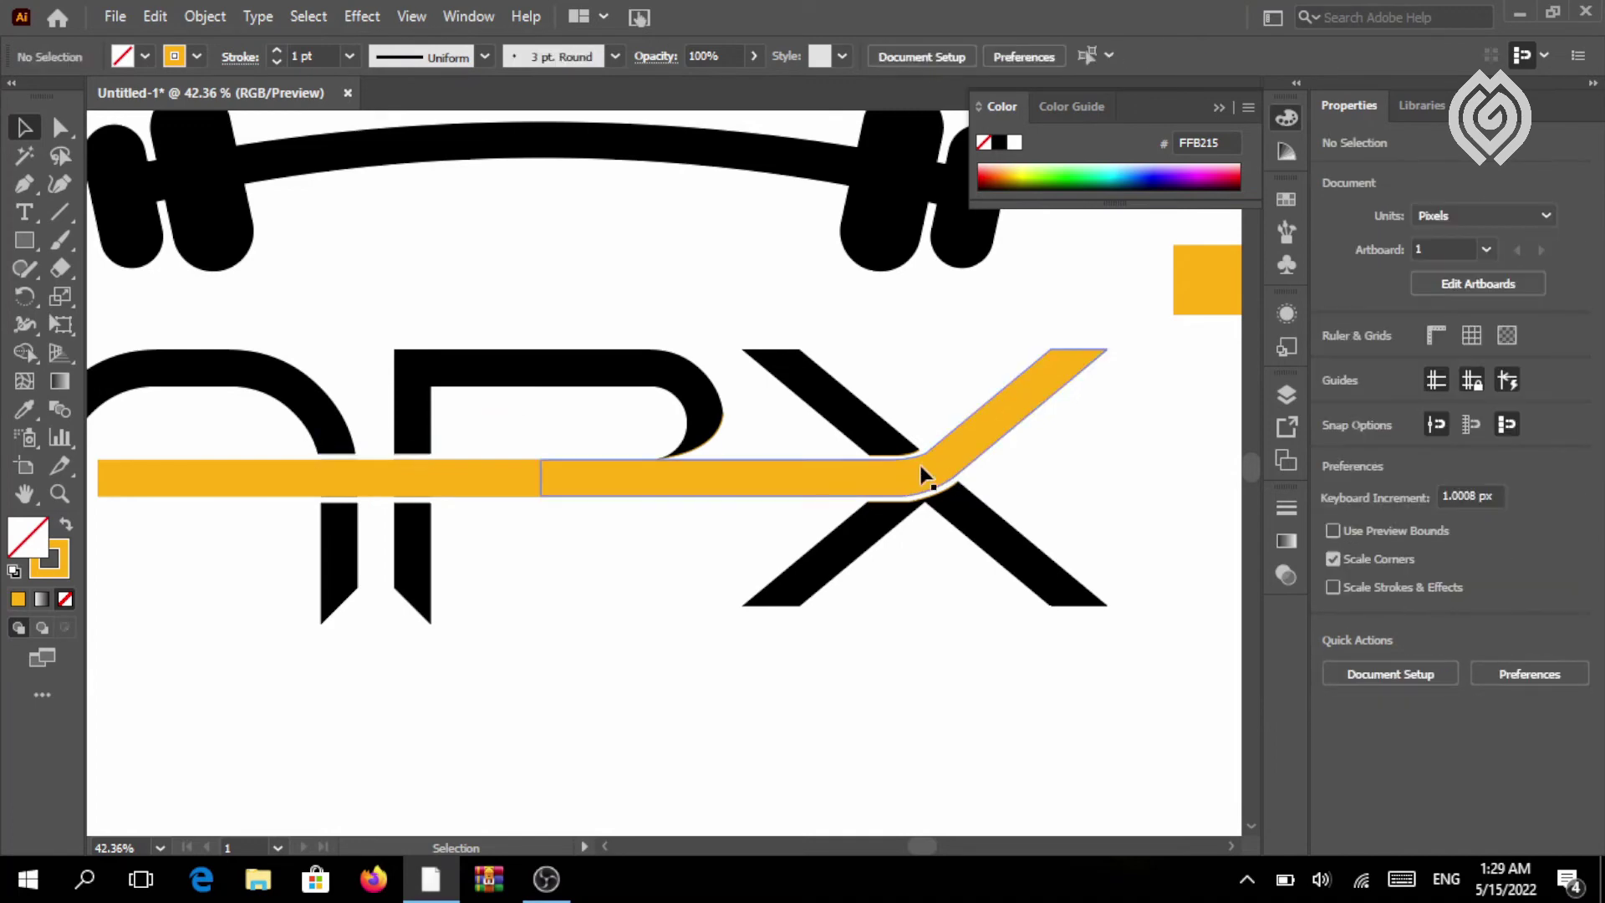
pyautogui.click(895, 454)
pyautogui.press('Delete')
pyautogui.click(917, 500)
pyautogui.press('Delete')
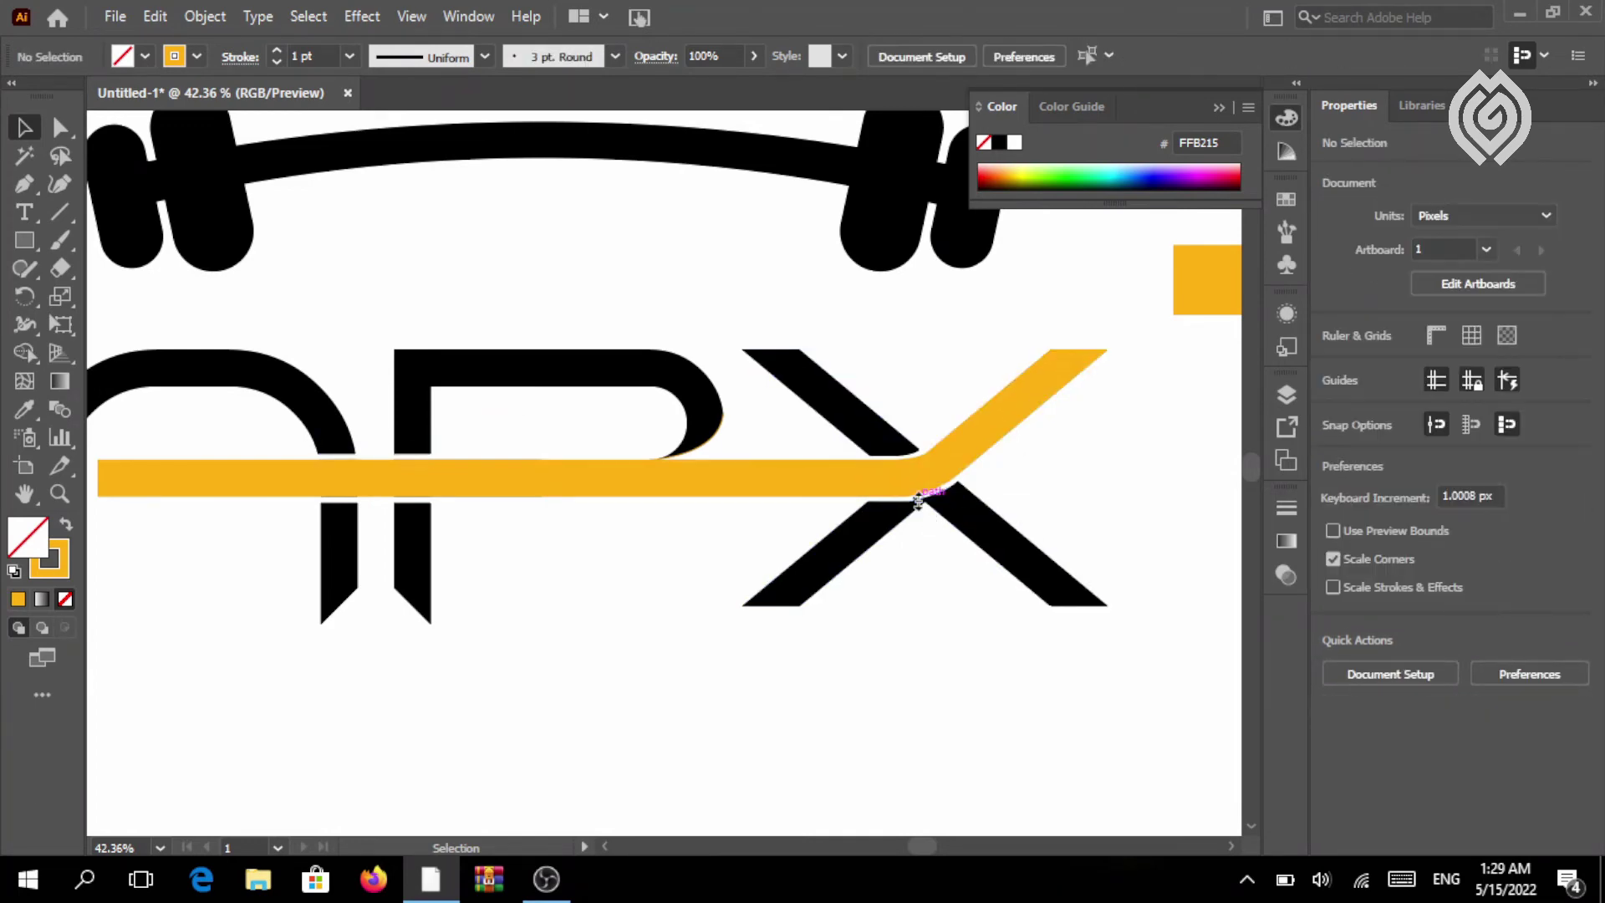
# Slant the orange bar's left end by moving its upper left anchor point to about X 487 px, Y 845 px
pyautogui.click(24, 494)
pyautogui.moveTo(177, 527); pyautogui.dragTo(290, 517)
pyautogui.click(61, 127)
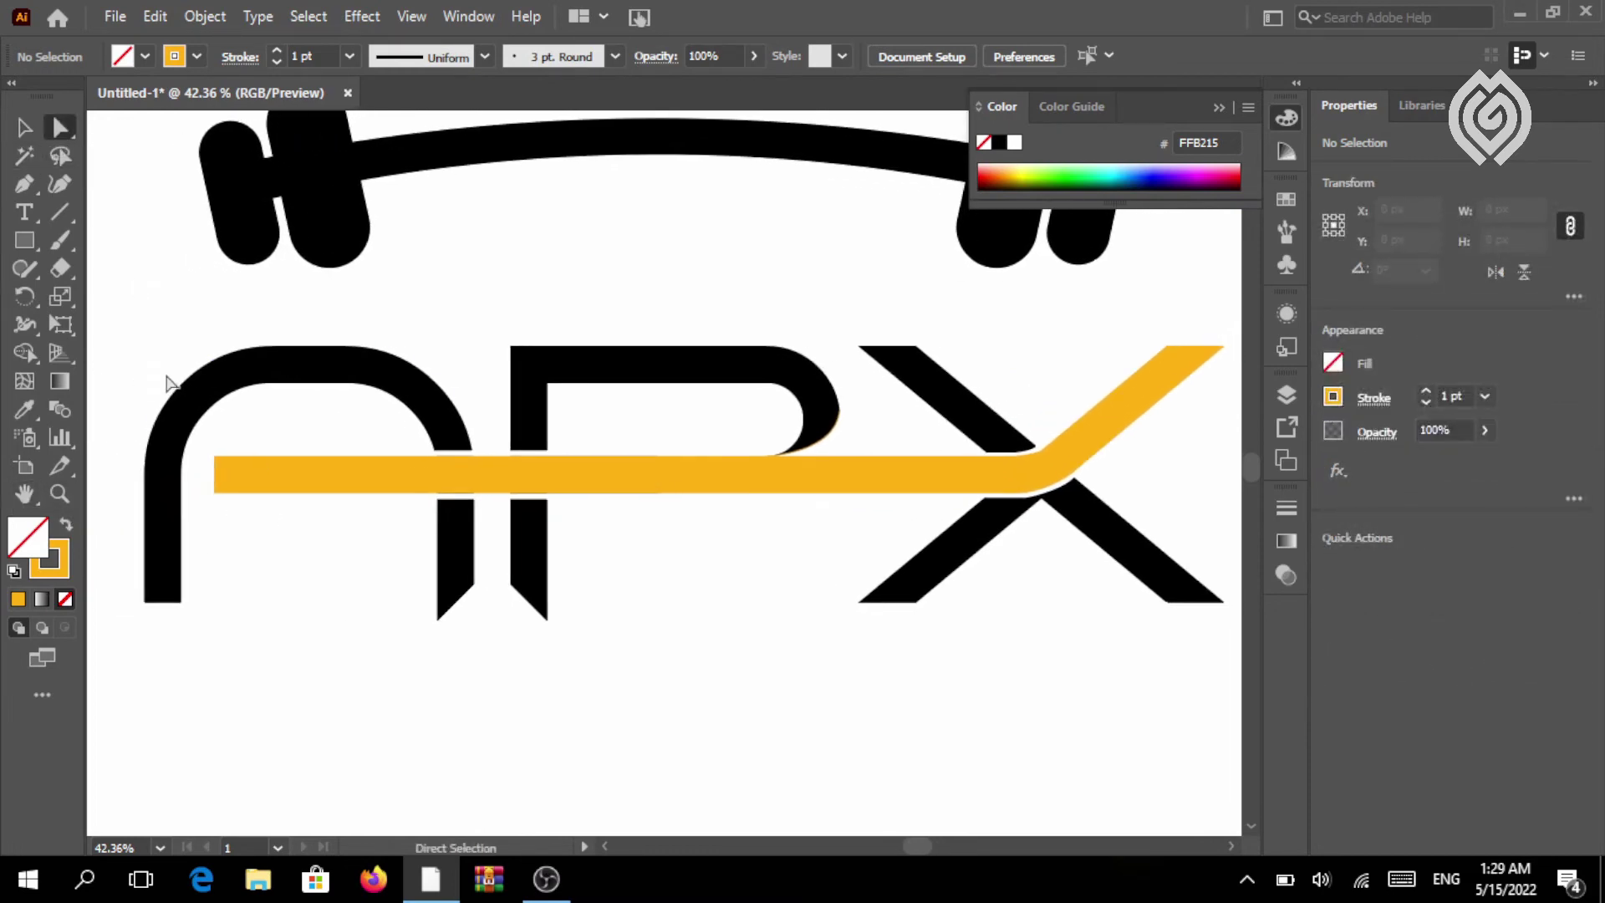
pyautogui.moveTo(215, 456); pyautogui.dragTo(256, 458)
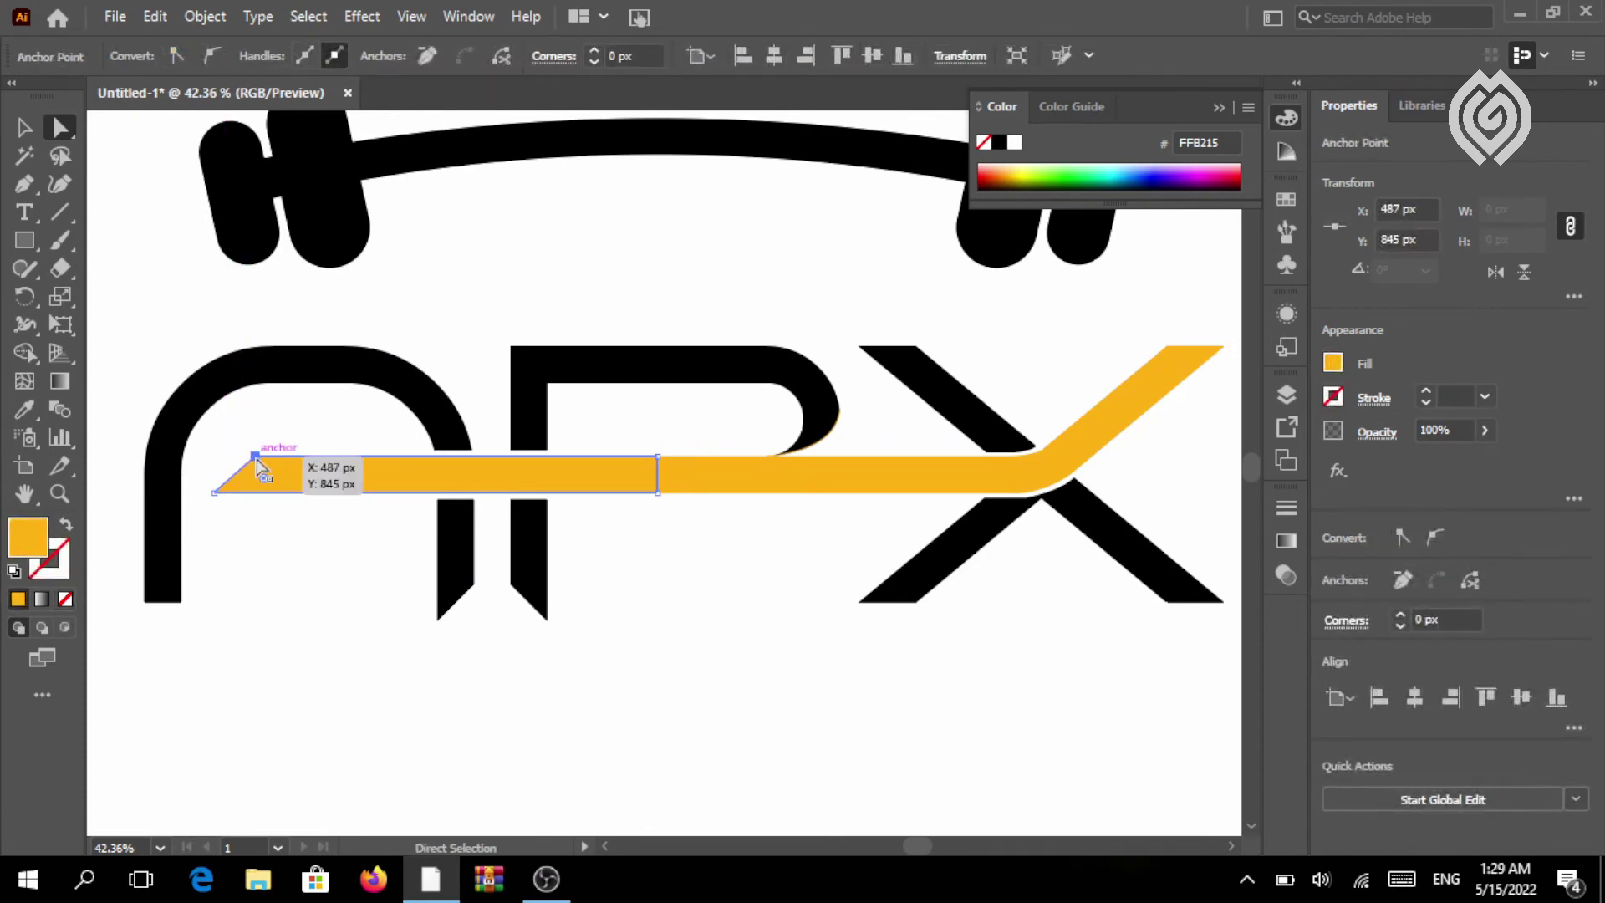
pyautogui.click(256, 635)
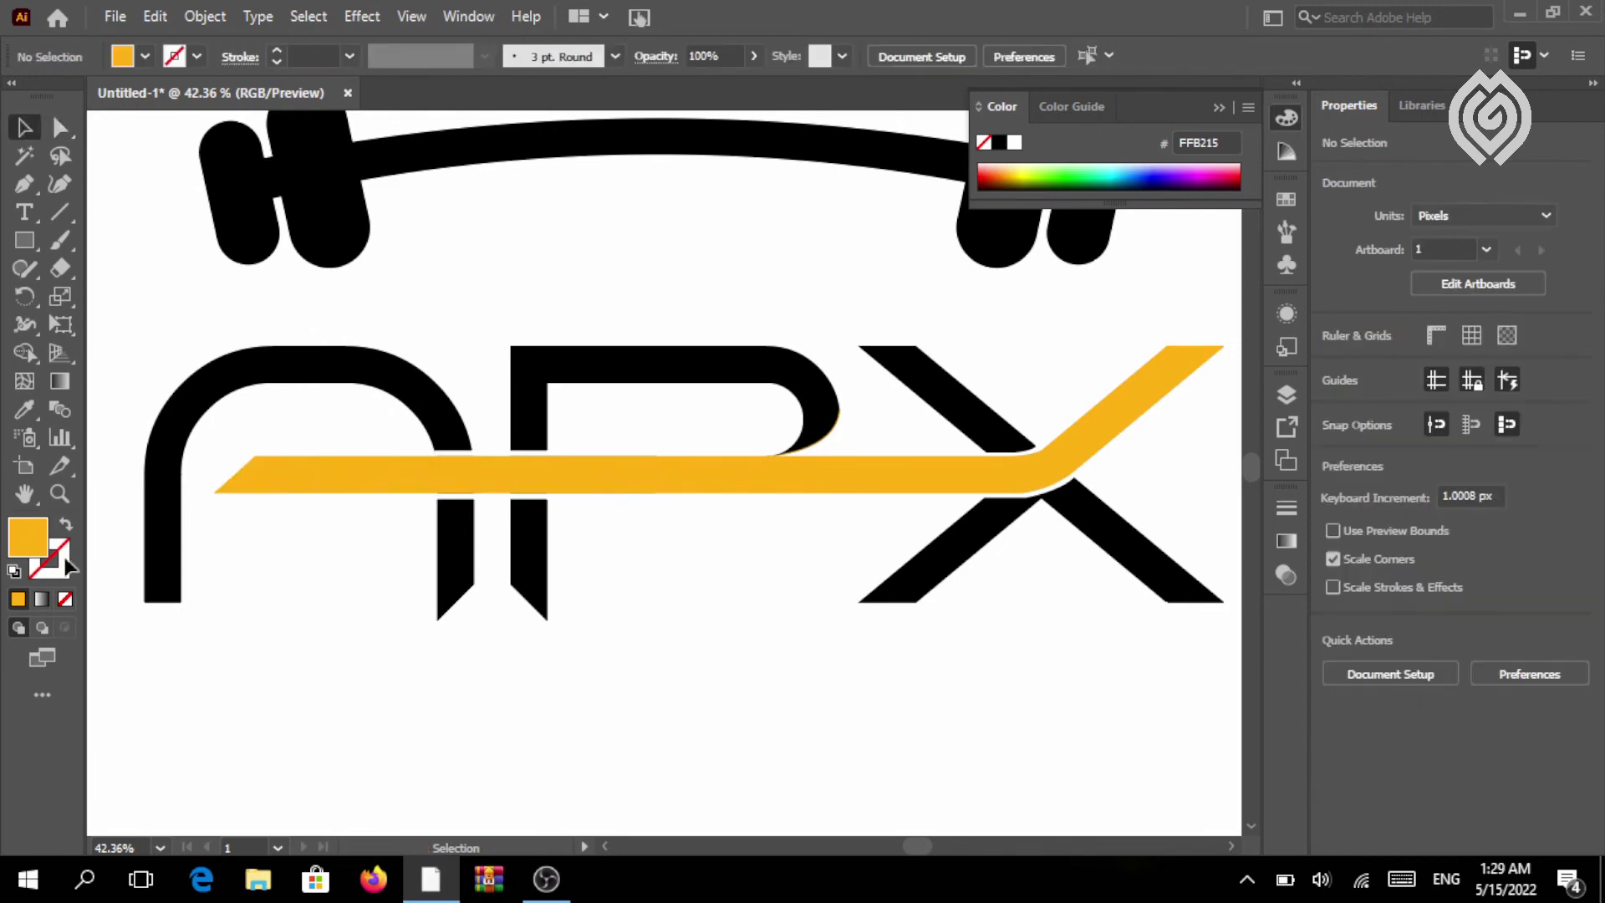
# Scale the APX lettering with its bar down to about 719 px wide and place it just beneath the barbell
pyautogui.click(60, 493)
pyautogui.keyDown('alt'); pyautogui.click(242, 534); pyautogui.keyUp('alt')
pyautogui.keyDown('alt'); pyautogui.click(242, 535); pyautogui.keyUp('alt')
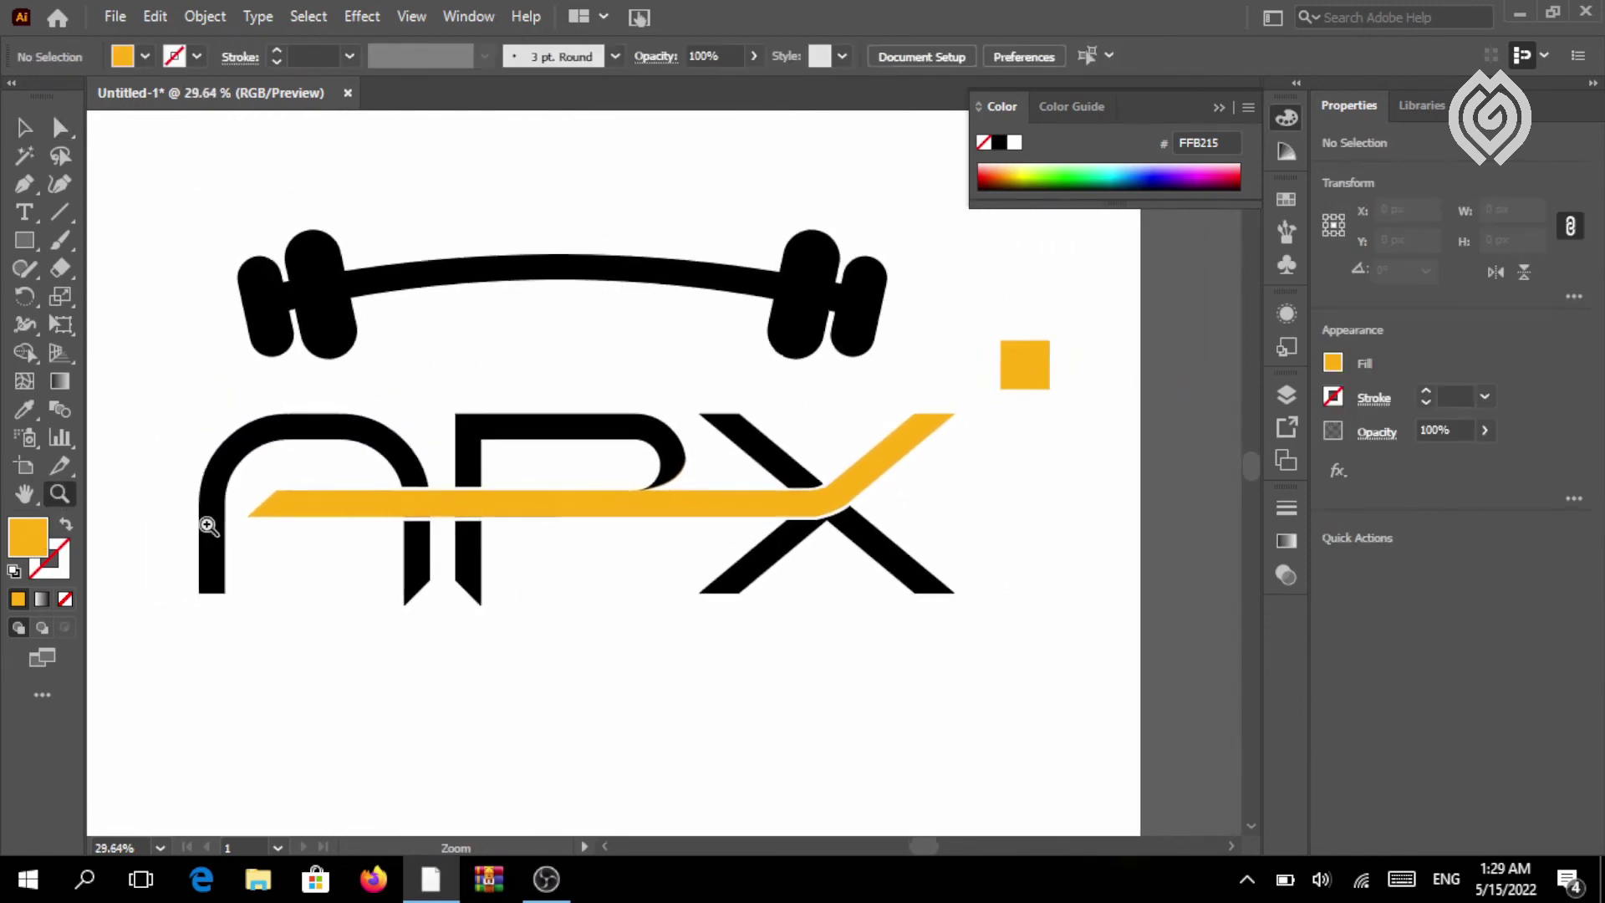
pyautogui.press('v')
pyautogui.moveTo(169, 413); pyautogui.dragTo(696, 541)
pyautogui.keyDown('shift'); pyautogui.click(728, 504); pyautogui.keyUp('shift')
pyautogui.moveTo(687, 439); pyautogui.dragTo(688, 433)
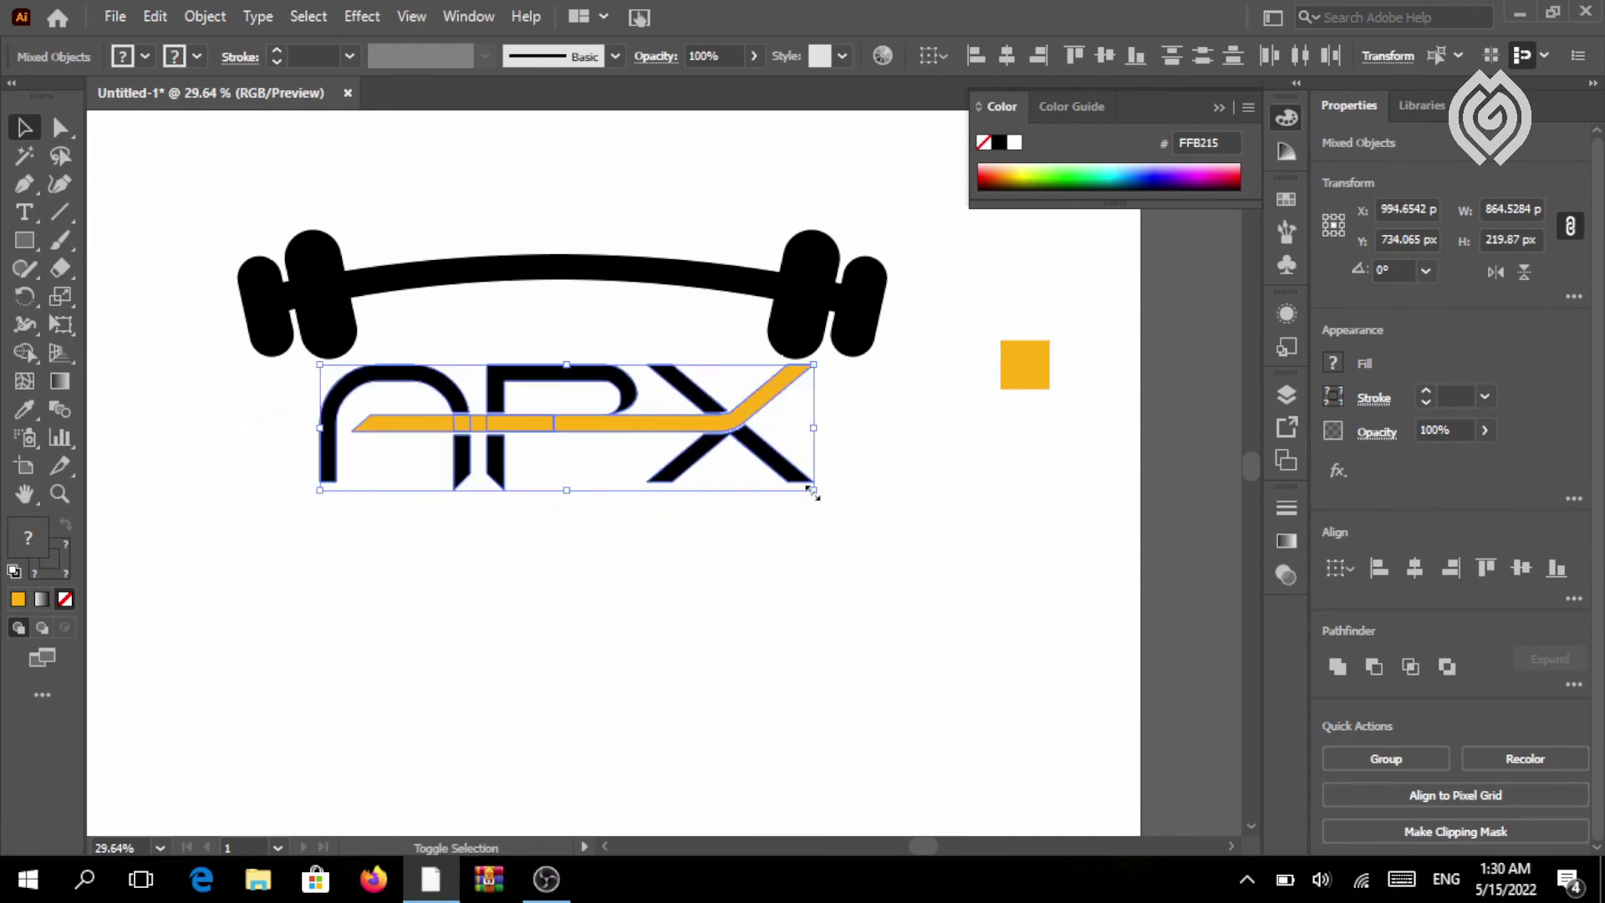
pyautogui.moveTo(812, 491); pyautogui.dragTo(732, 469)
pyautogui.moveTo(600, 410); pyautogui.dragTo(612, 394)
# Group all parts of the APX lettering together with the orange bar
pyautogui.click(315, 394)
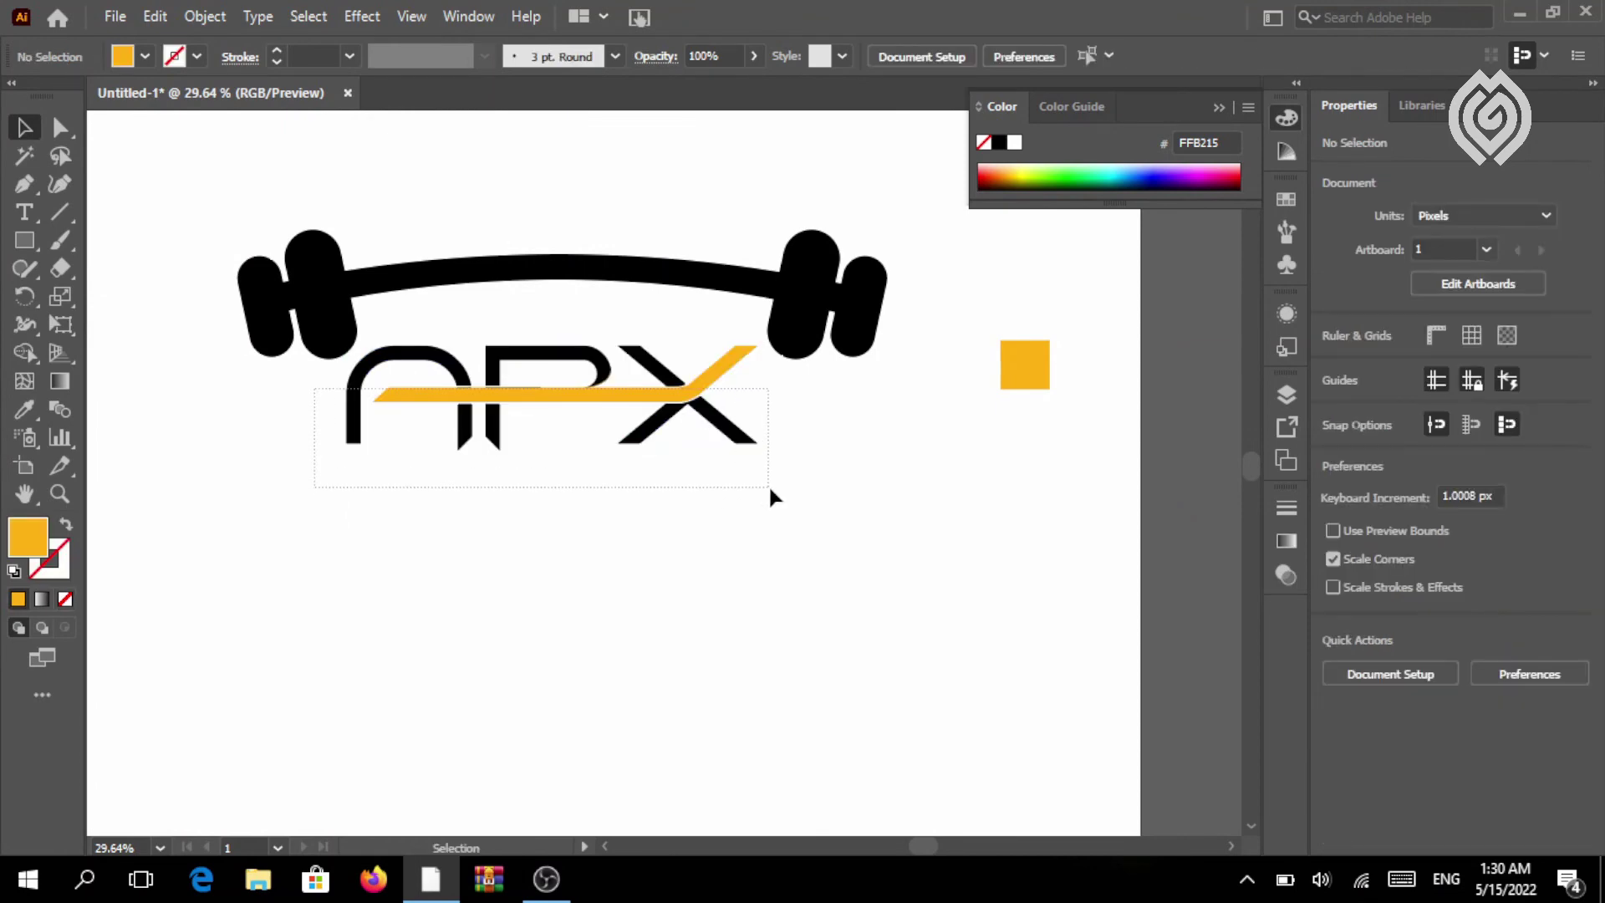
pyautogui.moveTo(769, 489); pyautogui.dragTo(769, 488)
pyautogui.click(204, 15)
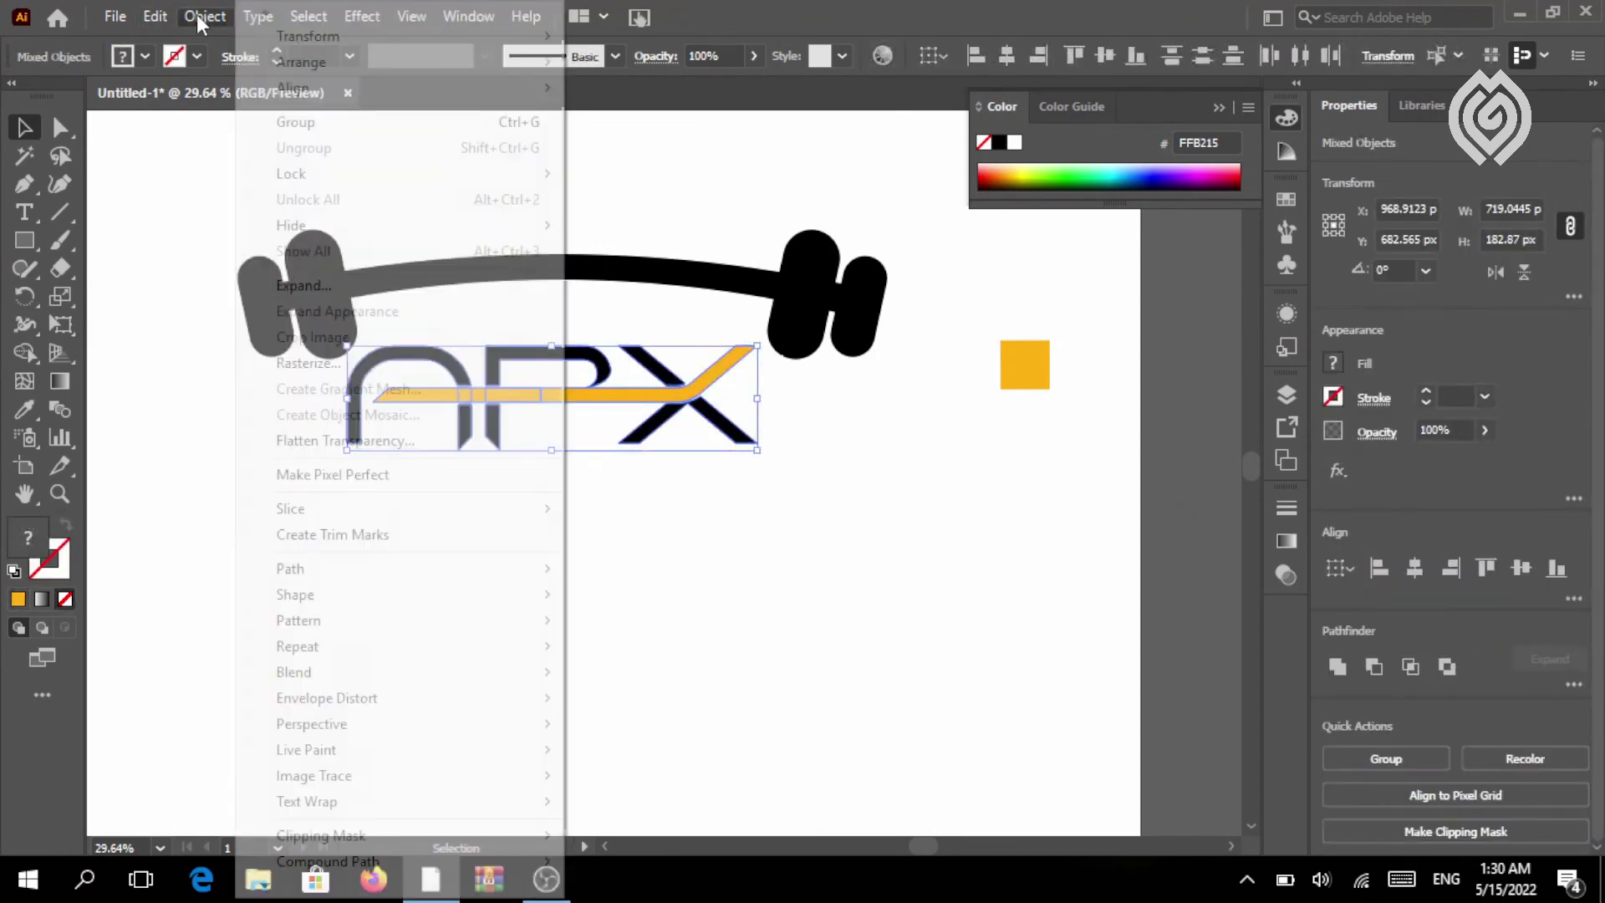
pyautogui.click(344, 123)
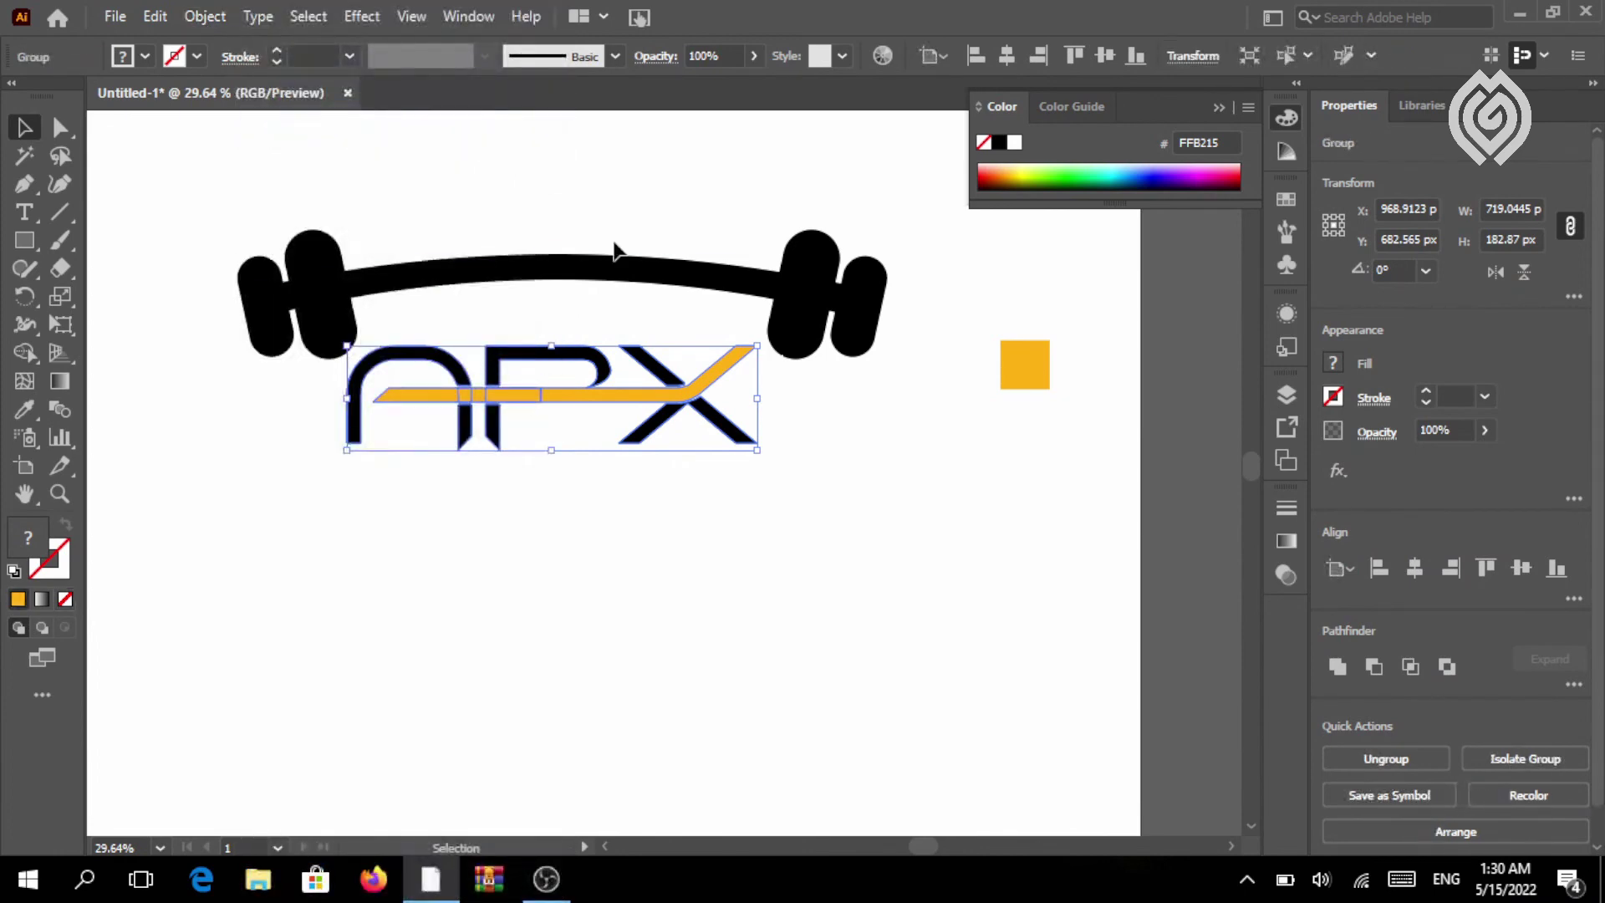
# Align the lettering group and the barbell's curved bar on their horizontal centres
pyautogui.keyDown('shift'); pyautogui.click(608, 271); pyautogui.keyUp('shift')
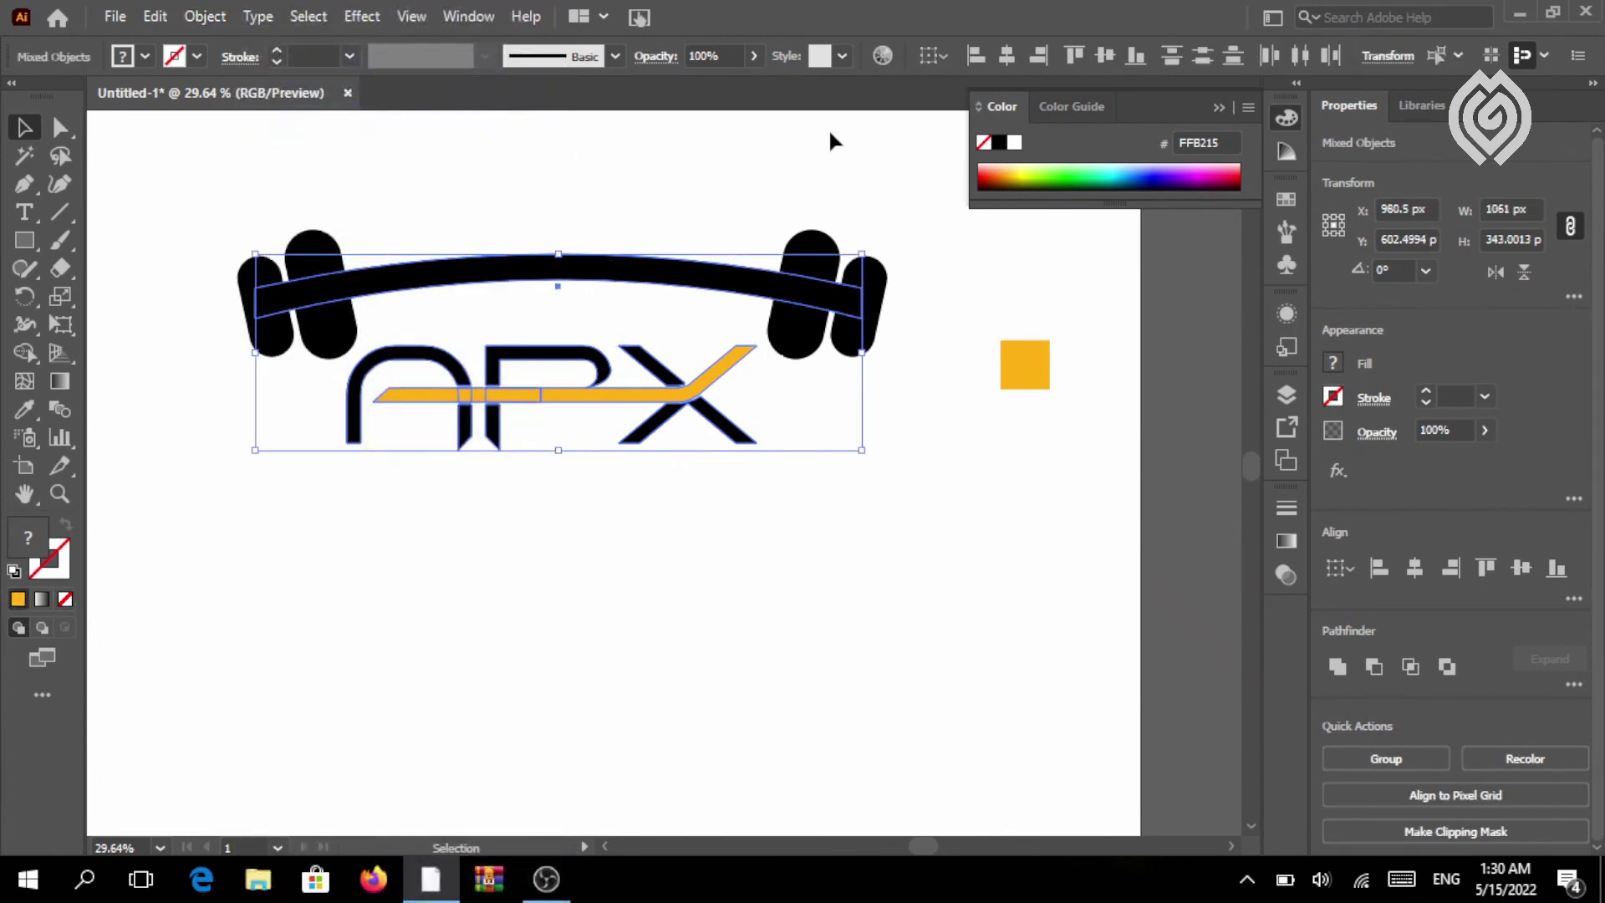
pyautogui.click(1006, 56)
pyautogui.click(636, 570)
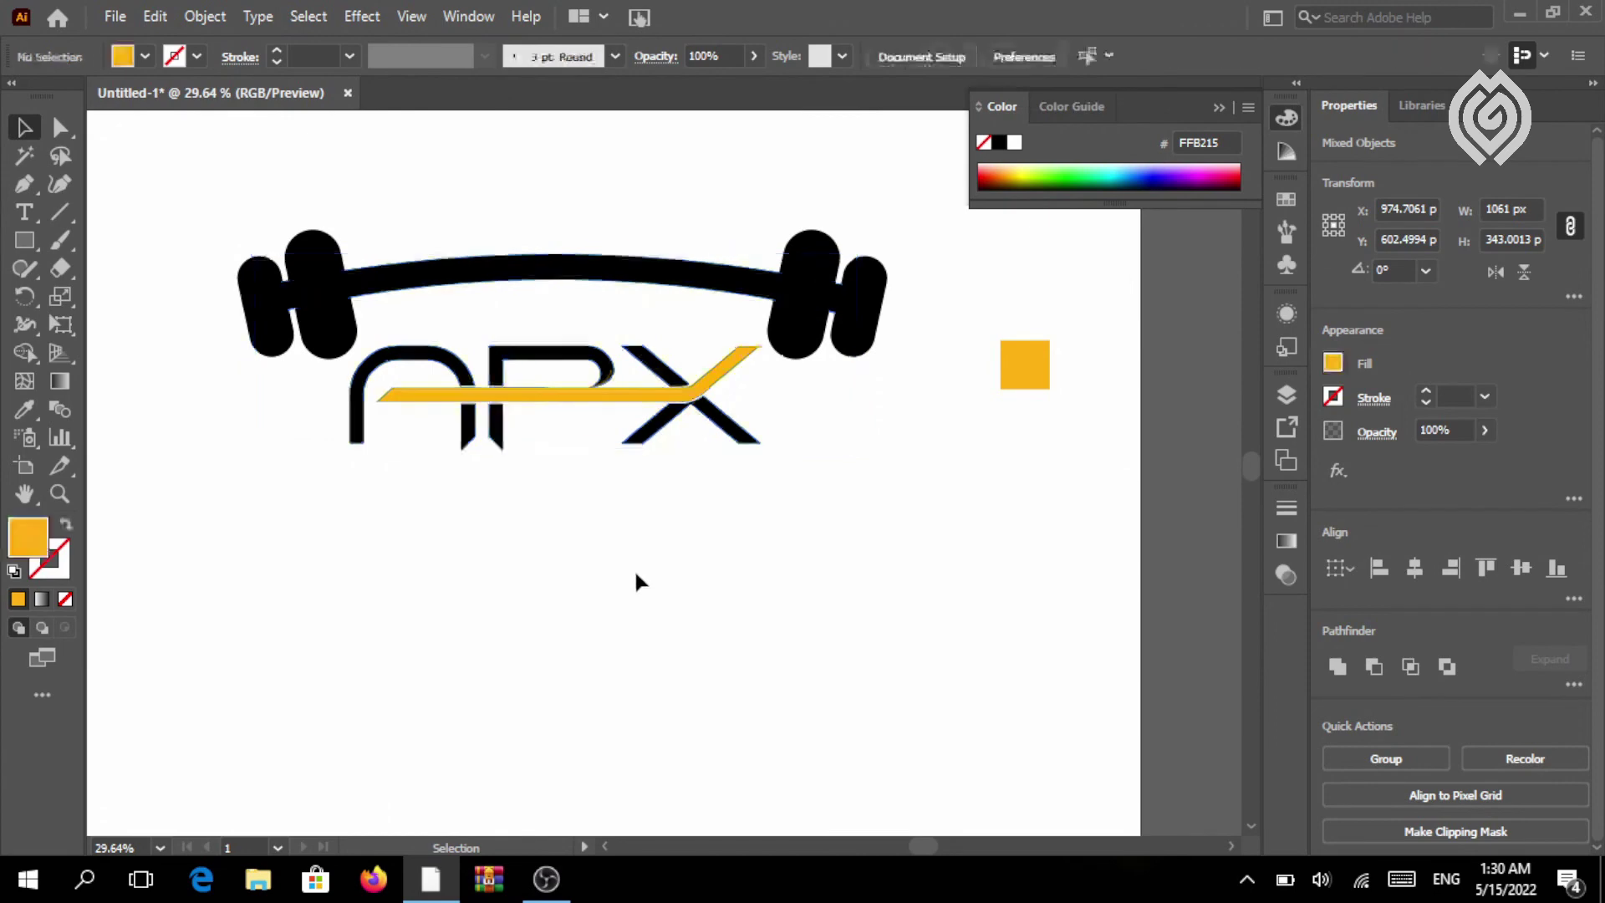
# Add the text "TAGGLINE GOES HERE" below the APX lettering
pyautogui.click(24, 213)
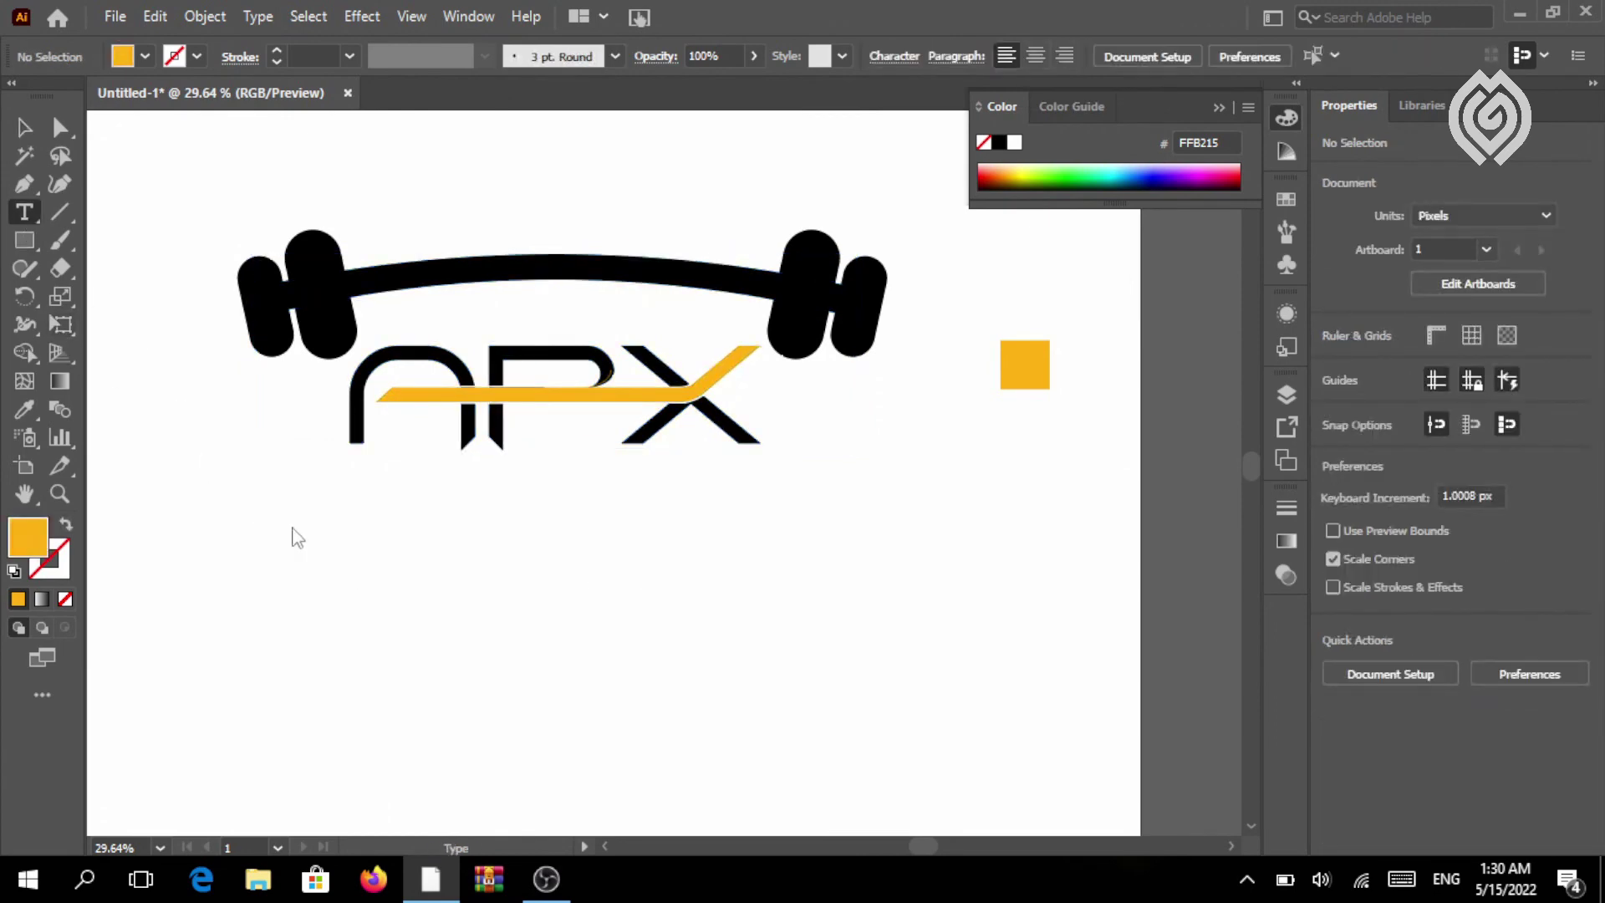
pyautogui.click(401, 544)
pyautogui.press('BackSpace')
pyautogui.write('rea')
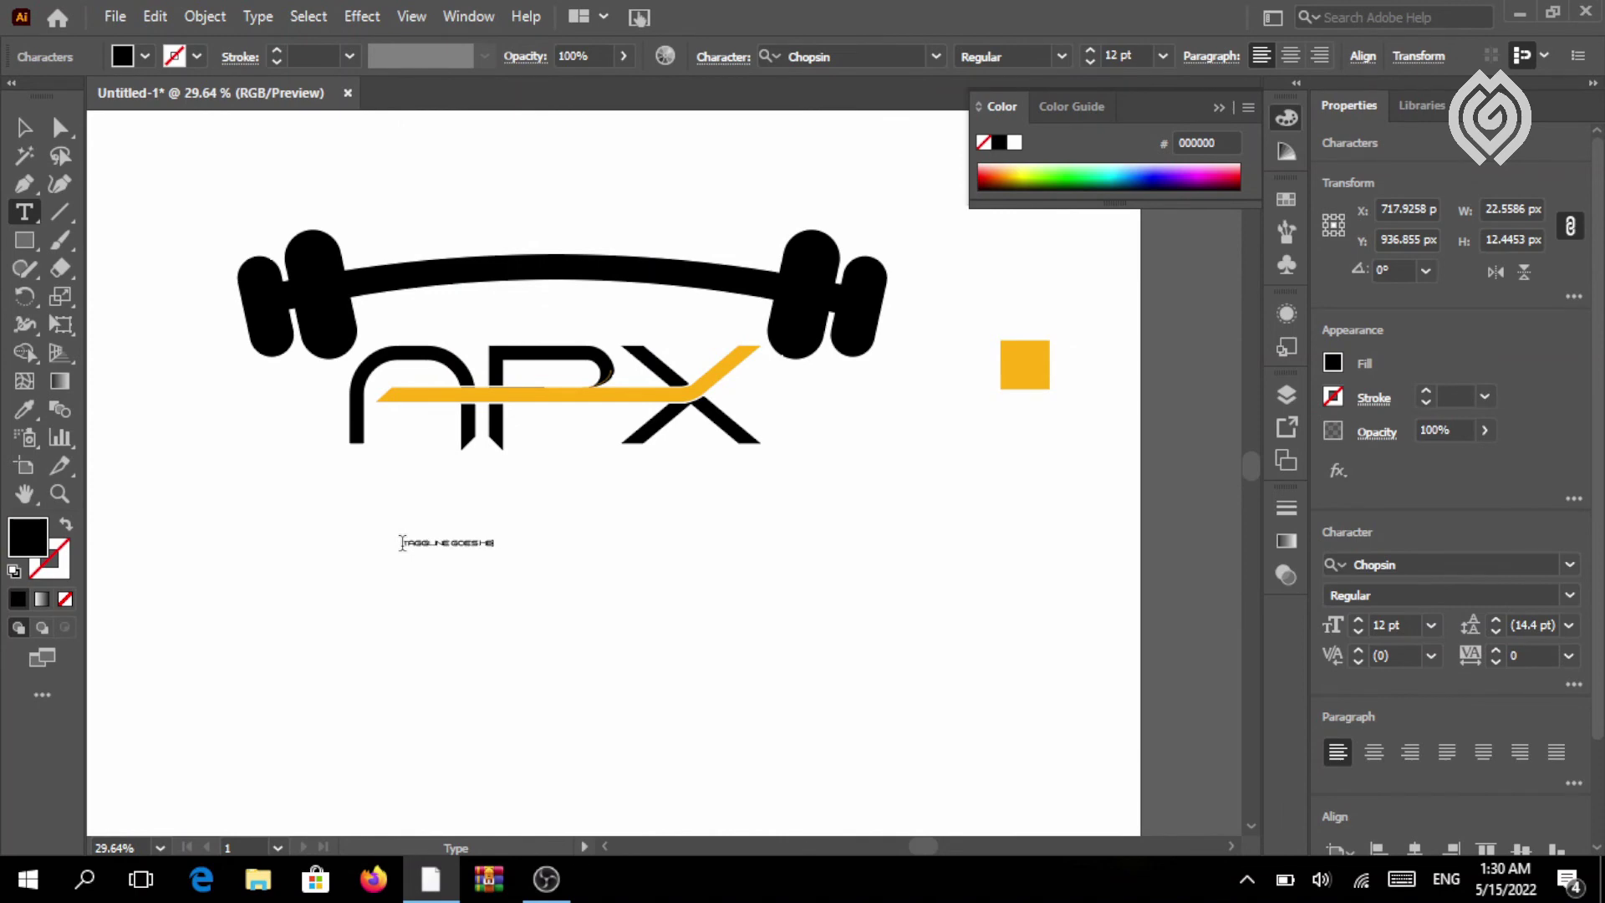
pyautogui.write('RE')
# Enlarge the tagline to about 667 px wide and position it directly under the APX lettering
pyautogui.click(25, 127)
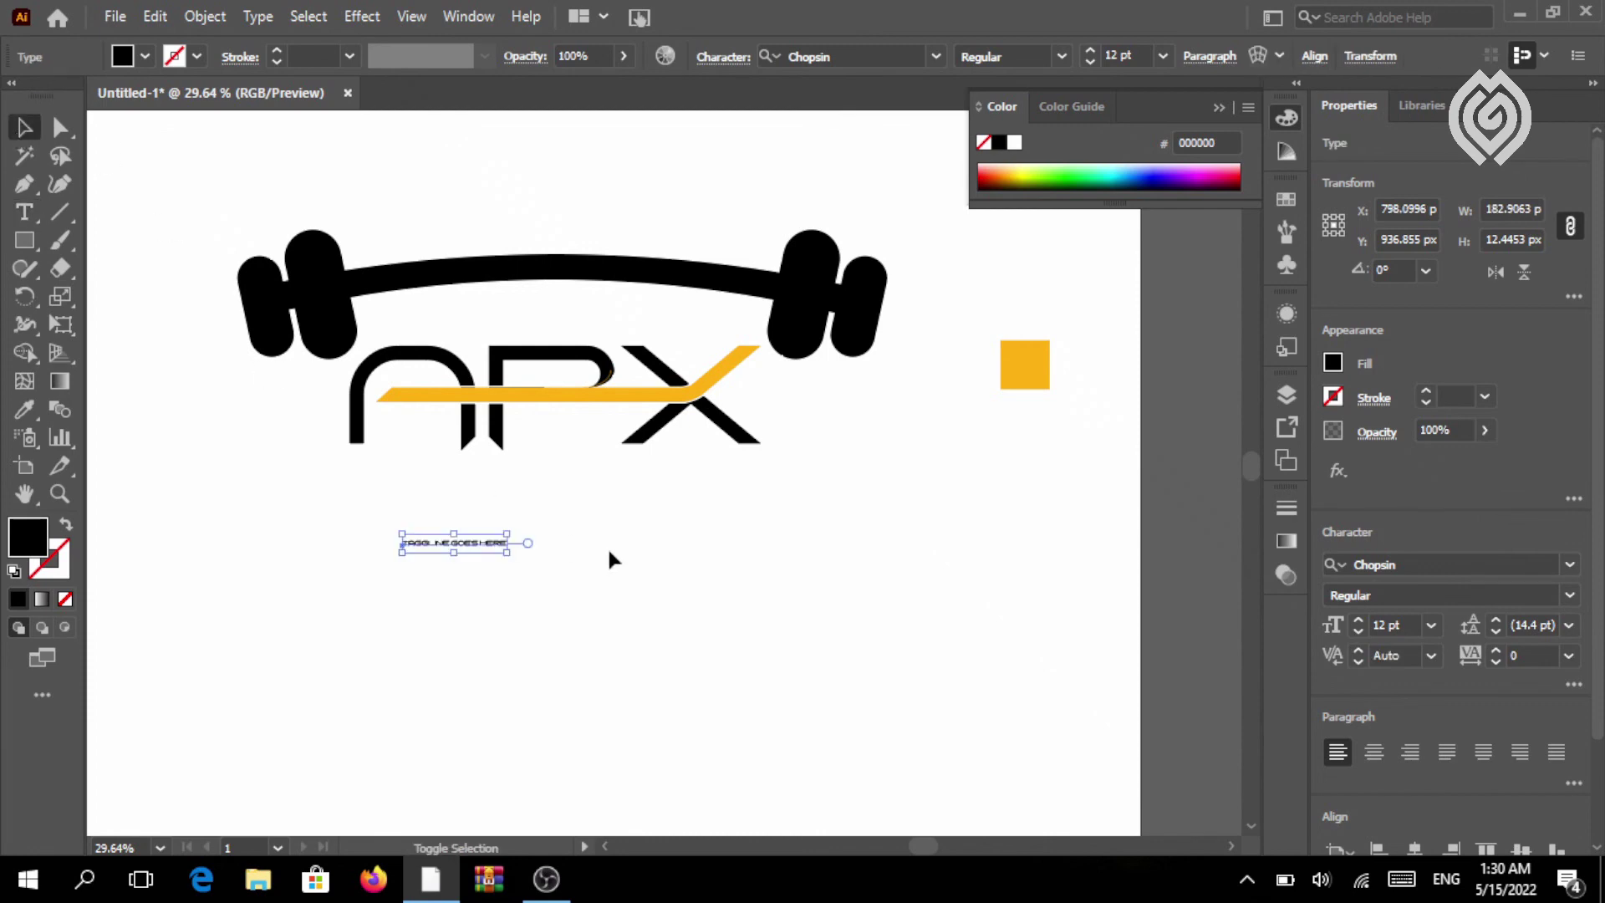
pyautogui.moveTo(507, 553); pyautogui.dragTo(786, 629)
pyautogui.moveTo(660, 561); pyautogui.dragTo(627, 475)
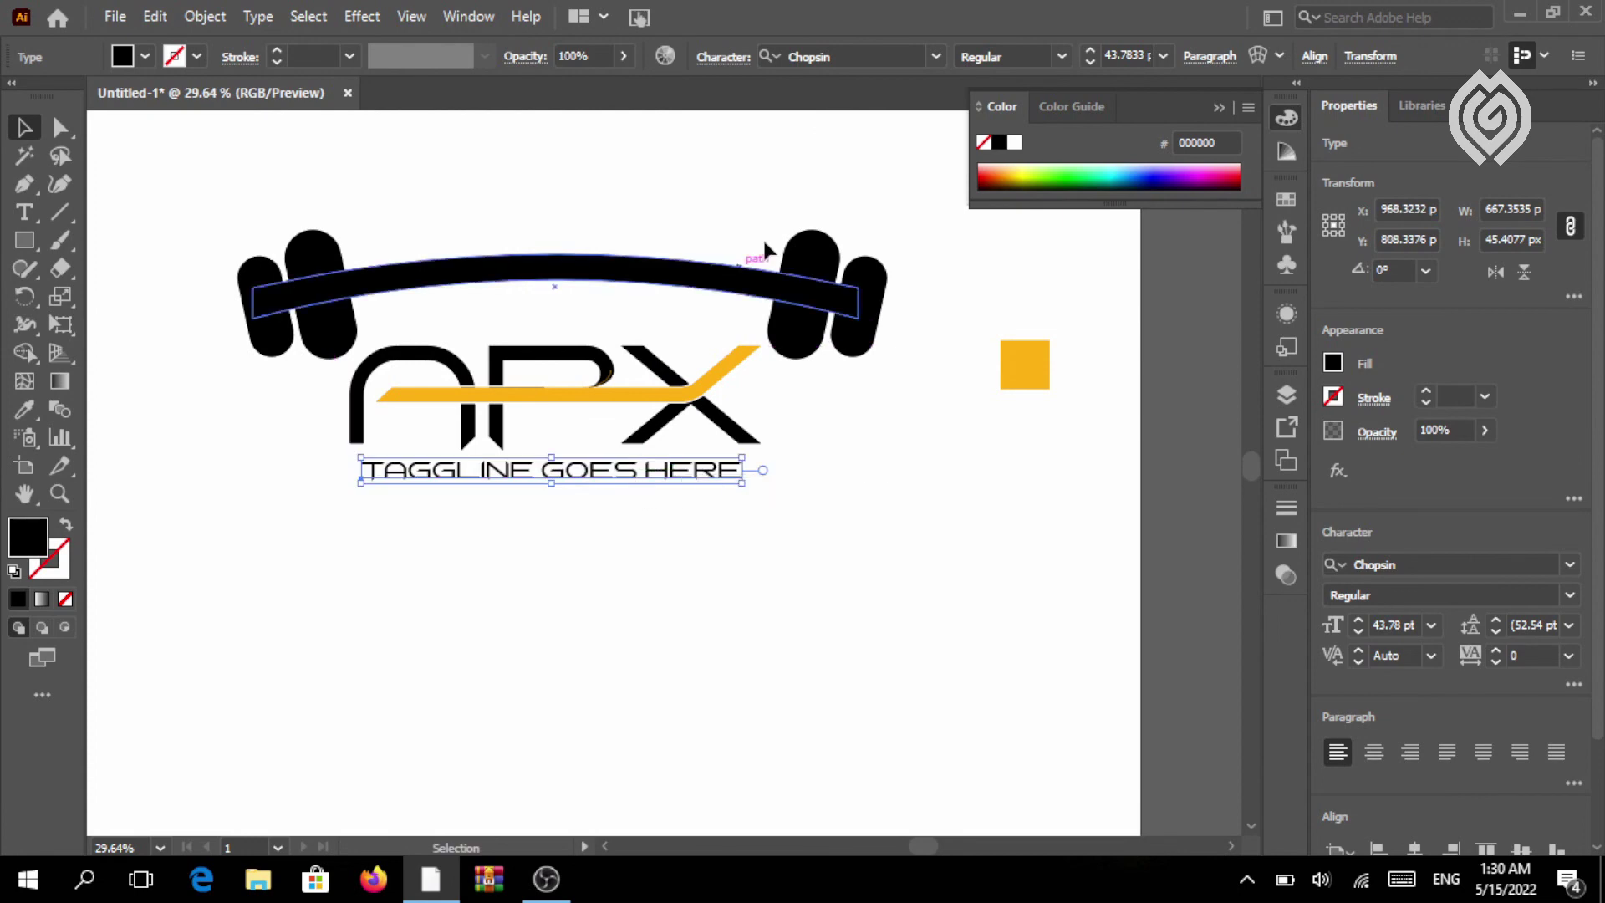
# Change the tagline's font to Century Gothic and set its tracking to 400
pyautogui.click(936, 56)
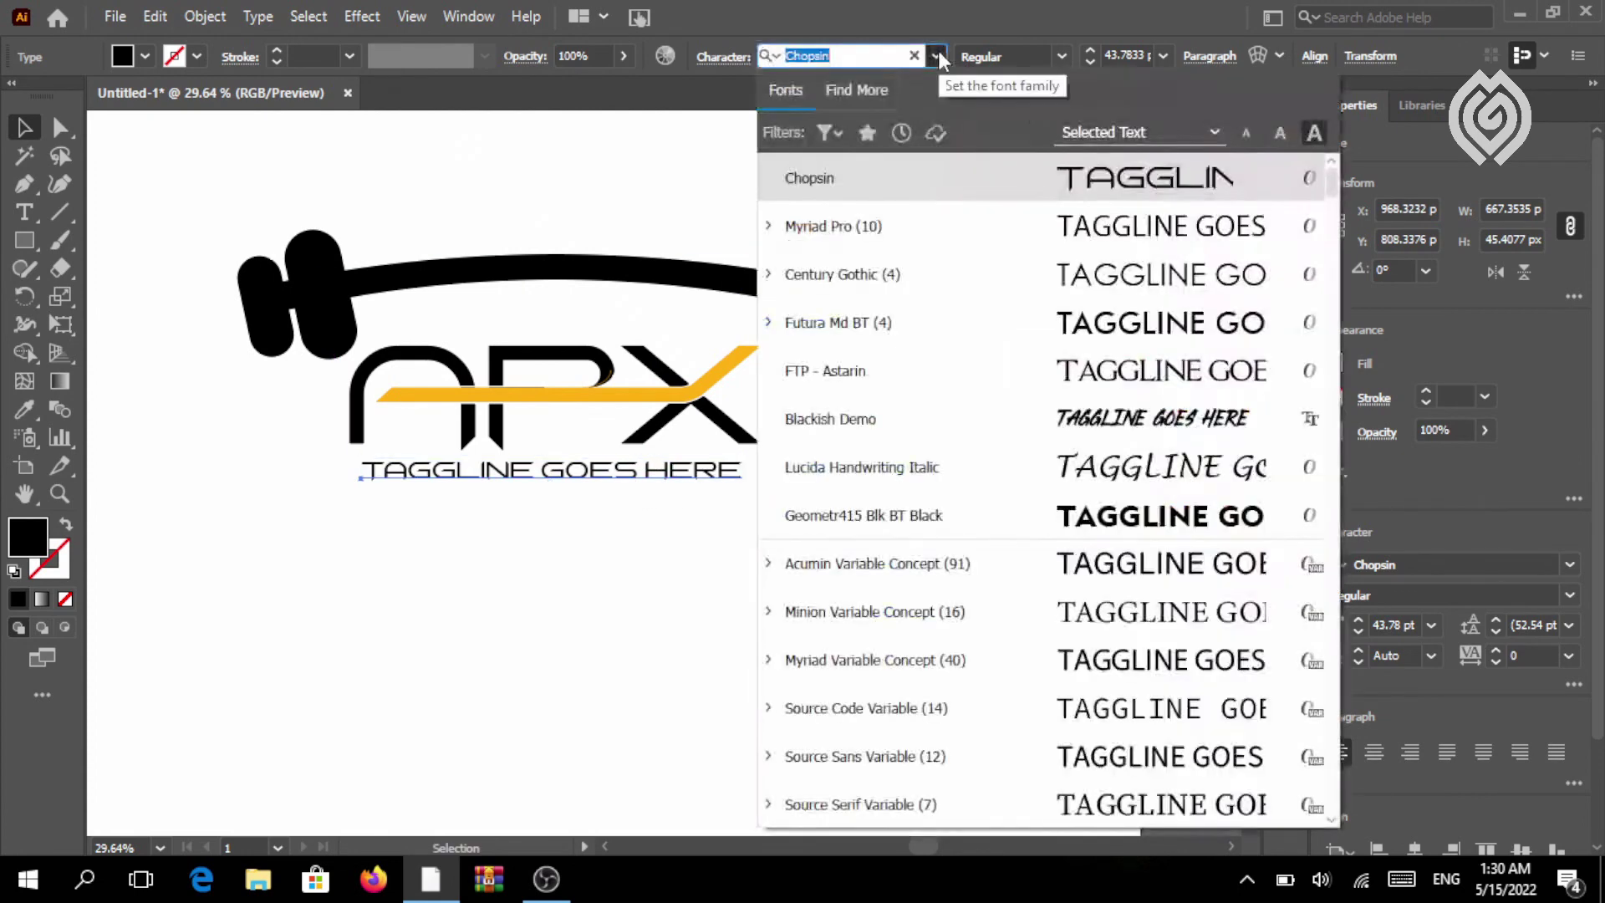
pyautogui.click(1035, 272)
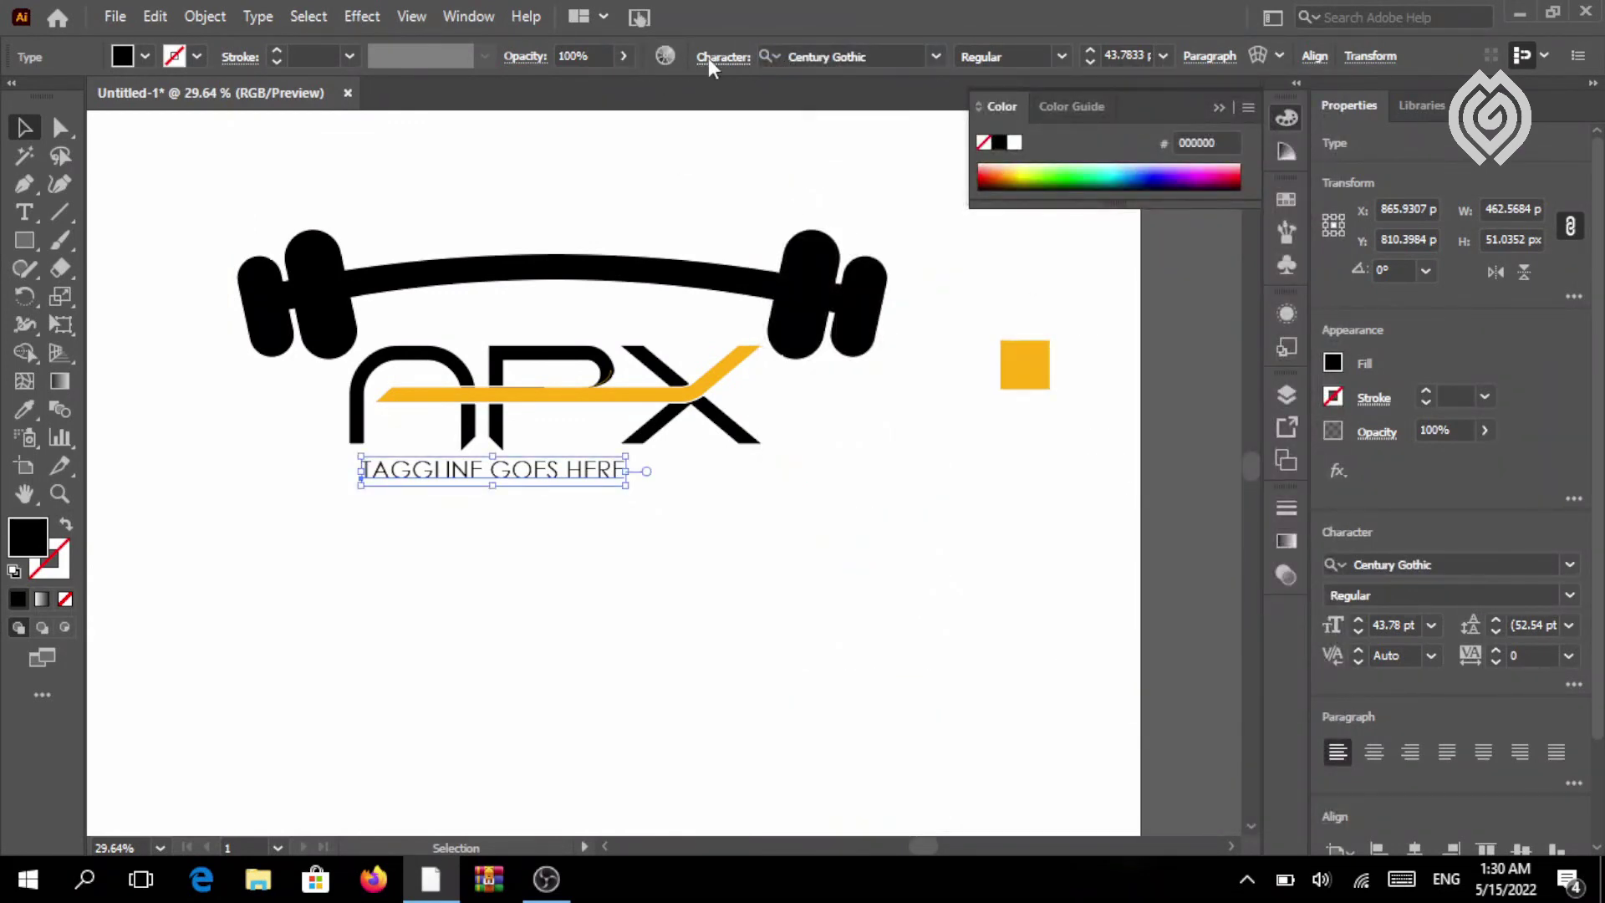
pyautogui.click(709, 57)
pyautogui.click(695, 193)
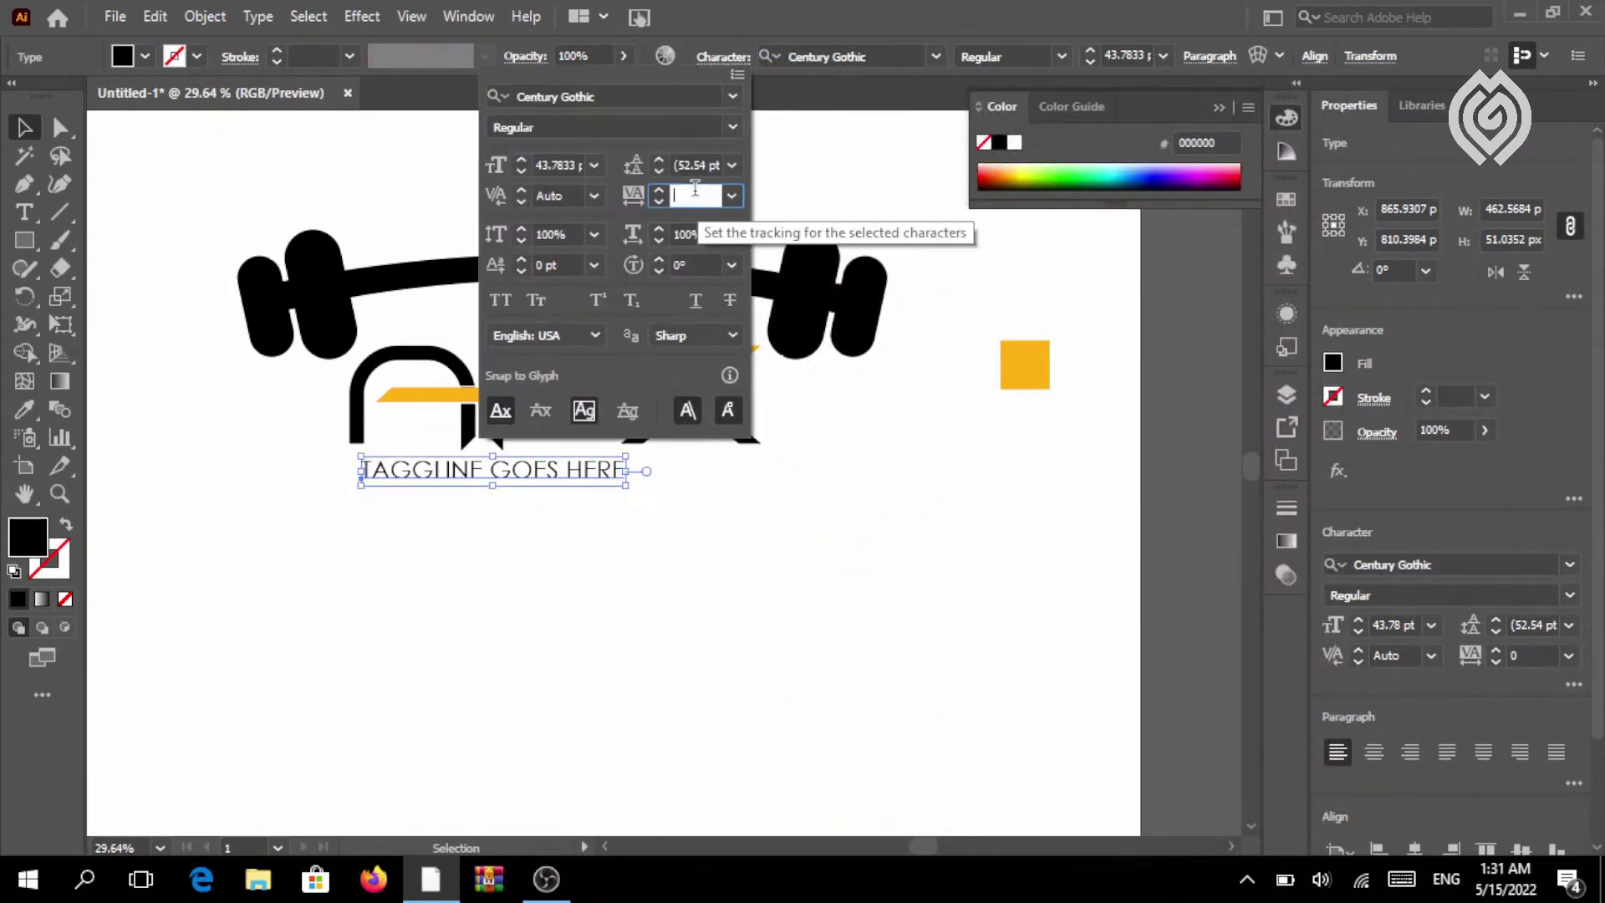
pyautogui.write('400')
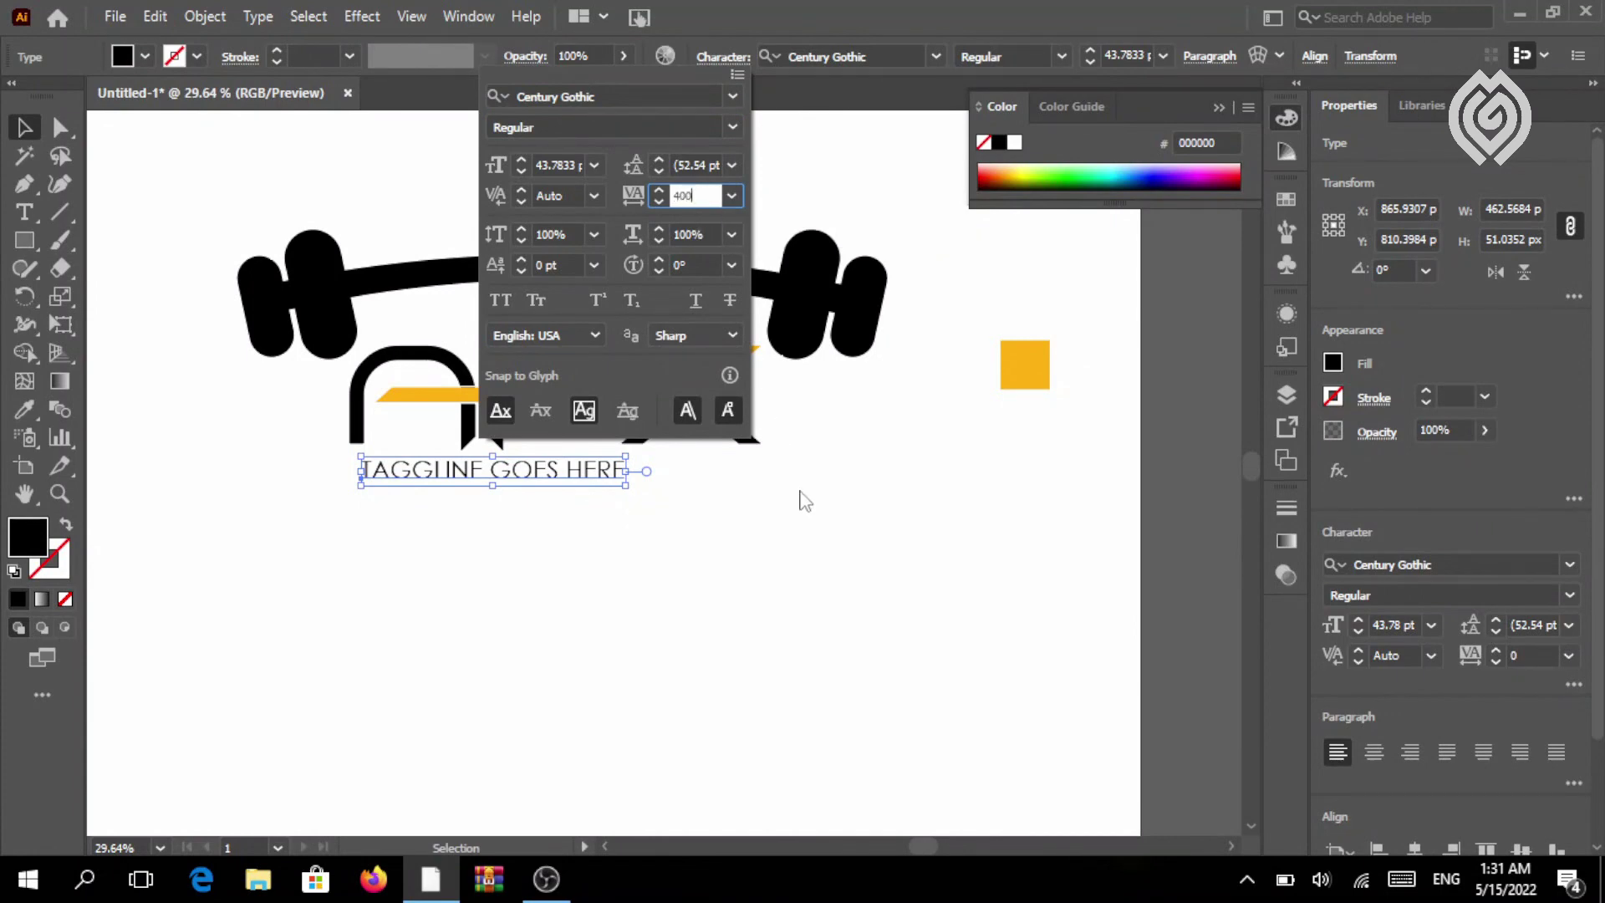
pyautogui.press('Return')
# Scale the tagline down to about 619 px wide and centre it horizontally with the APX lettering group
pyautogui.moveTo(807, 485); pyautogui.dragTo(717, 479)
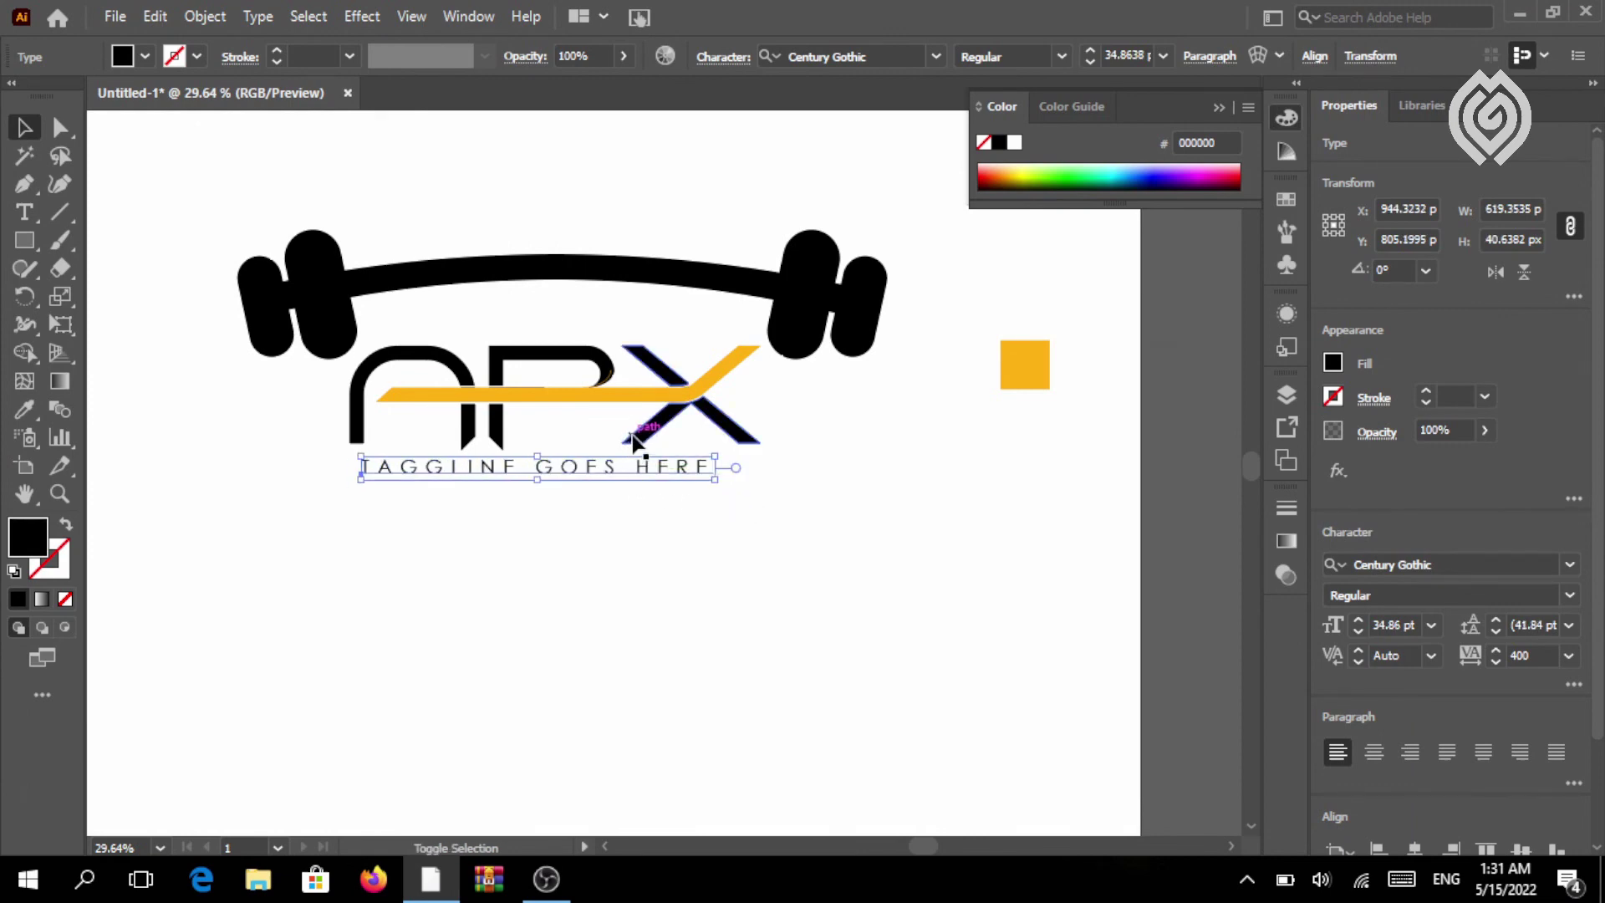
pyautogui.keyDown('shift'); pyautogui.click(638, 437); pyautogui.keyUp('shift')
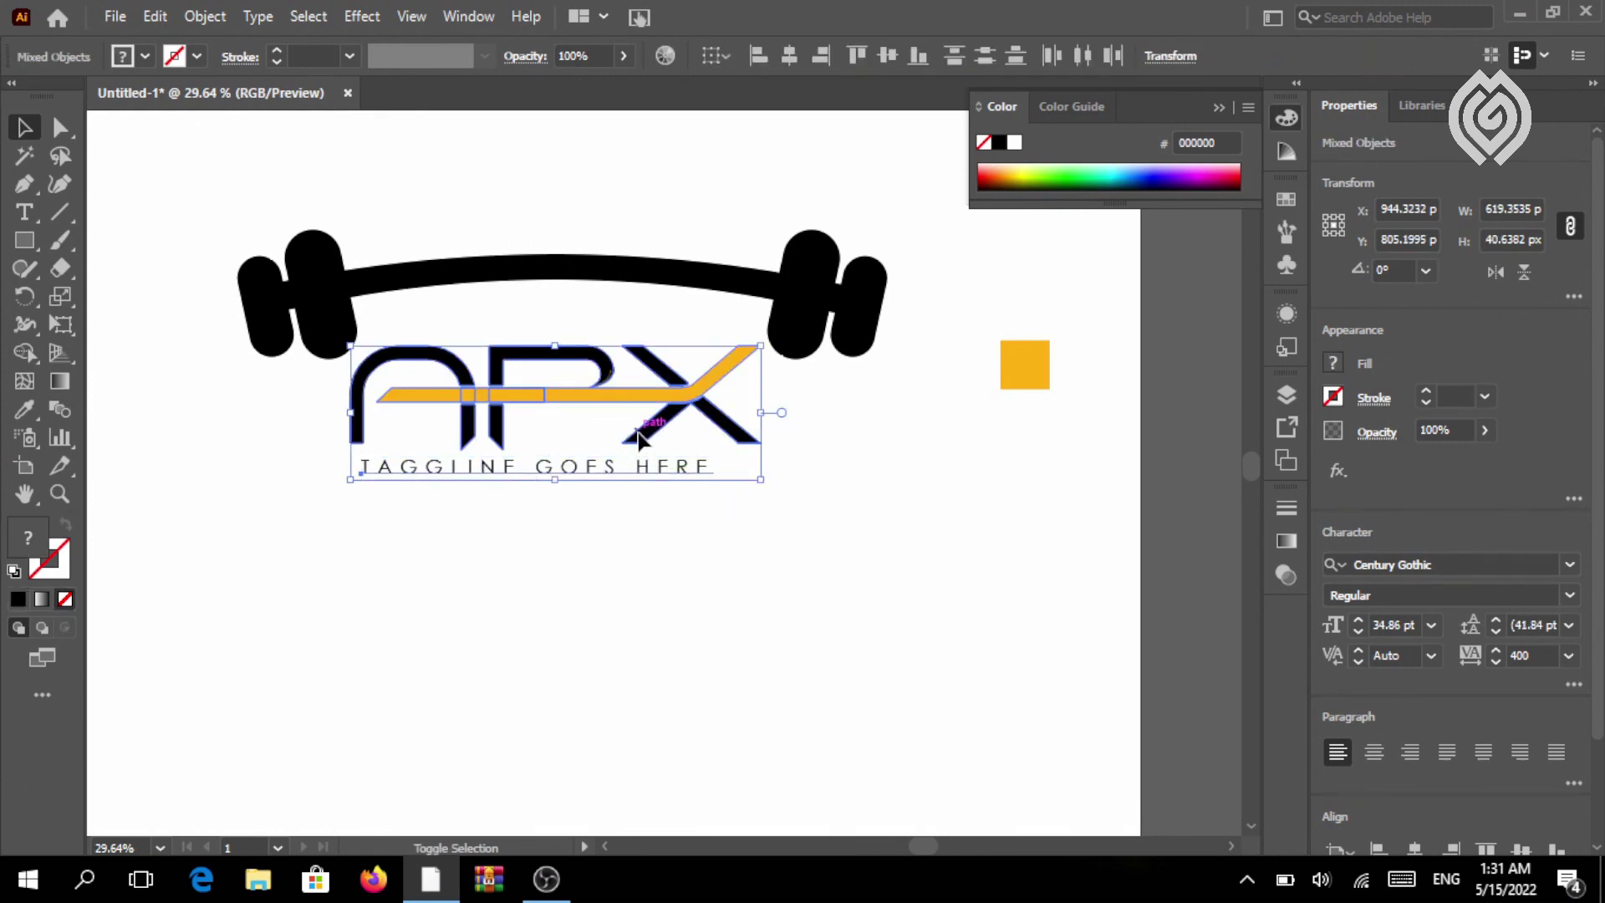
pyautogui.click(790, 55)
pyautogui.click(771, 568)
pyautogui.hotkey('ctrl', '0')
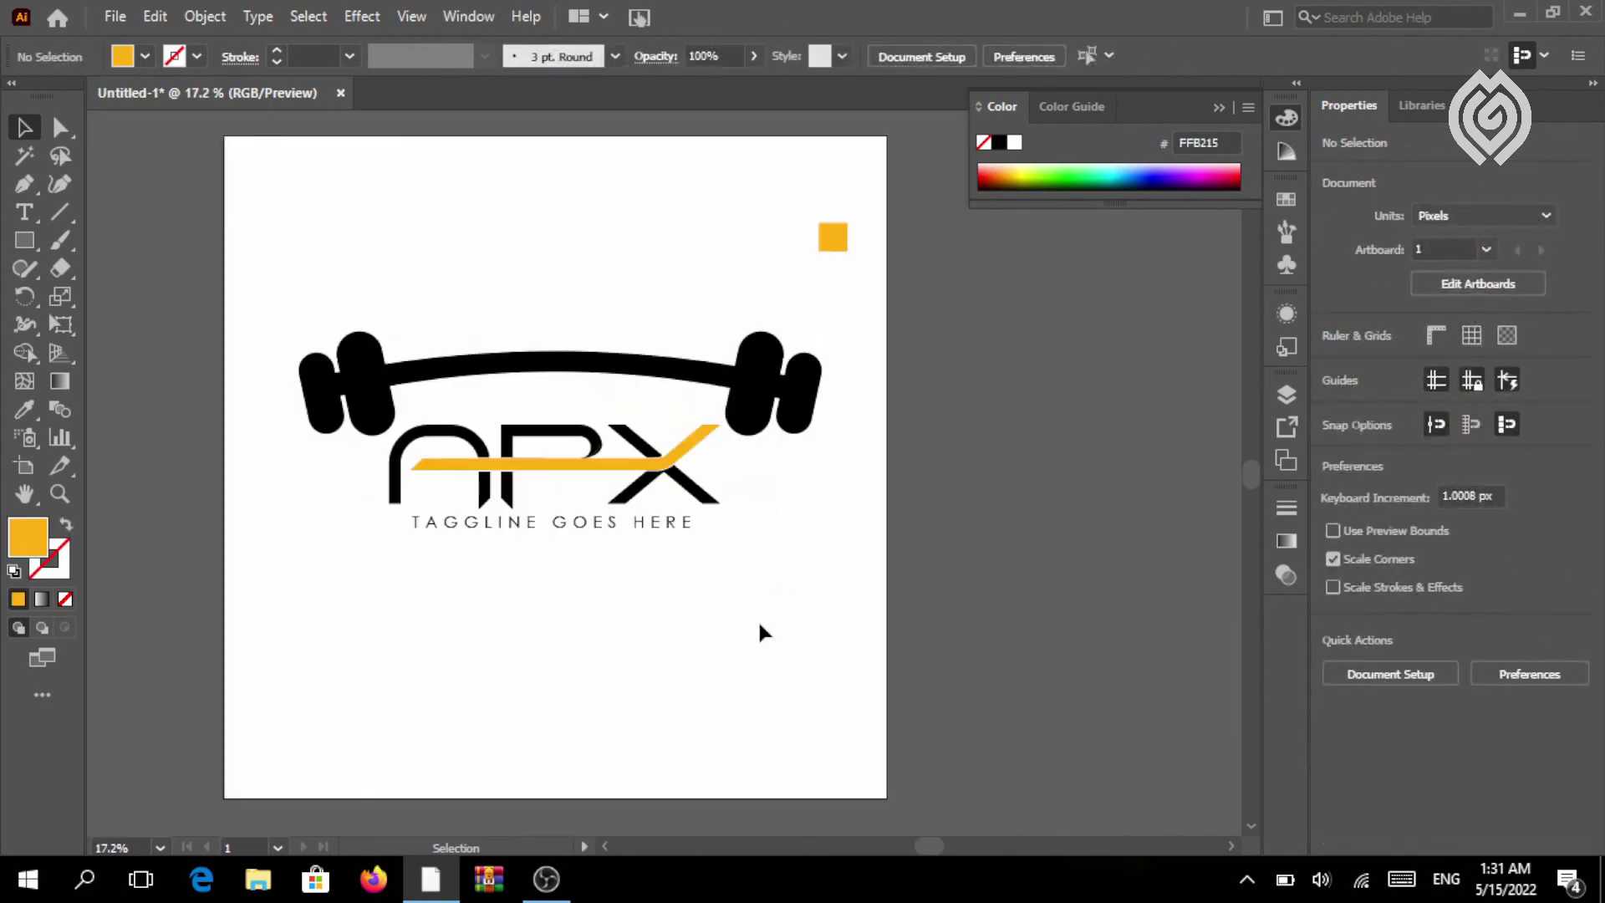